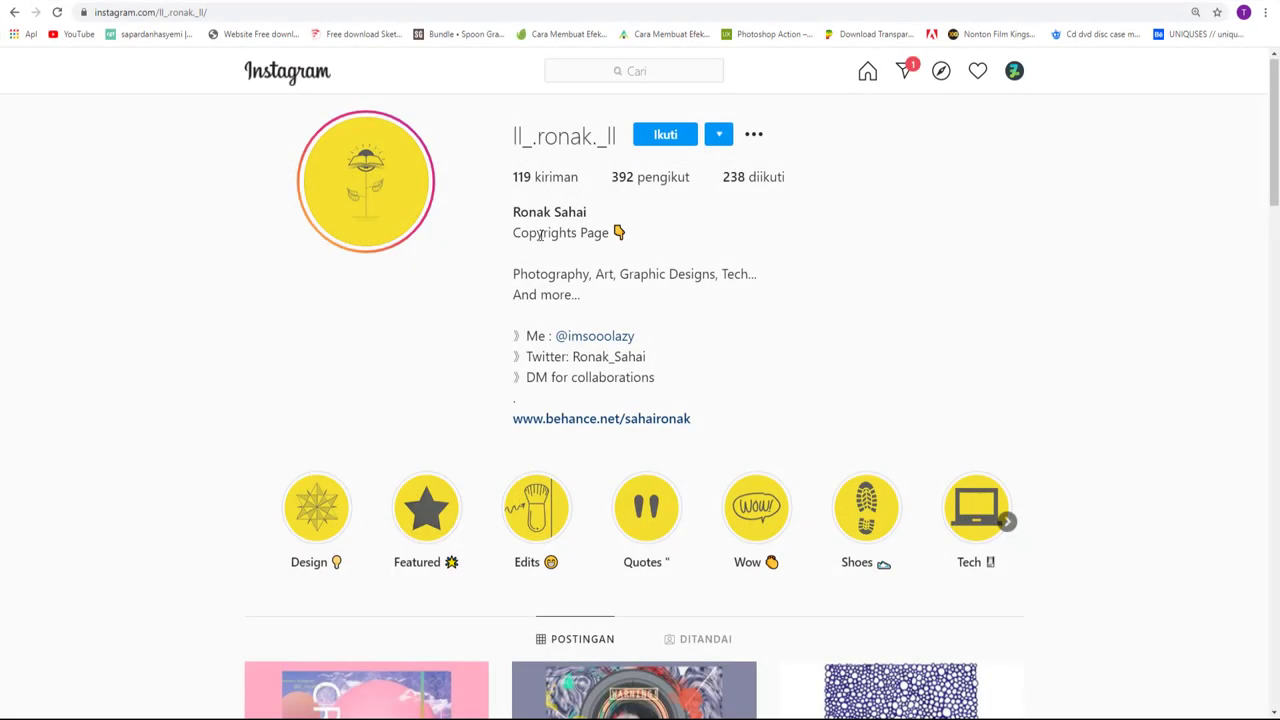
Scroll down and back up the Instagram profile's post grid to find the pink balloon poster
scroll(580, 220, "down", 2)
scroll(600, 280, "down", 2)
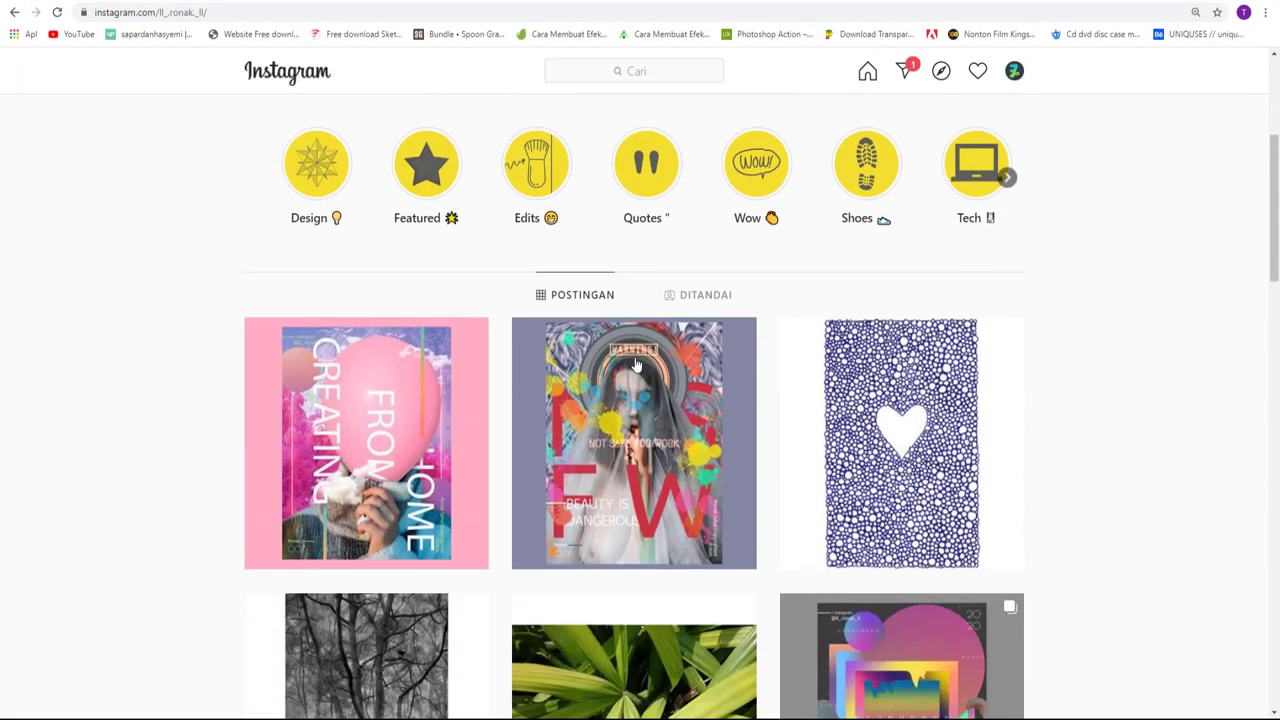
scroll(620, 340, "down", 1)
scroll(635, 389, "down", 1)
scroll(640, 410, "down", 3)
scroll(651, 449, "down", 4)
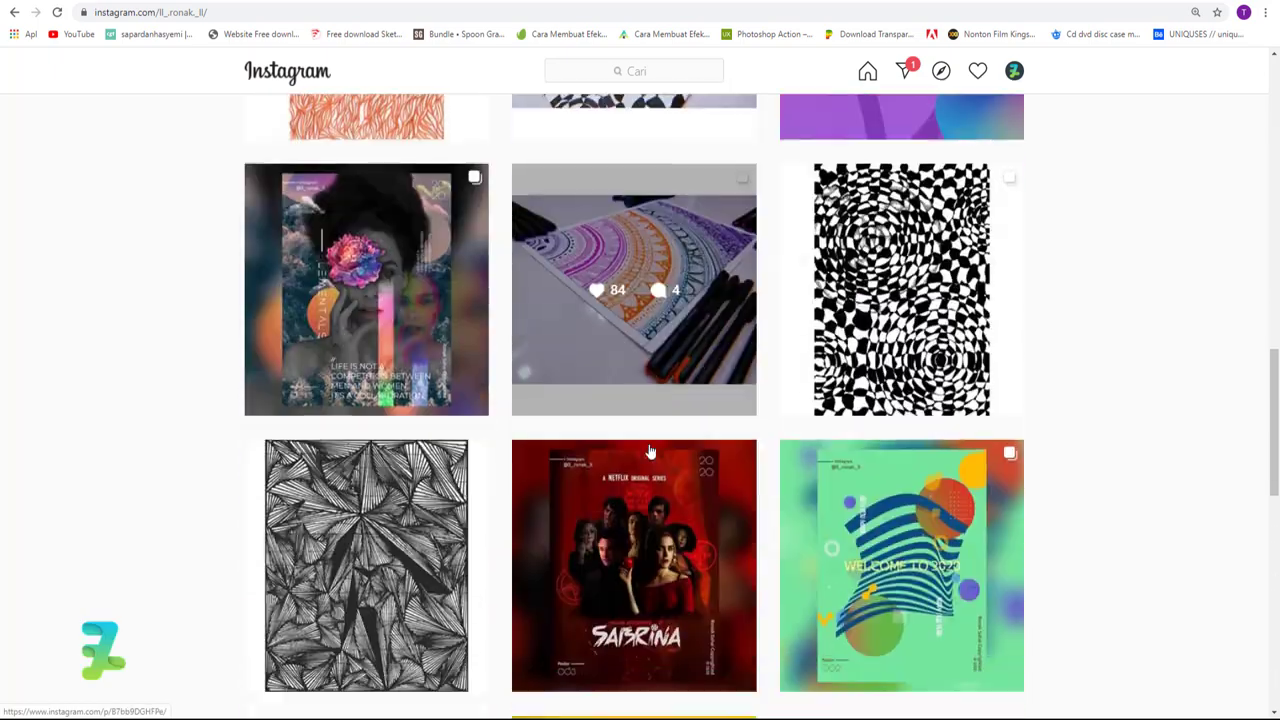
scroll(651, 455, "down", 4)
scroll(652, 460, "down", 3)
scroll(651, 457, "down", 3)
scroll(651, 460, "up", 5)
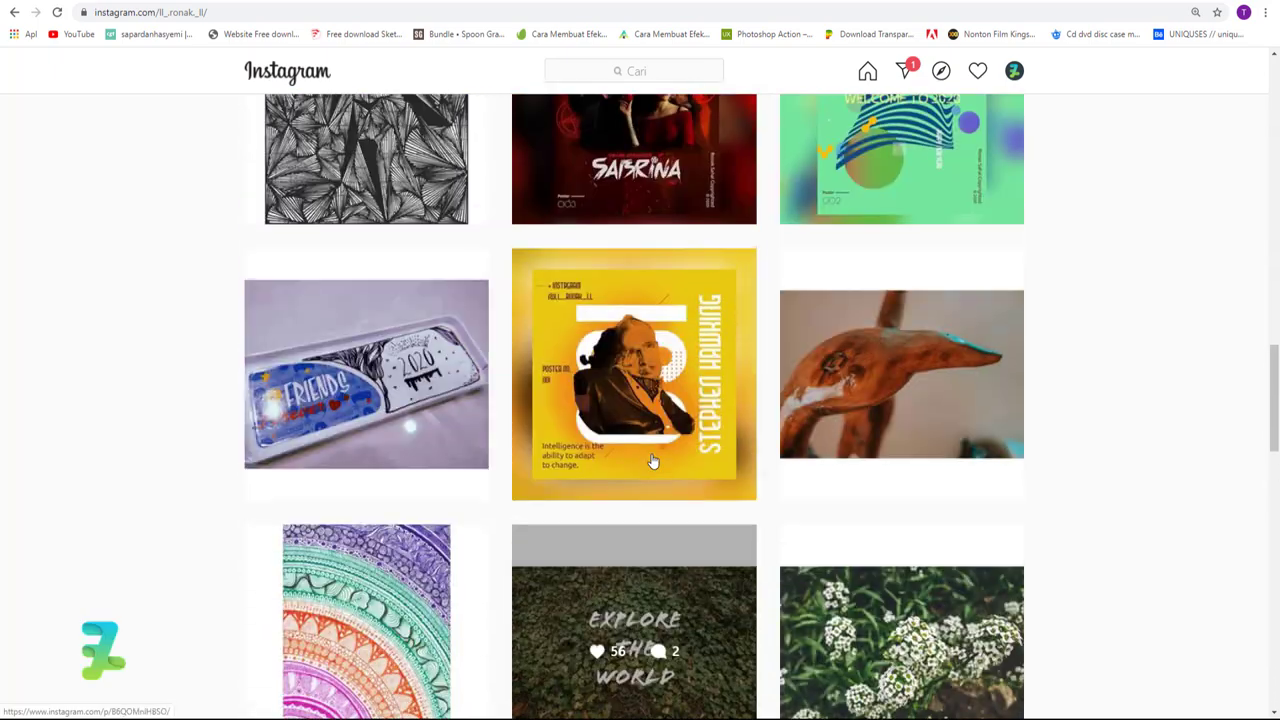
scroll(600, 450, "up", 3)
scroll(549, 444, "up", 2)
scroll(306, 423, "up", 1)
scroll(390, 455, "up", 2)
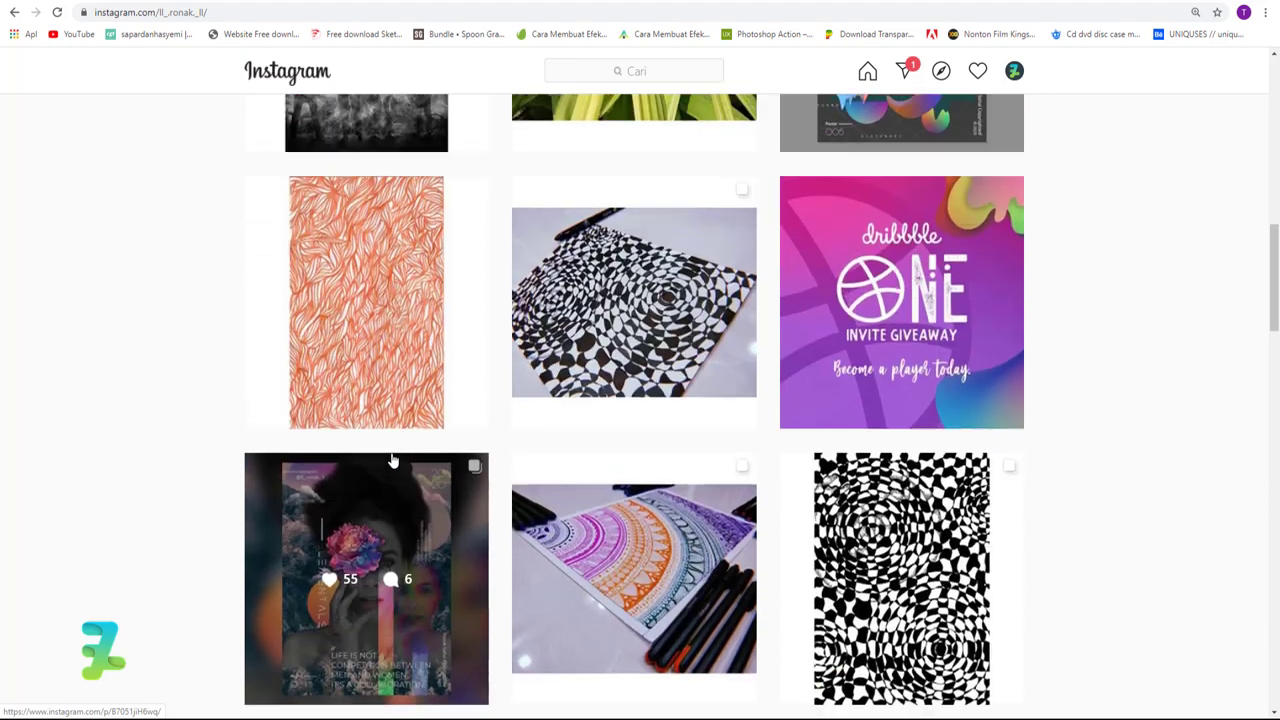
scroll(363, 340, "up", 2)
scroll(352, 312, "up", 3)
left_click(354, 196)
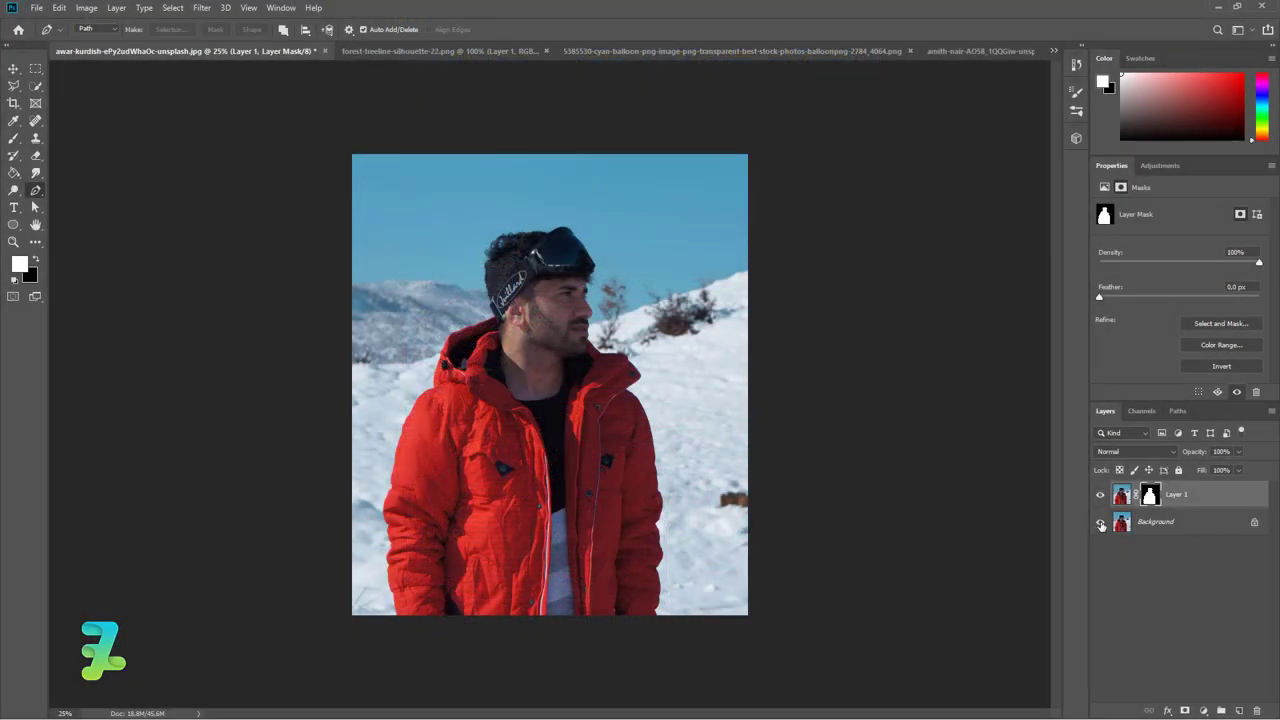
left_click(1100, 522)
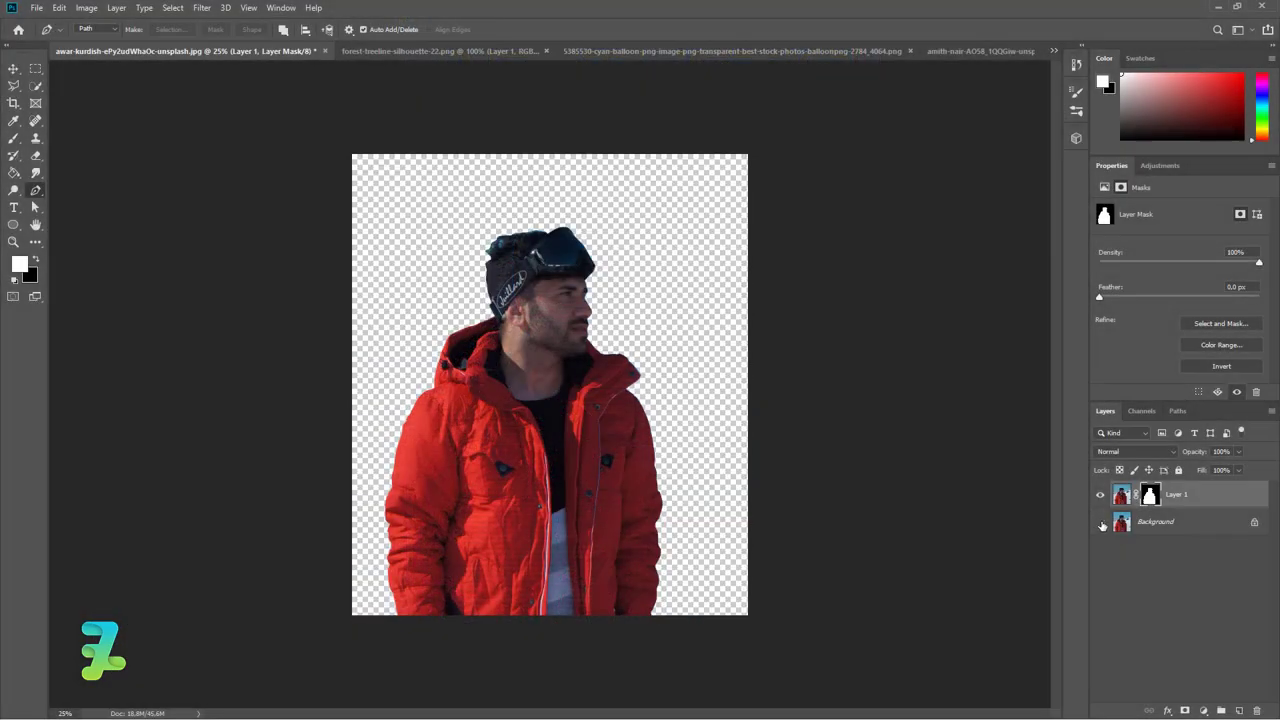
left_click(1100, 522)
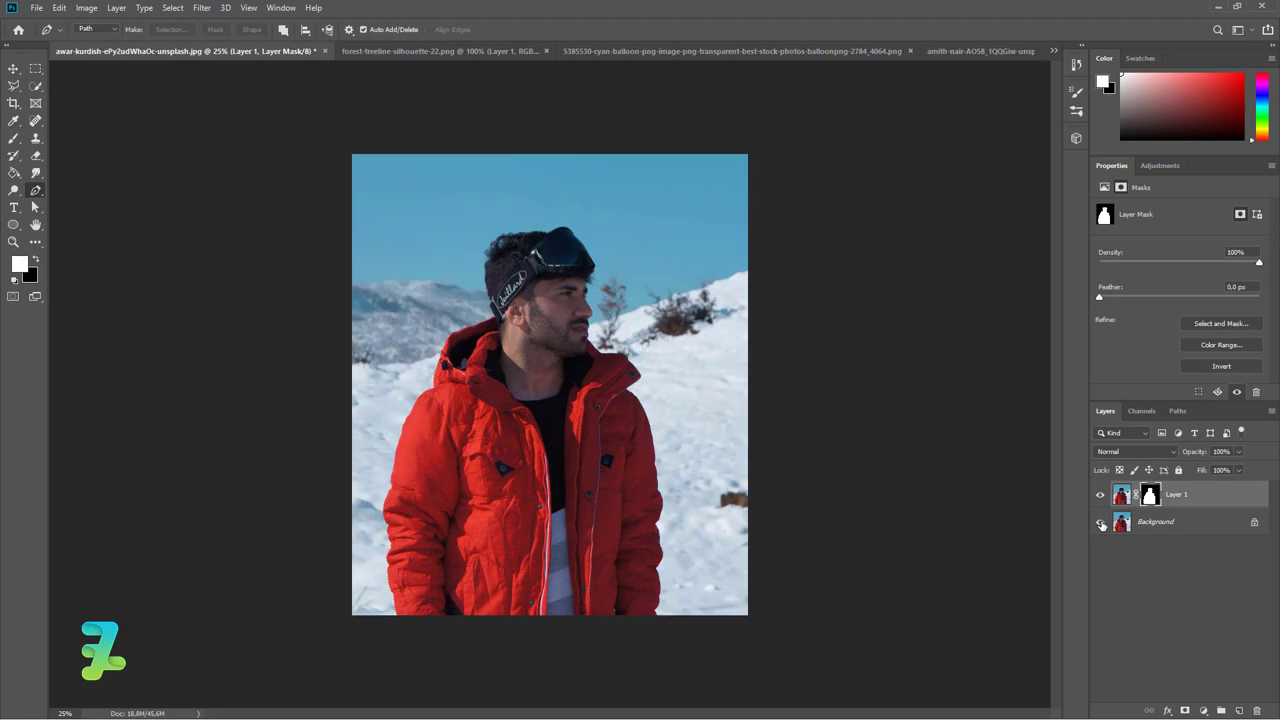
left_click(36, 7)
Create a blank 720×1080 px, 300 ppi document, then check the treeline and man's photos
left_click(44, 23)
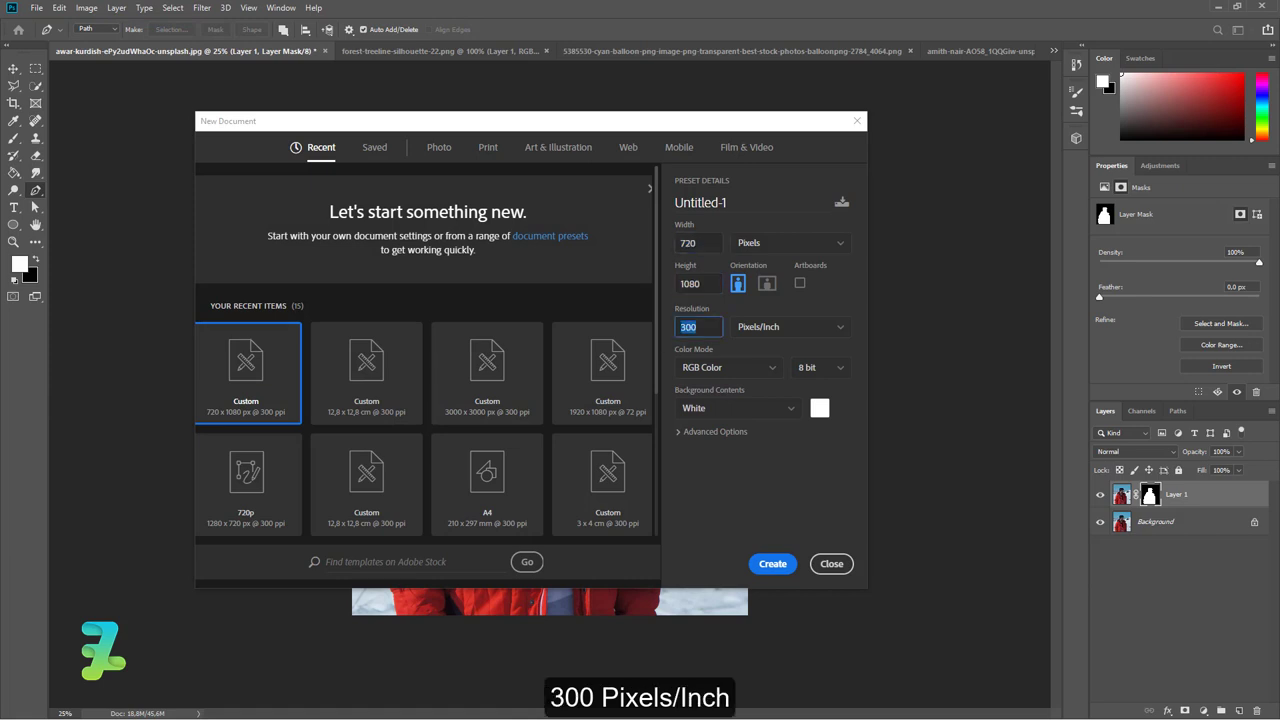
left_click(768, 565)
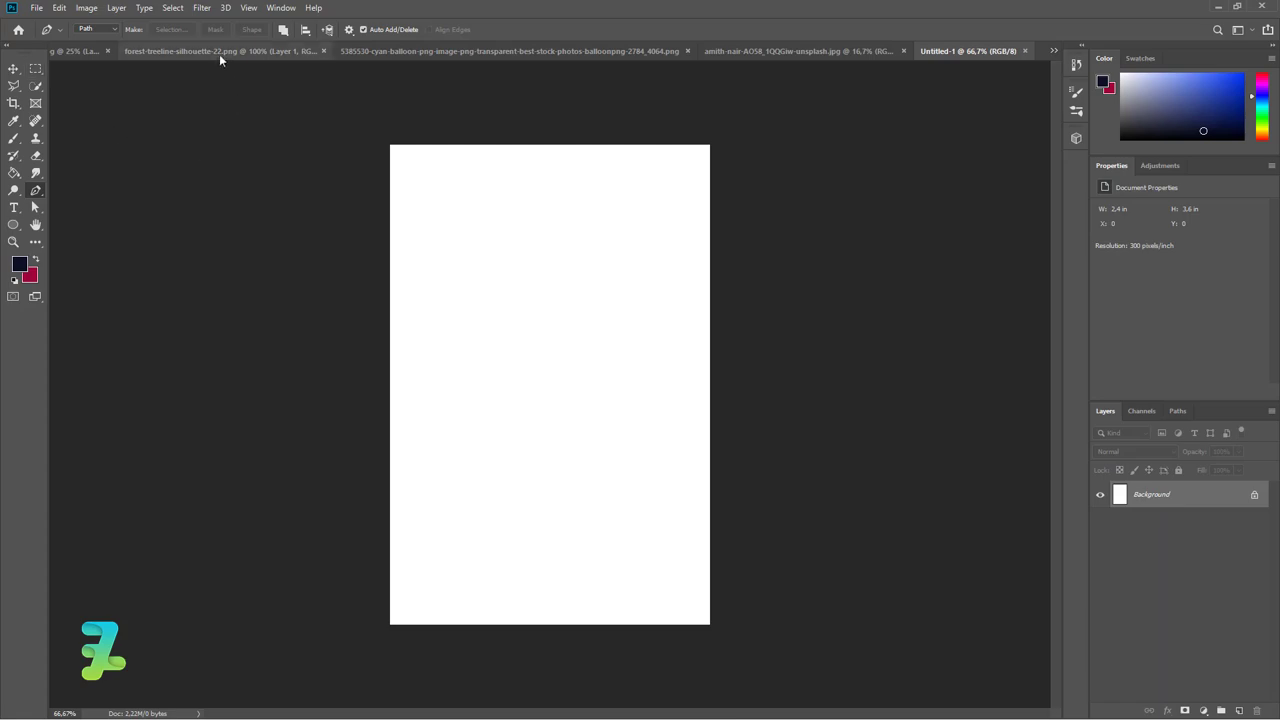
left_click(219, 51)
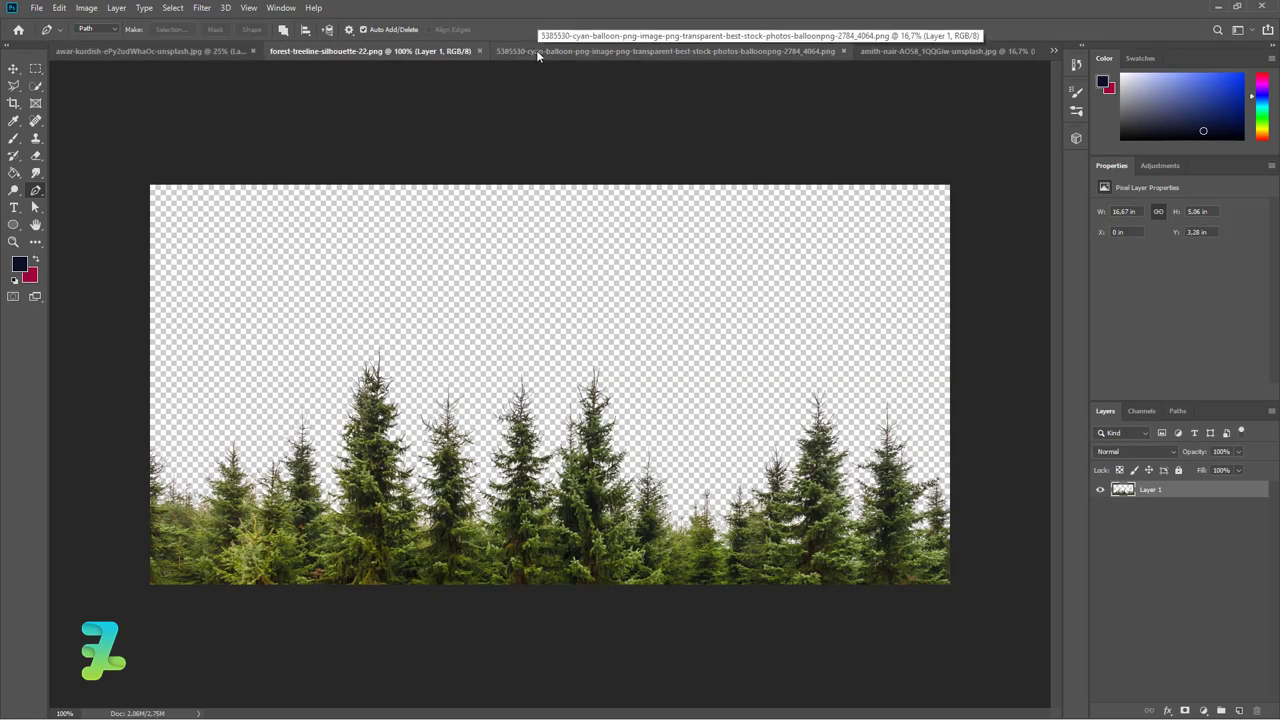
left_click(198, 52)
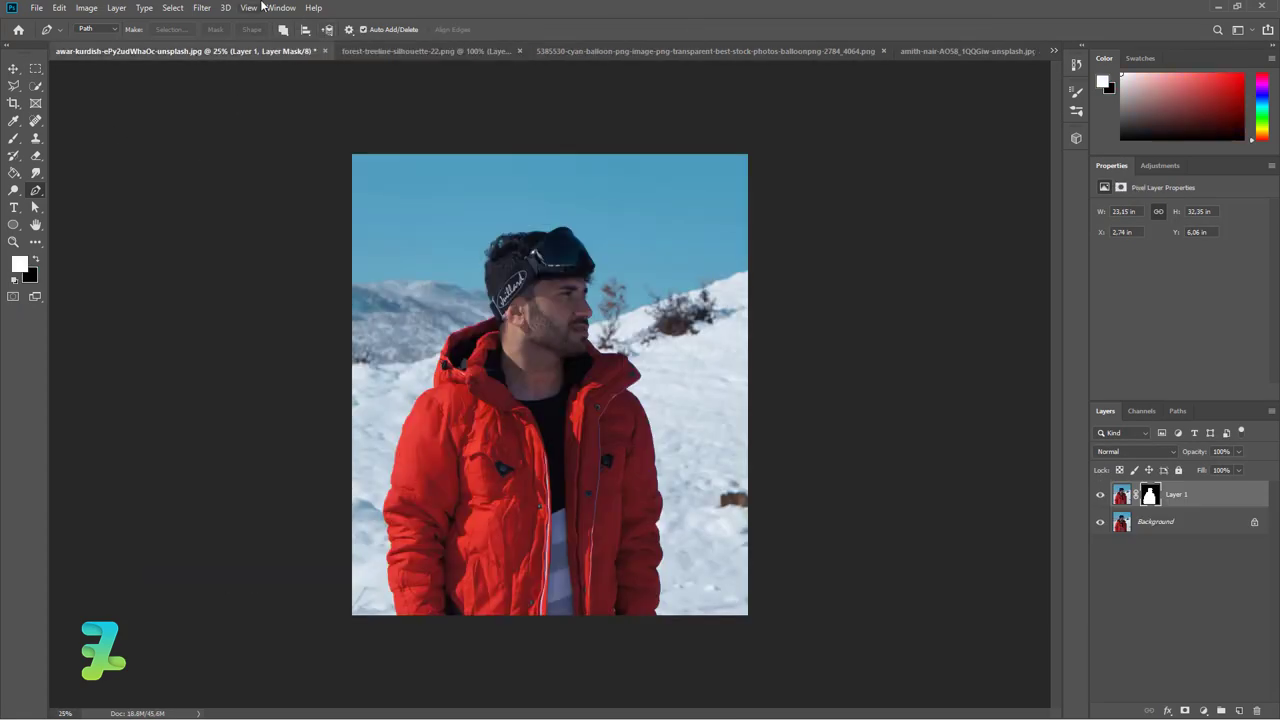
Move the mountain photo document into its own floating window
left_click(281, 7)
left_click(420, 543)
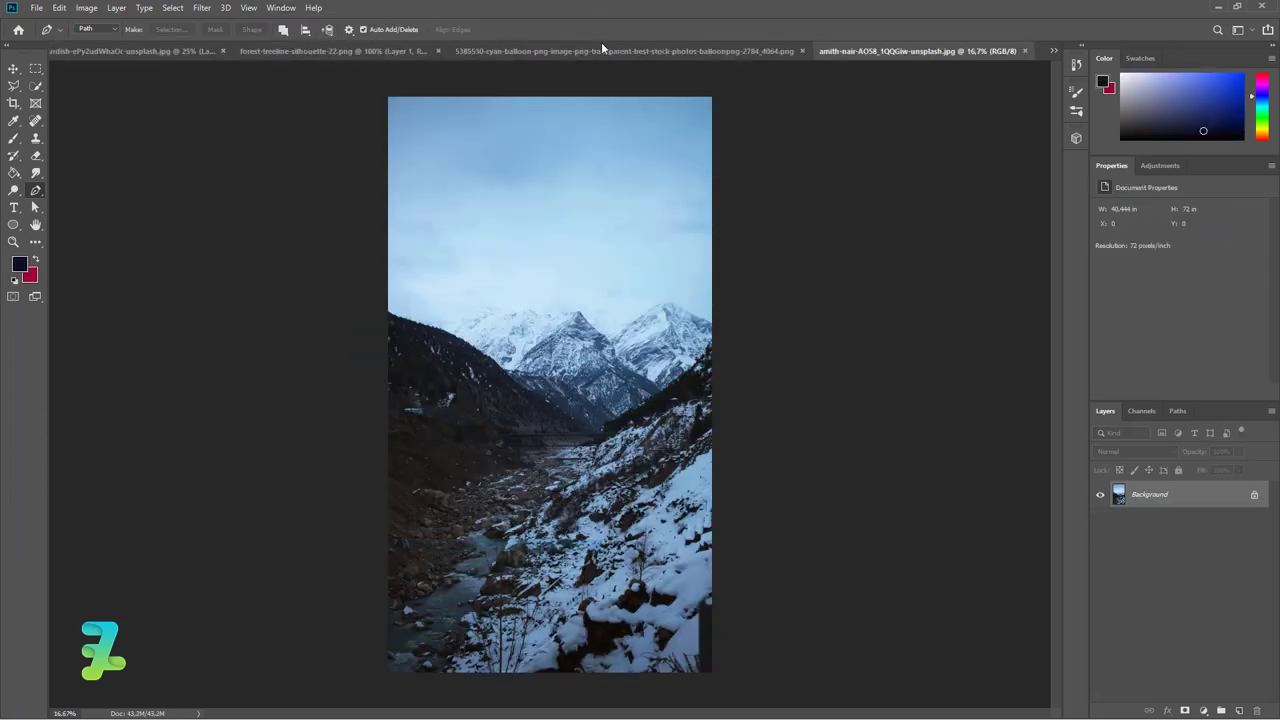
right_click(845, 51)
left_click(870, 103)
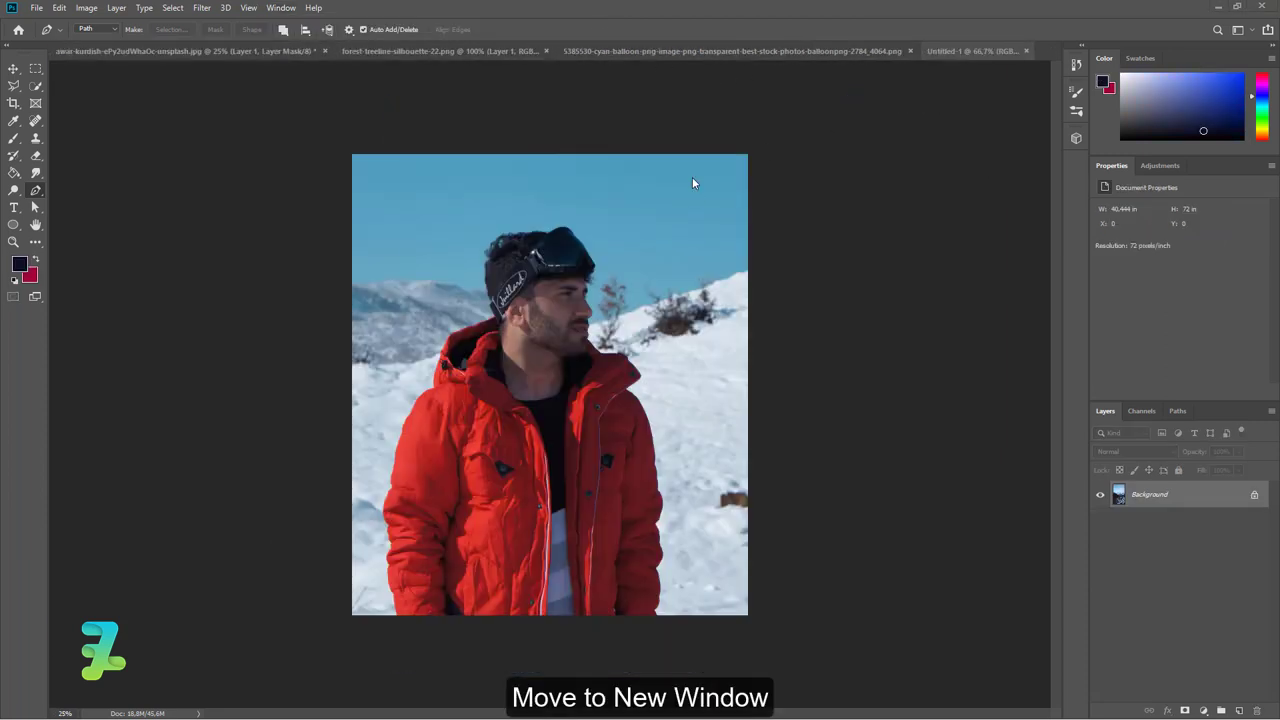
Copy the mountain photo into Untitled-1 as Layer 1
left_click(960, 50)
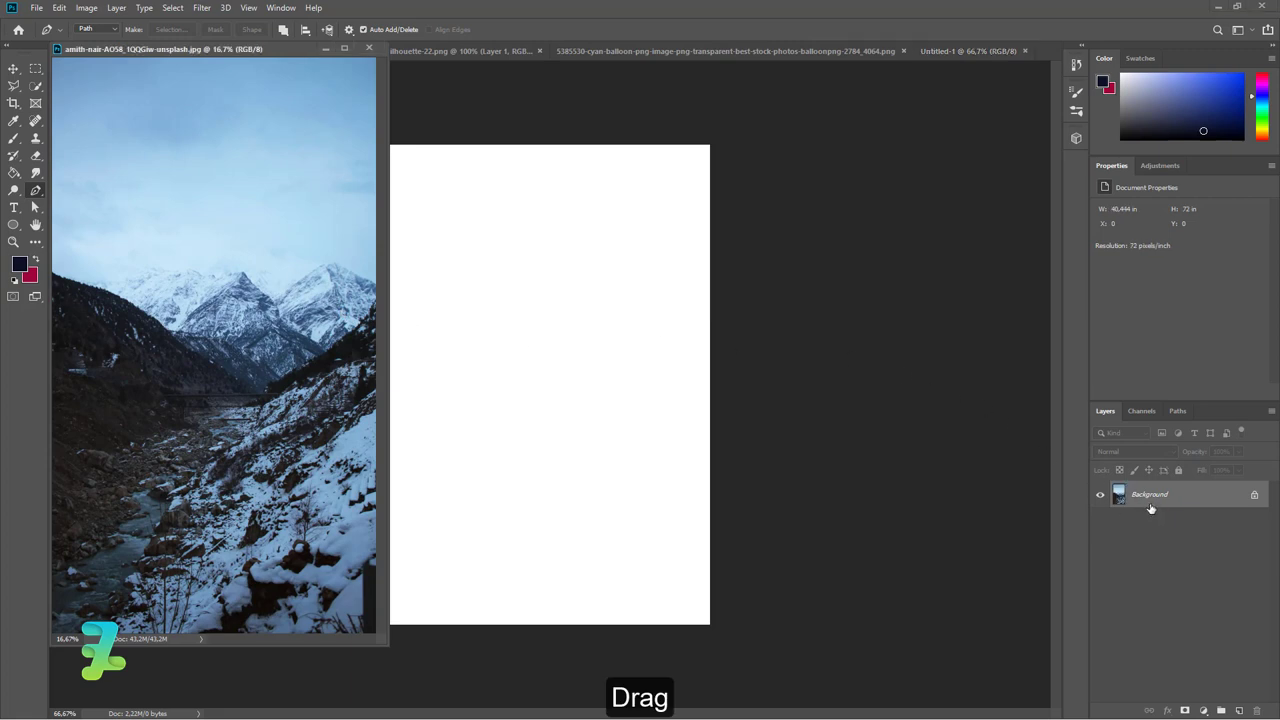
left_click_drag(1150, 509, 557, 363)
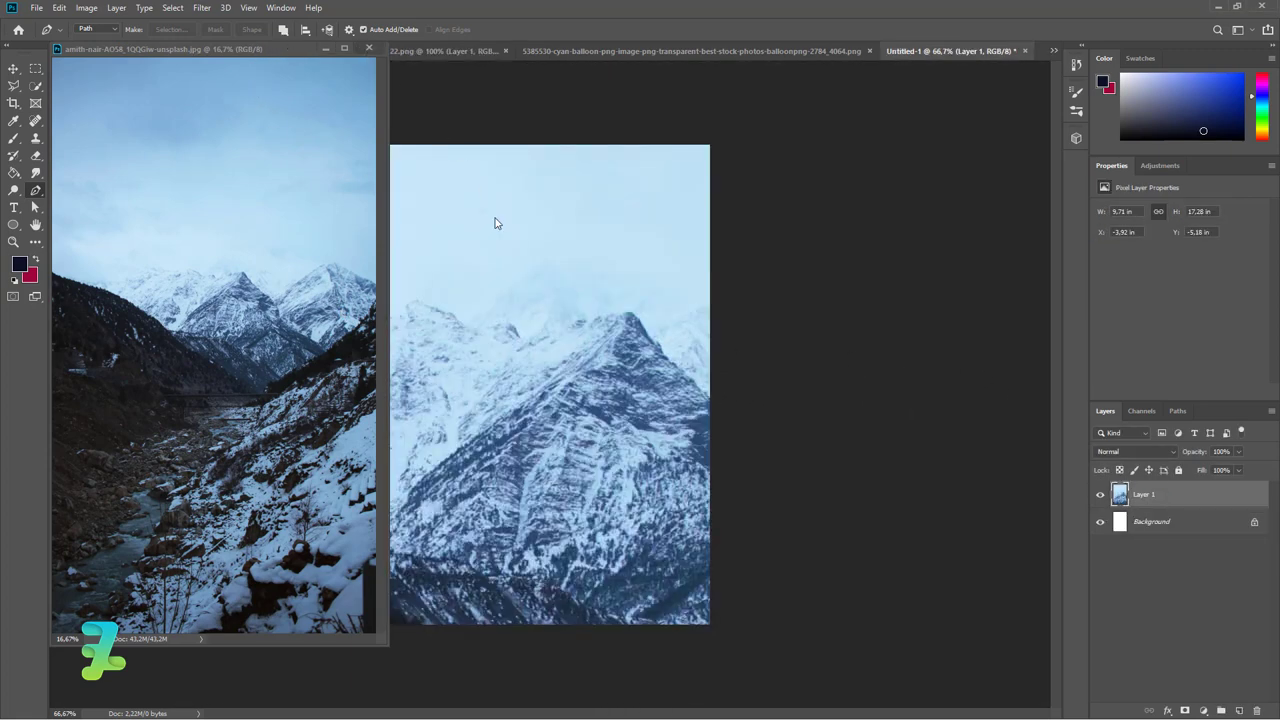
key("ctrl+minus")
key("ctrl+minus")
key("ctrl+minus")
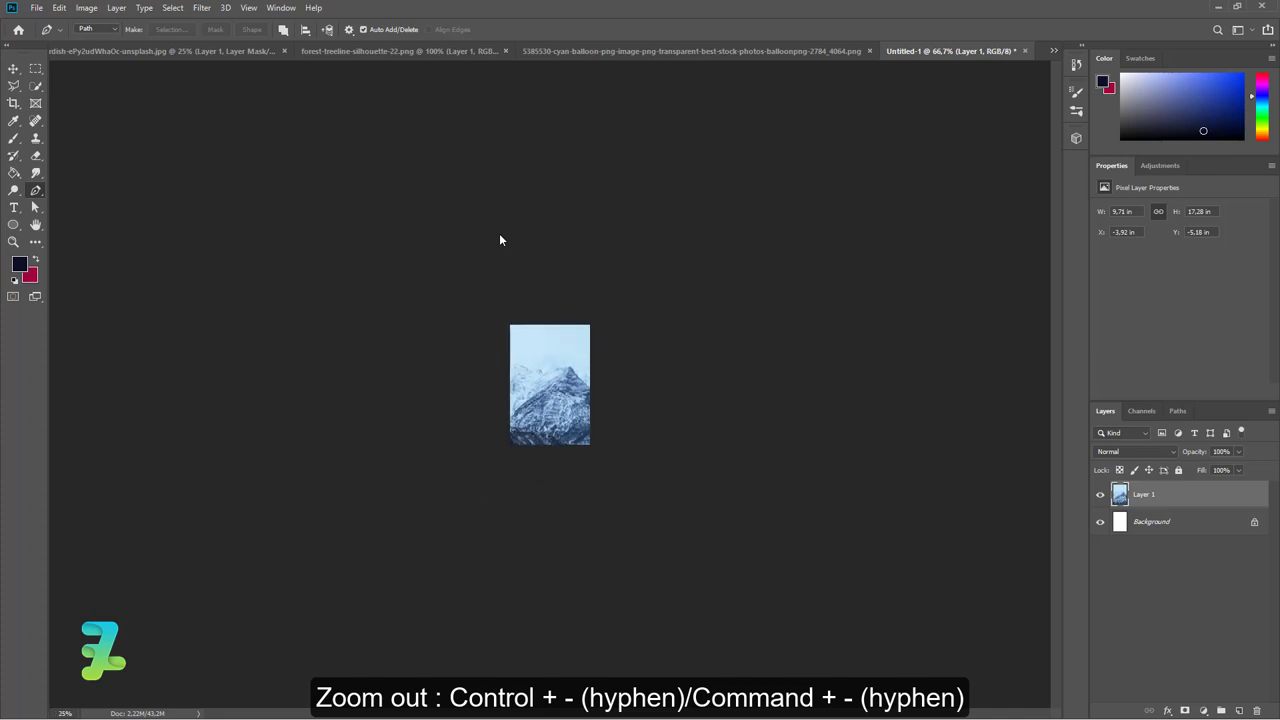
Scale the mountain layer to 38.04% and position it to cover the canvas
key("ctrl+plus")
key("ctrl+t")
left_click_drag(500, 240, 550, 520)
left_click_drag(792, 374, 671, 586)
left_click_drag(571, 588, 575, 205)
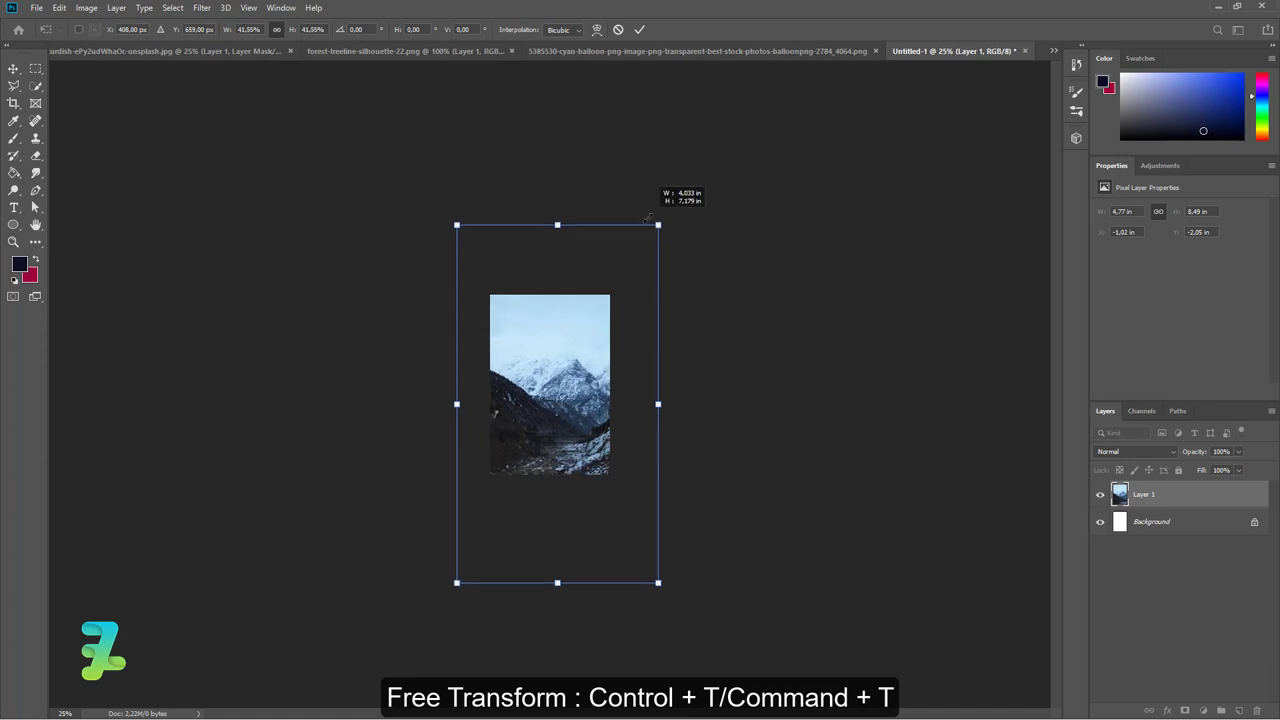
left_click_drag(676, 191, 649, 240)
left_click_drag(561, 347, 535, 342)
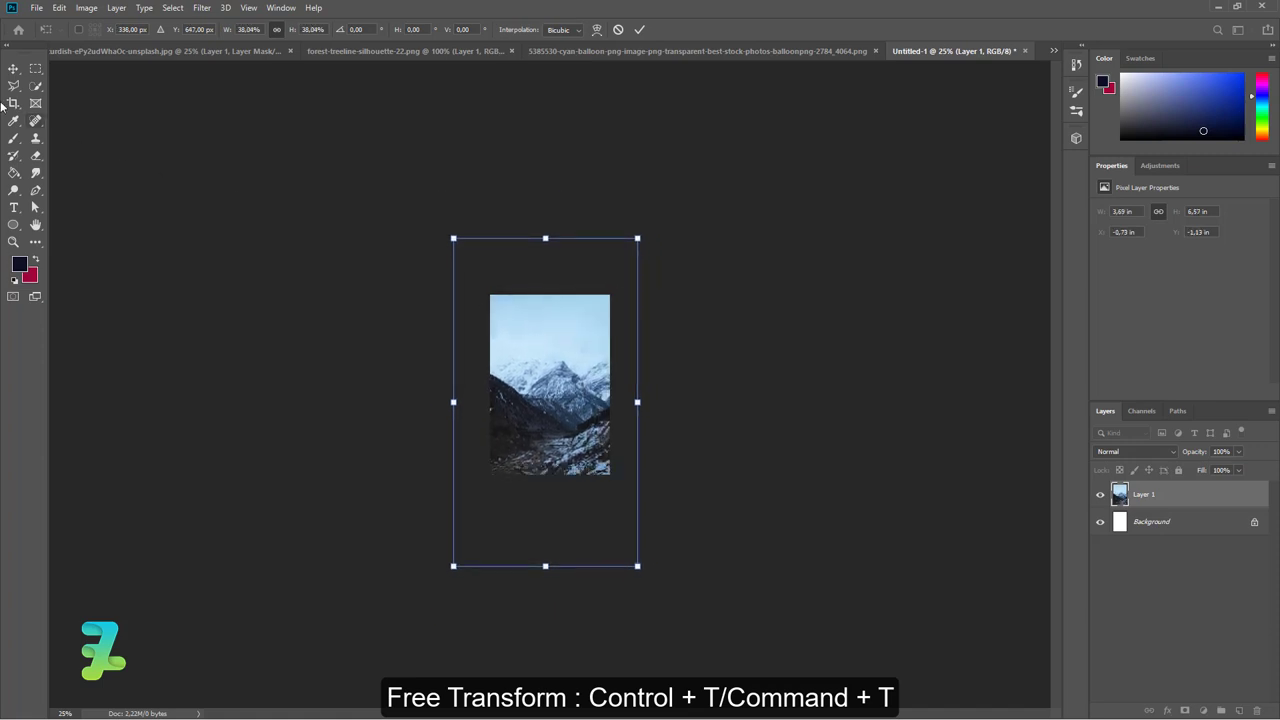
key("Return")
Copy the masked man's photo into Untitled-1 as Layer 2 and re-dock his document
left_click(281, 7)
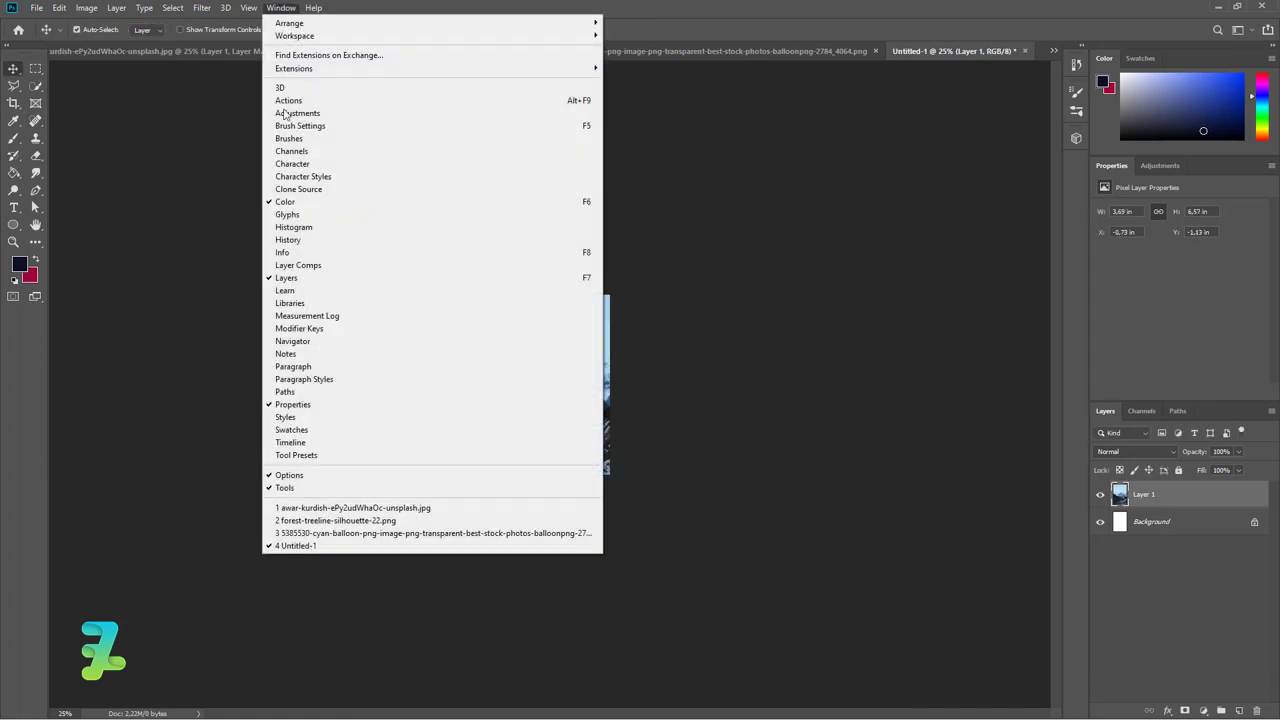
left_click(345, 507)
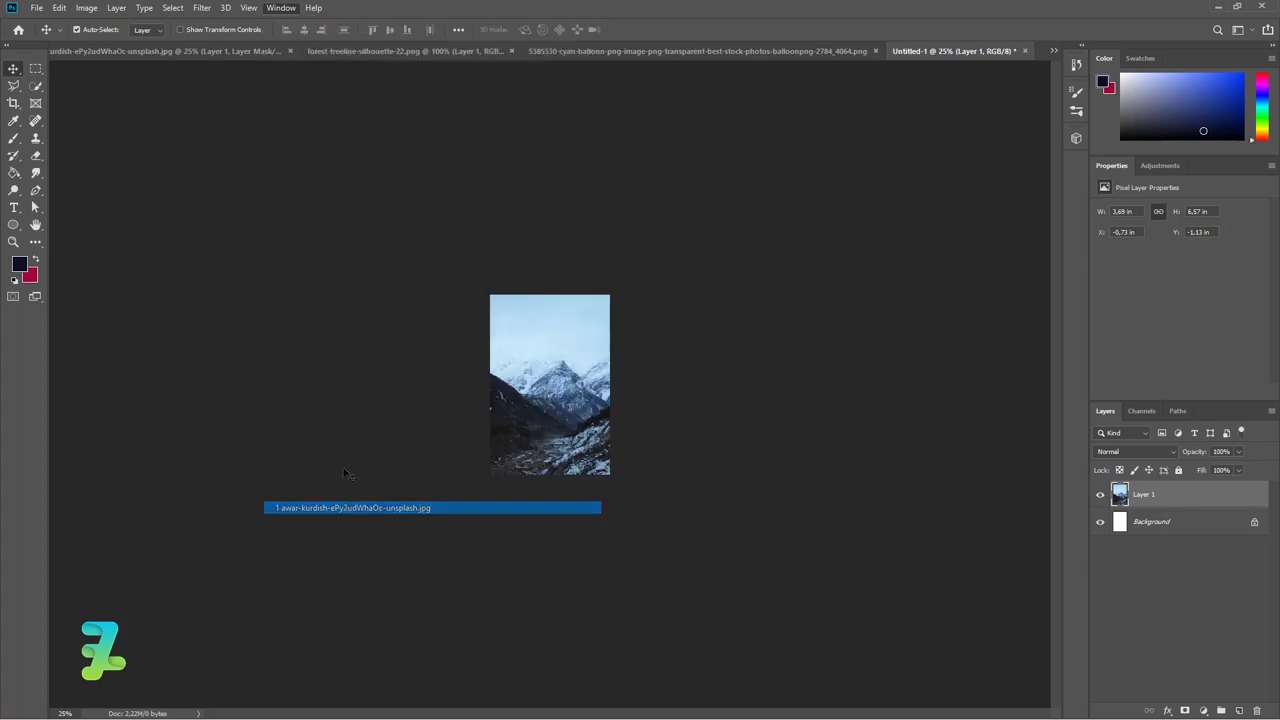
right_click(220, 50)
left_click(265, 105)
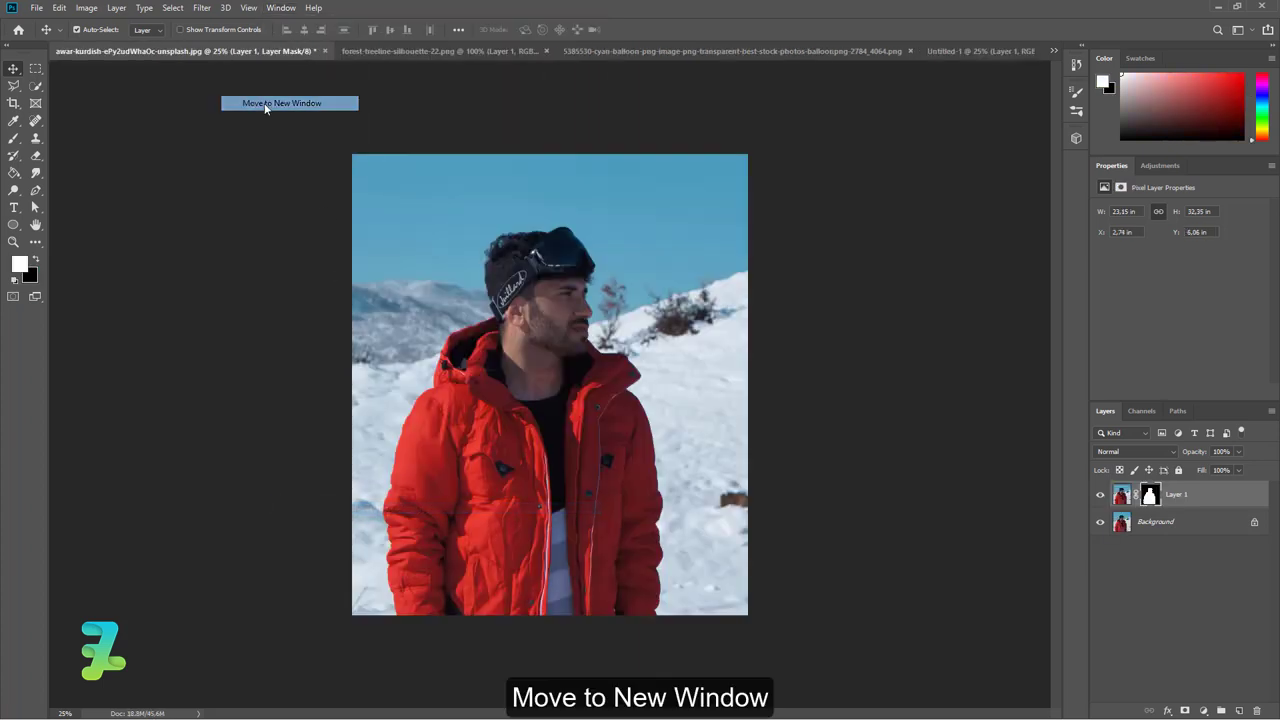
left_click_drag(1122, 496, 541, 402)
left_click_drag(342, 50, 914, 57)
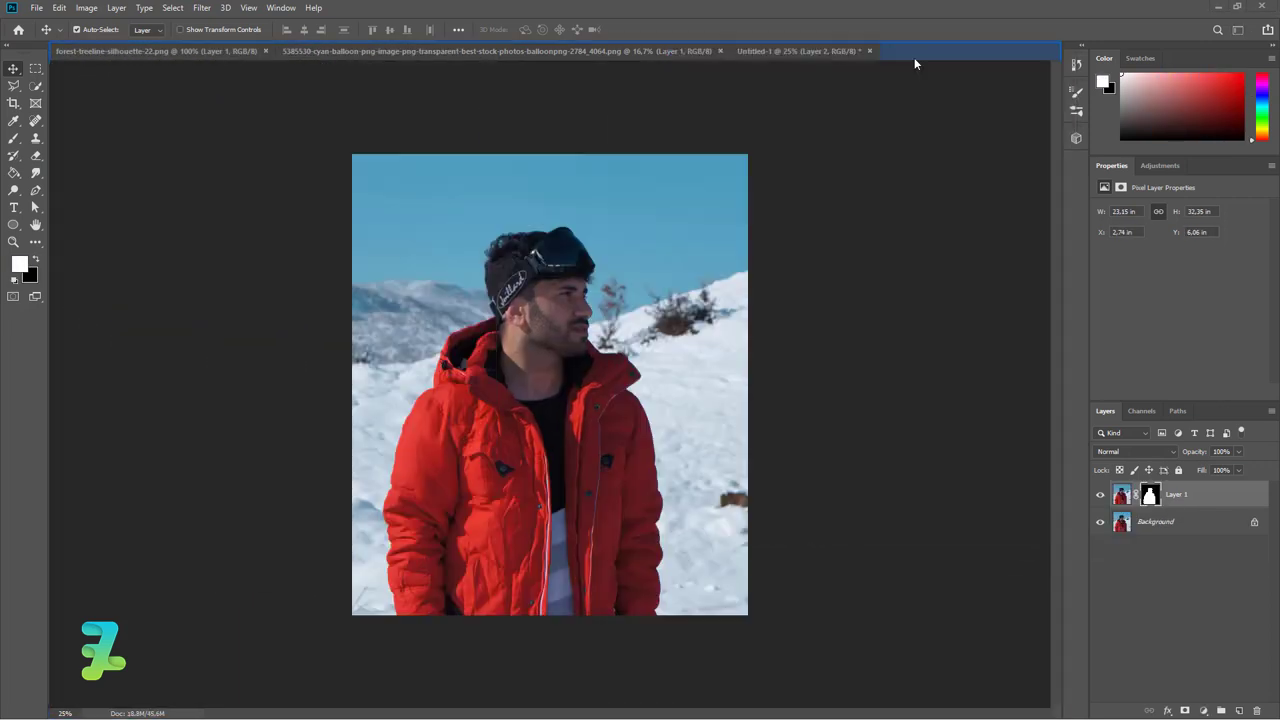
left_click(669, 52)
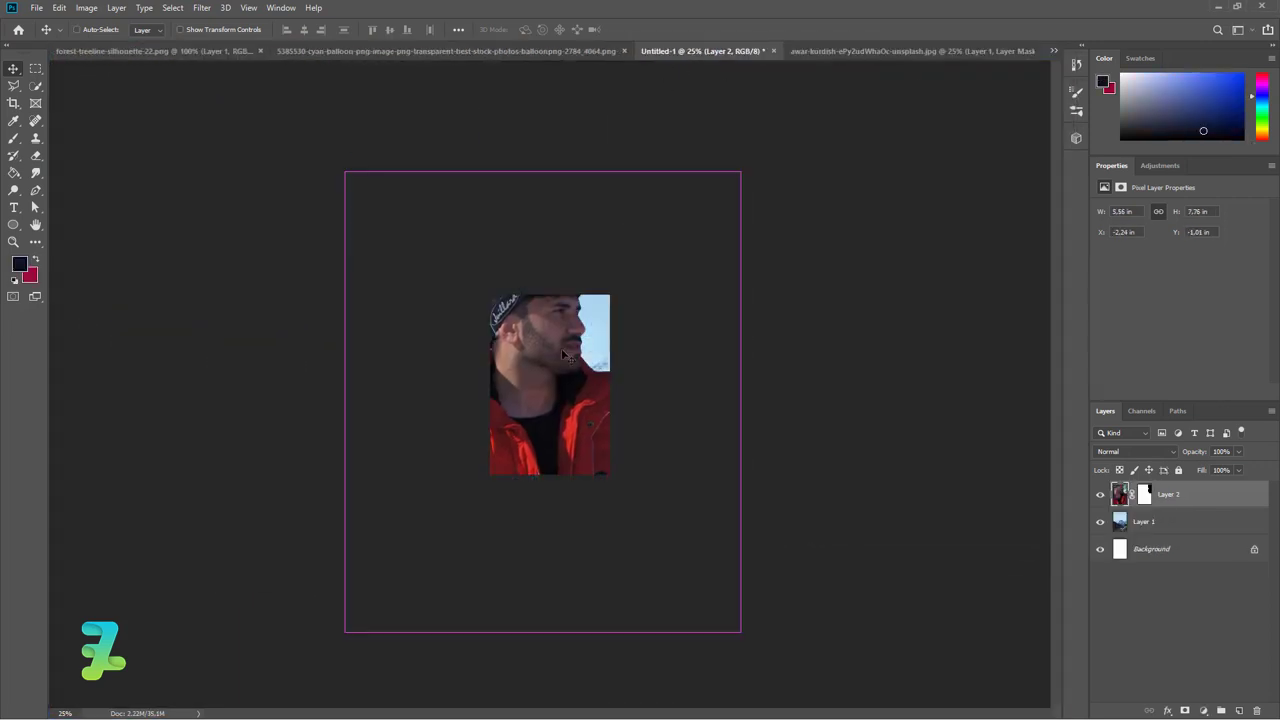
Convert the man layer to a smart object, scaled to 33.15% within the mountain scene
right_click(1220, 510)
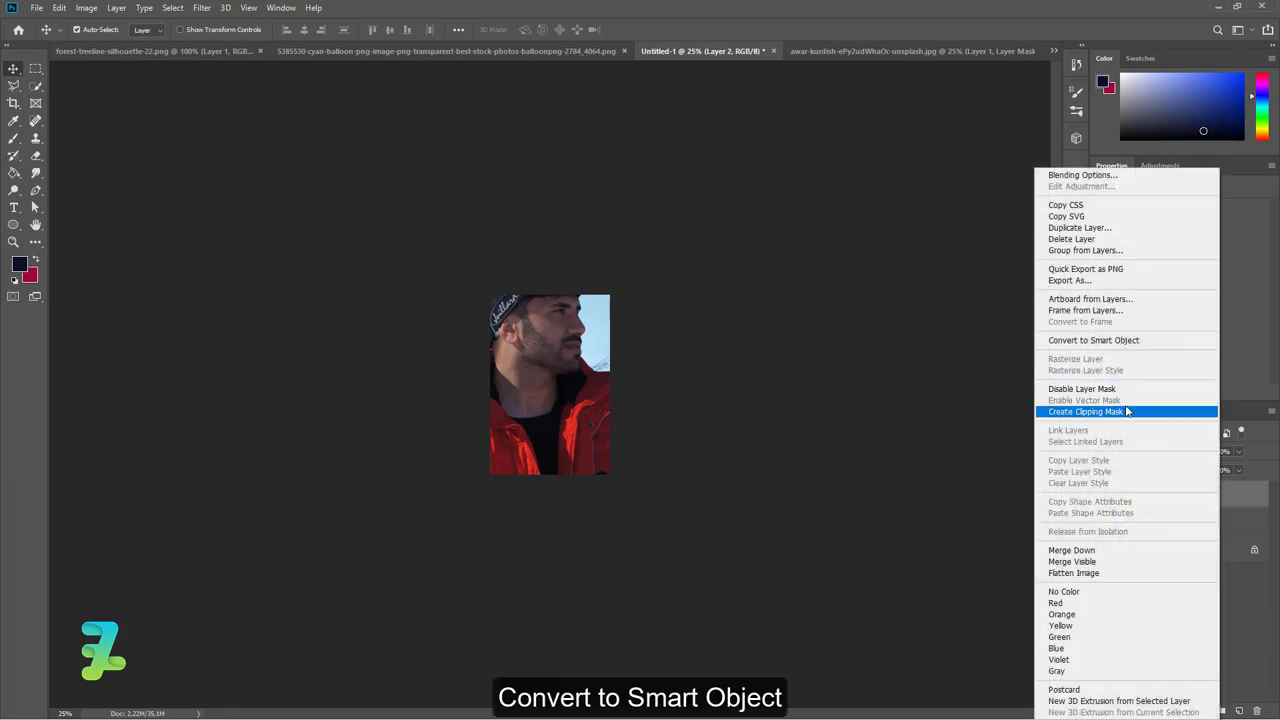
left_click(1100, 340)
key("ctrl+t")
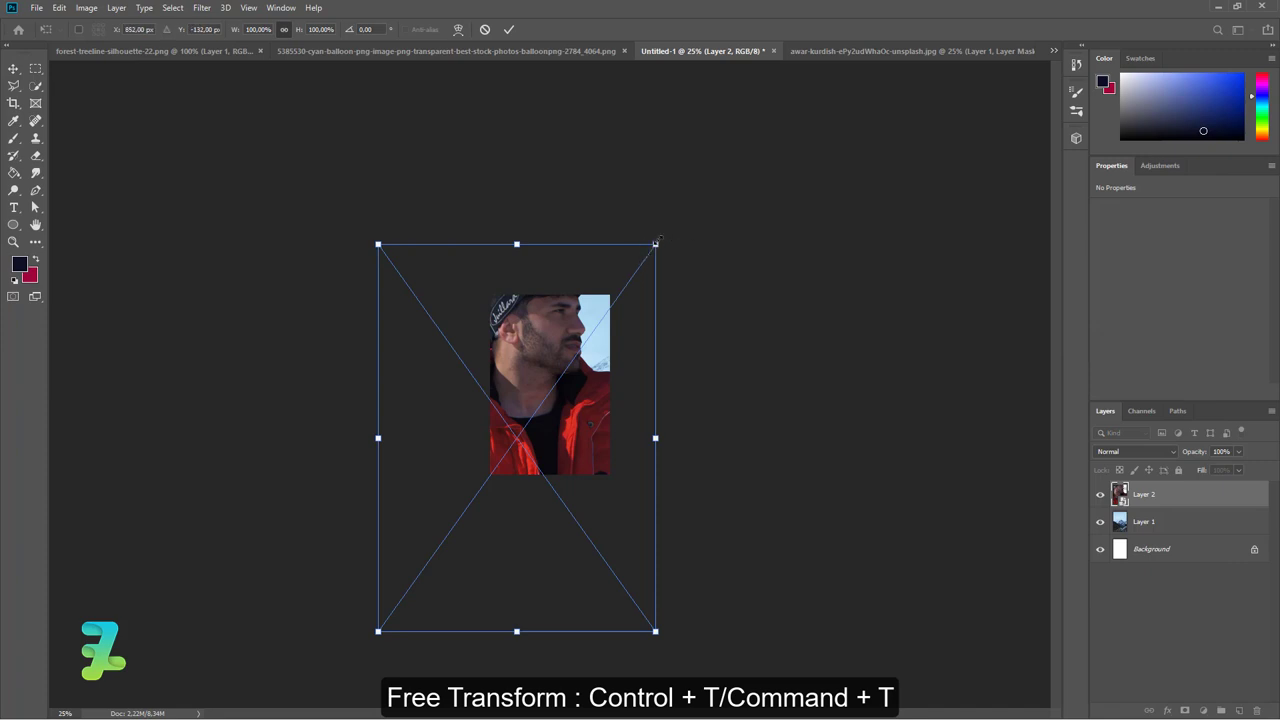
left_click_drag(655, 243, 633, 251)
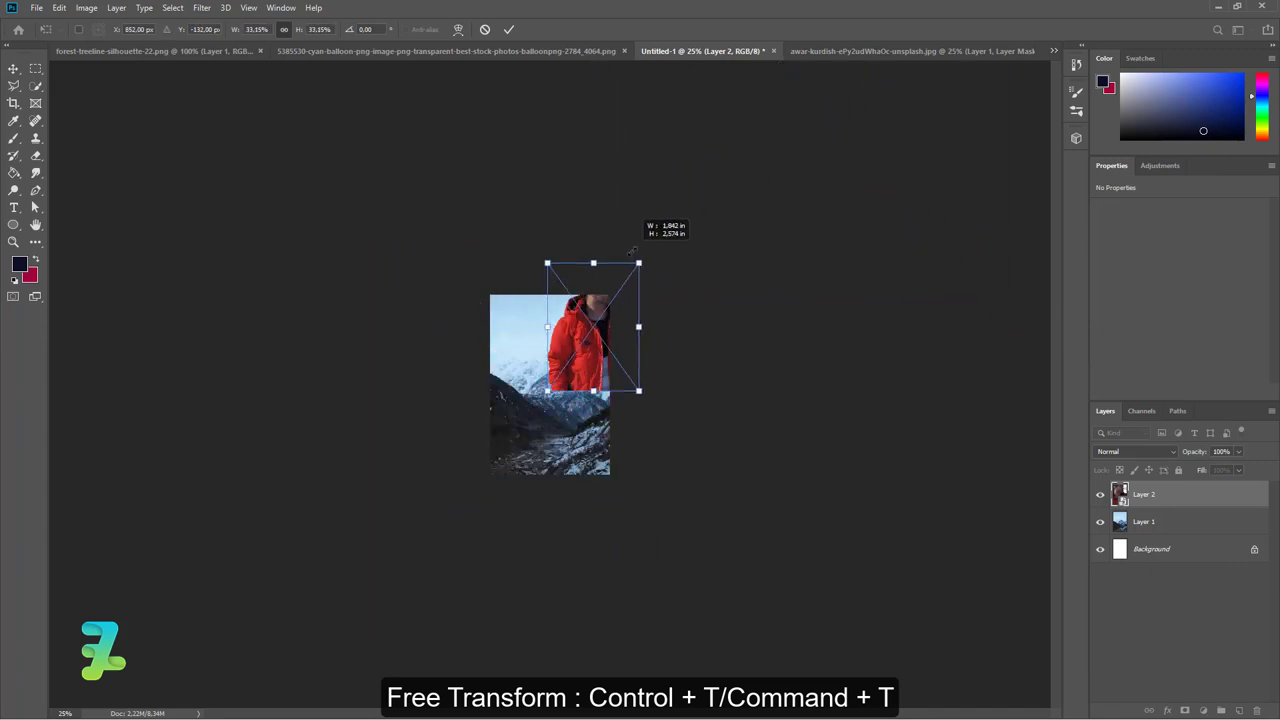
left_click_drag(609, 305, 565, 395)
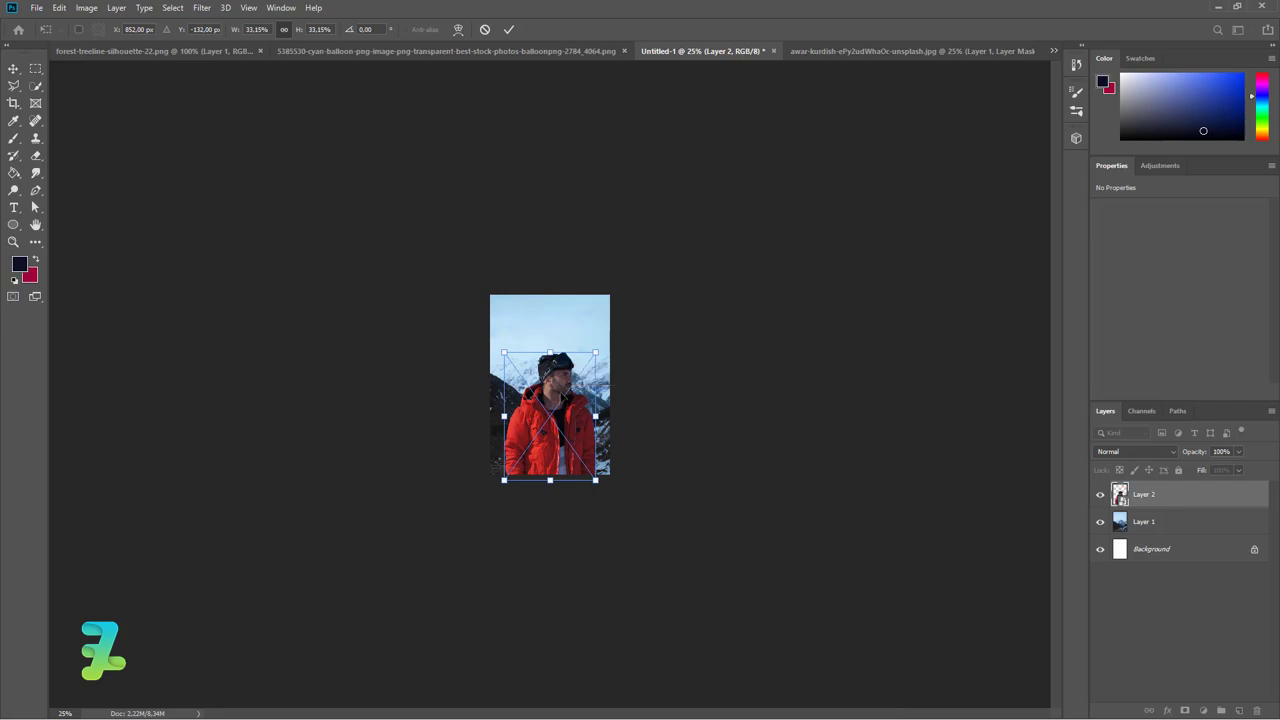
key("ctrl+plus")
key("ctrl+plus")
key("ctrl+plus")
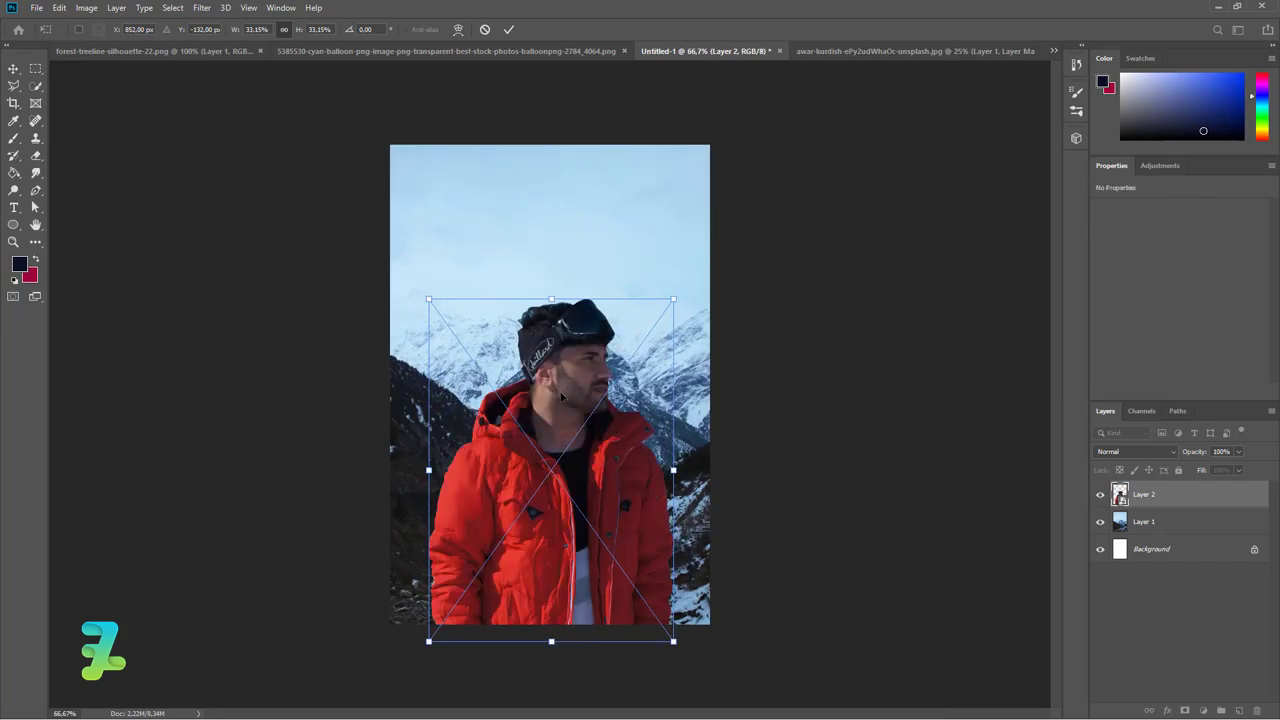
key("ctrl+plus")
key("ctrl+minus")
left_click_drag(506, 480, 503, 468)
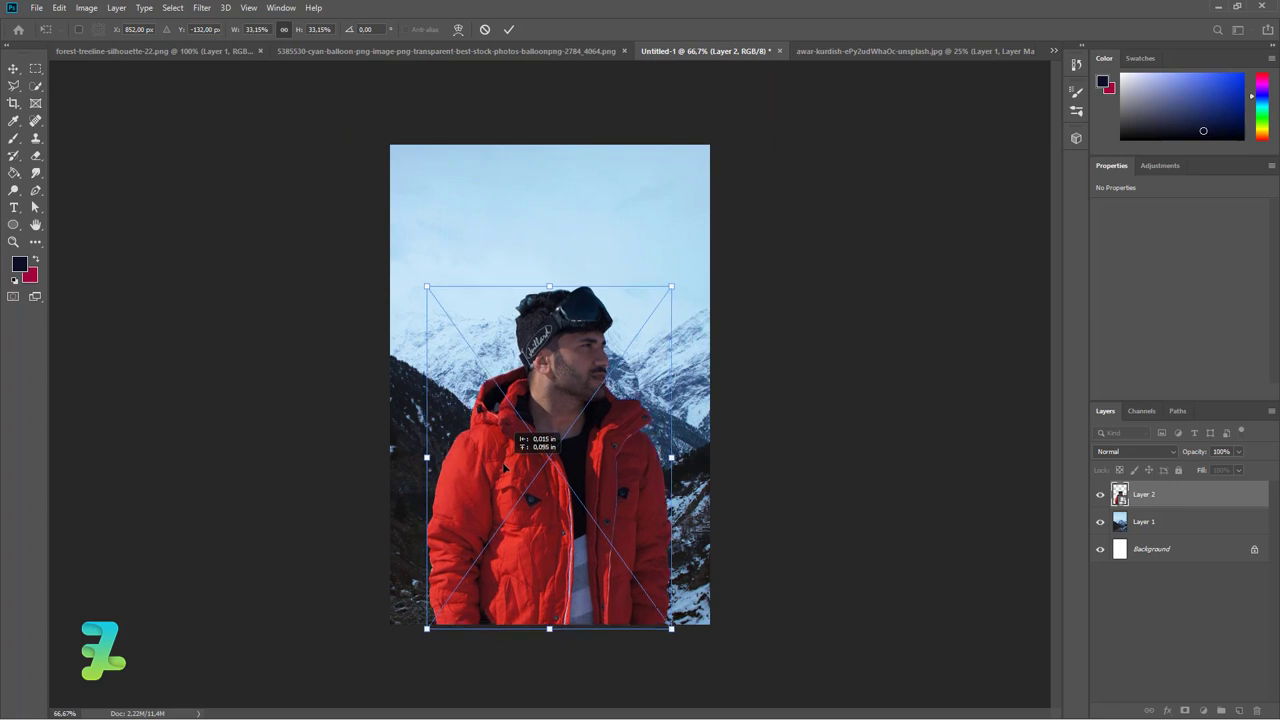
left_click(13, 70)
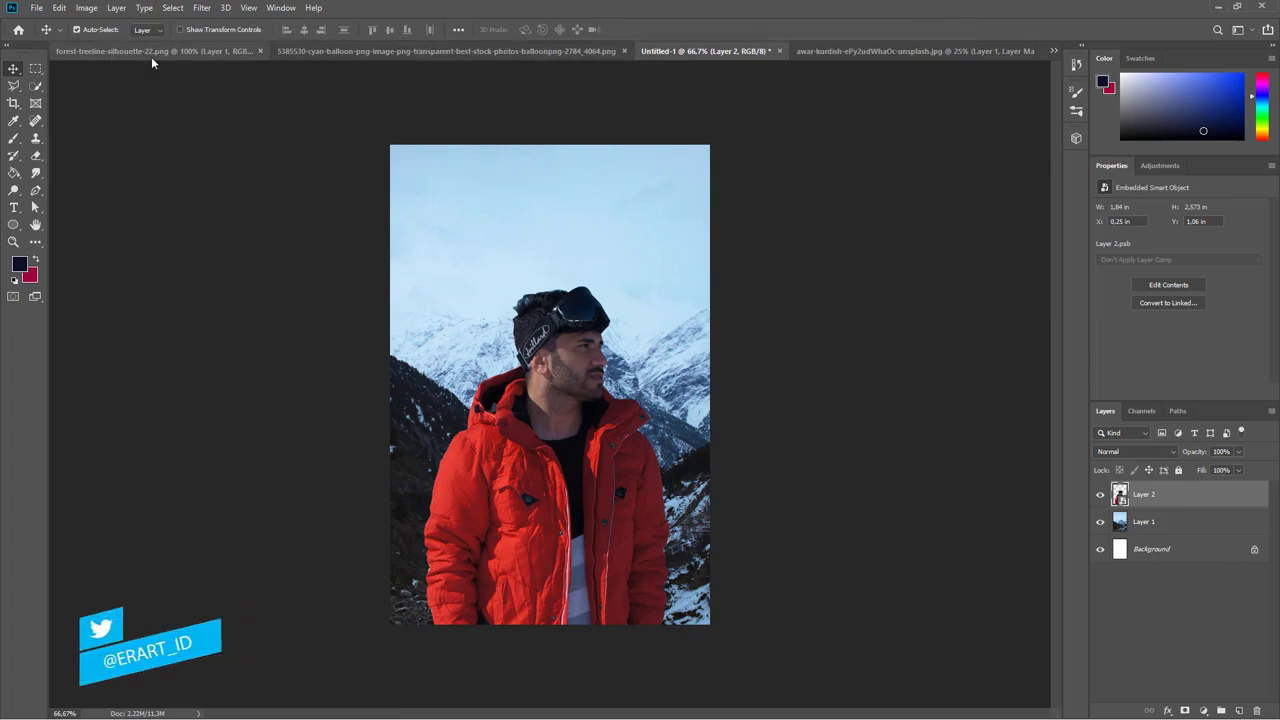
Copy the cyan balloon into the poster document as Layer 3
left_click(440, 54)
right_click(442, 52)
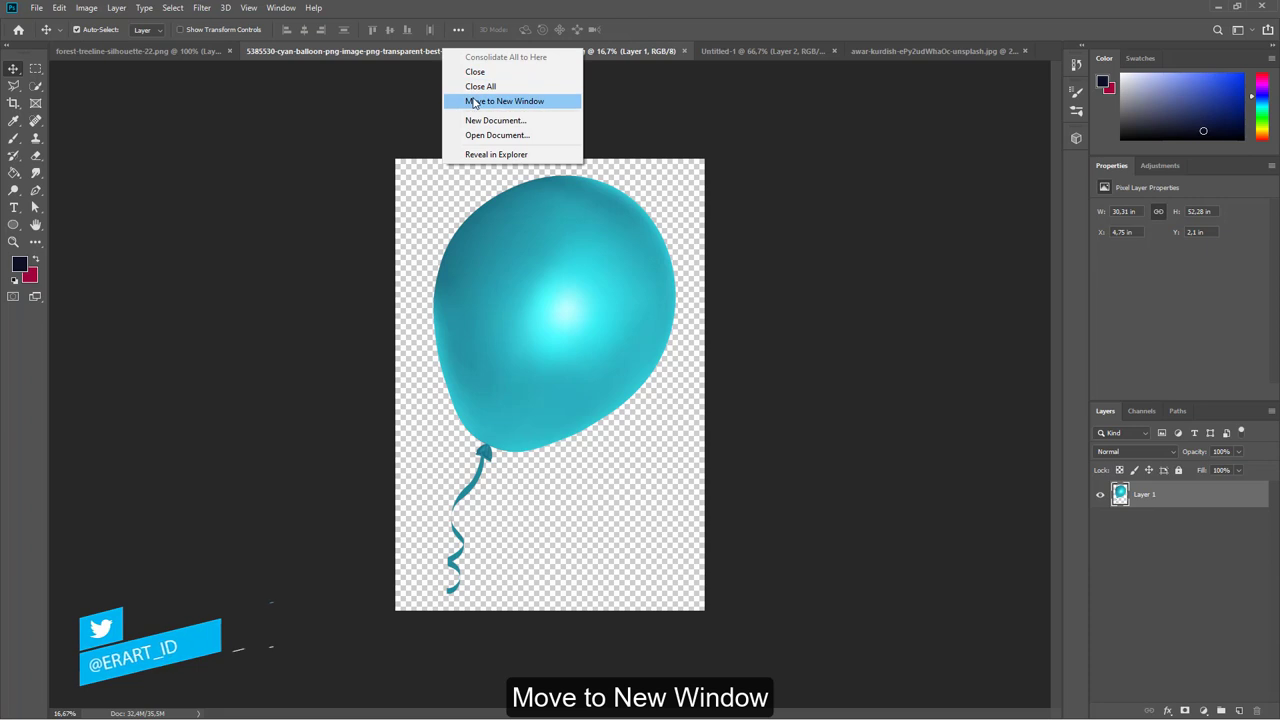
left_click(474, 103)
left_click_drag(177, 86, 530, 330)
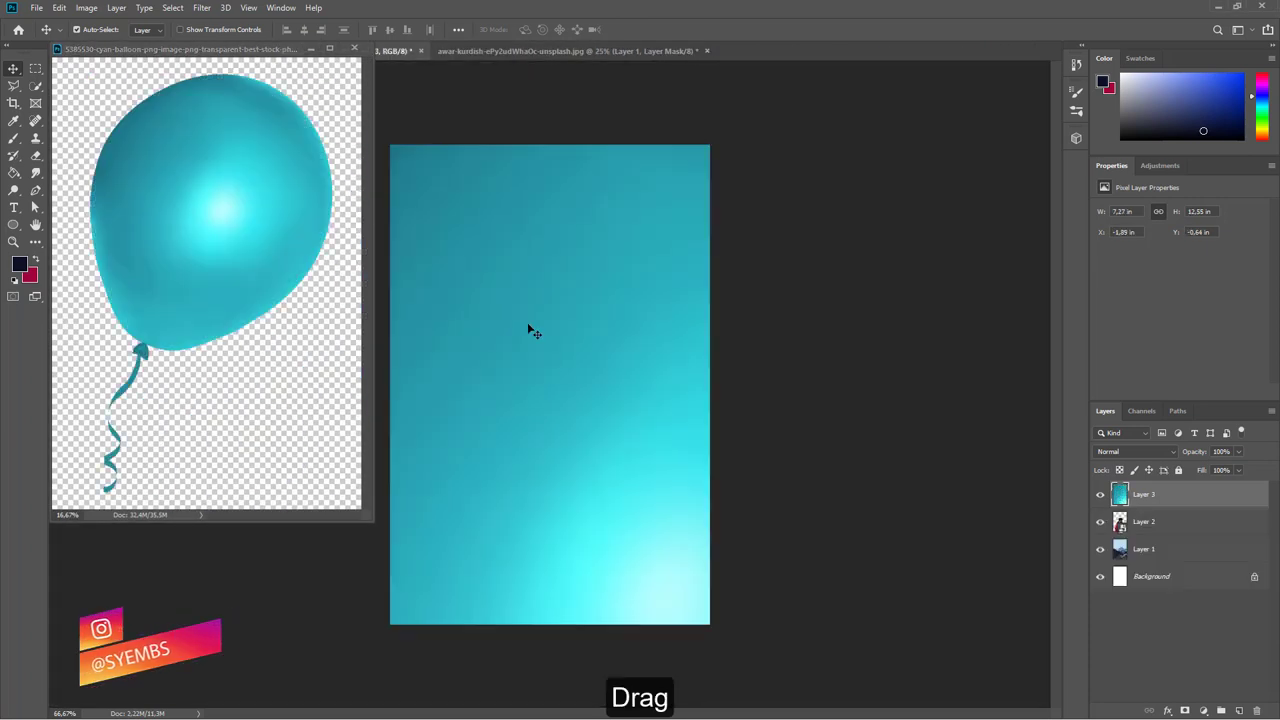
left_click(355, 49)
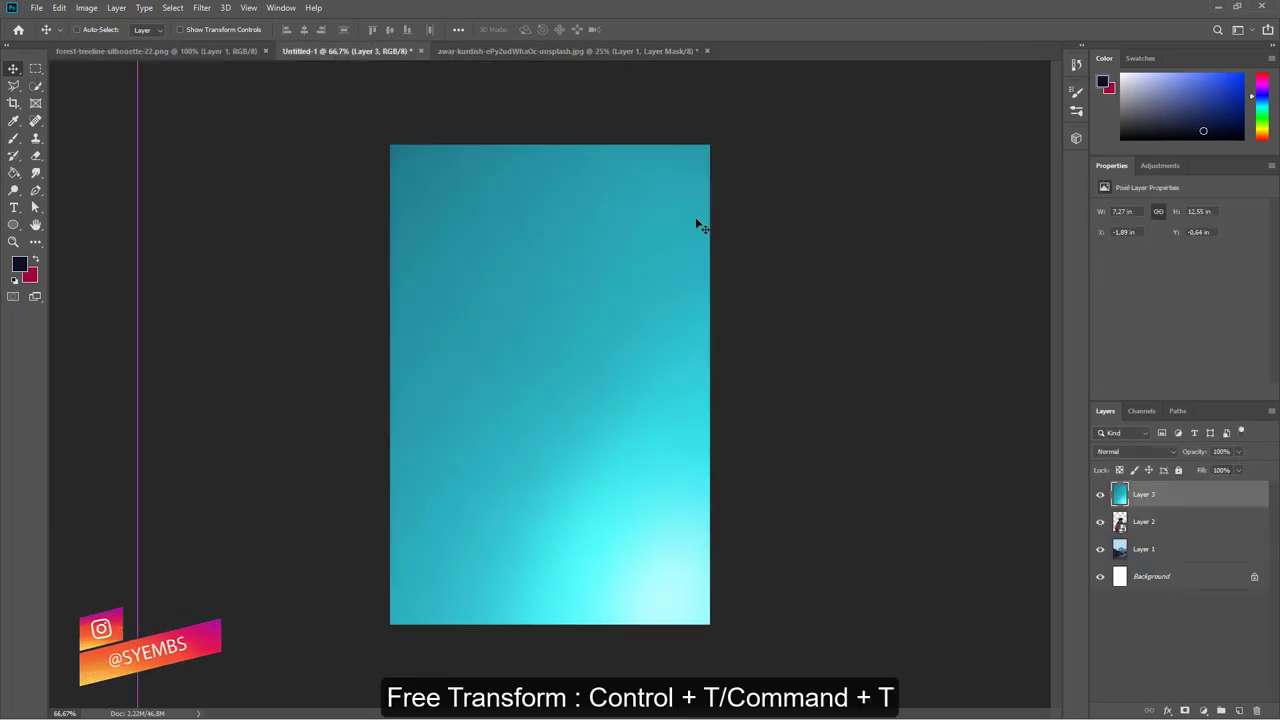
Scale the balloon to 19.15% and rotate it over the man's face
key("ctrl+minus")
key("ctrl+t")
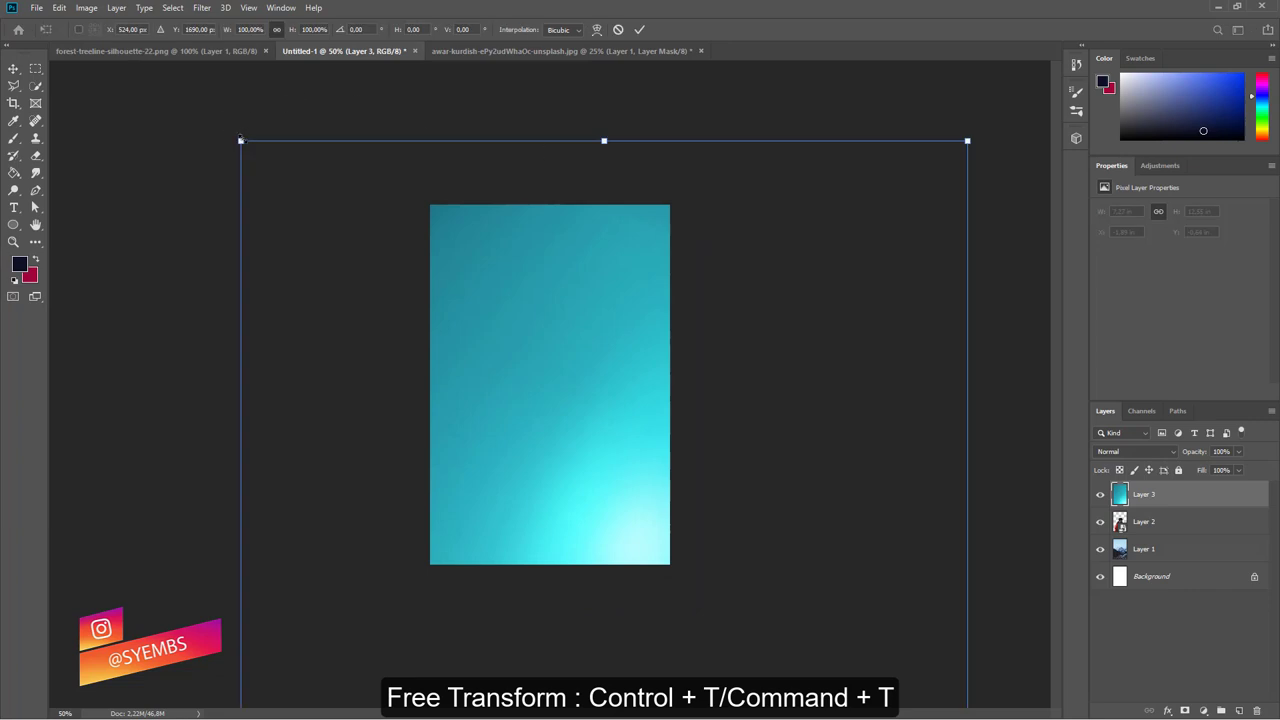
left_click_drag(240, 140, 414, 434, "alt")
left_click_drag(606, 509, 581, 304)
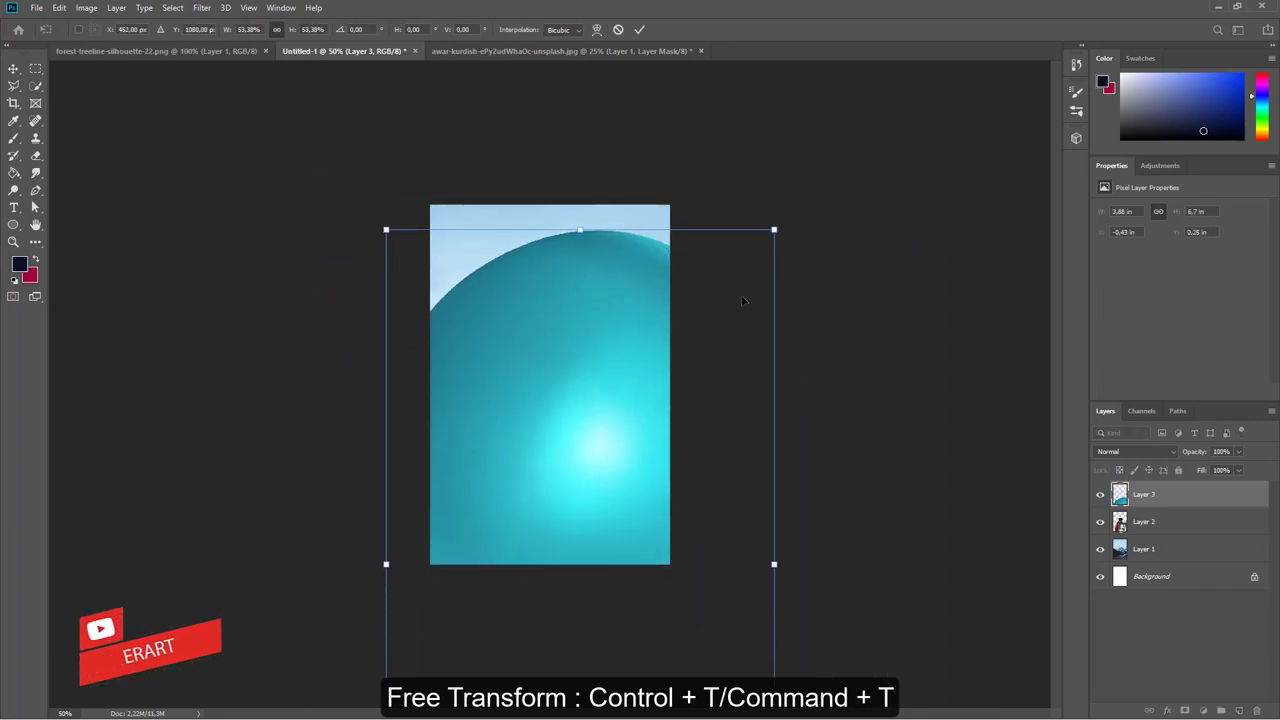
left_click_drag(796, 228, 707, 128)
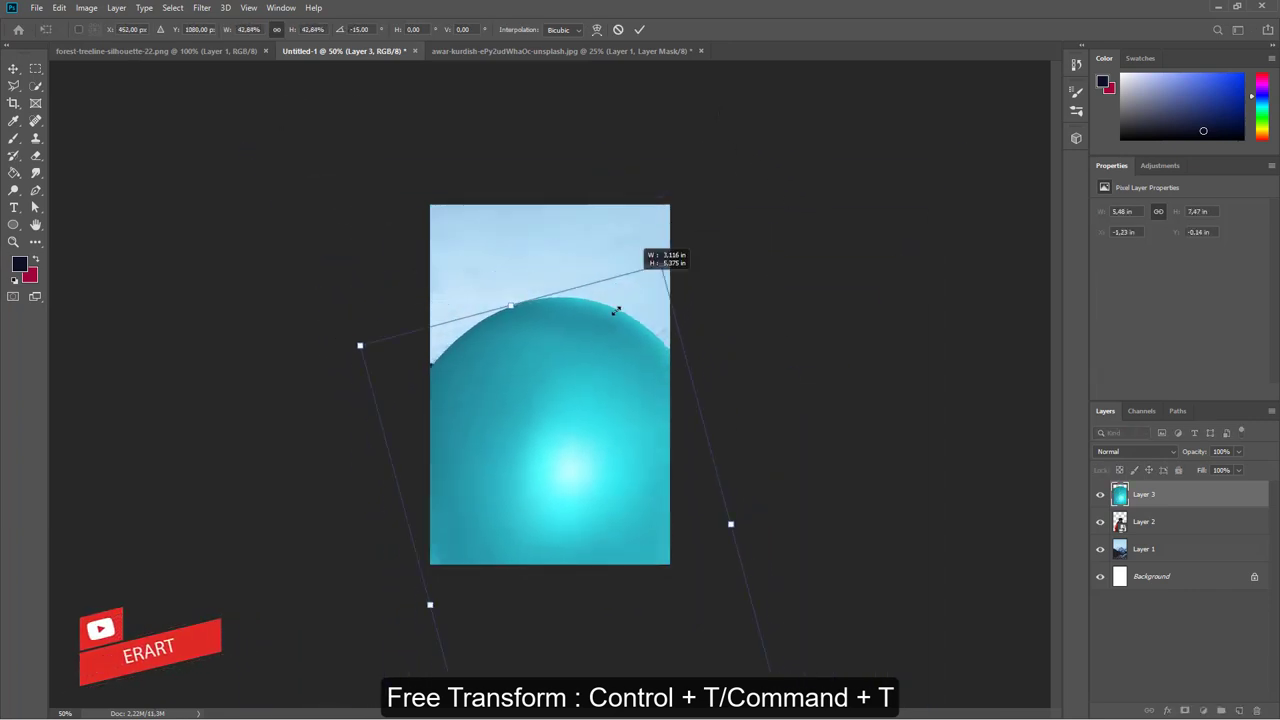
left_click_drag(680, 190, 595, 300)
left_click_drag(551, 503, 571, 343)
left_click_drag(623, 240, 607, 237)
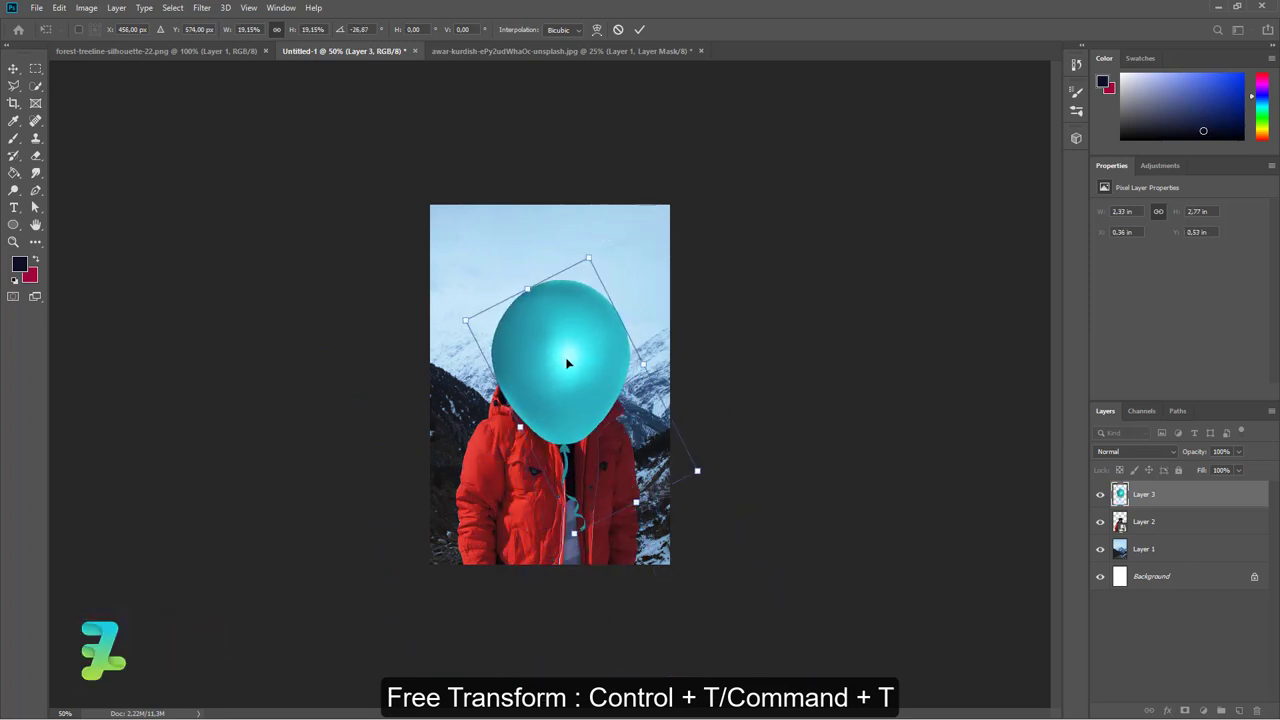
mouse_move(567, 363)
left_mouse_down()
mouse_move(549, 323)
mouse_move(554, 360)
left_mouse_up()
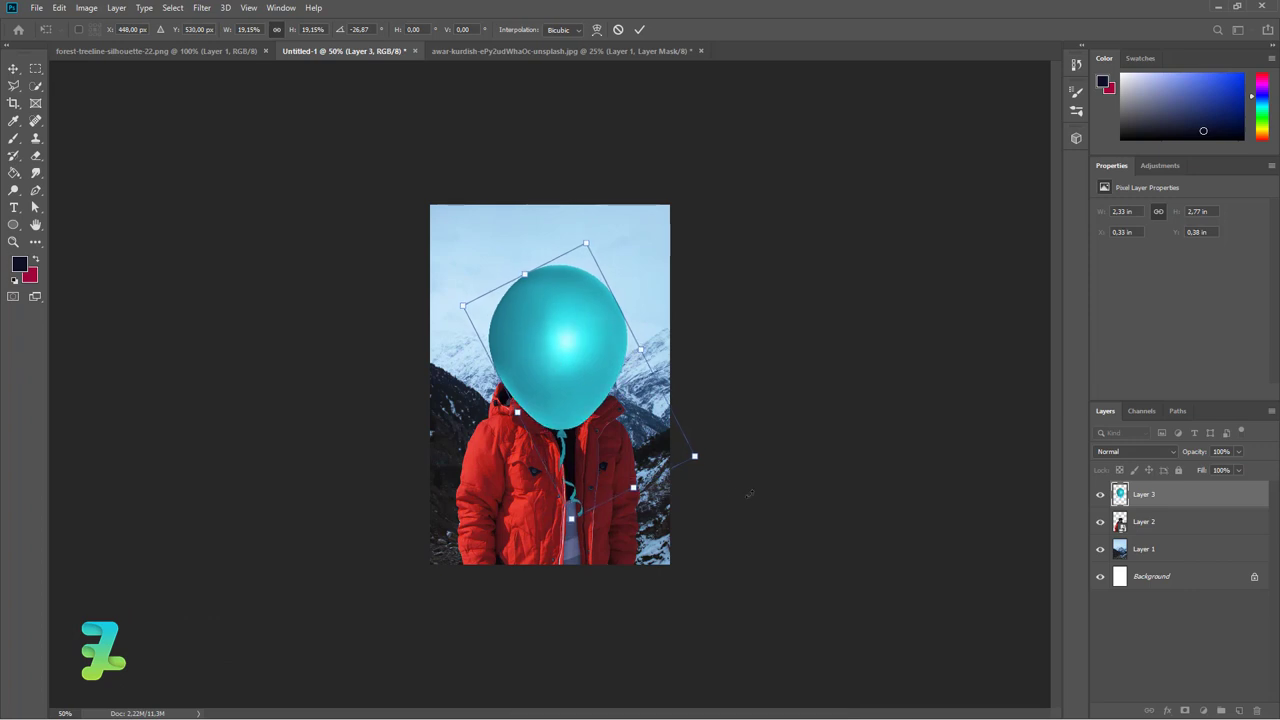
left_click_drag(706, 470, 722, 463)
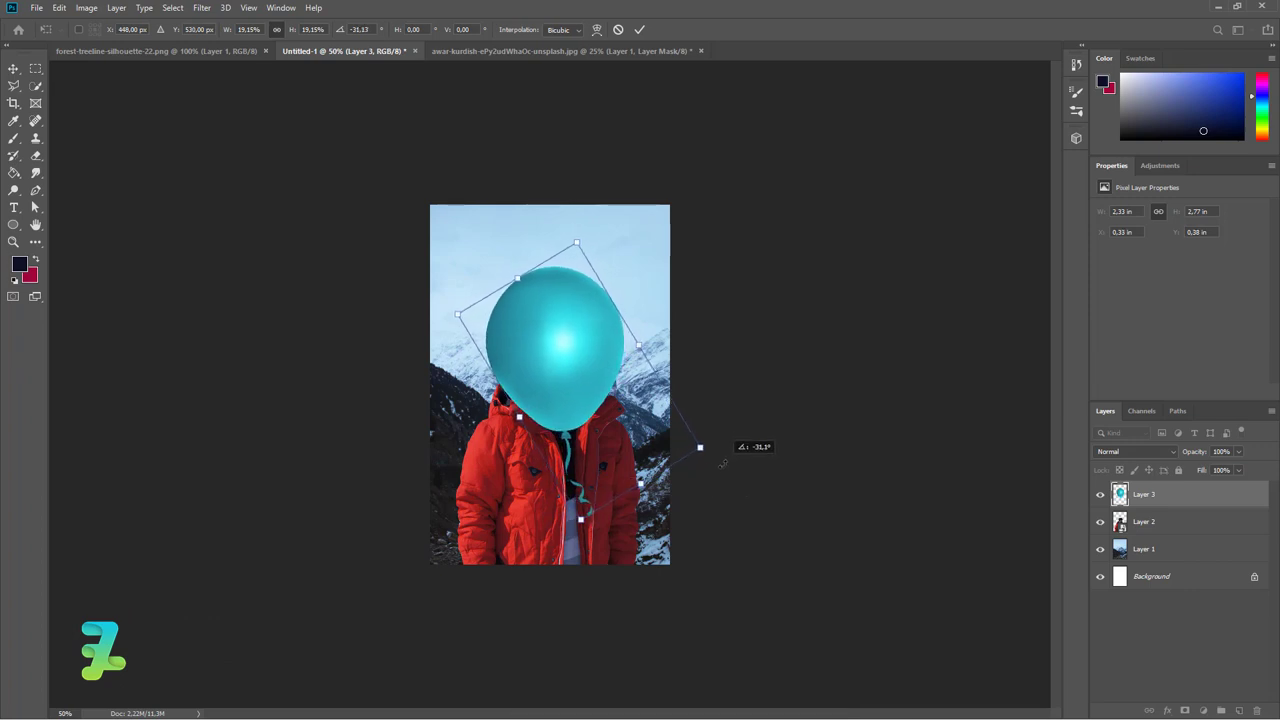
left_click_drag(722, 463, 716, 466)
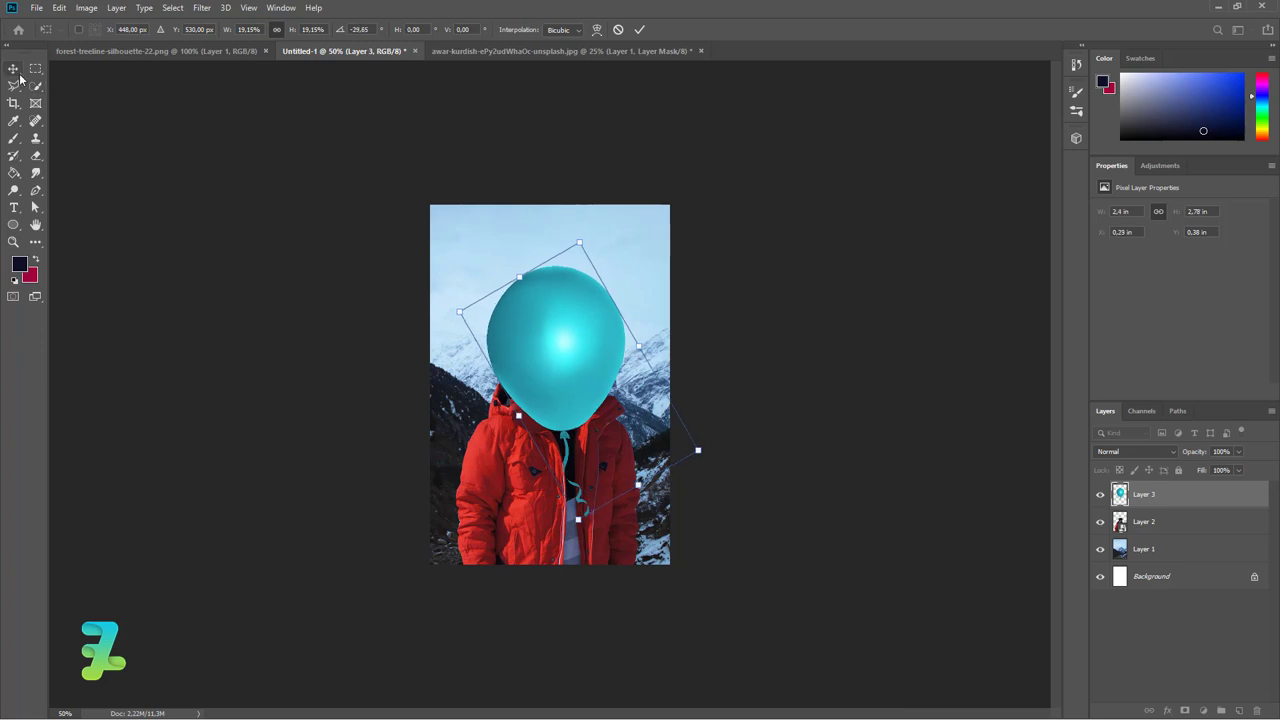
key("Return")
Zoom in and scroll to inspect the balloon head
key("ctrl+plus")
key("ctrl+plus")
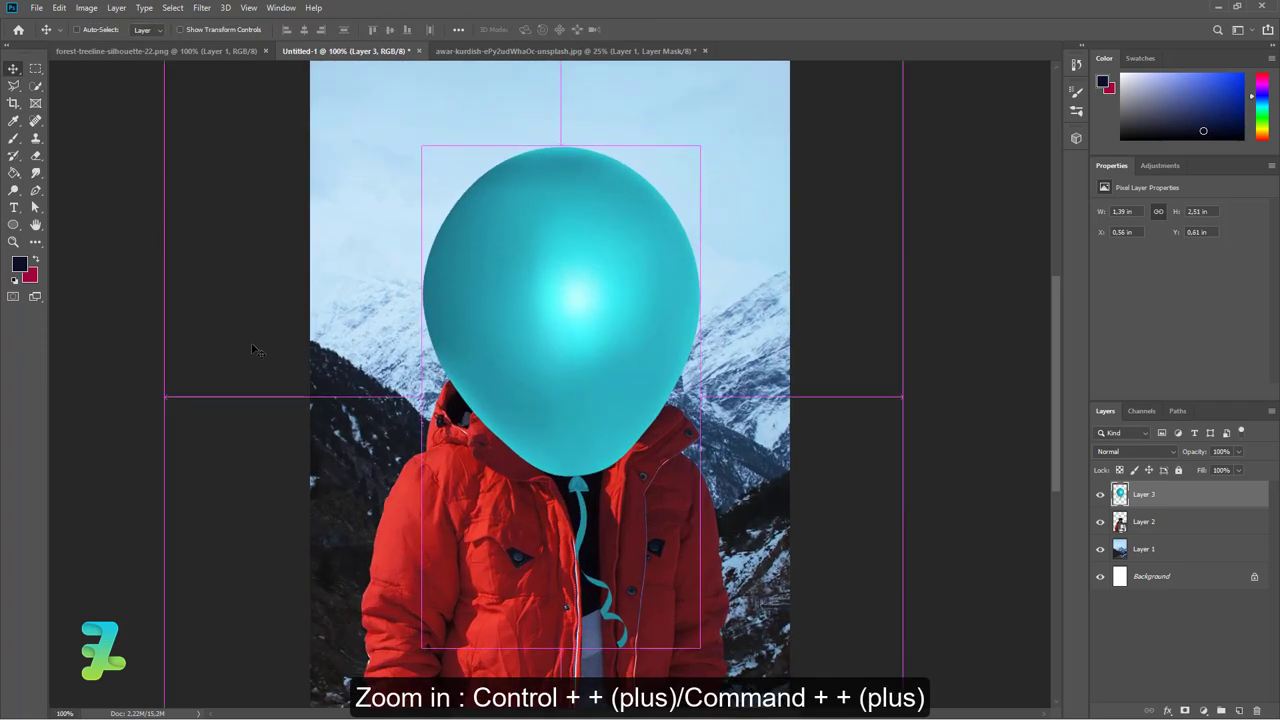
scroll(360, 391, "down", 1)
scroll(530, 420, "down", 1)
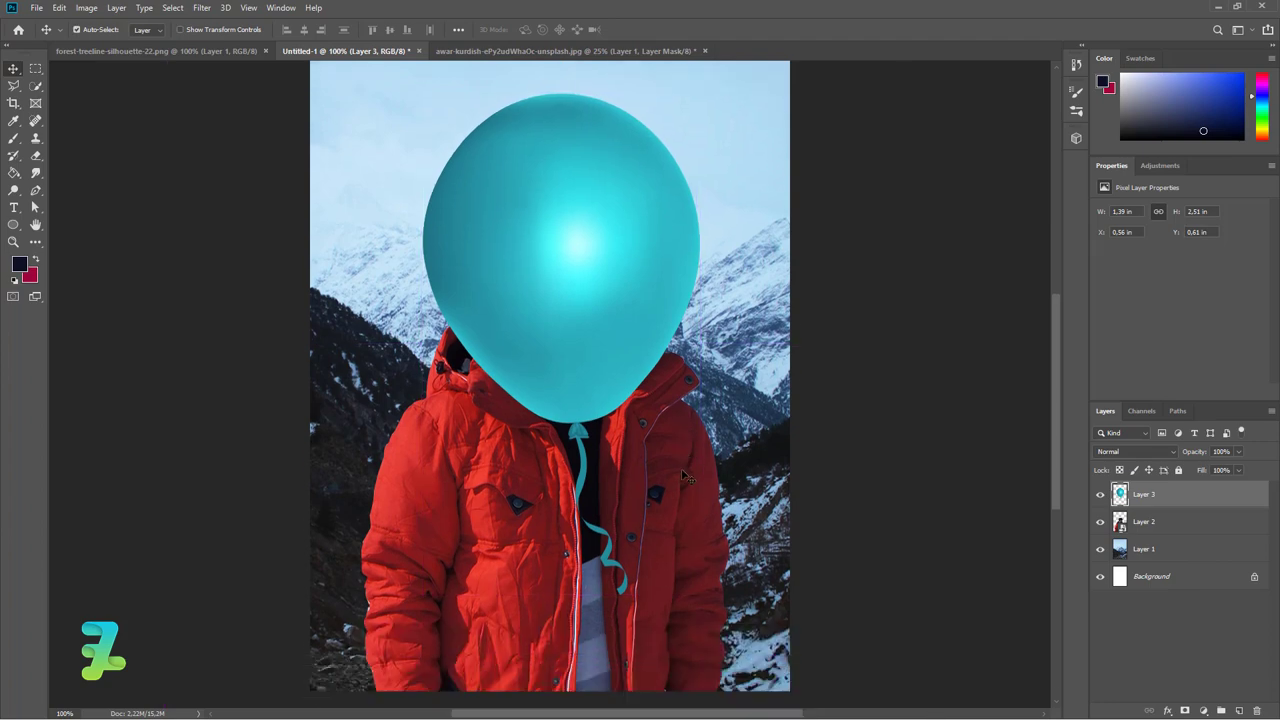
scroll(702, 456, "down", 2)
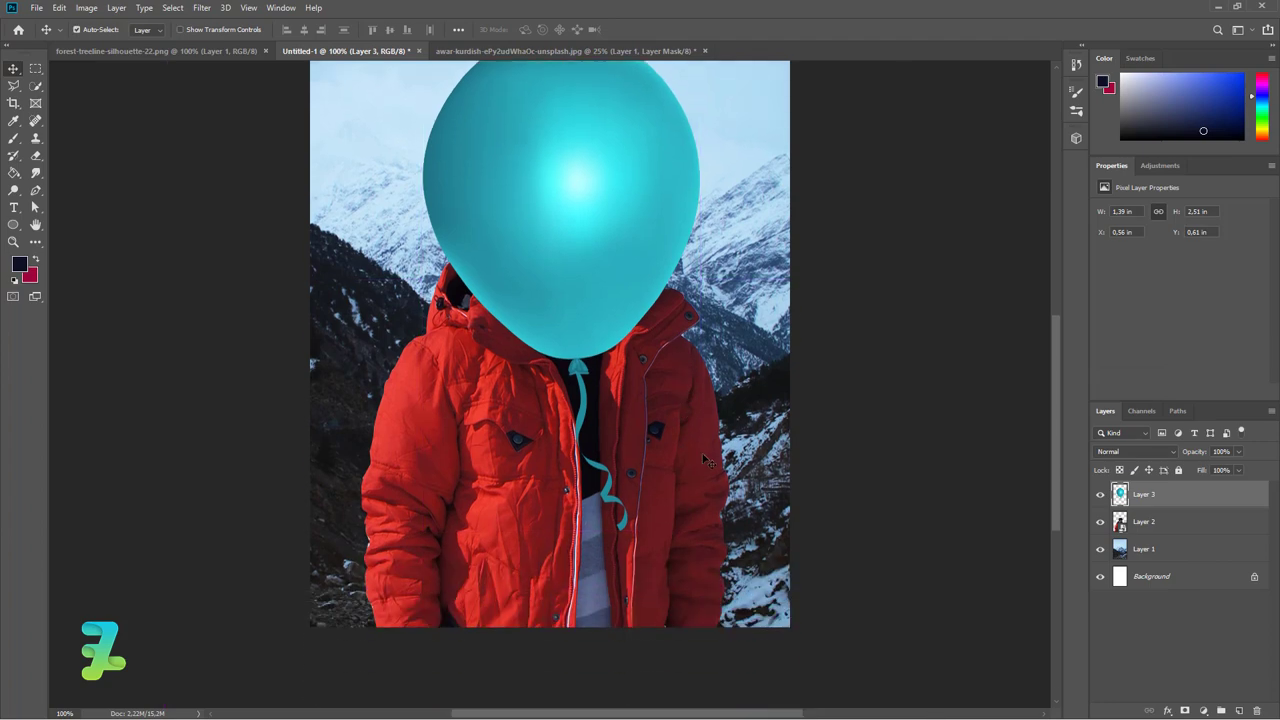
scroll(703, 458, "up", 1)
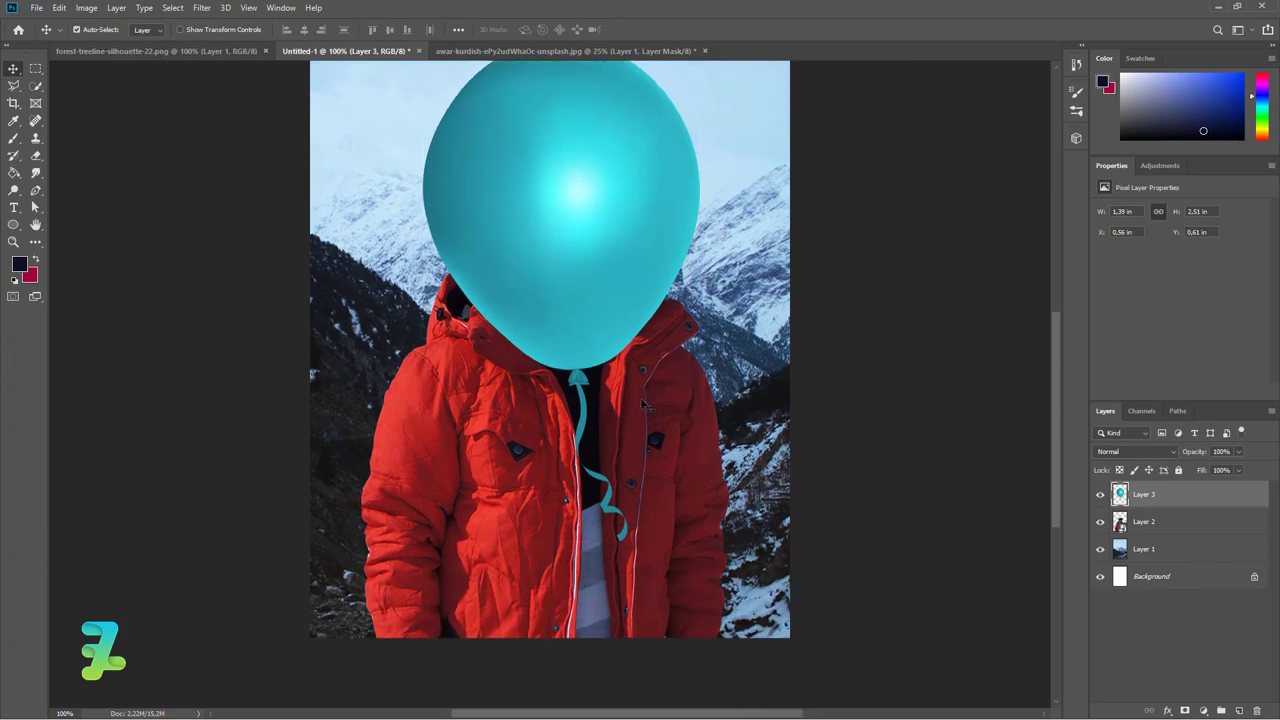
Add a Hue/Saturation adjustment on the balloon: Hue +155, Saturation -7, Lightness +5
left_click(1205, 709)
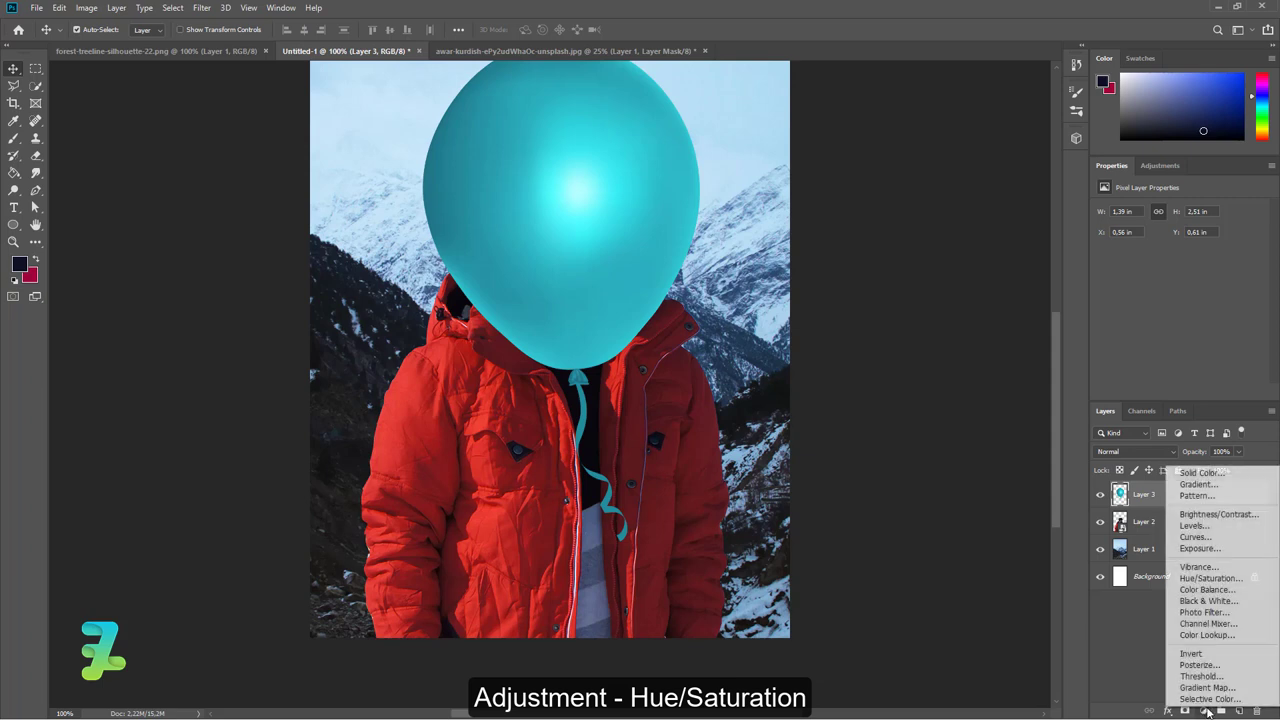
left_click(1209, 578)
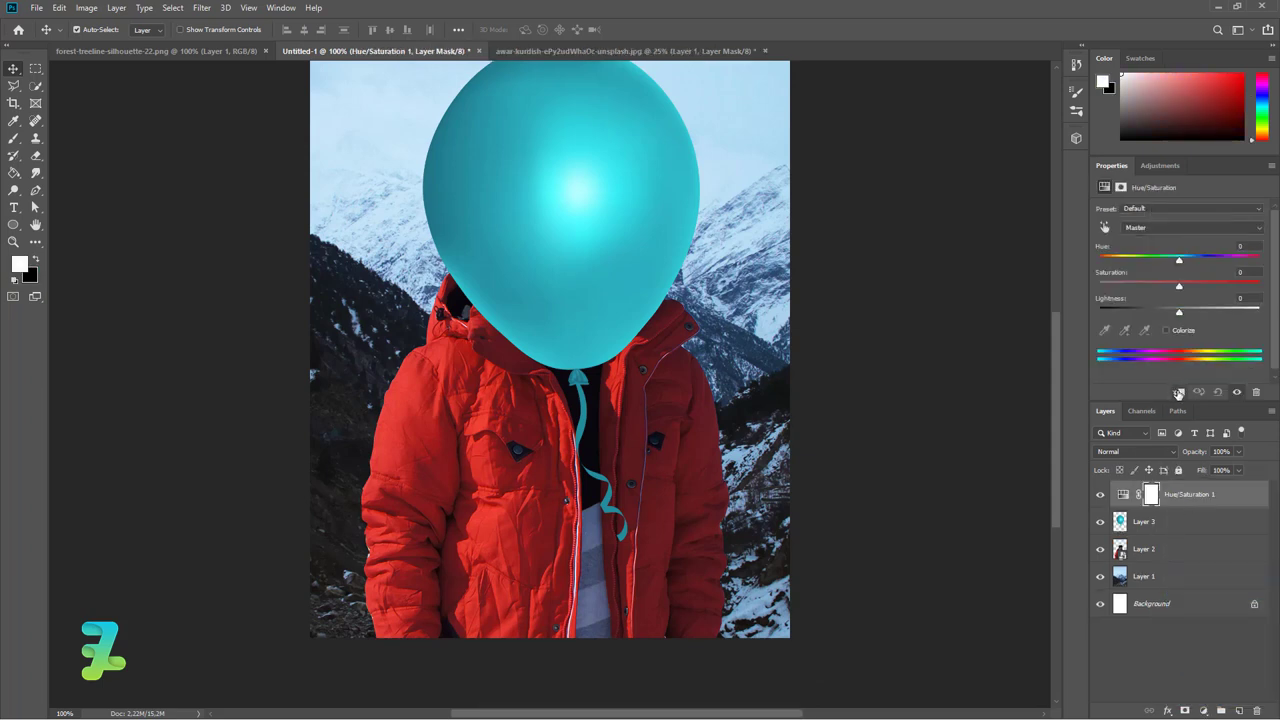
left_click_drag(1179, 261, 1257, 261)
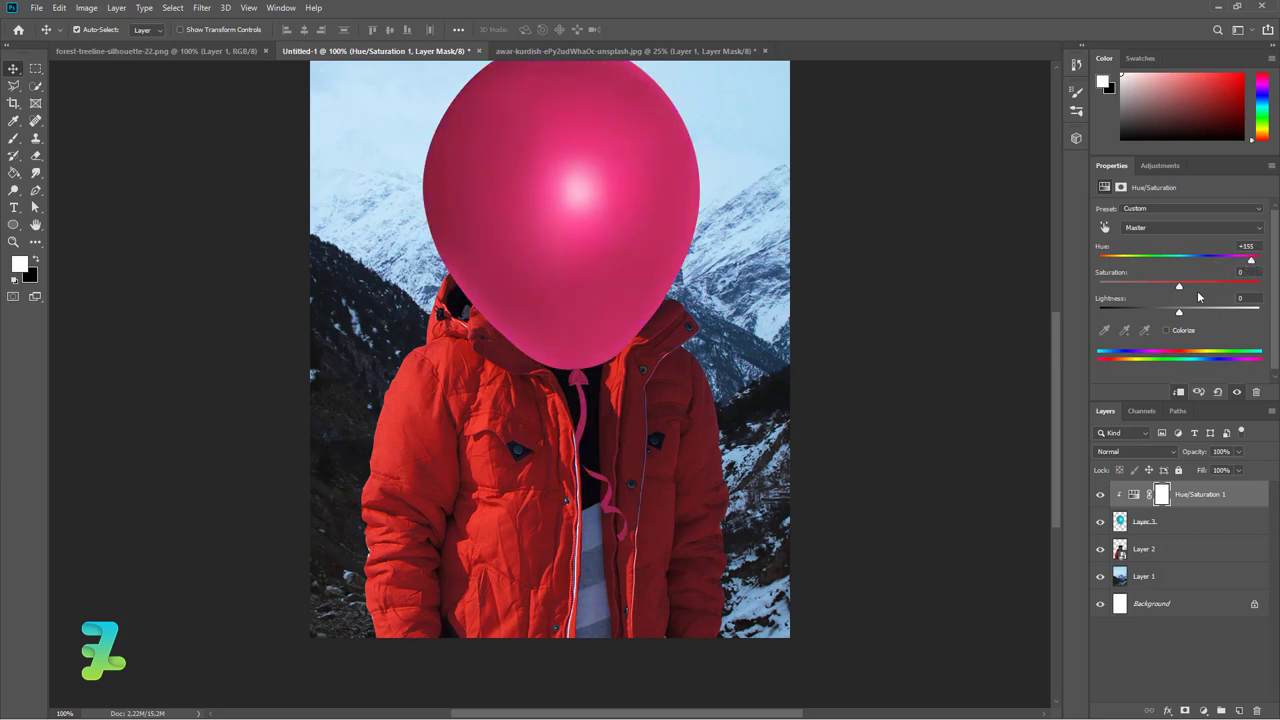
mouse_move(1184, 286)
left_mouse_down()
mouse_move(1211, 284)
mouse_move(1172, 276)
mouse_move(1199, 313)
mouse_move(1183, 316)
left_mouse_up()
scroll(784, 387, "up", 1)
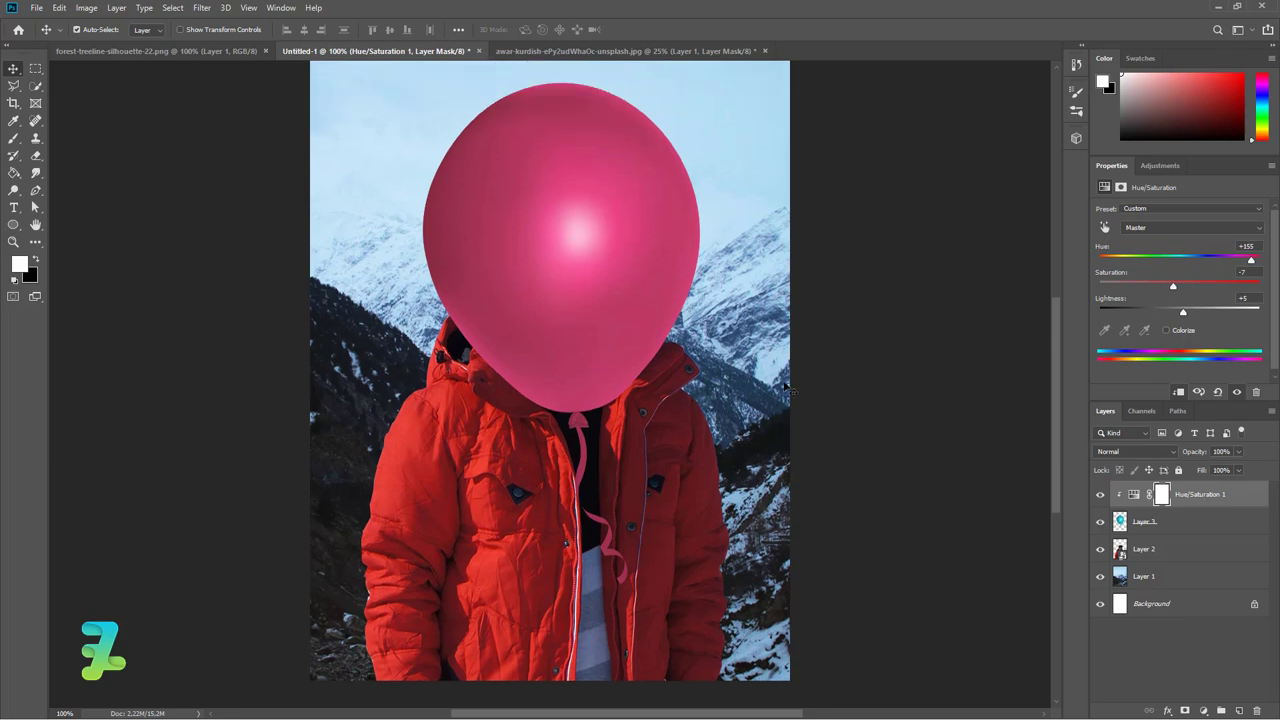
scroll(784, 387, "up", 2)
scroll(784, 387, "up", 3)
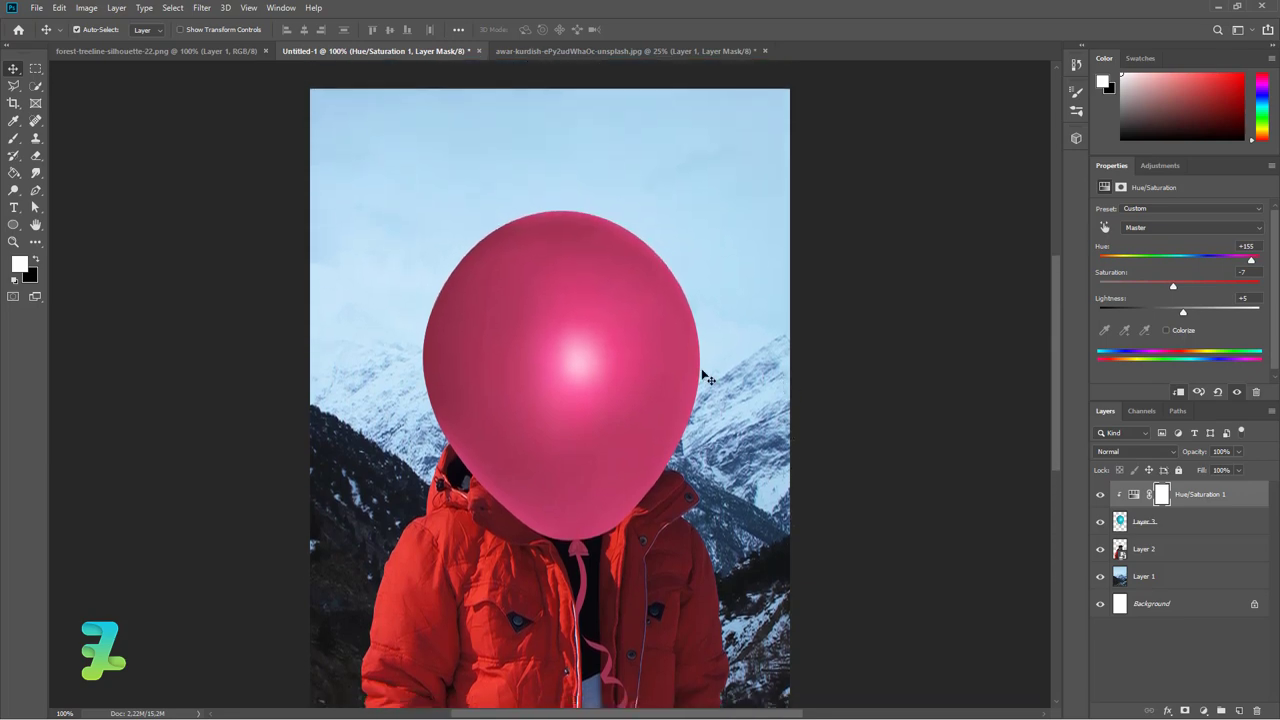
Copy the forest treeline into the poster as Layer 4, placed above the mountain layer
left_click(143, 50)
right_click(143, 50)
left_click(188, 106)
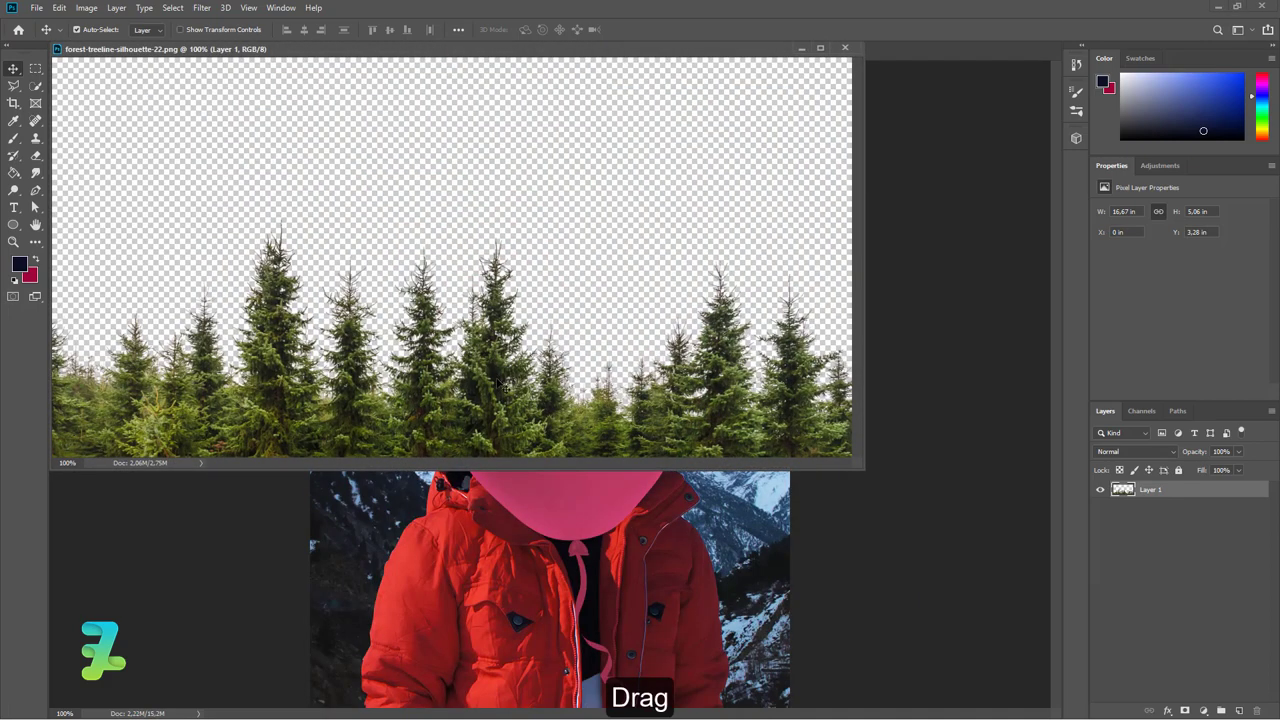
left_click_drag(456, 242, 550, 560)
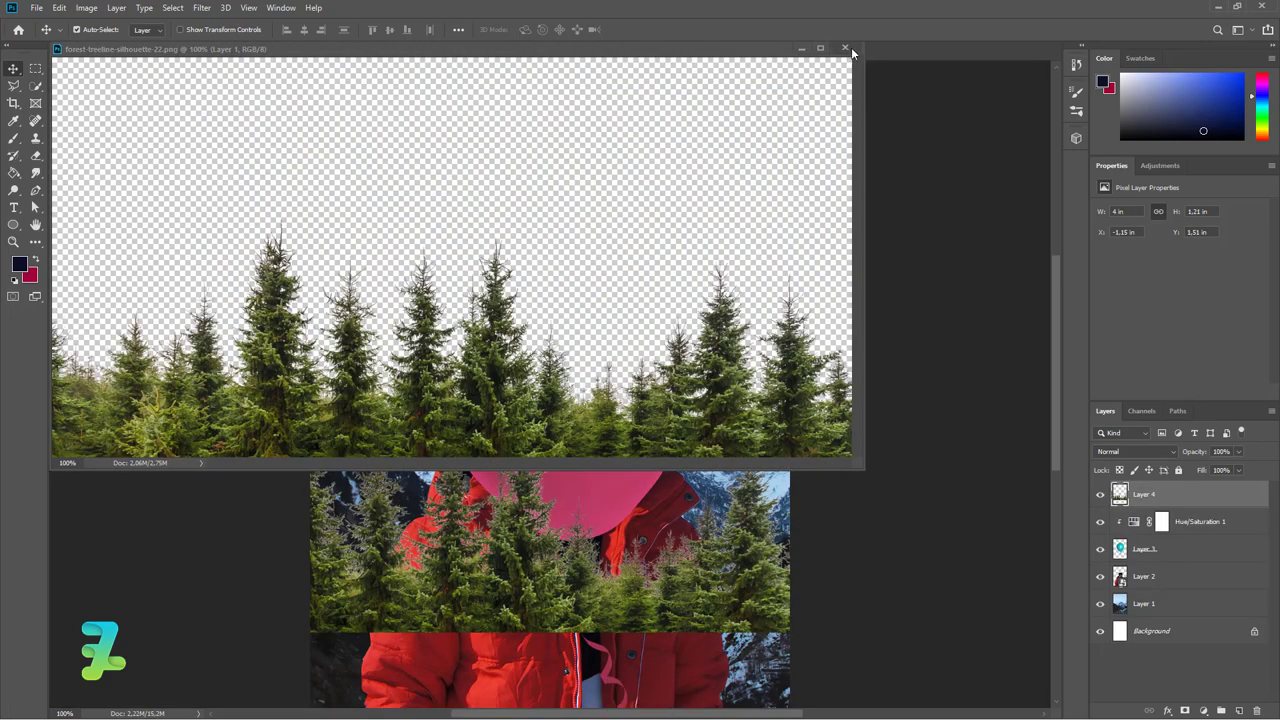
left_click(844, 47)
left_click_drag(1126, 520, 1147, 585)
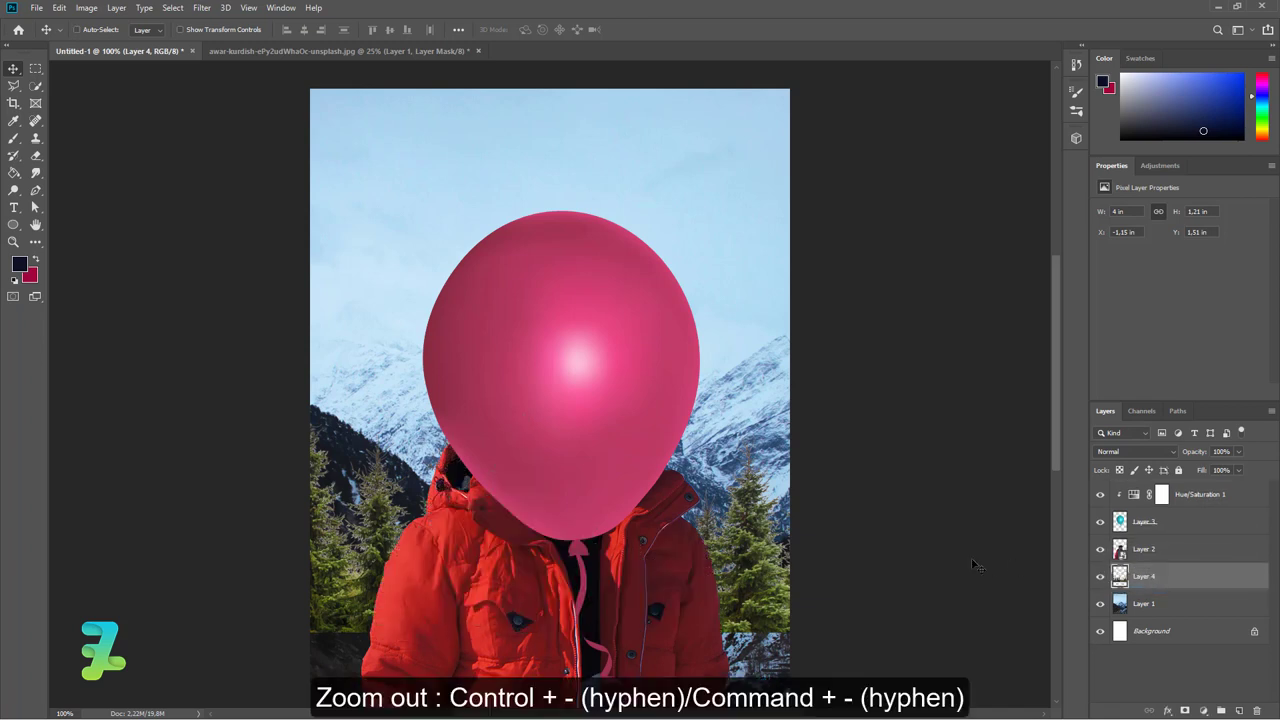
Enlarge the treeline to 297.51% and position it framing the man
key("ctrl+minus")
key("ctrl+minus")
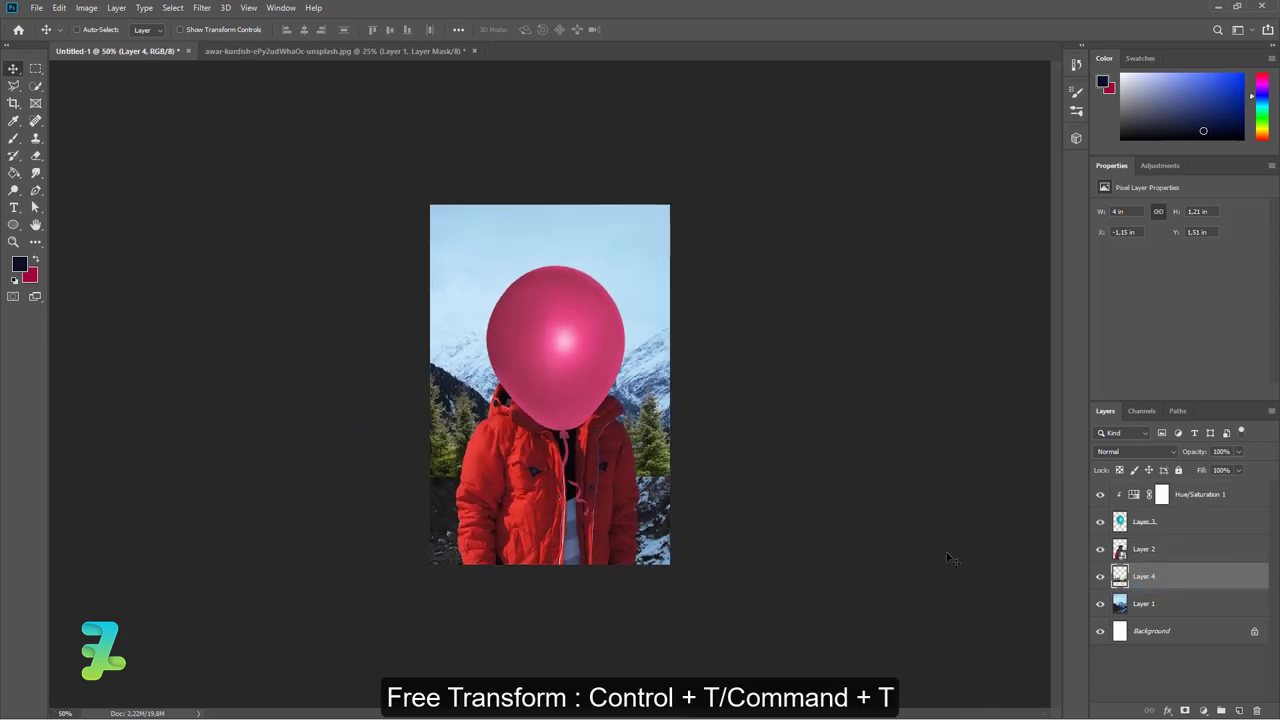
key("ctrl+t")
left_click_drag(712, 475, 1077, 706)
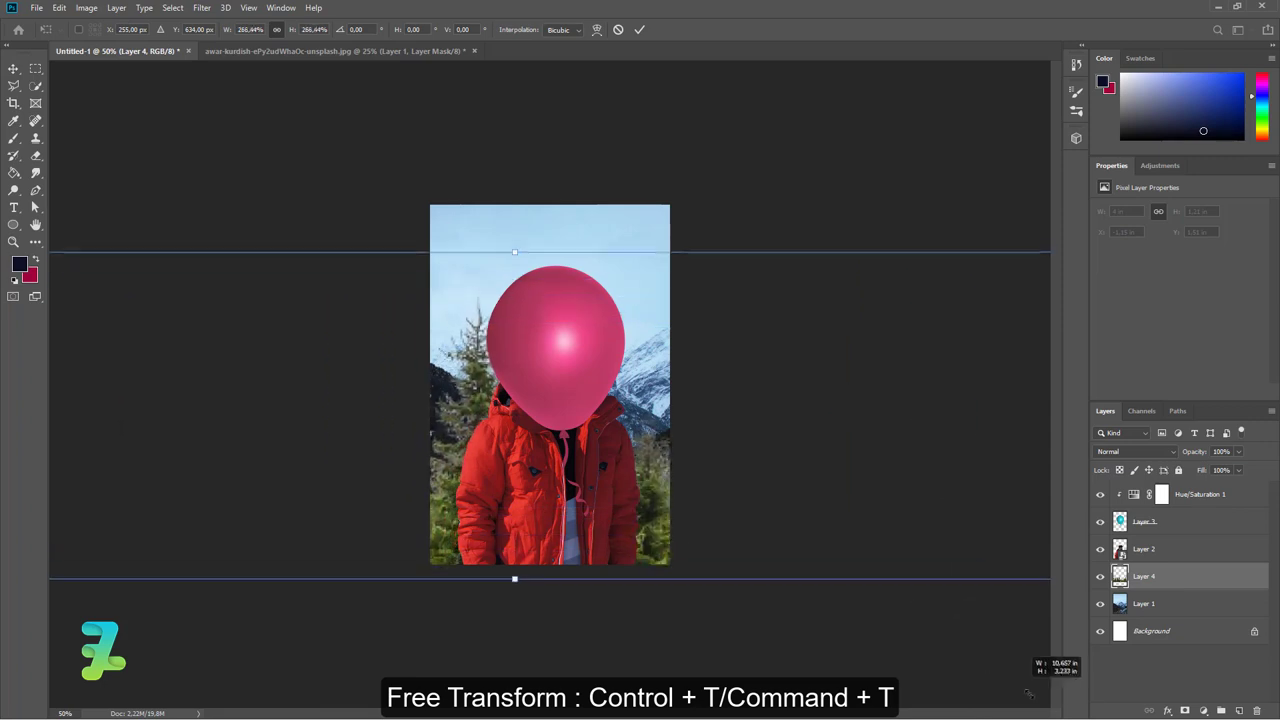
left_click_drag(658, 516, 822, 529)
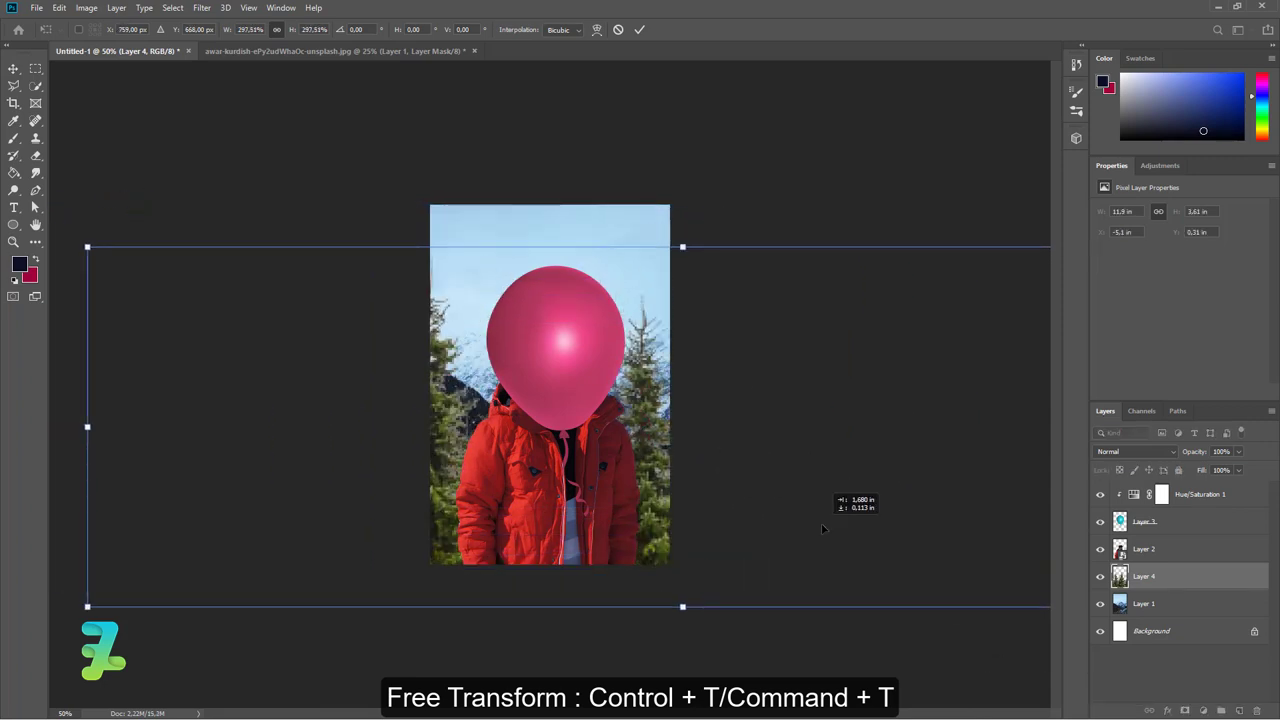
left_click_drag(822, 529, 762, 508)
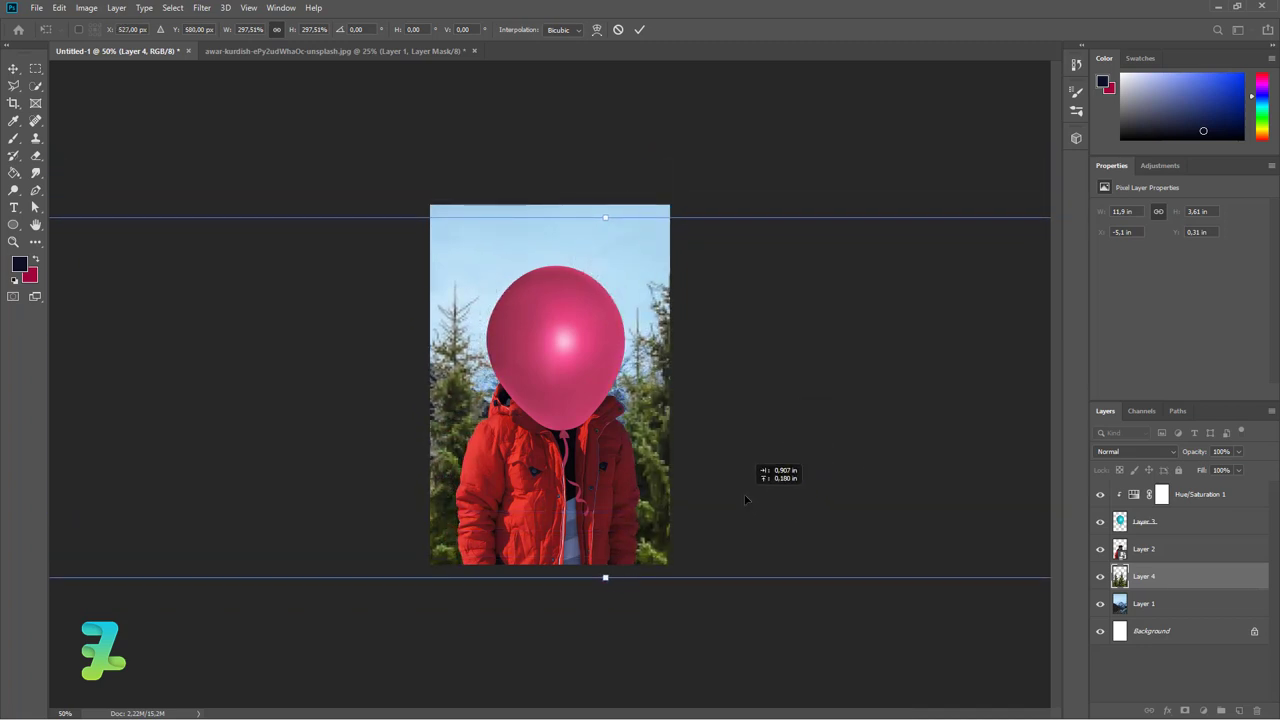
left_click_drag(745, 499, 735, 494)
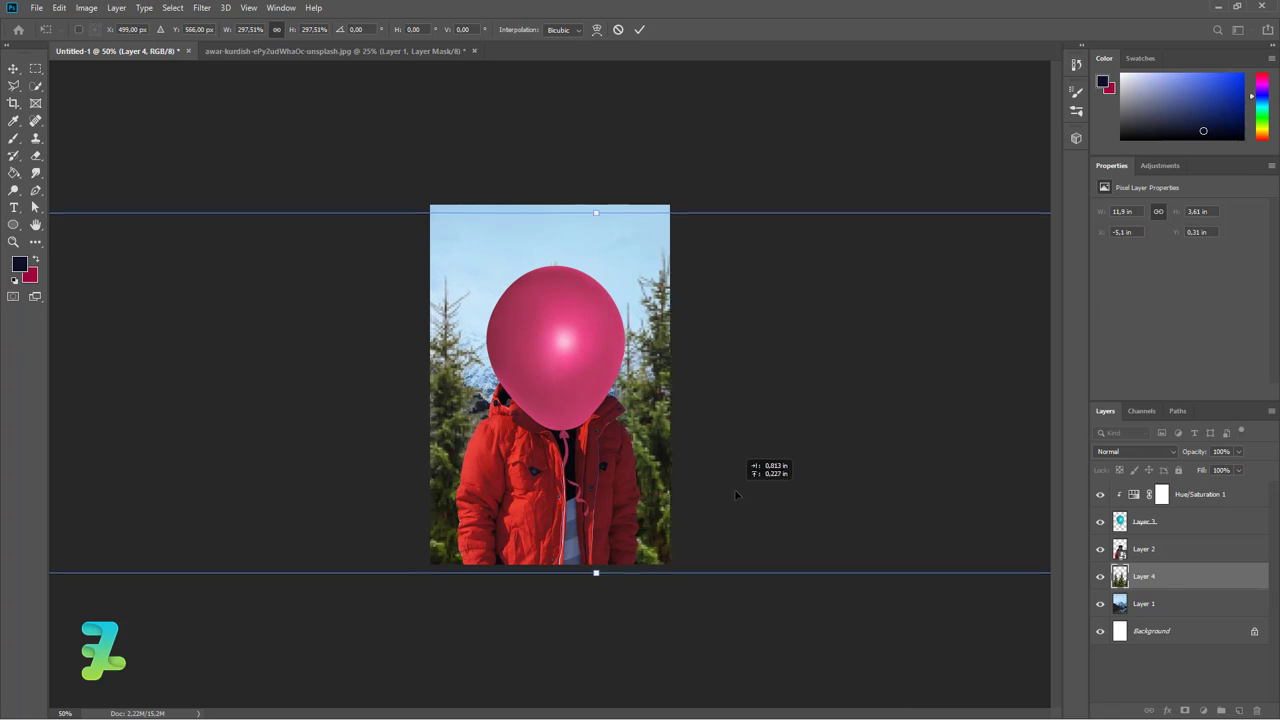
key("Return")
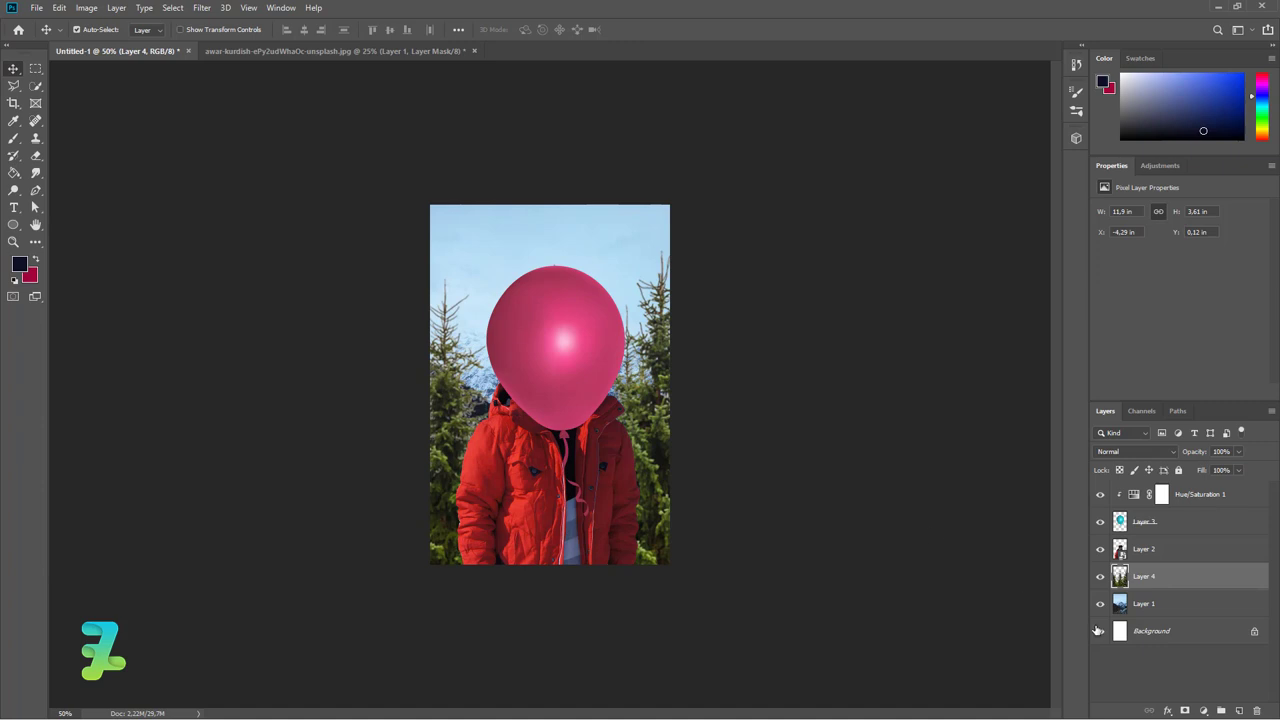
Add a Hue/Saturation adjustment clipped to the trees, Hue about -130, Saturation +29
left_click(1203, 709)
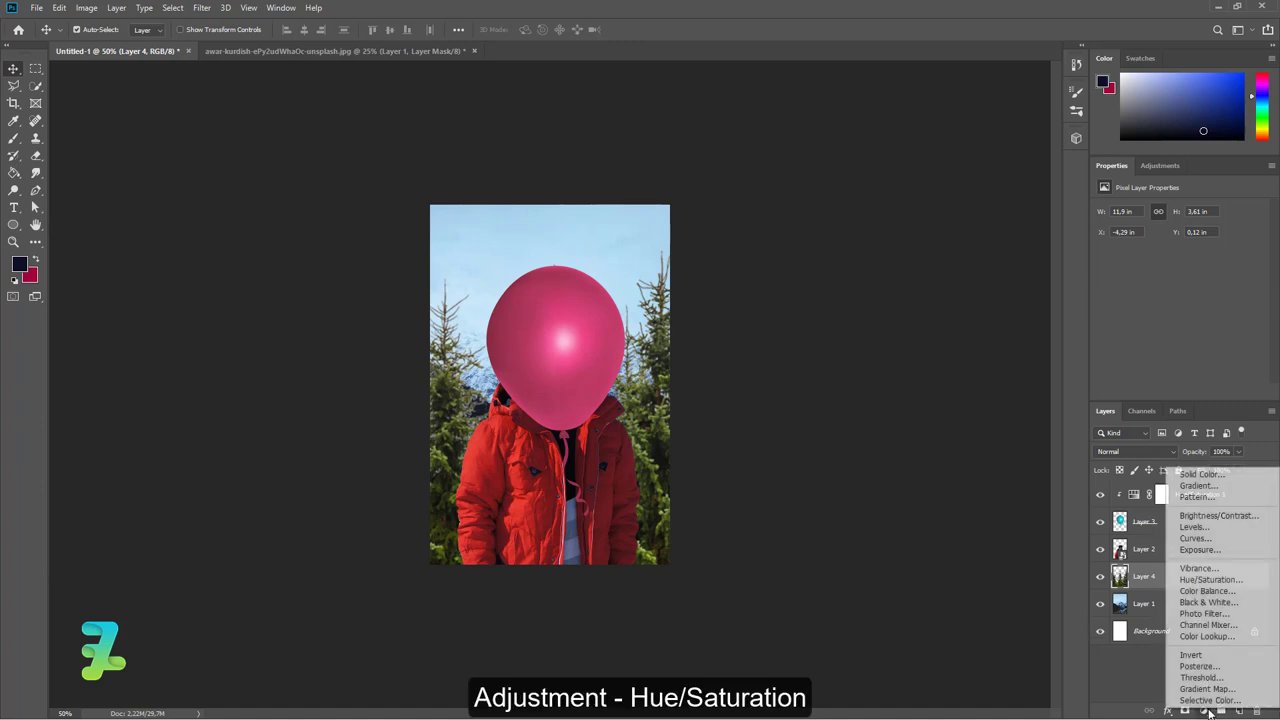
left_click(1198, 580)
left_click(1180, 394)
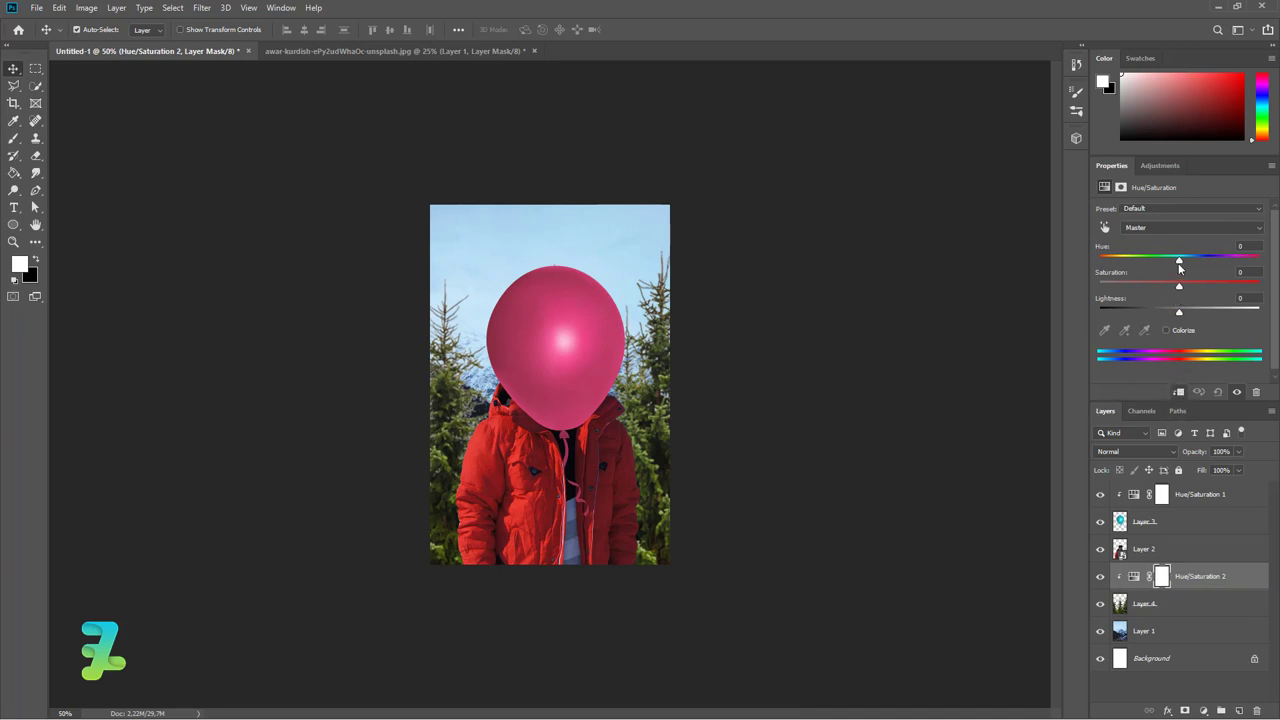
left_click_drag(1178, 261, 1265, 261)
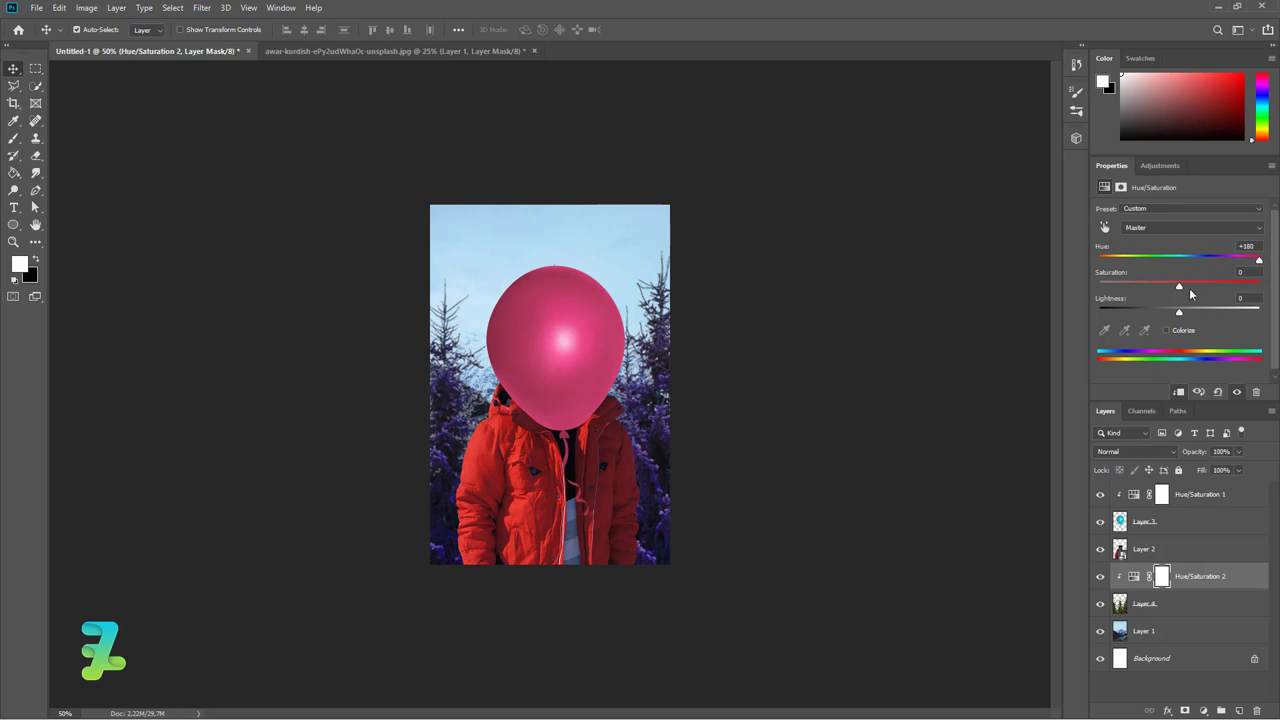
left_click_drag(1180, 286, 1186, 285)
left_click_drag(1259, 261, 1116, 260)
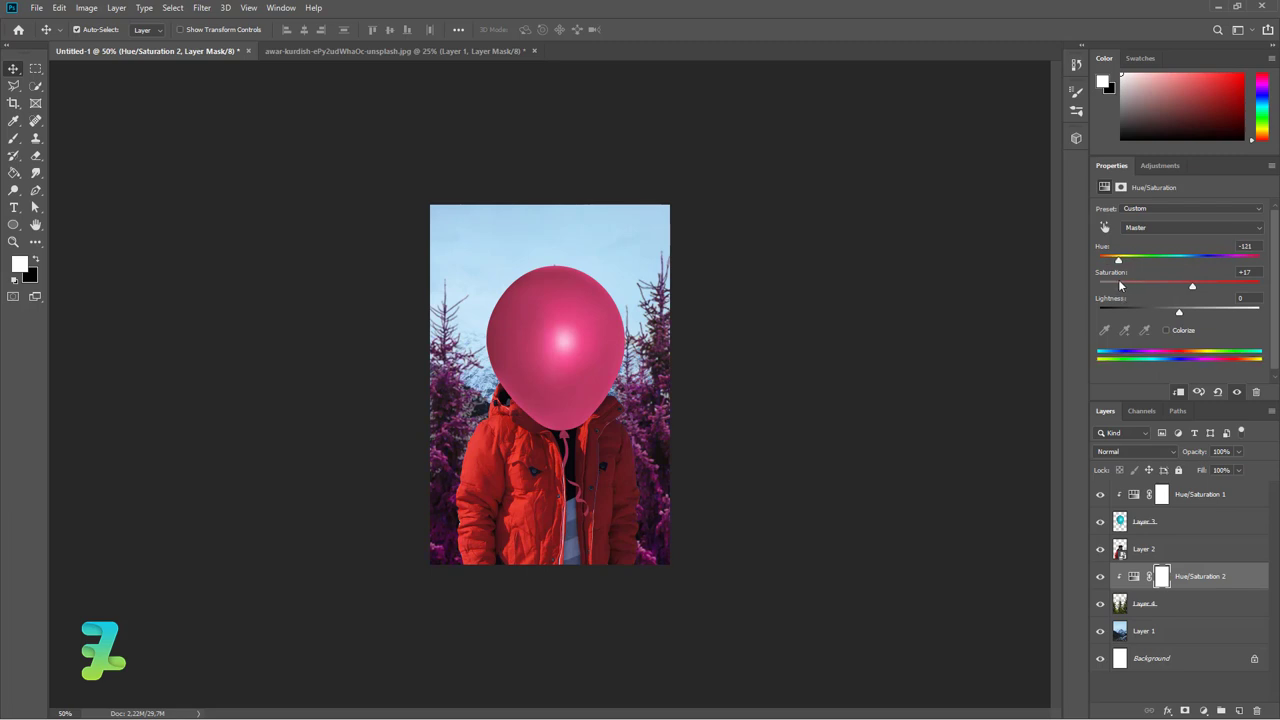
left_click_drag(1122, 286, 1117, 286)
mouse_move(1114, 260)
left_mouse_down()
mouse_move(1273, 263)
mouse_move(1122, 272)
mouse_move(1241, 287)
mouse_move(1208, 288)
mouse_move(1219, 288)
left_mouse_up()
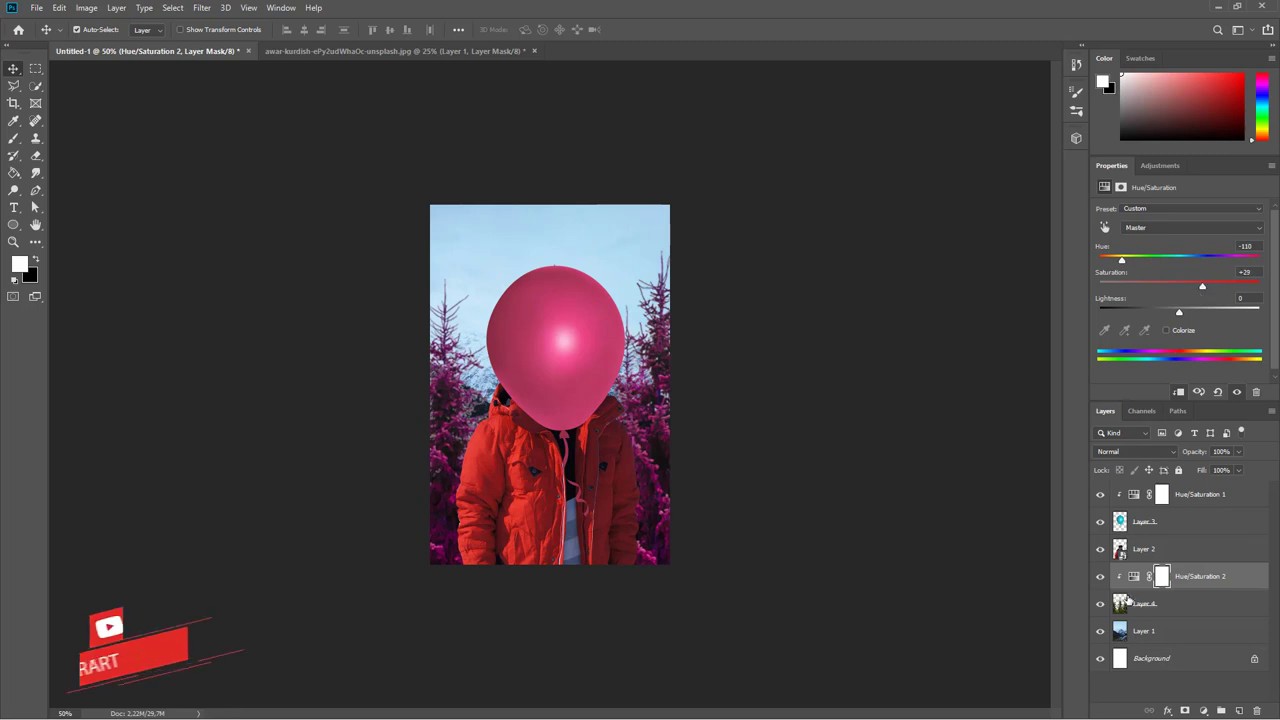
Move Layer 4 so the snowy mountains show behind the figure
left_click(1145, 604)
mouse_move(667, 436)
left_mouse_down()
mouse_move(662, 484)
mouse_move(596, 516)
mouse_move(417, 456)
mouse_move(416, 431)
mouse_move(405, 445)
mouse_move(420, 437)
left_mouse_up()
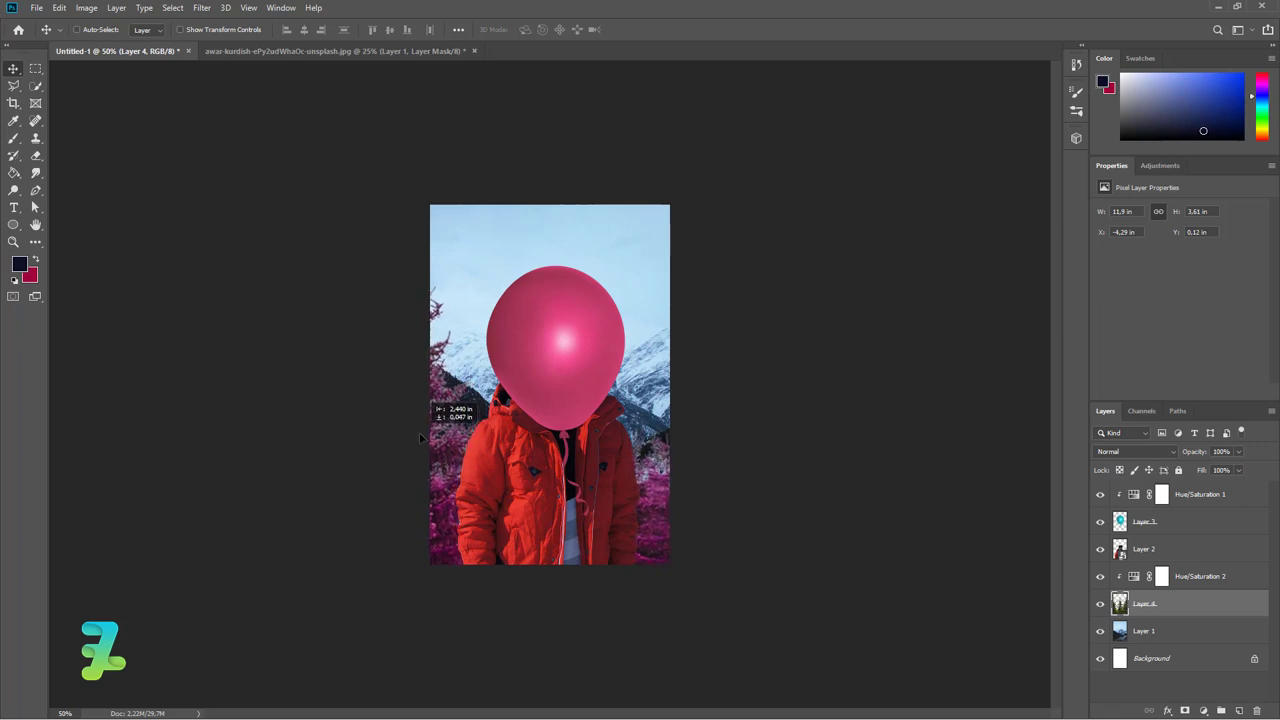
left_click_drag(419, 432, 419, 432)
Add a Gradient Map above Layer 1 with a pale pink (ffe8f7) left stop
left_click(1215, 630)
left_click(1203, 710)
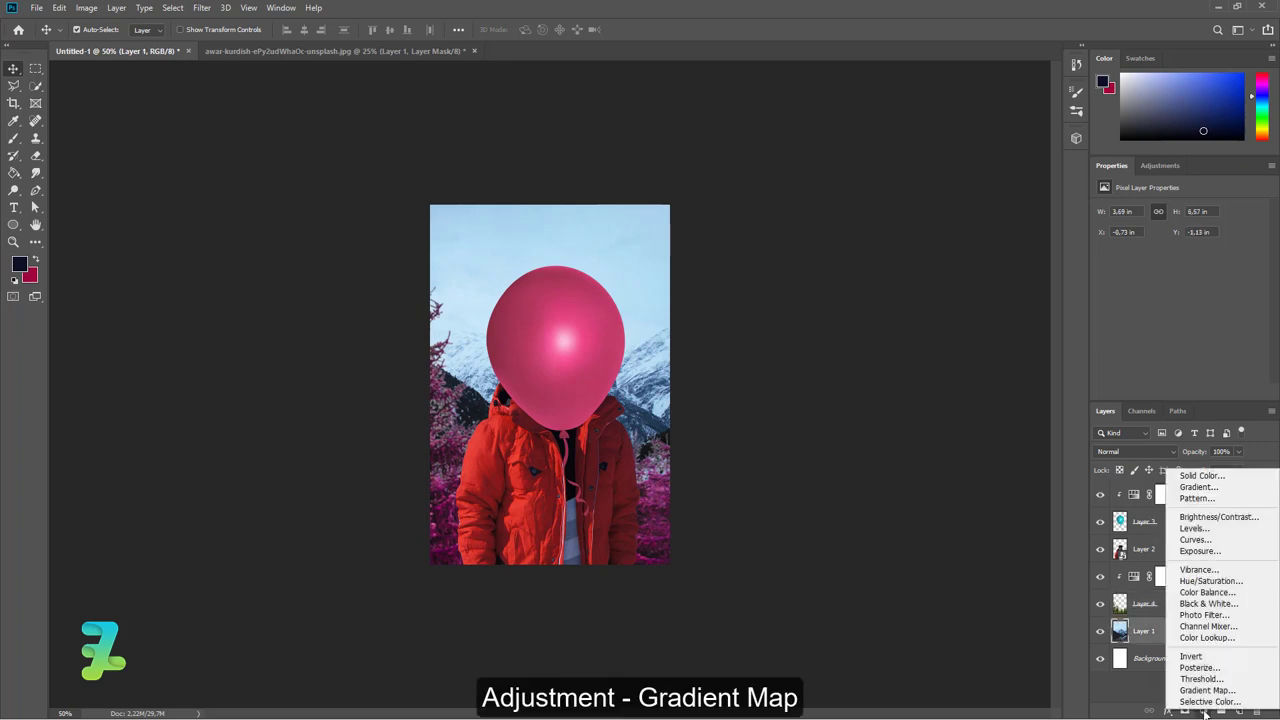
left_click(1207, 690)
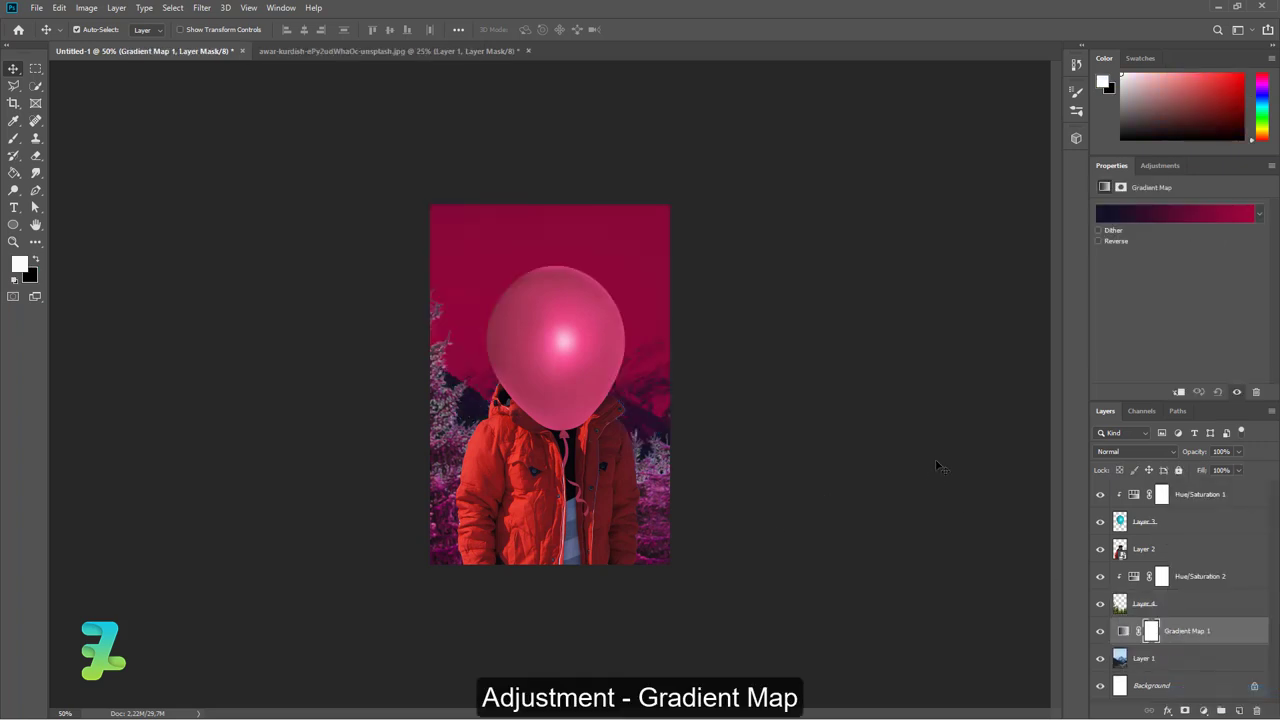
left_click(1159, 214)
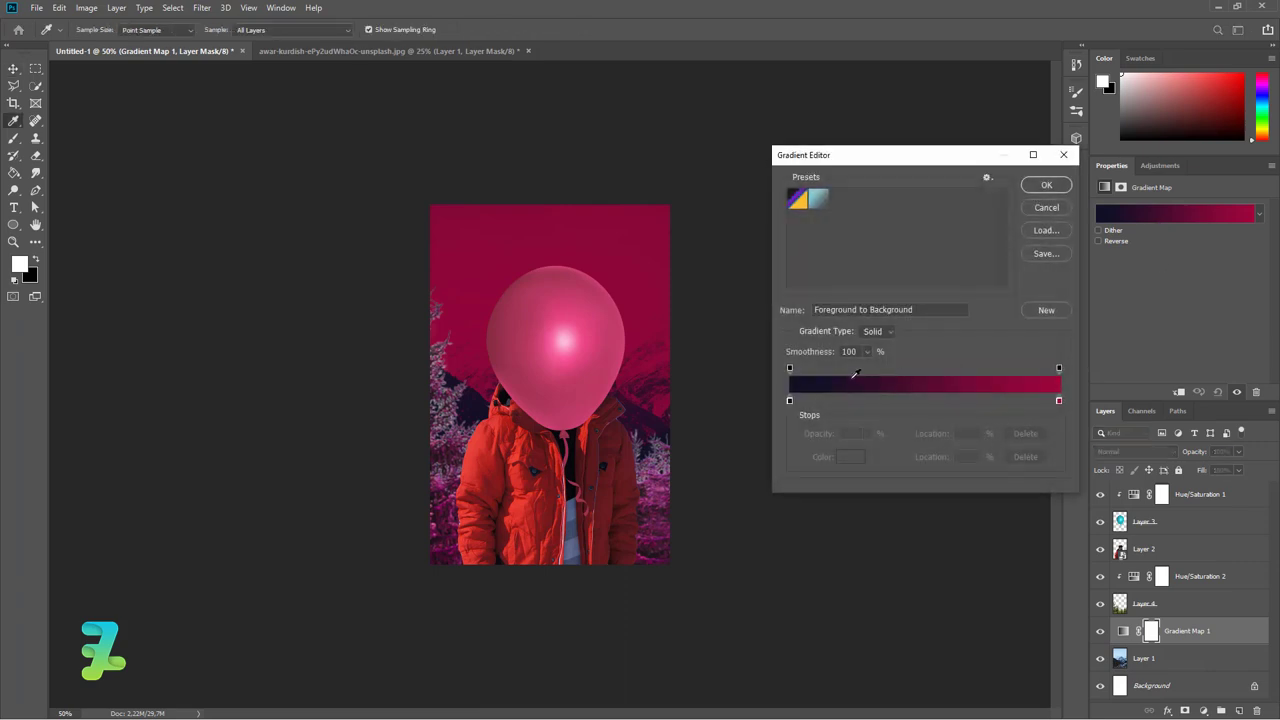
left_click(790, 401)
double_click(790, 401)
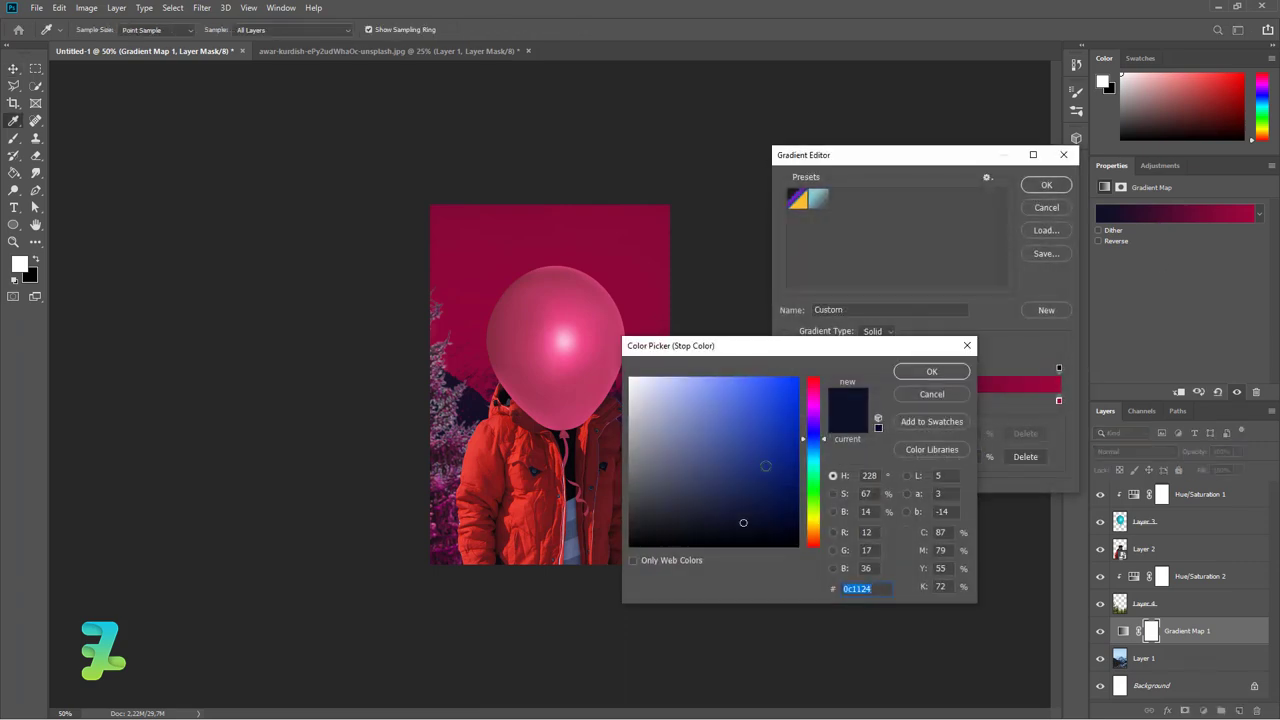
type("ffe8fe")
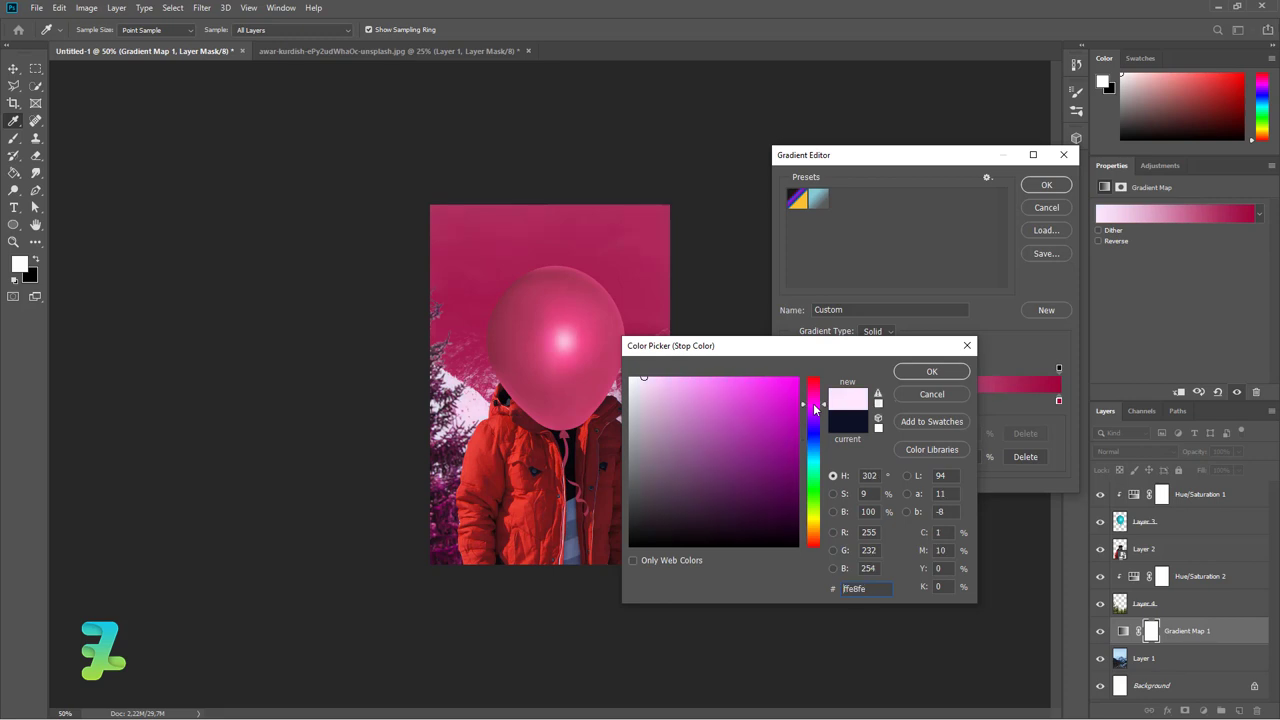
left_click(816, 398)
left_click(931, 371)
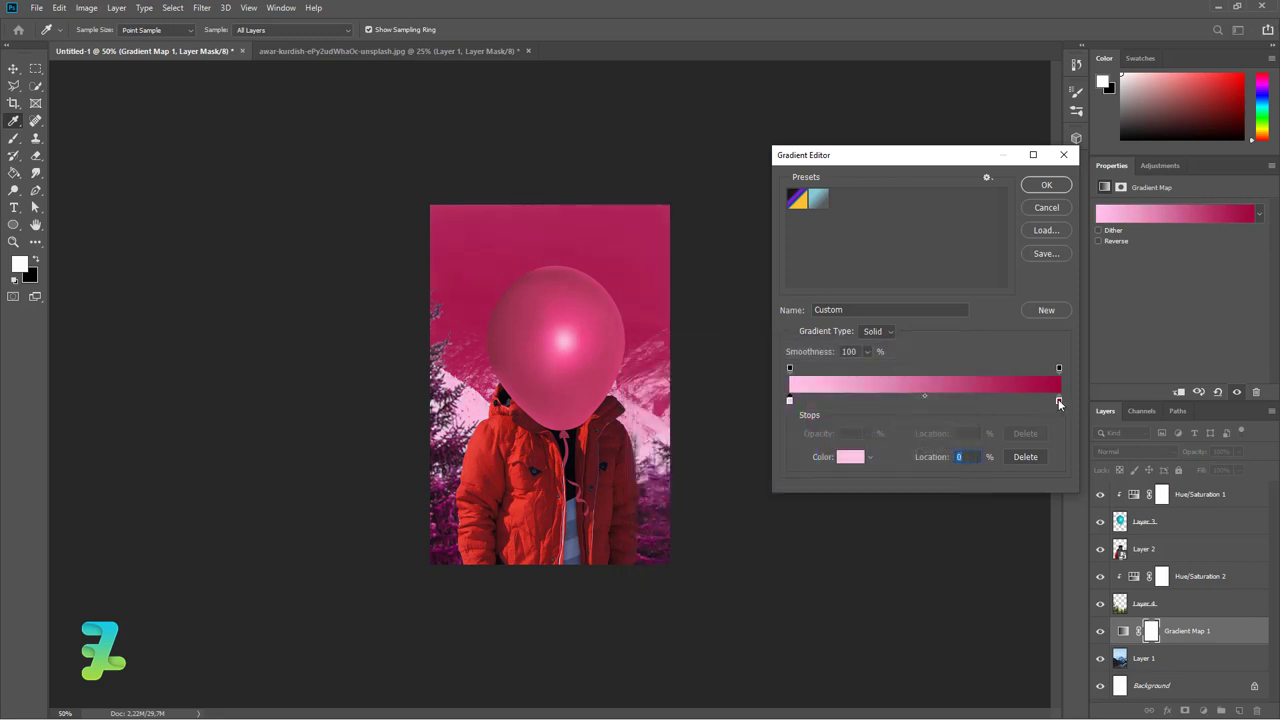
Set the right gradient stop to light cyan 98eaff and reverse the gradient
double_click(1059, 401)
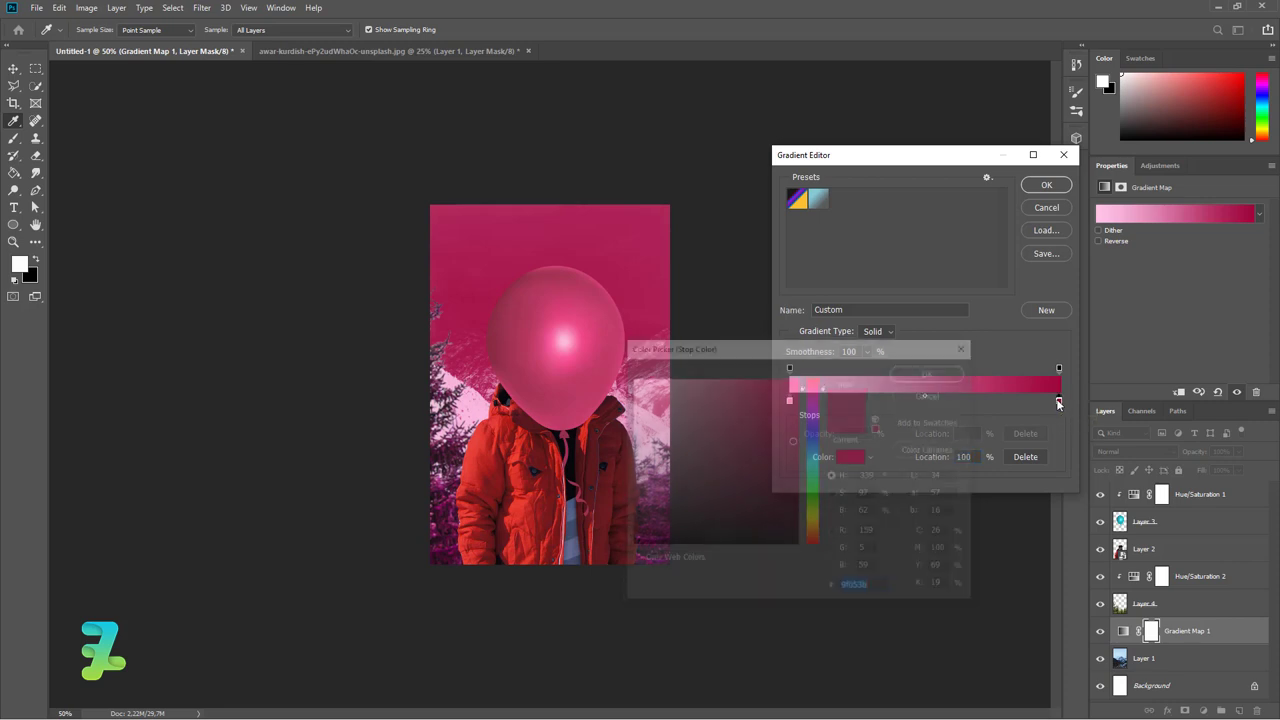
left_click(815, 457)
left_click(725, 377)
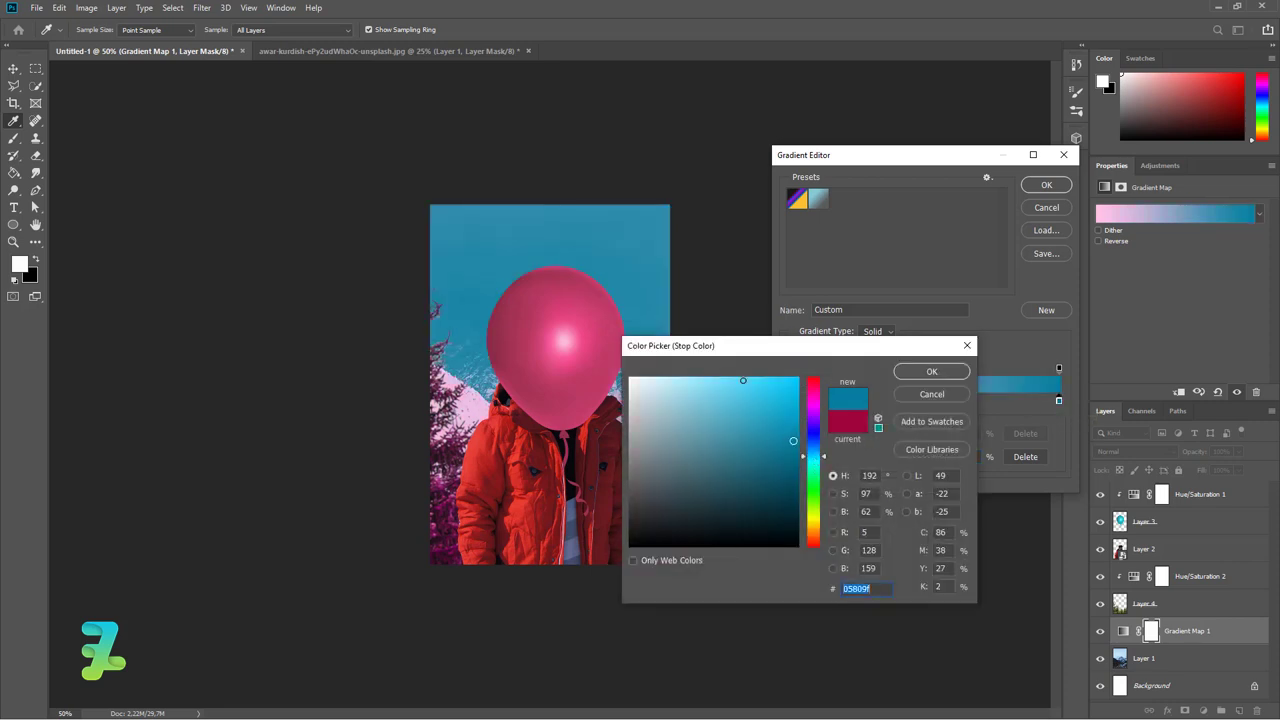
left_click(931, 371)
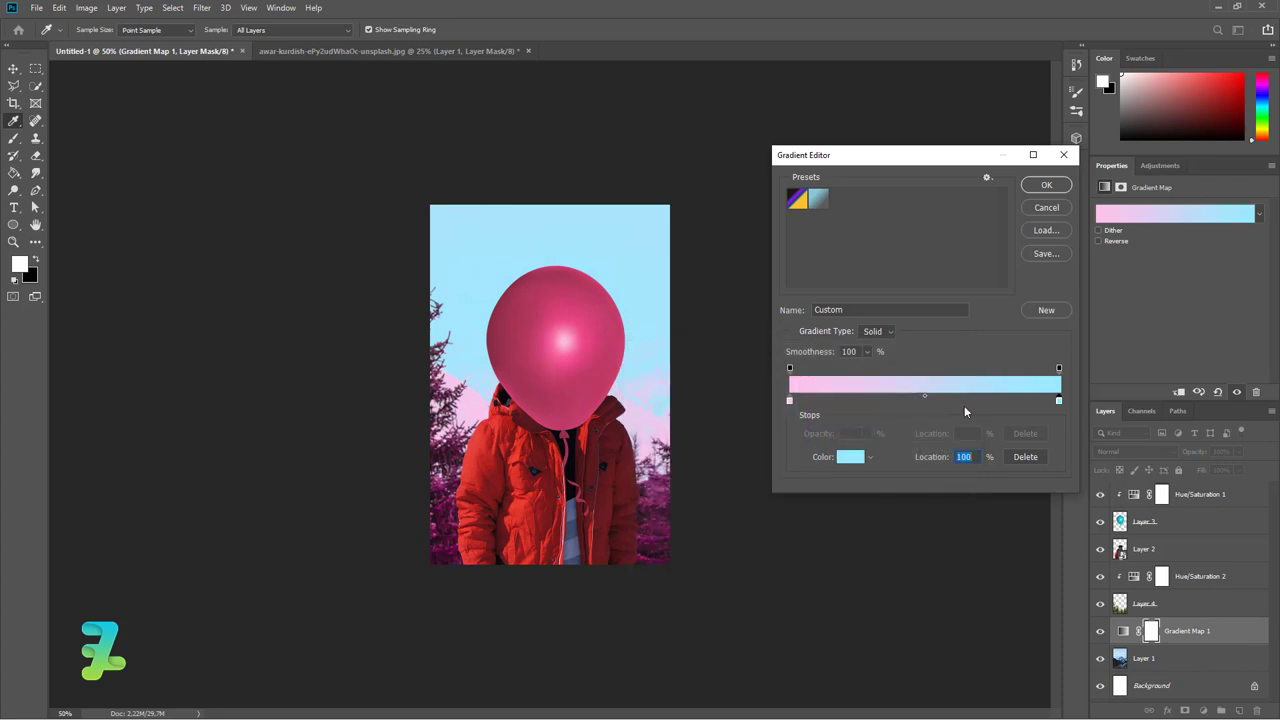
left_click(1046, 185)
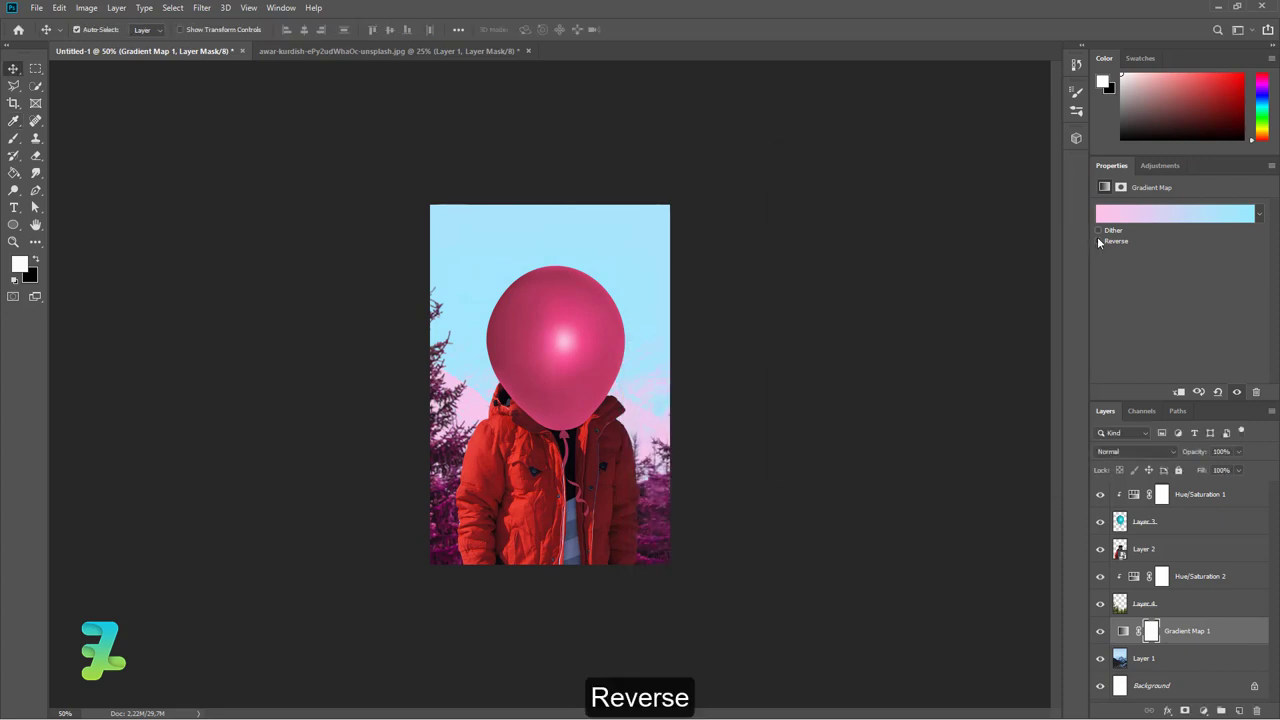
left_click(1098, 241)
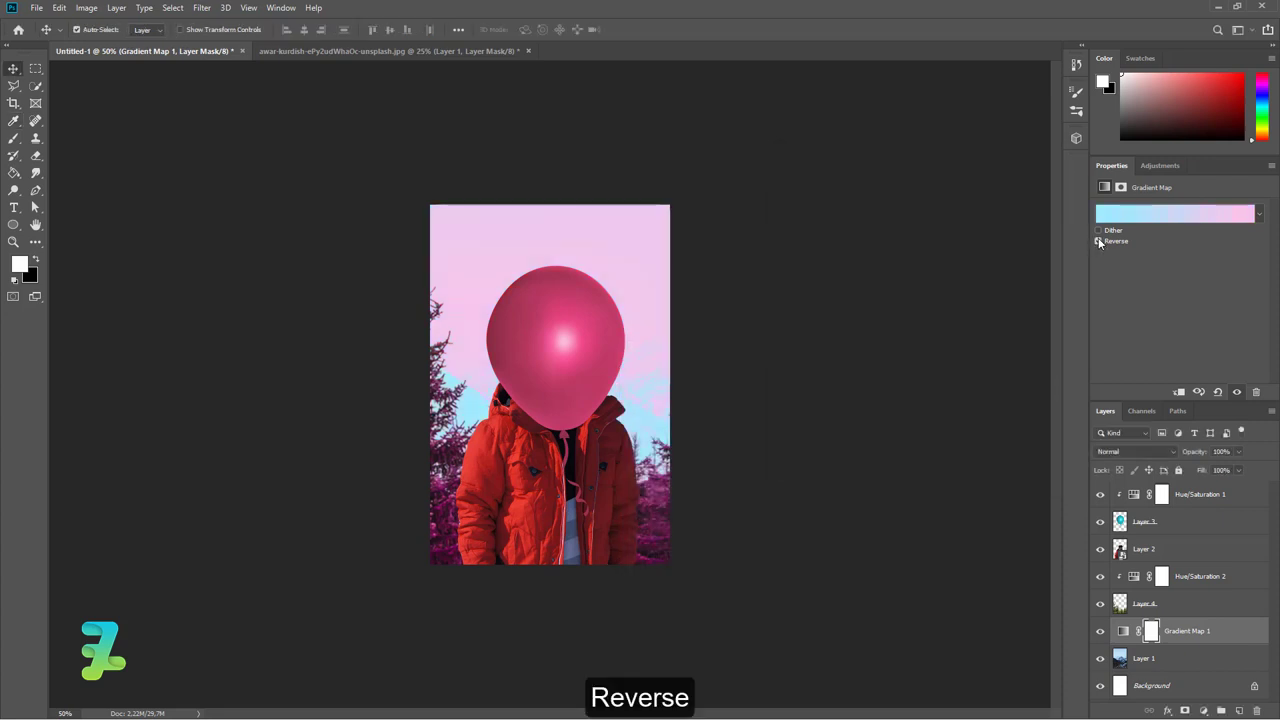
left_click(1157, 452)
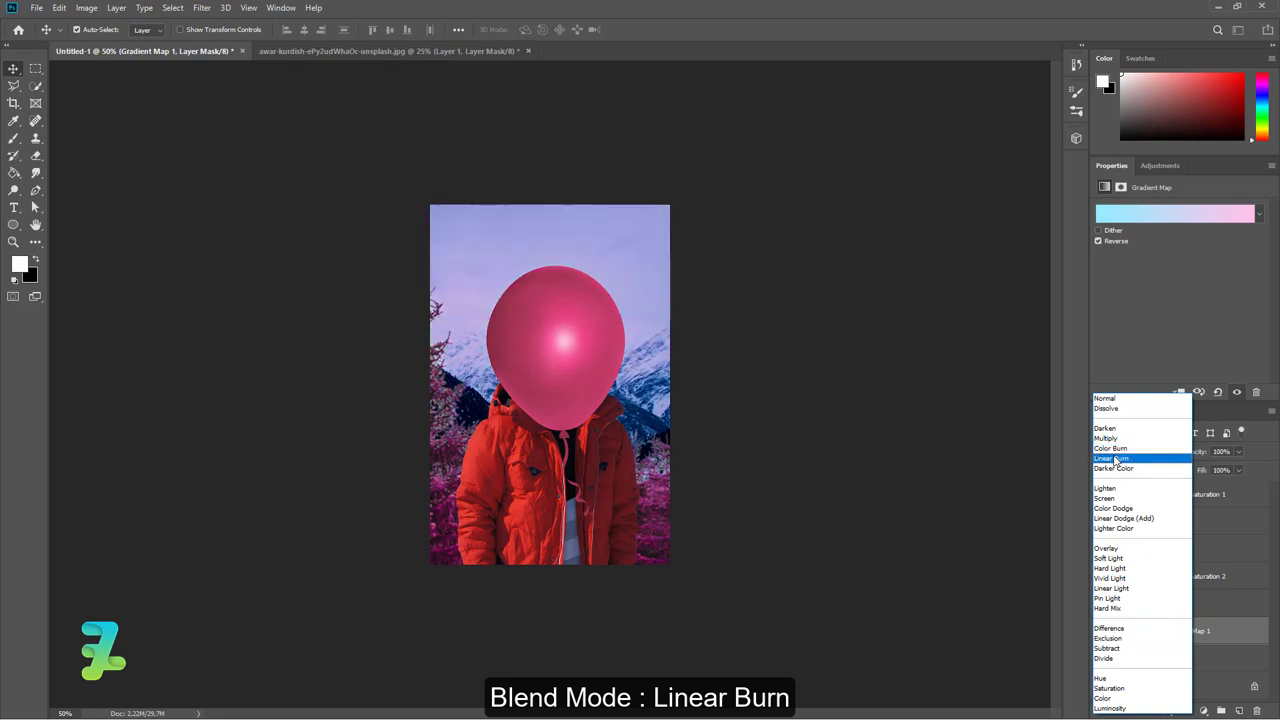
Set Gradient Map 1 to Linear Burn blend mode at 100% opacity
left_click(1115, 459)
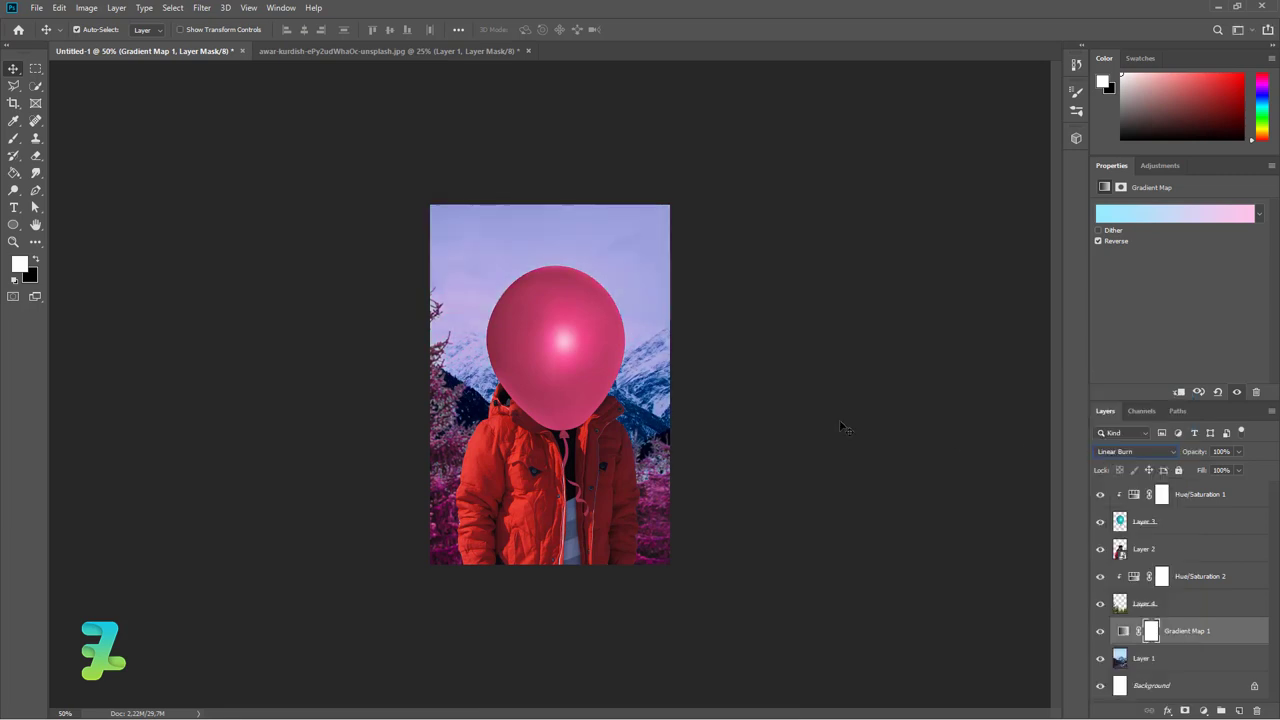
left_click(1238, 452)
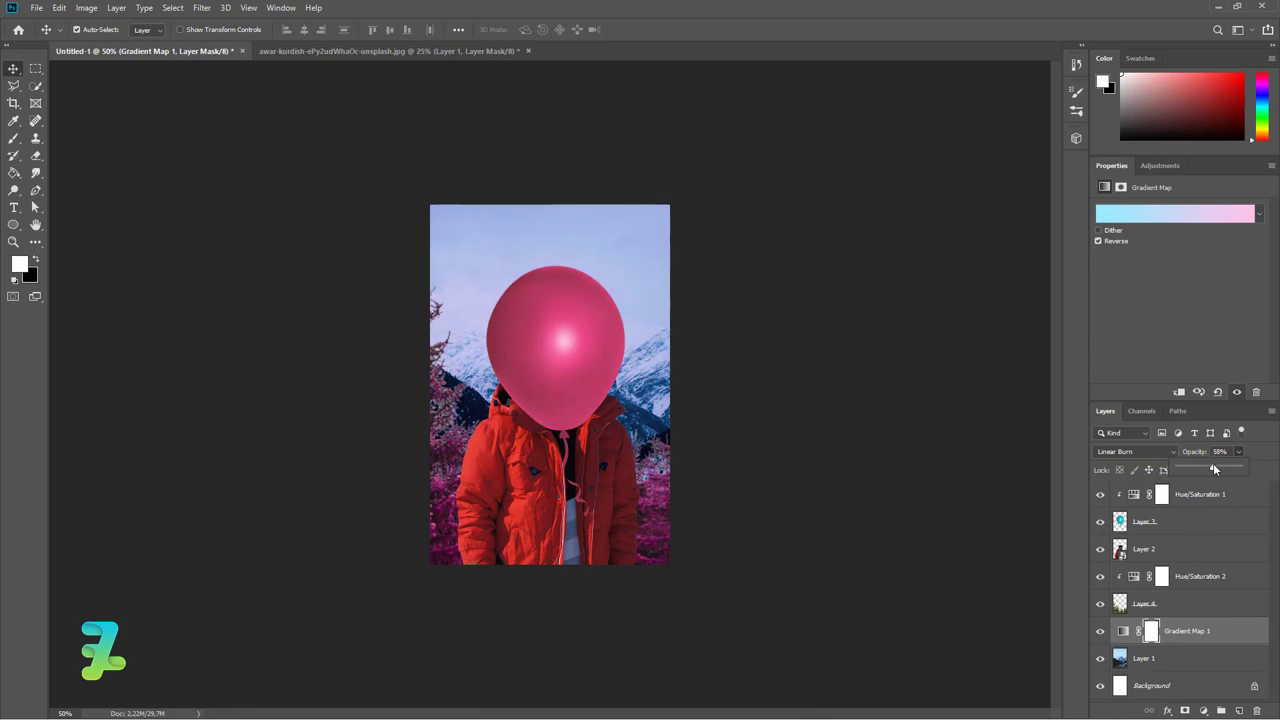
left_click_drag(1213, 467, 1243, 469)
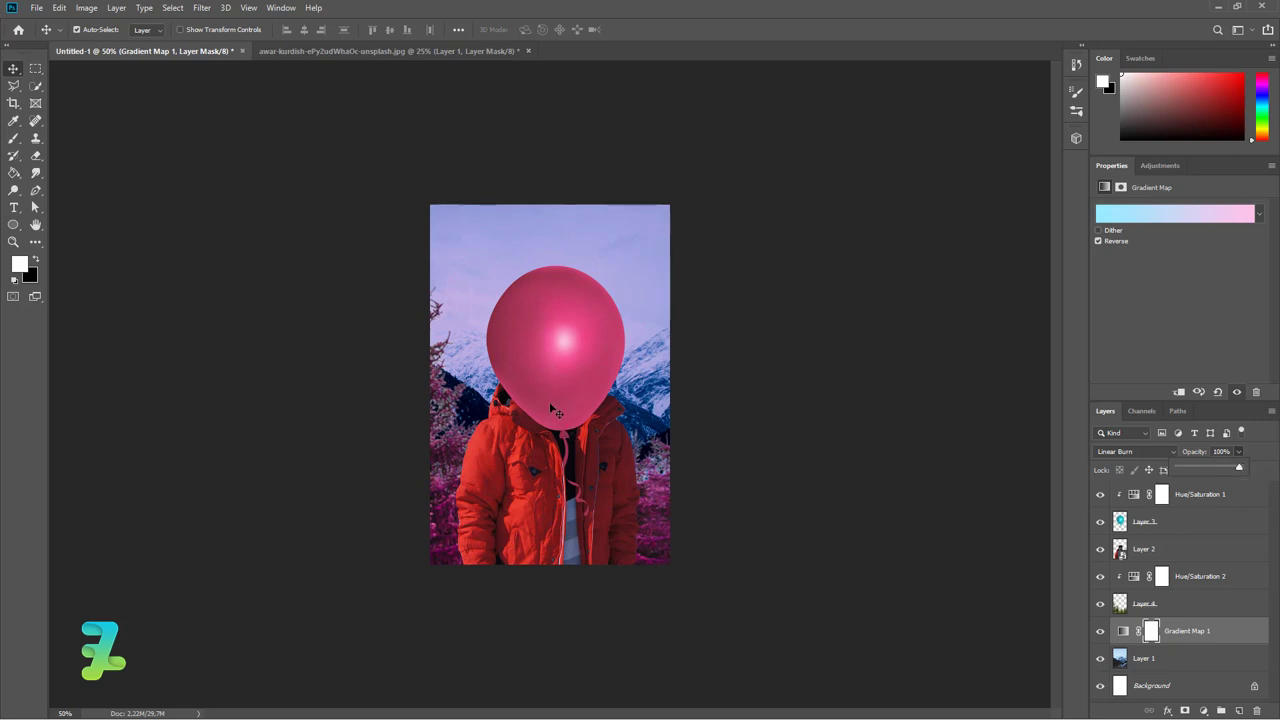
Draw a tall thin rectangle along the canvas's left edge with a gradient fill
left_click(13, 224)
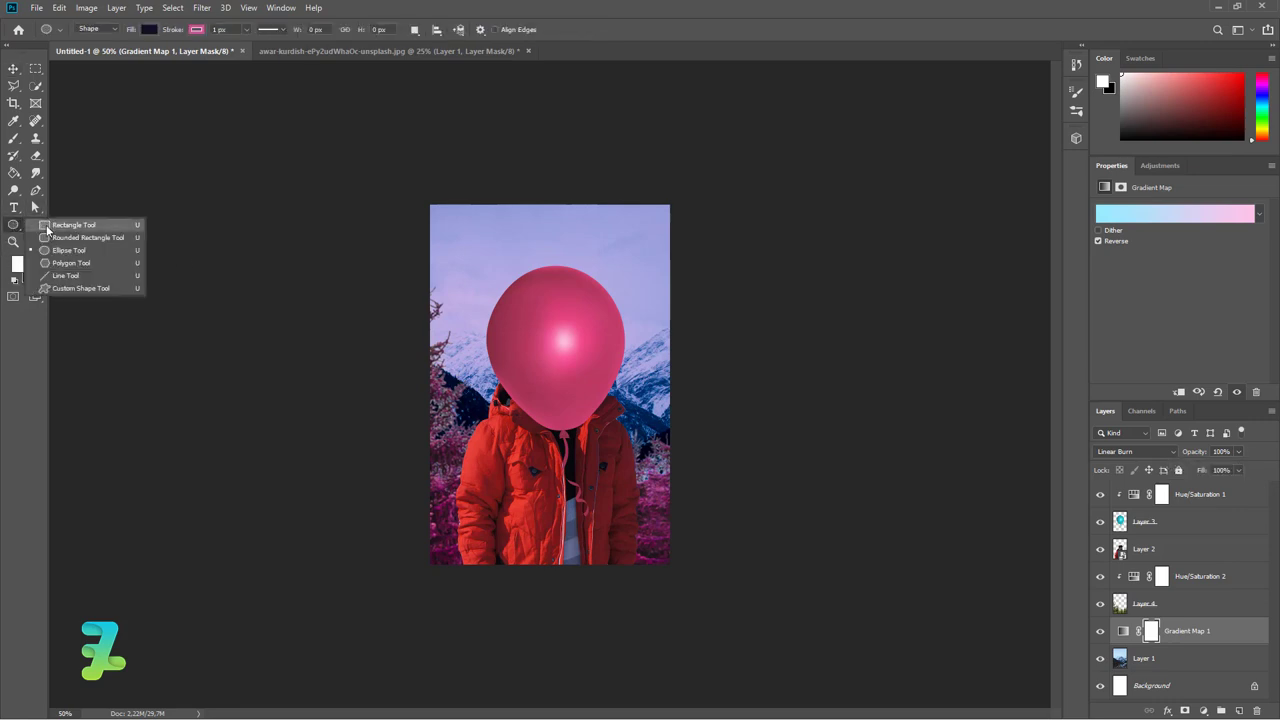
left_click(47, 228)
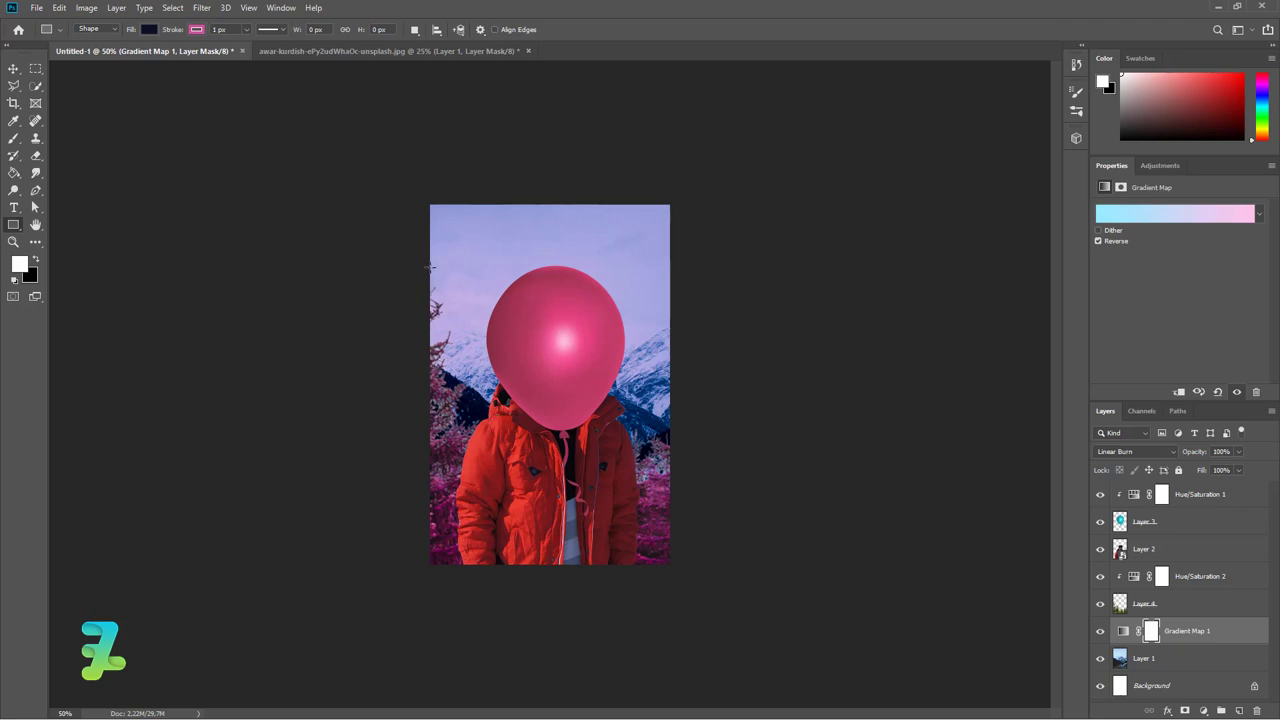
left_click_drag(430, 267, 441, 586)
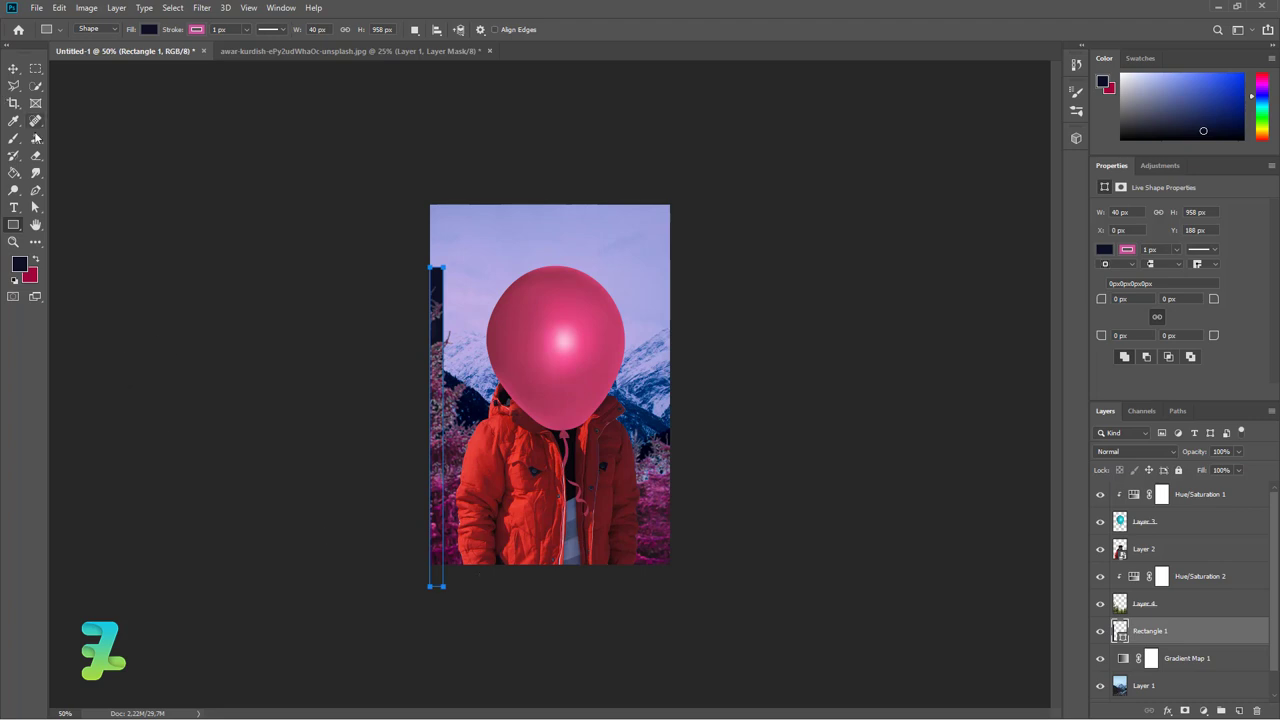
left_click(149, 30)
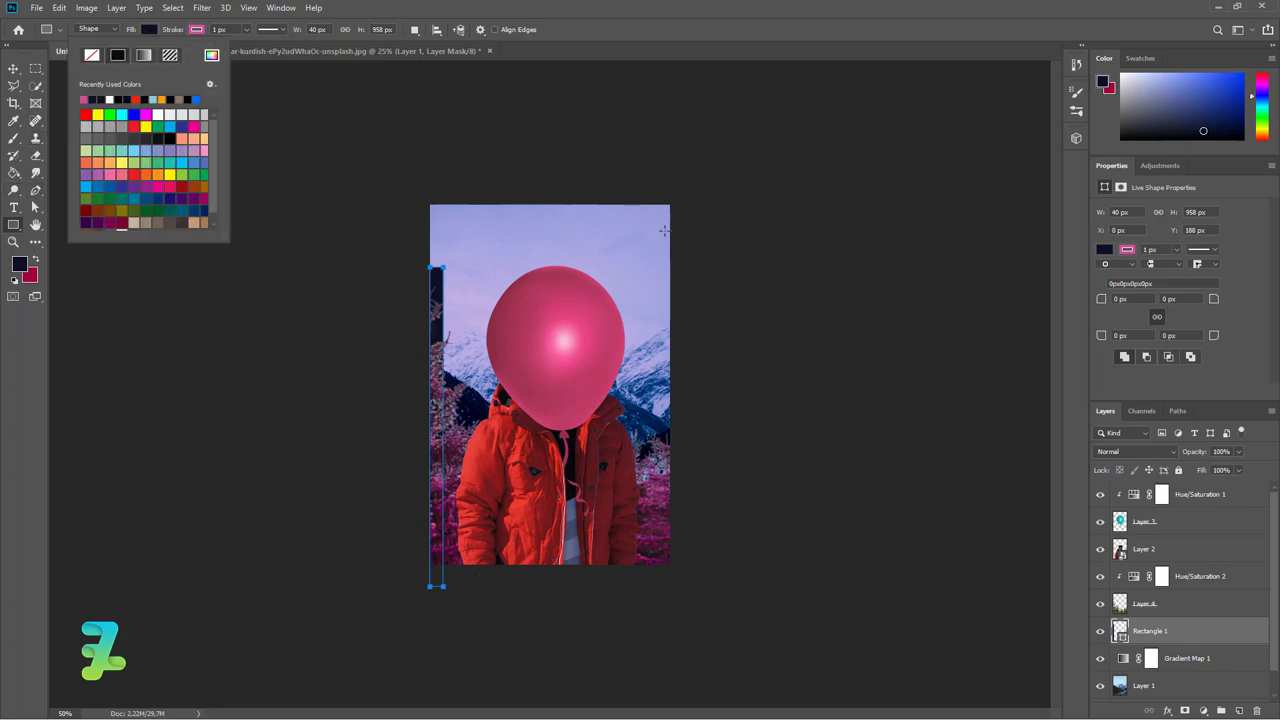
left_click(144, 55)
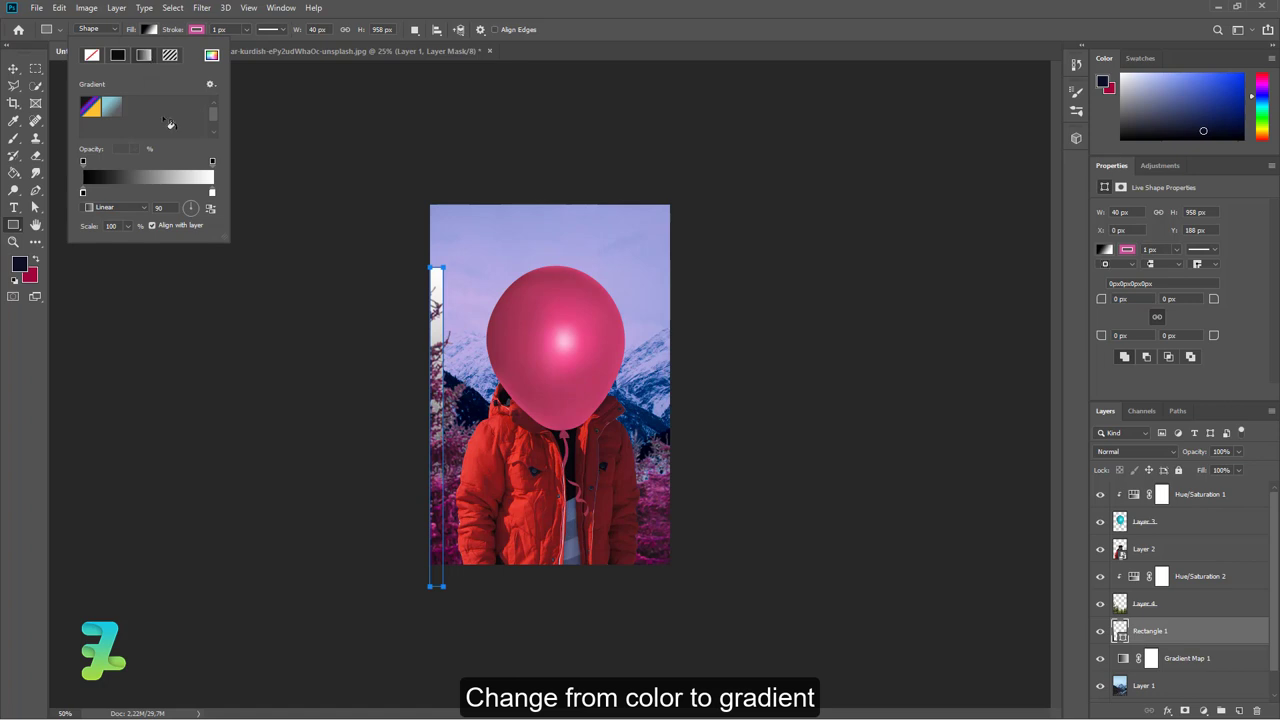
Set the gradient stops to light pink and light blue, and stack Rectangle 1 above Hue/Saturation 2
double_click(83, 192)
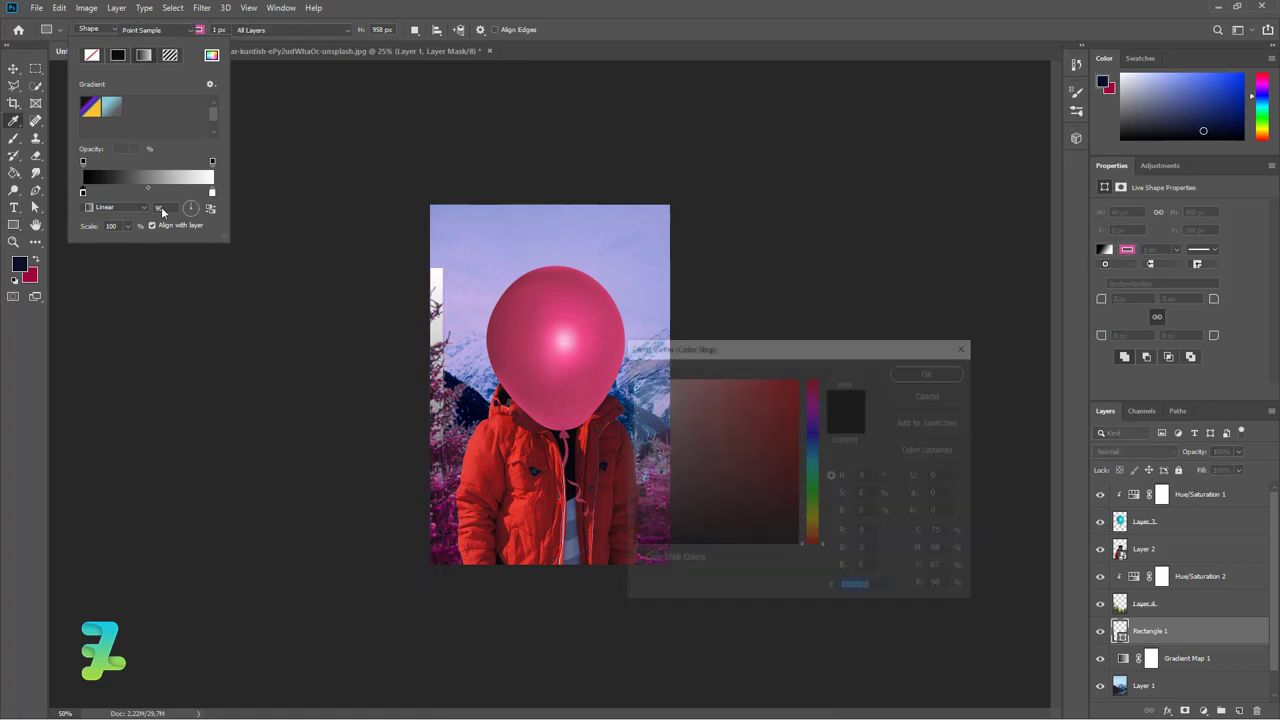
left_click(811, 393)
left_click(671, 377)
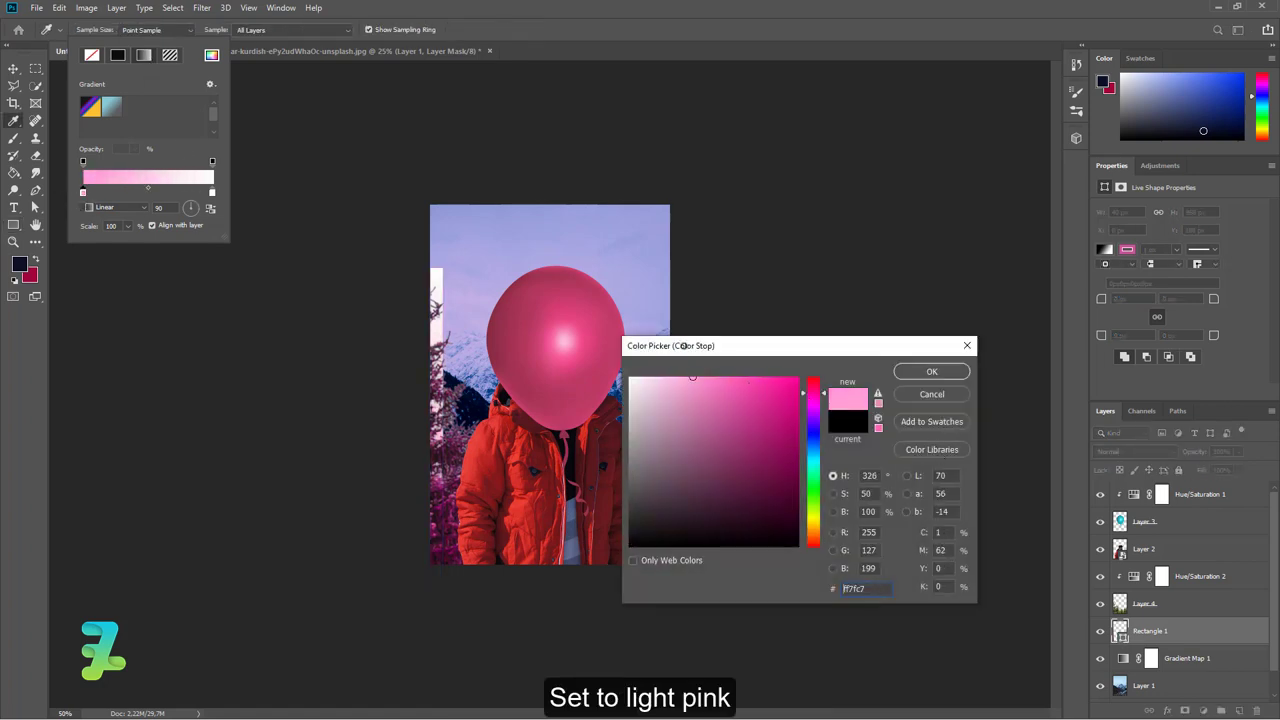
left_click(910, 371)
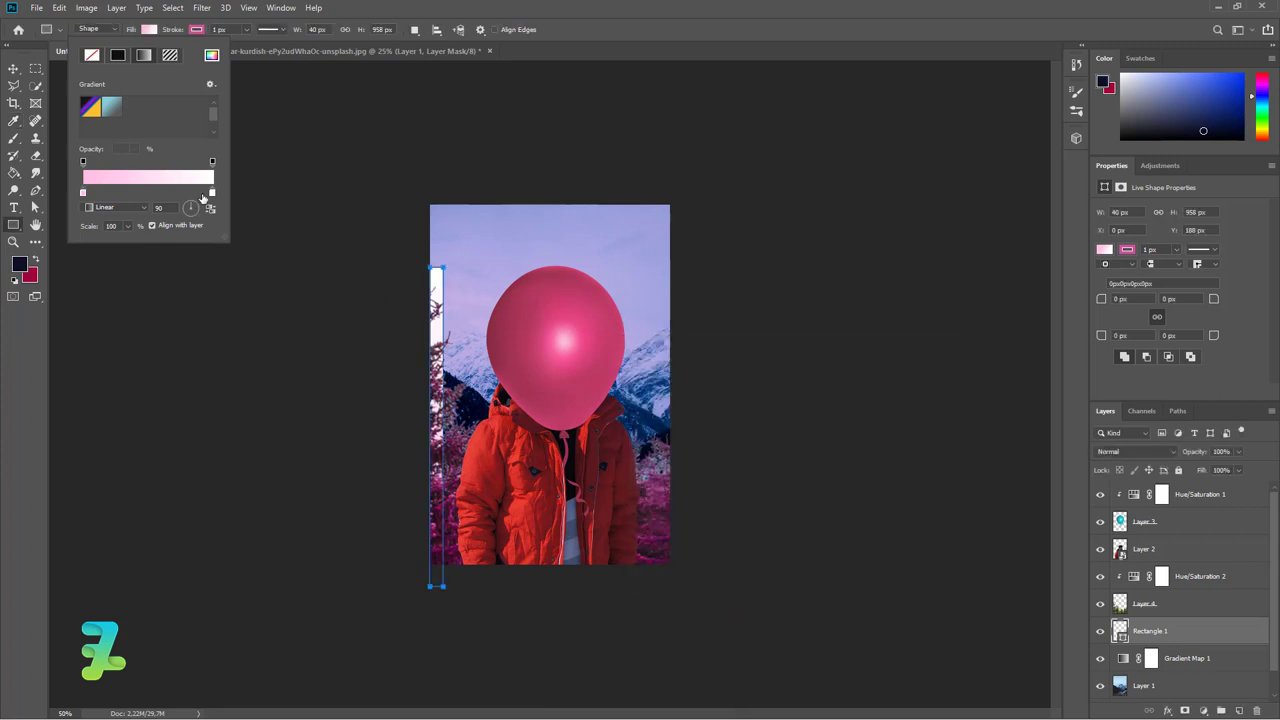
double_click(212, 193)
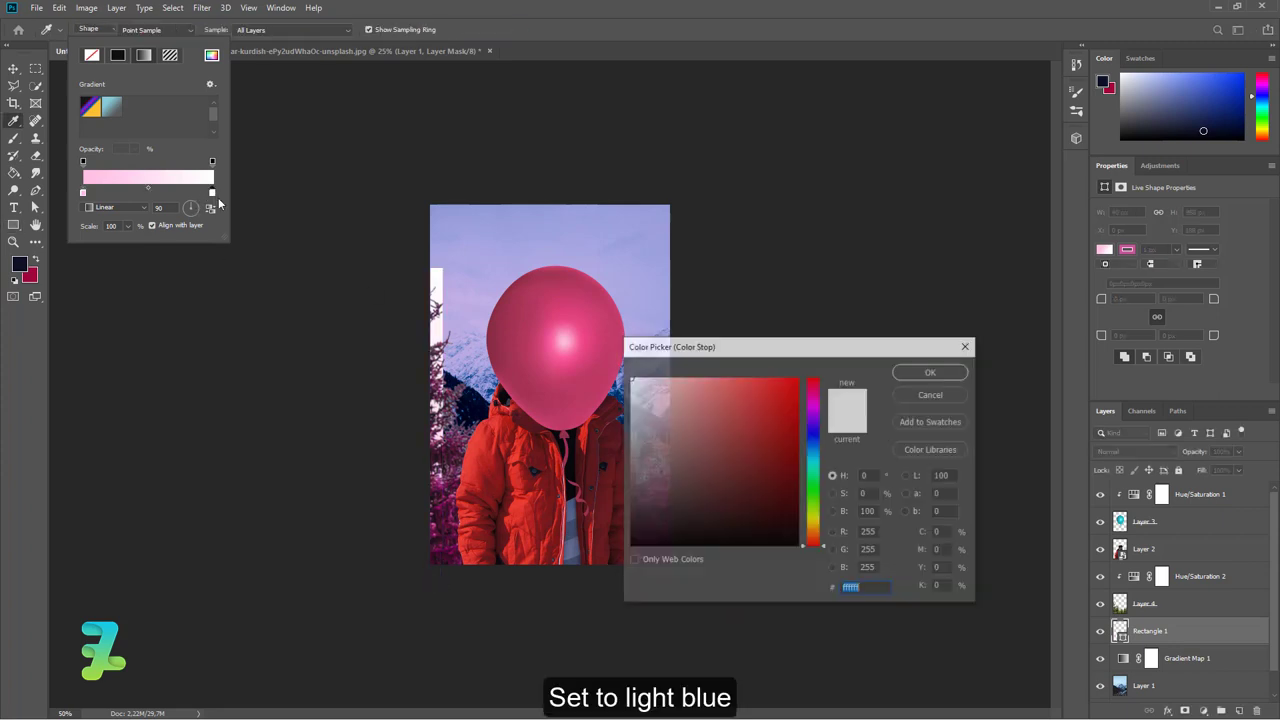
left_click(810, 453)
left_click(678, 377)
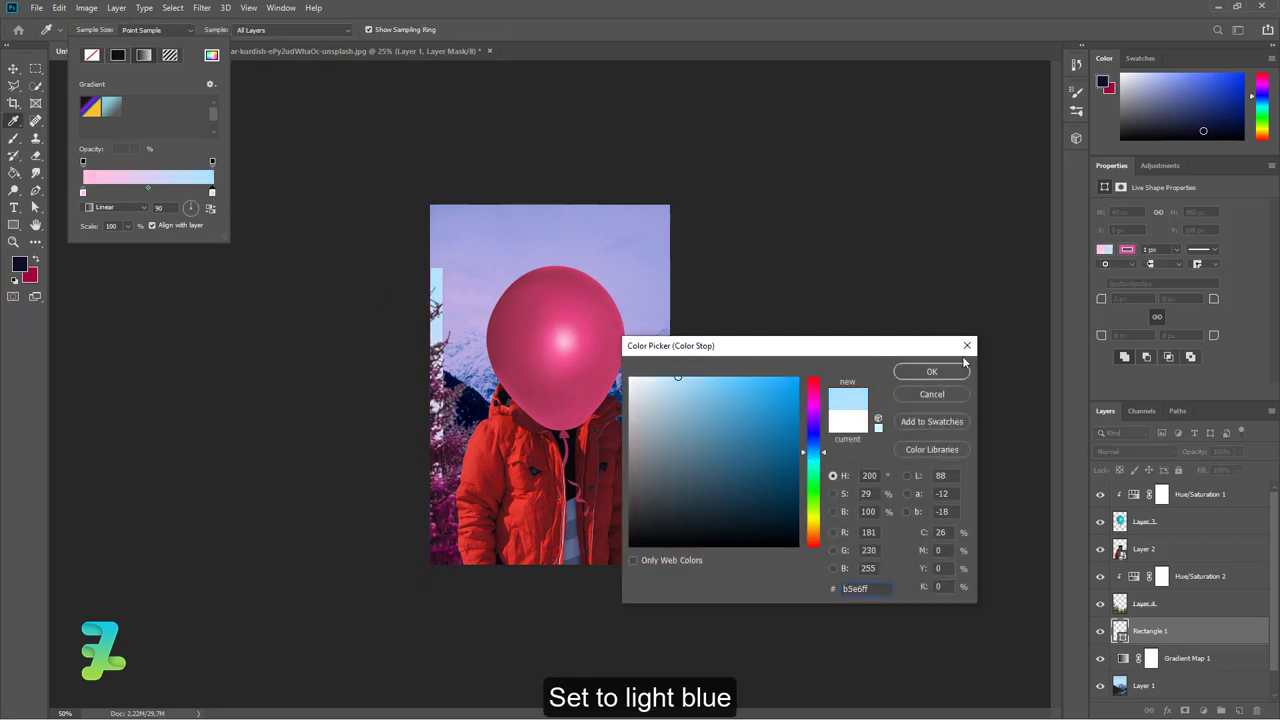
left_click(931, 371)
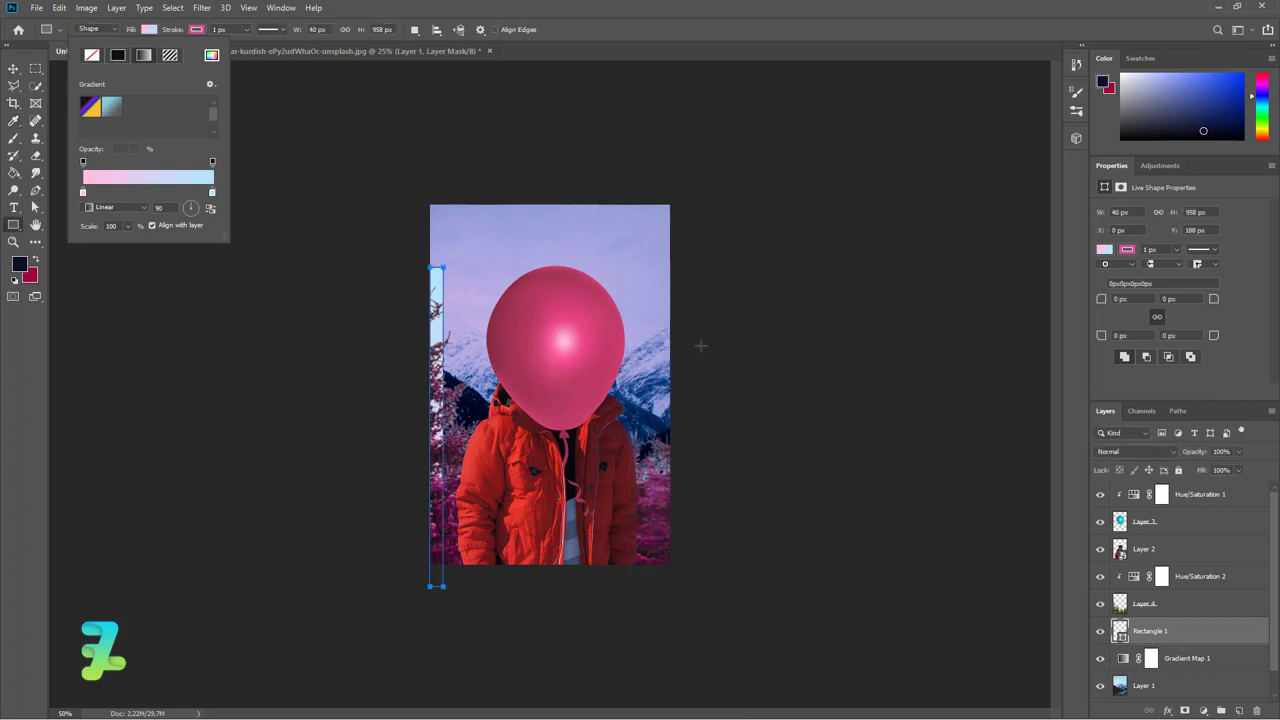
left_click(13, 68)
left_click_drag(1140, 577, 1137, 567)
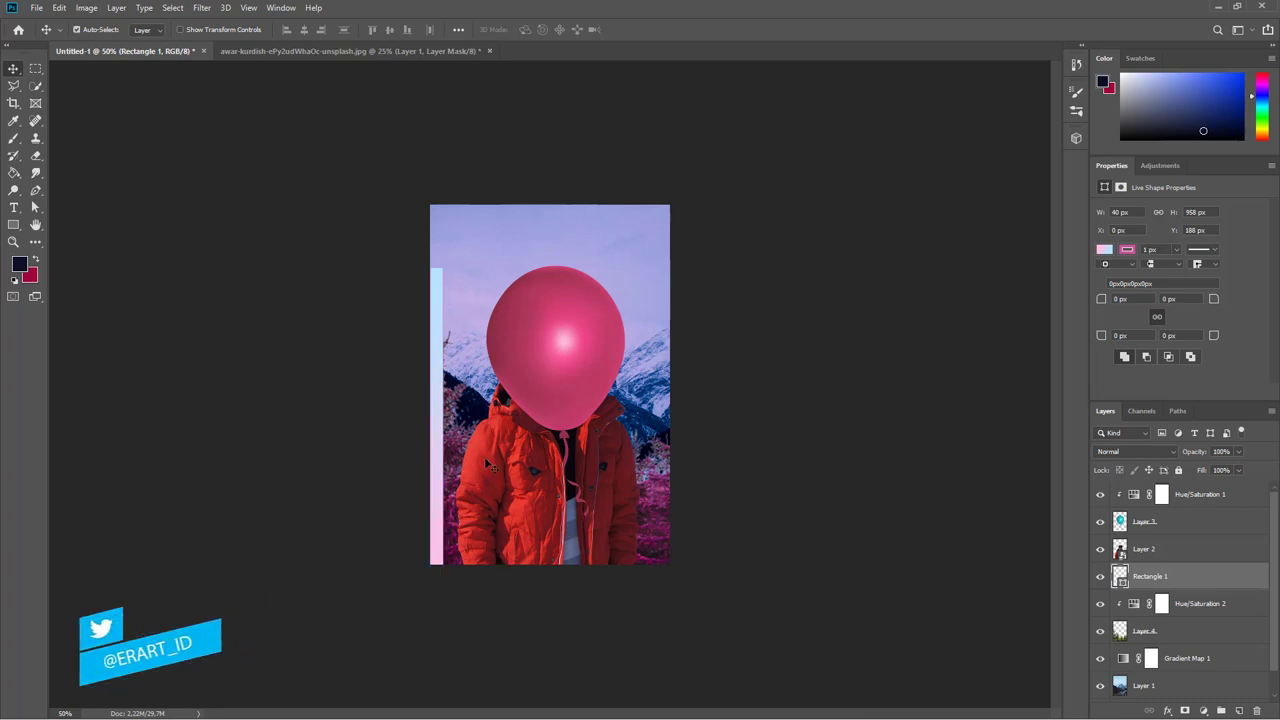
Free-transform the gradient bar to 44 x 892 px, pulling its top-left corner down
key("ctrl+t")
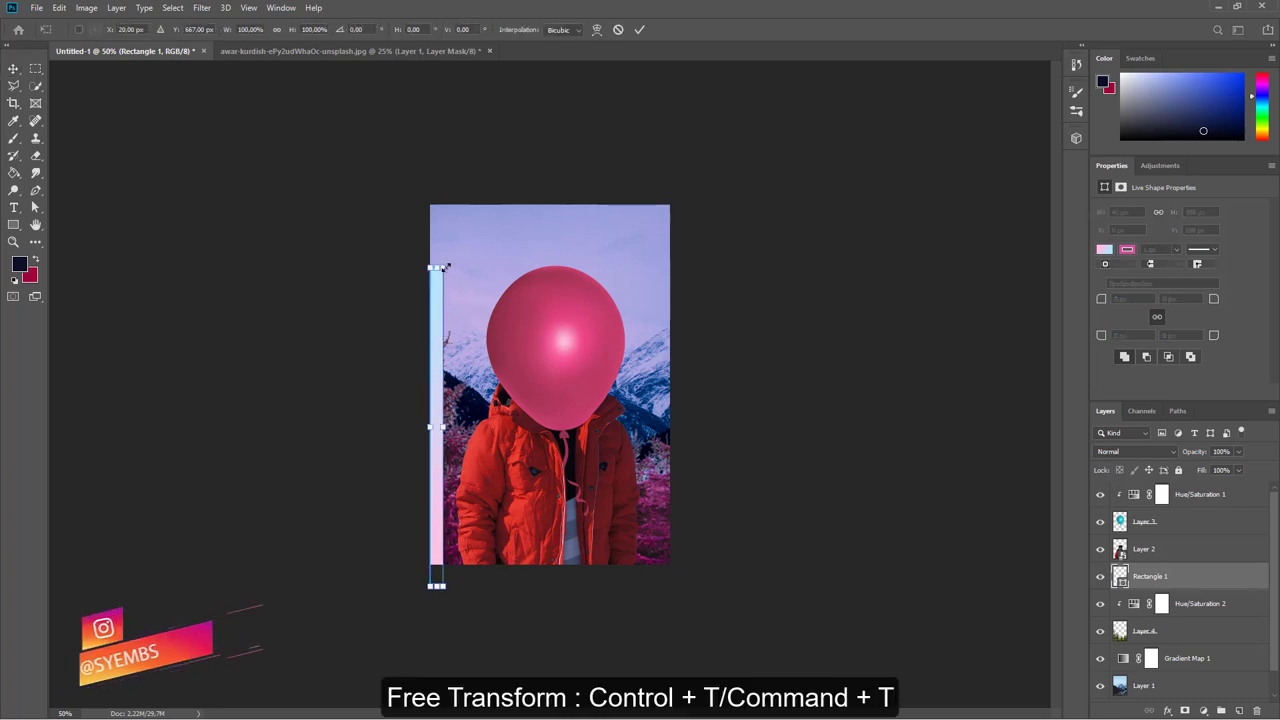
left_click_drag(446, 266, 446, 288)
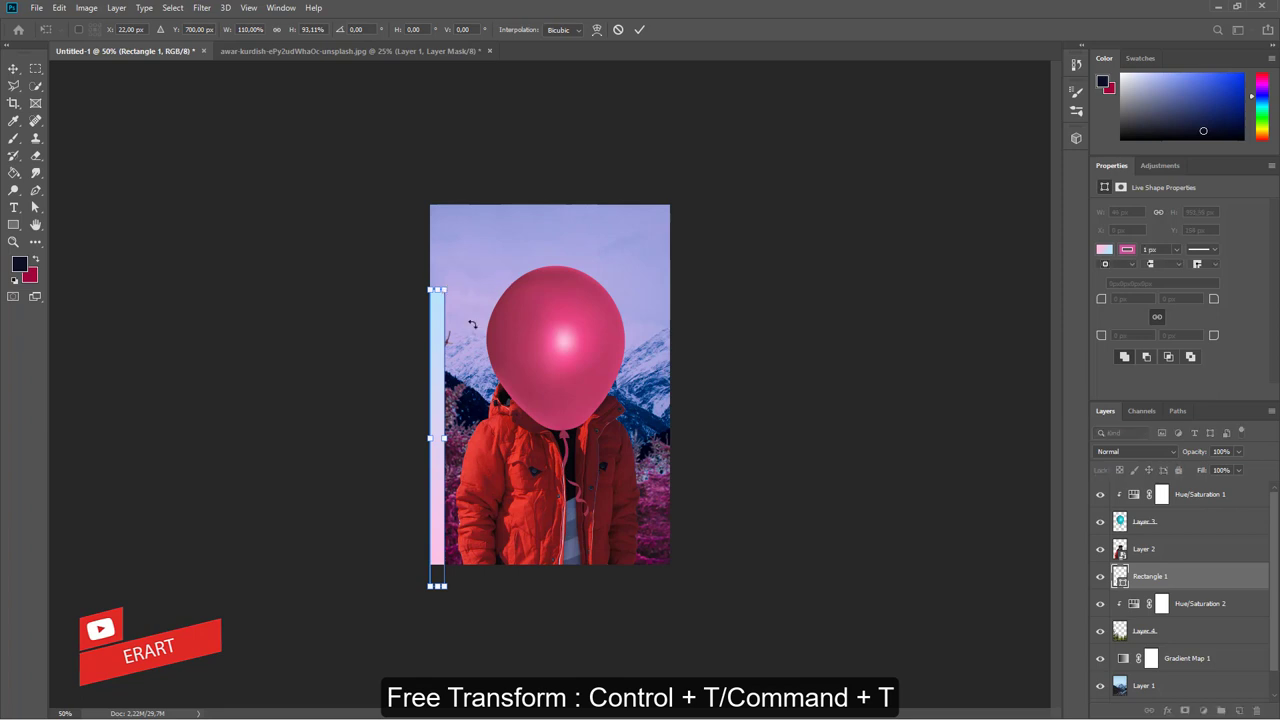
key("Return")
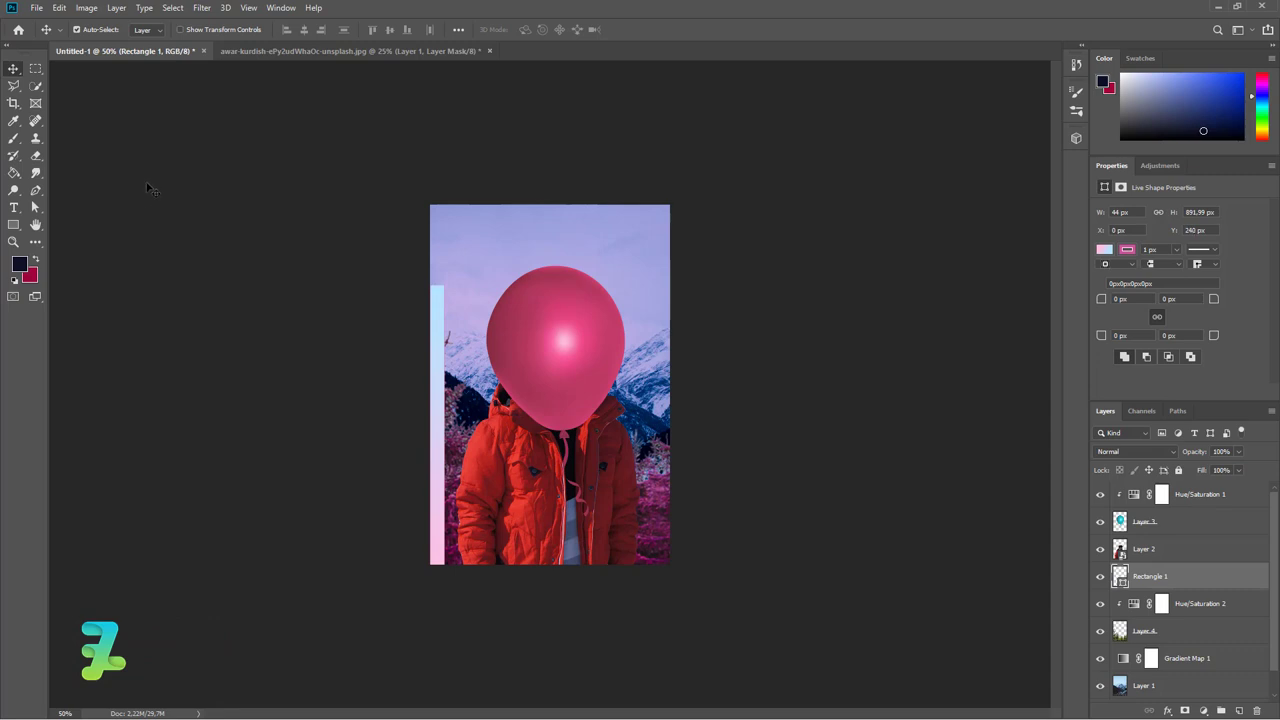
Draw a circle at the canvas's top-left corner on a new layer with the Ellipse Tool
left_click(13, 224)
right_click(13, 224)
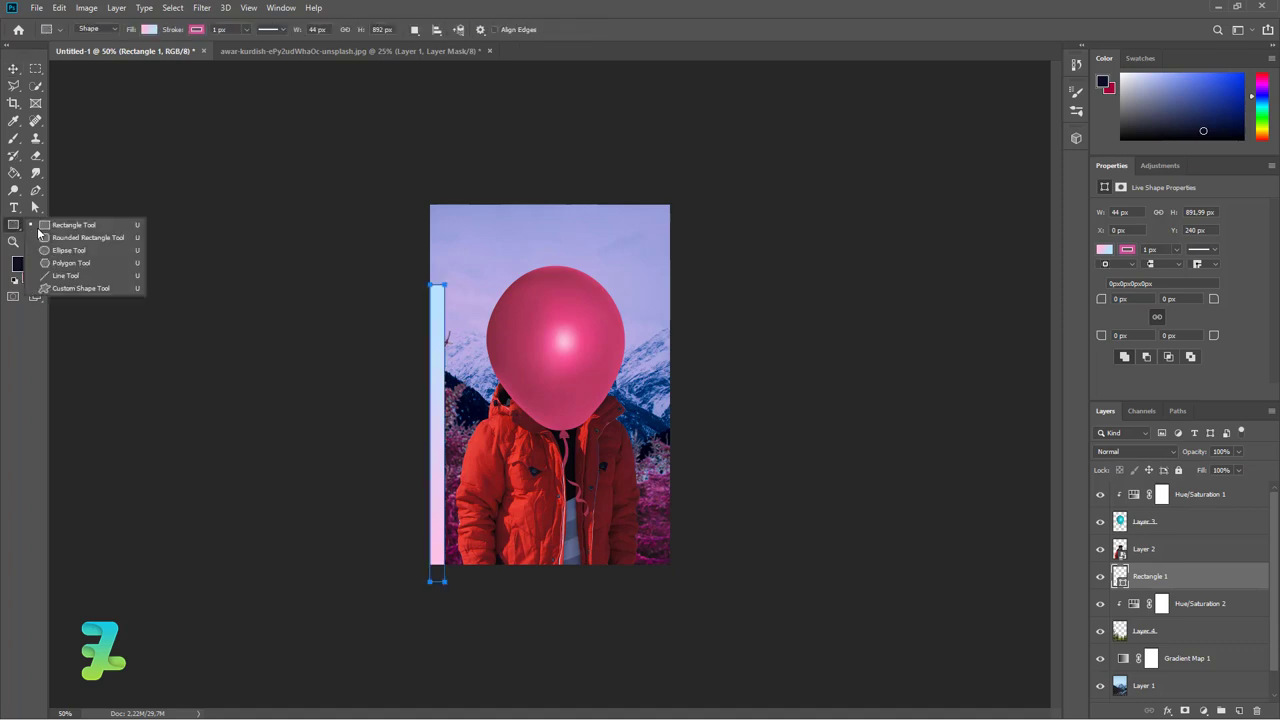
left_click(60, 250)
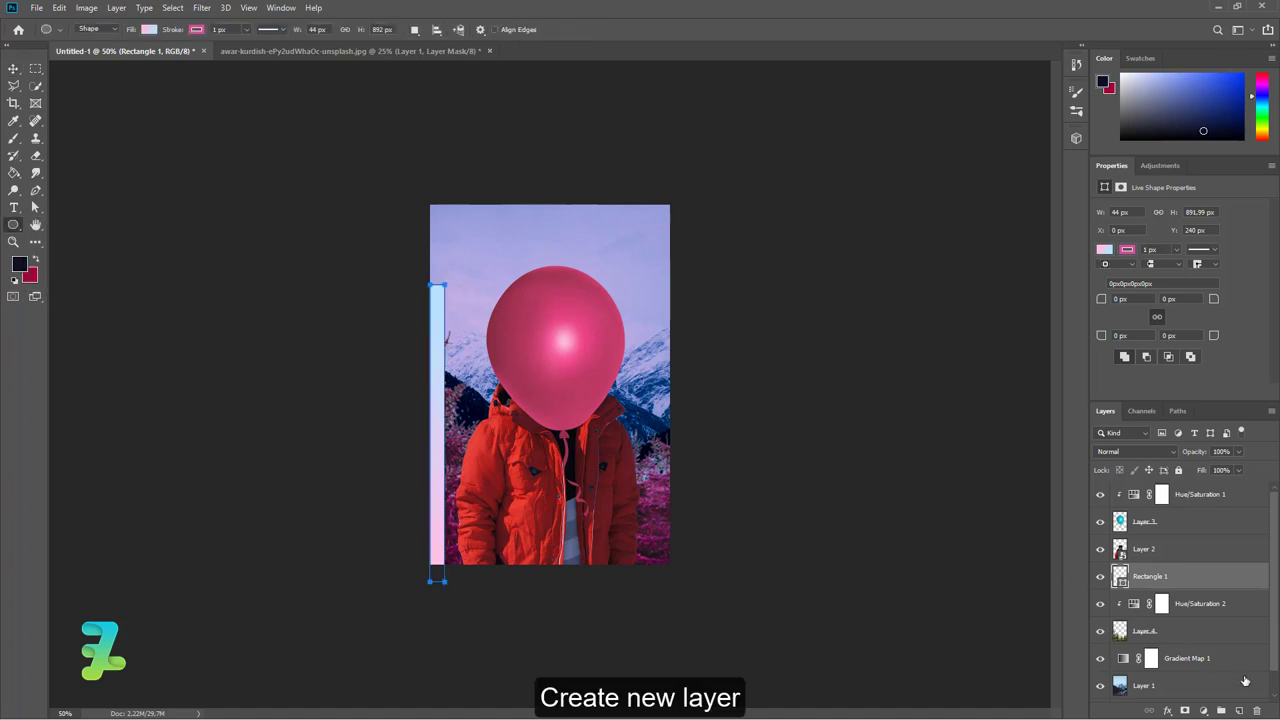
left_click(1240, 710)
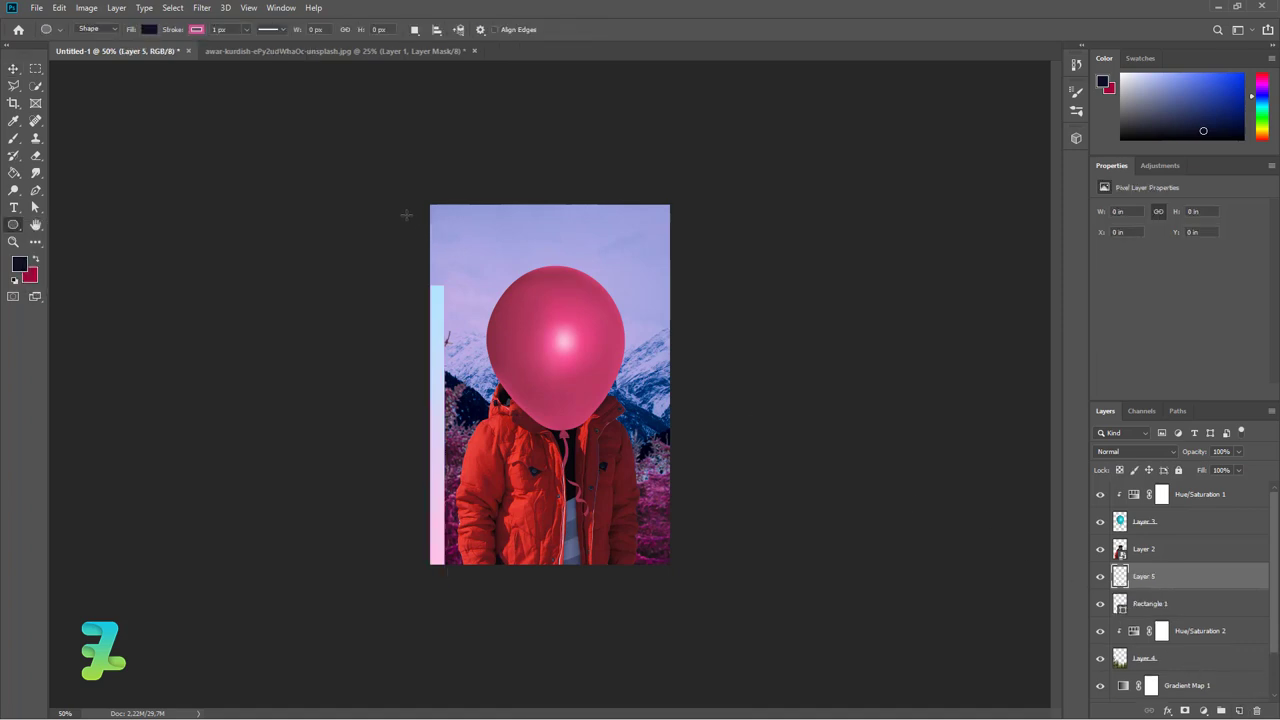
left_click_drag(477, 250, 402, 154)
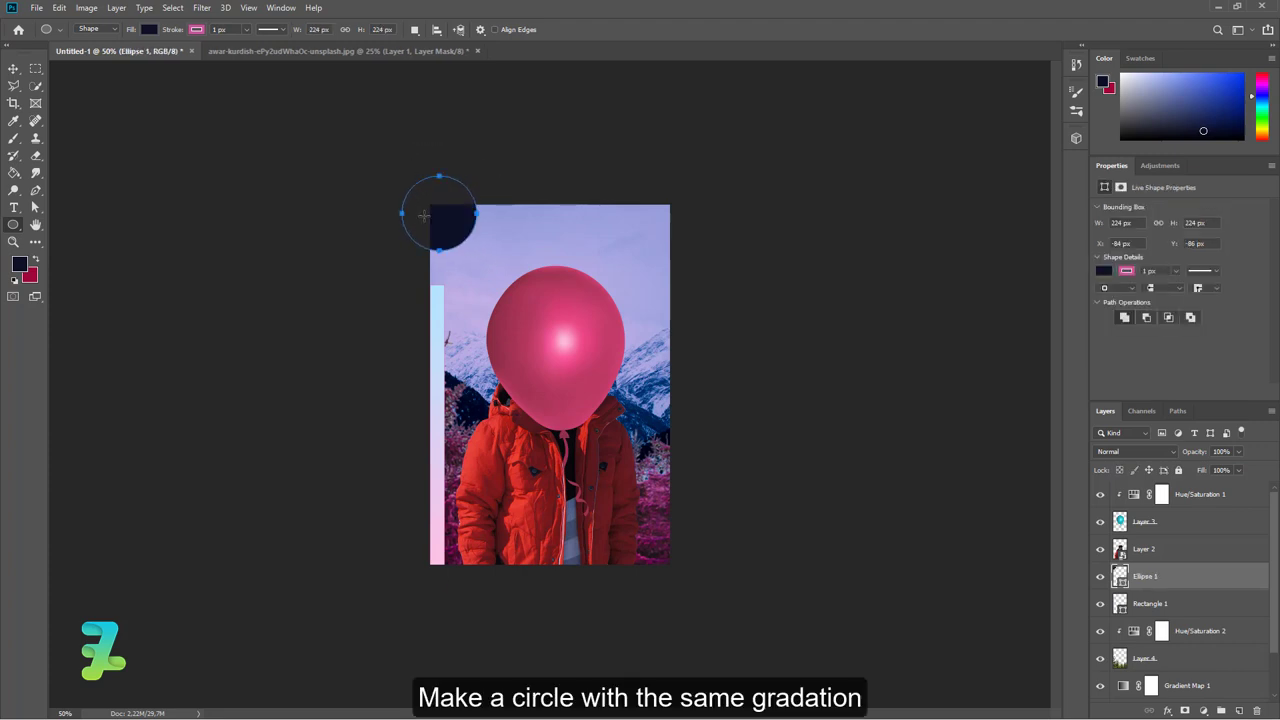
Fill the circle with a gradient from #b6e5ff to #ffb6e5
left_click(1103, 271)
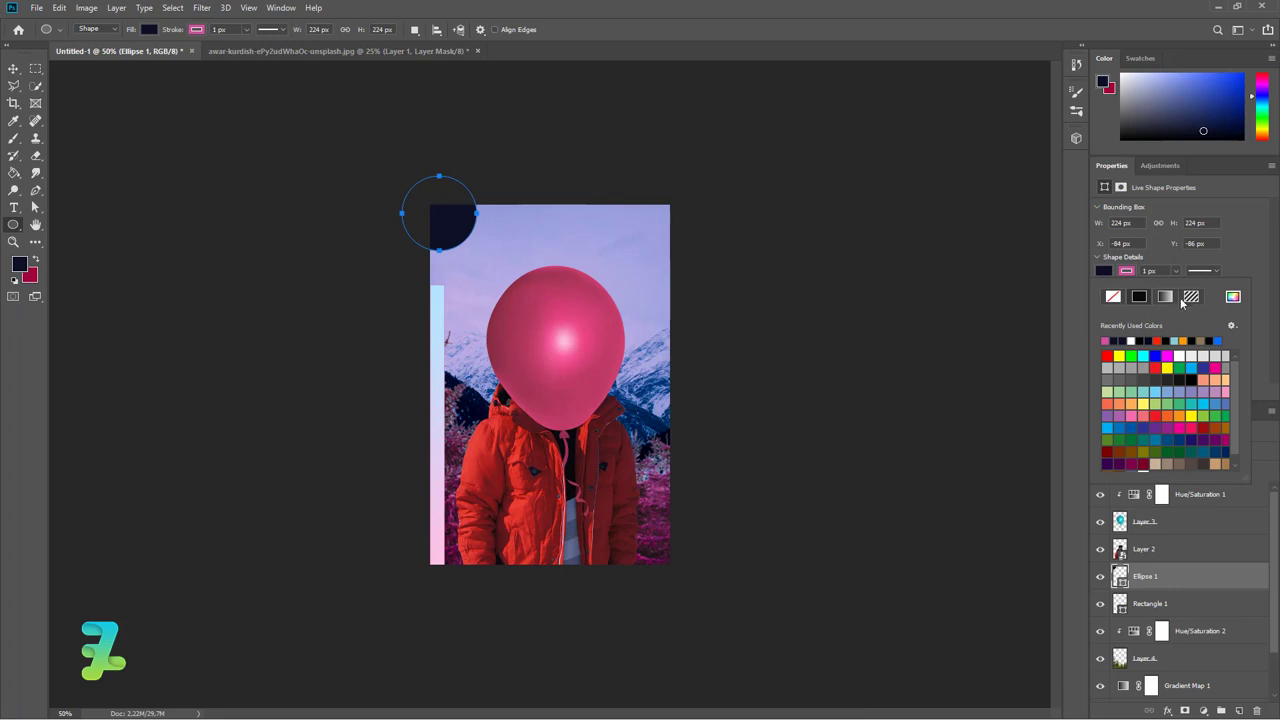
left_click(1166, 298)
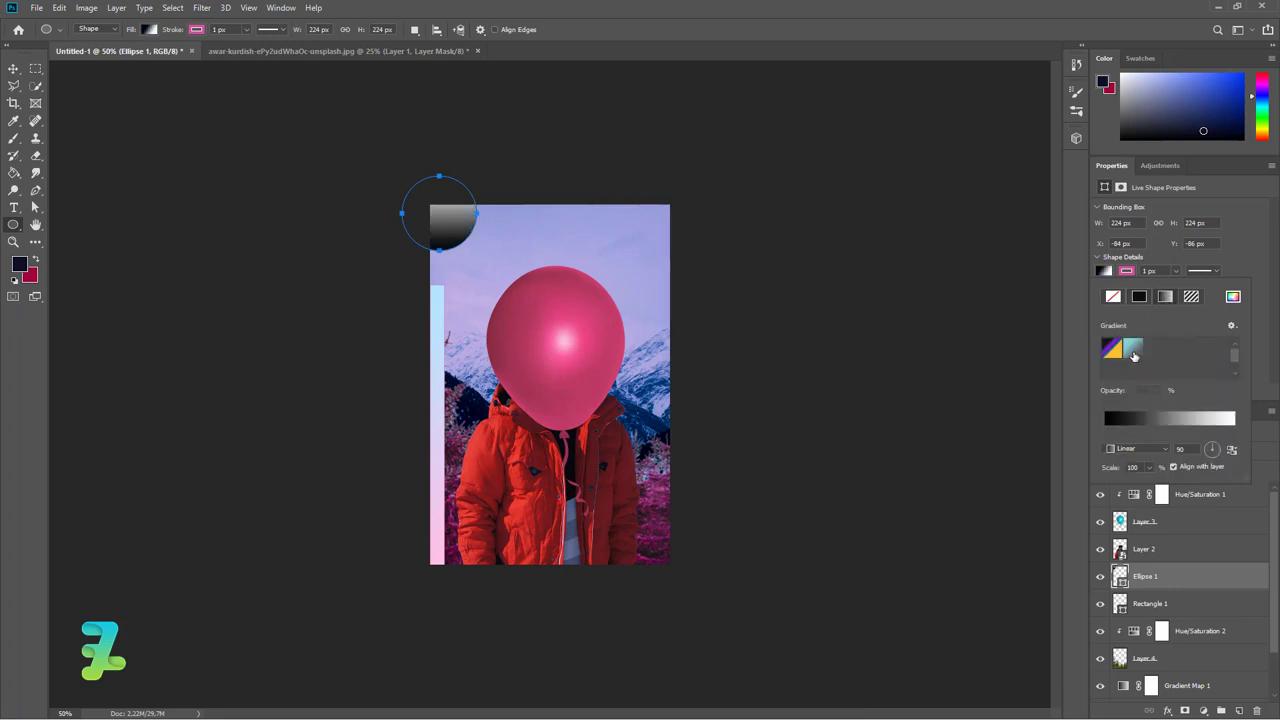
left_click(1133, 350)
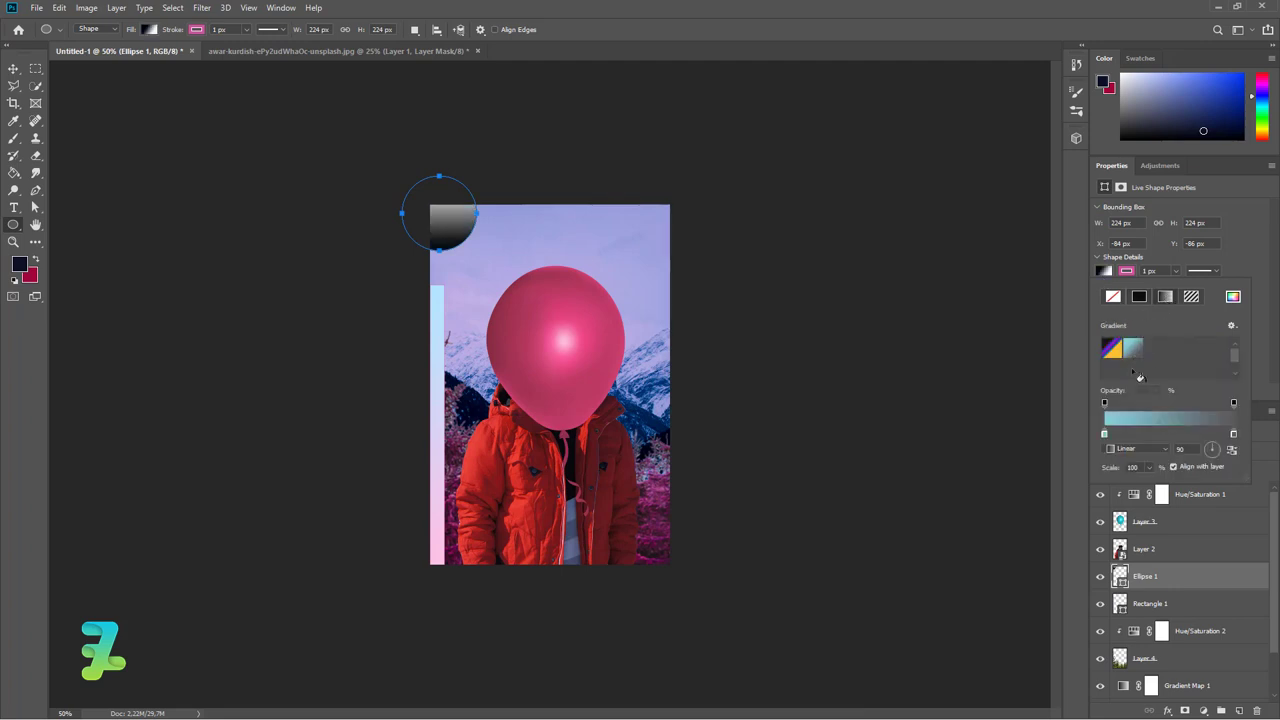
double_click(1105, 434)
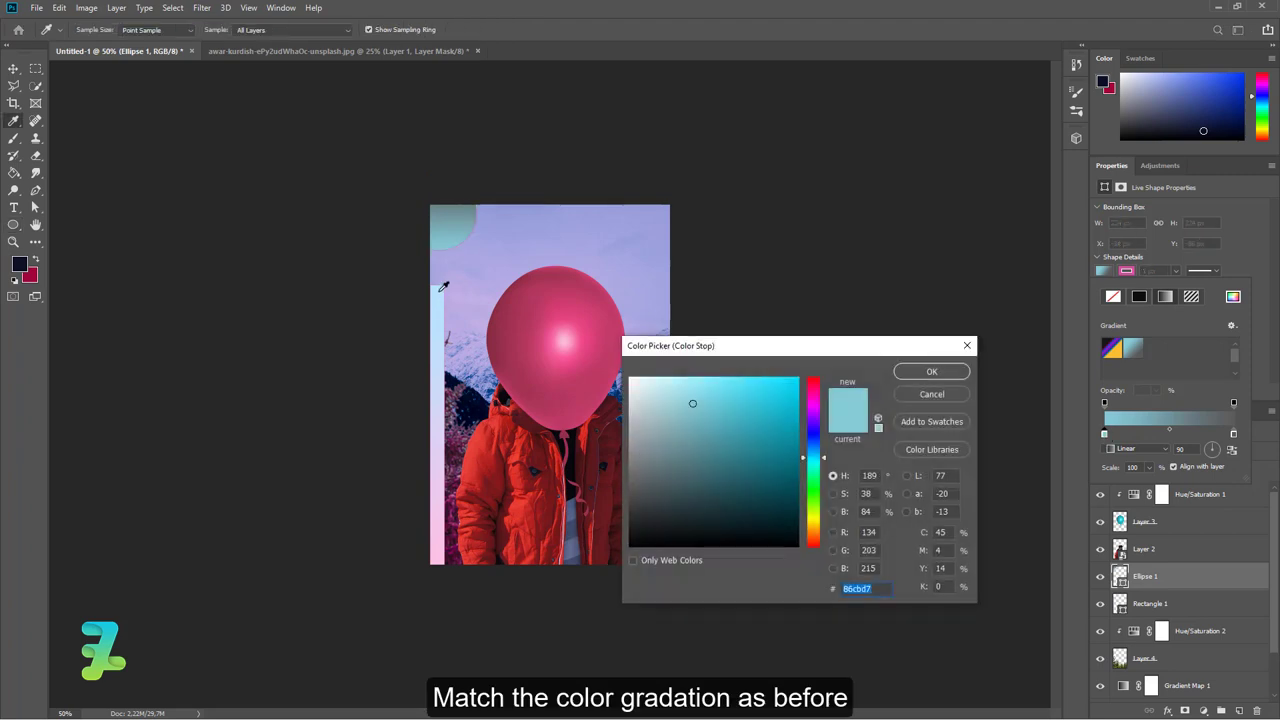
type("b6e5ff")
left_click(956, 372)
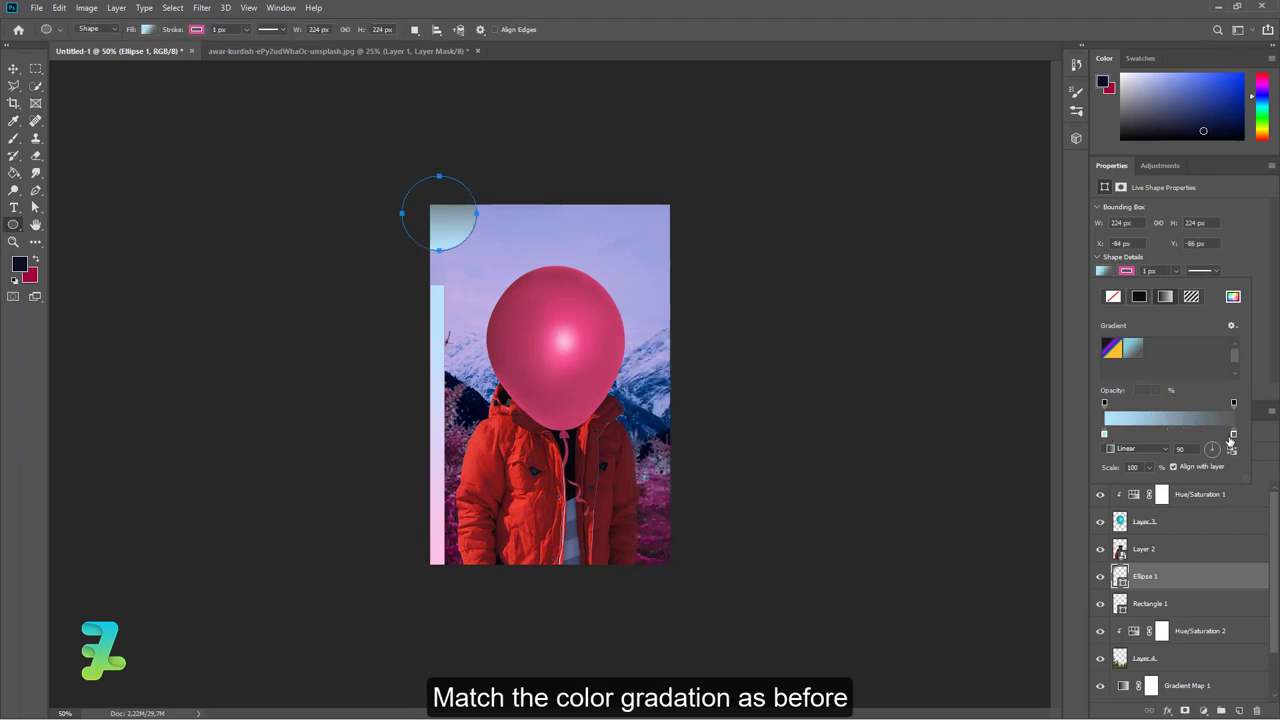
double_click(1233, 434)
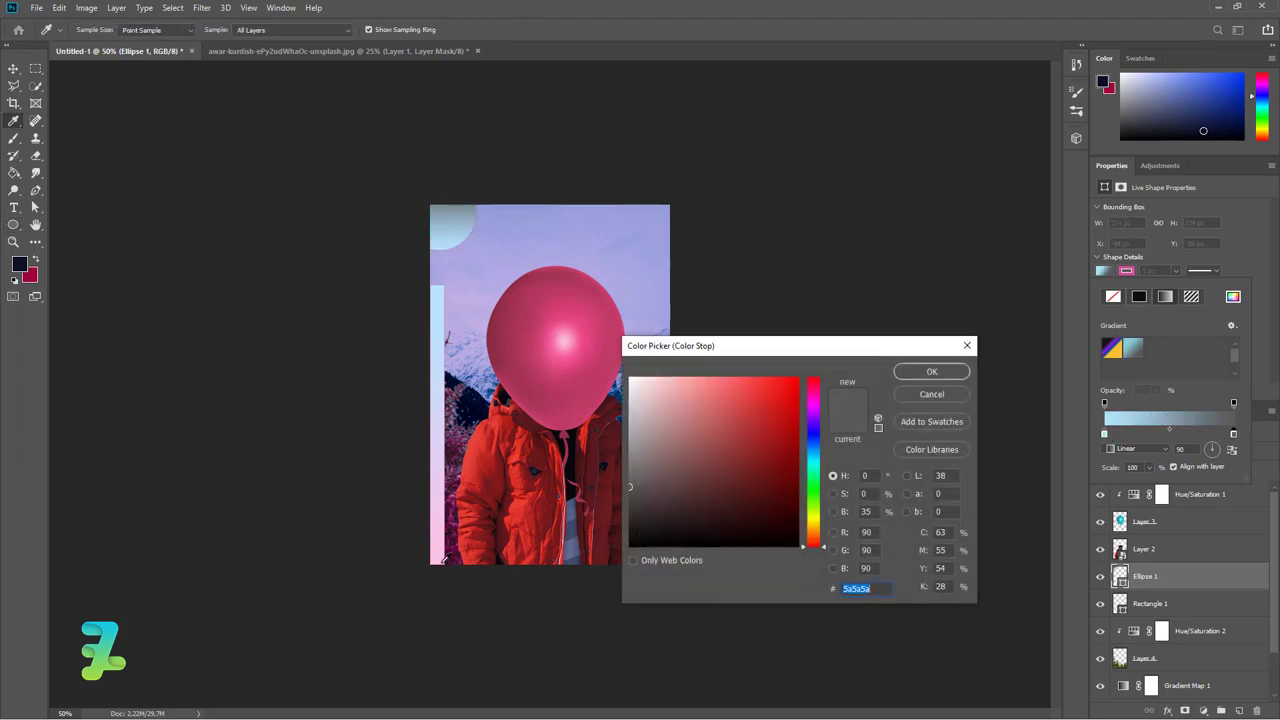
type("ffb6e5")
left_click(931, 371)
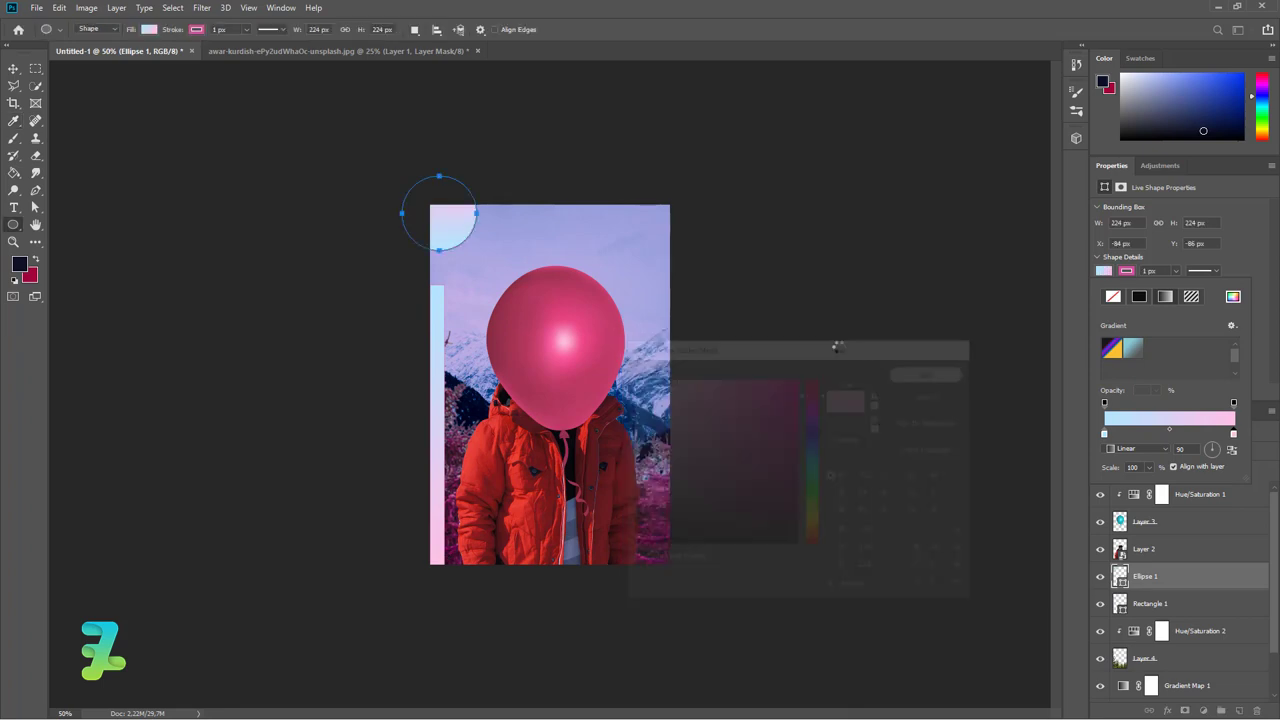
left_click(13, 68)
Move Ellipse 1 down to X 12, Y 178, snapped against the left edge beside the balloon
left_click_drag(444, 229, 467, 281)
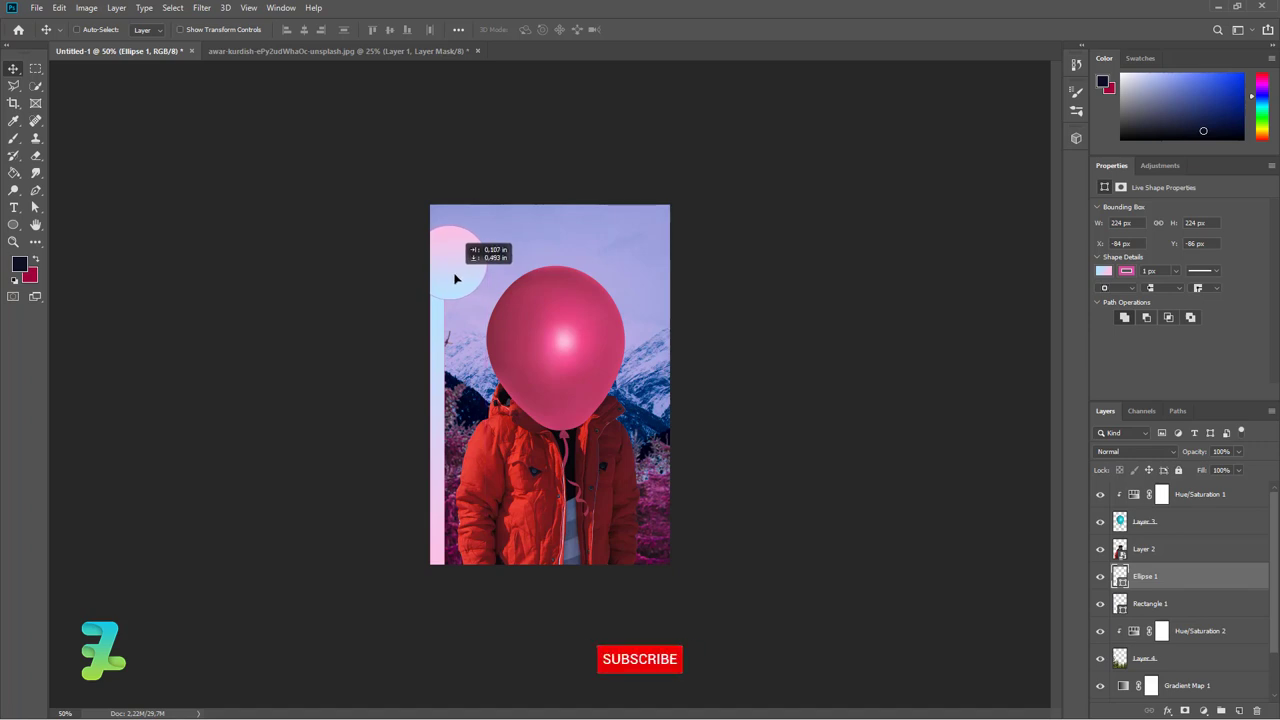
mouse_move(455, 279)
left_mouse_down()
mouse_move(448, 267)
mouse_move(460, 340)
mouse_move(465, 306)
mouse_move(460, 335)
mouse_move(475, 311)
left_mouse_up()
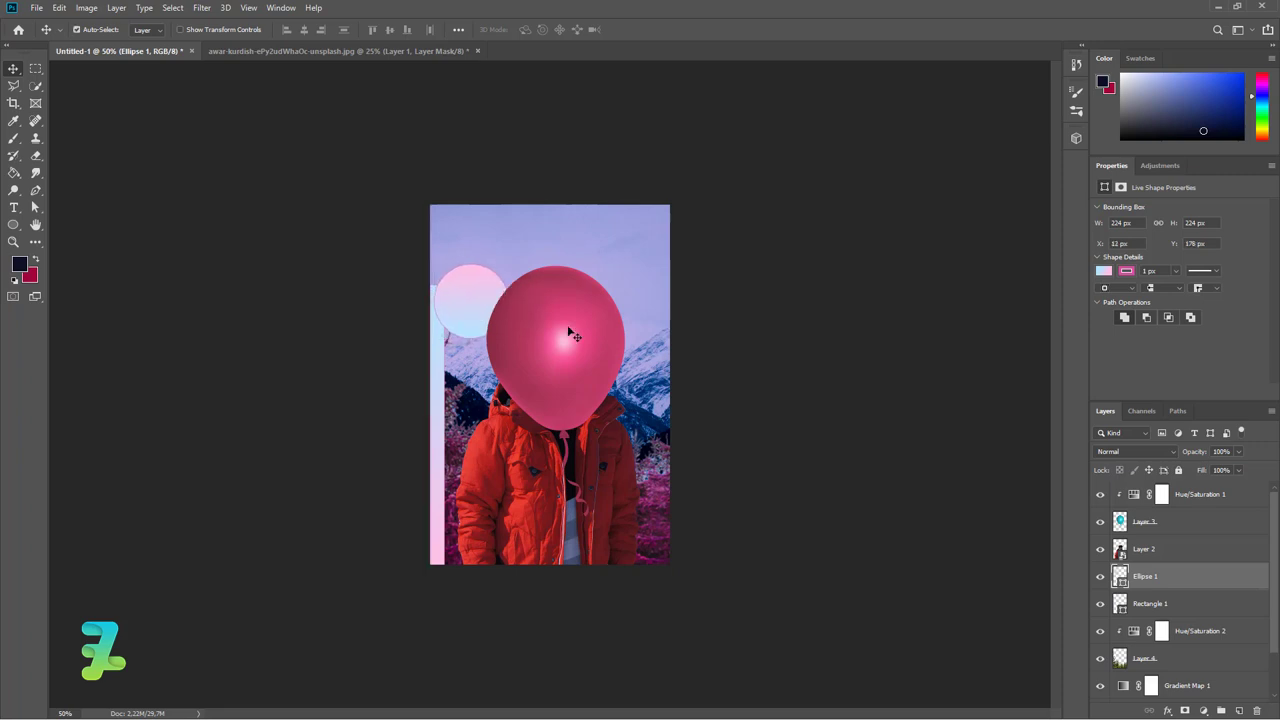
Shorten Rectangle 1 from the top and narrow it to half its width
left_click(1118, 603)
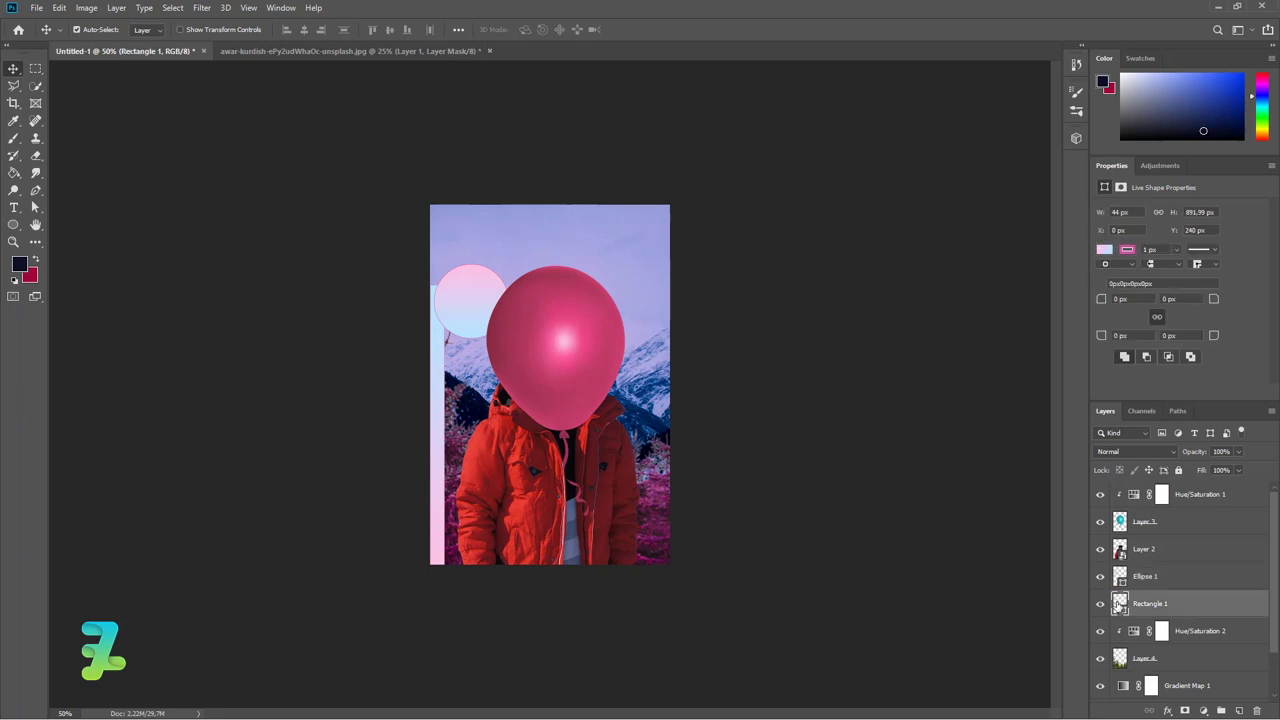
key("ctrl+t")
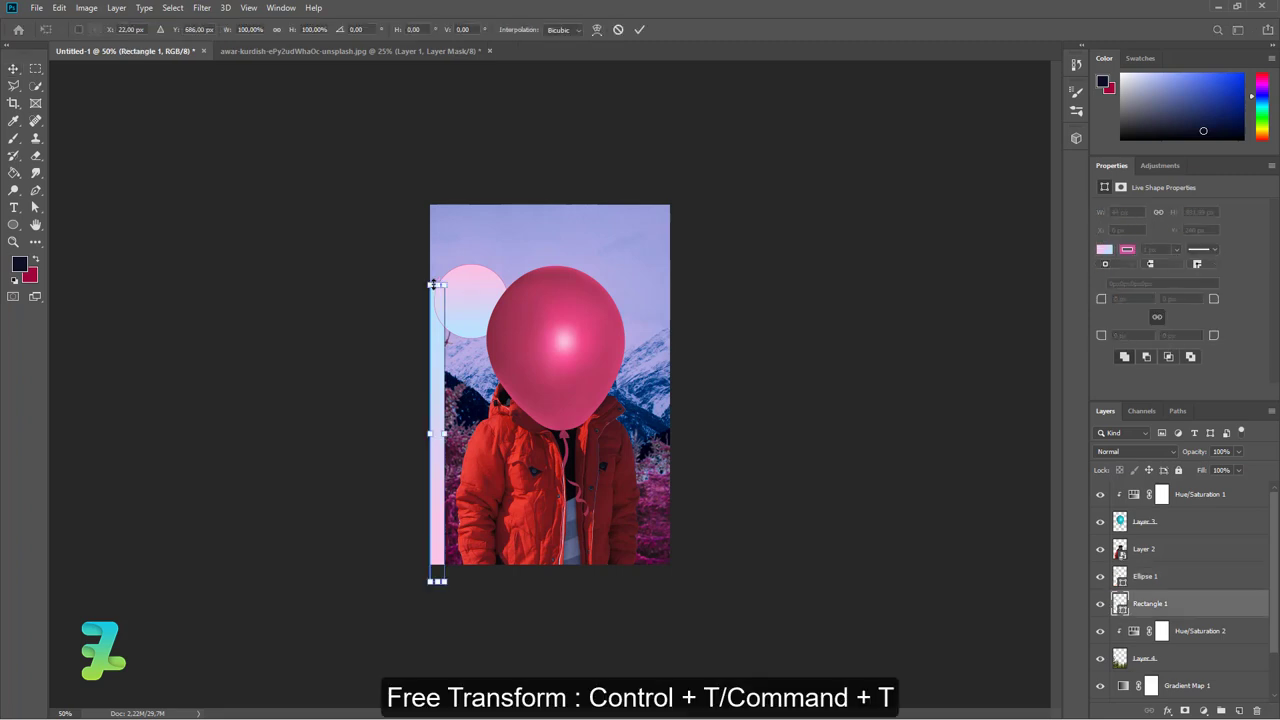
left_click_drag(437, 285, 437, 340)
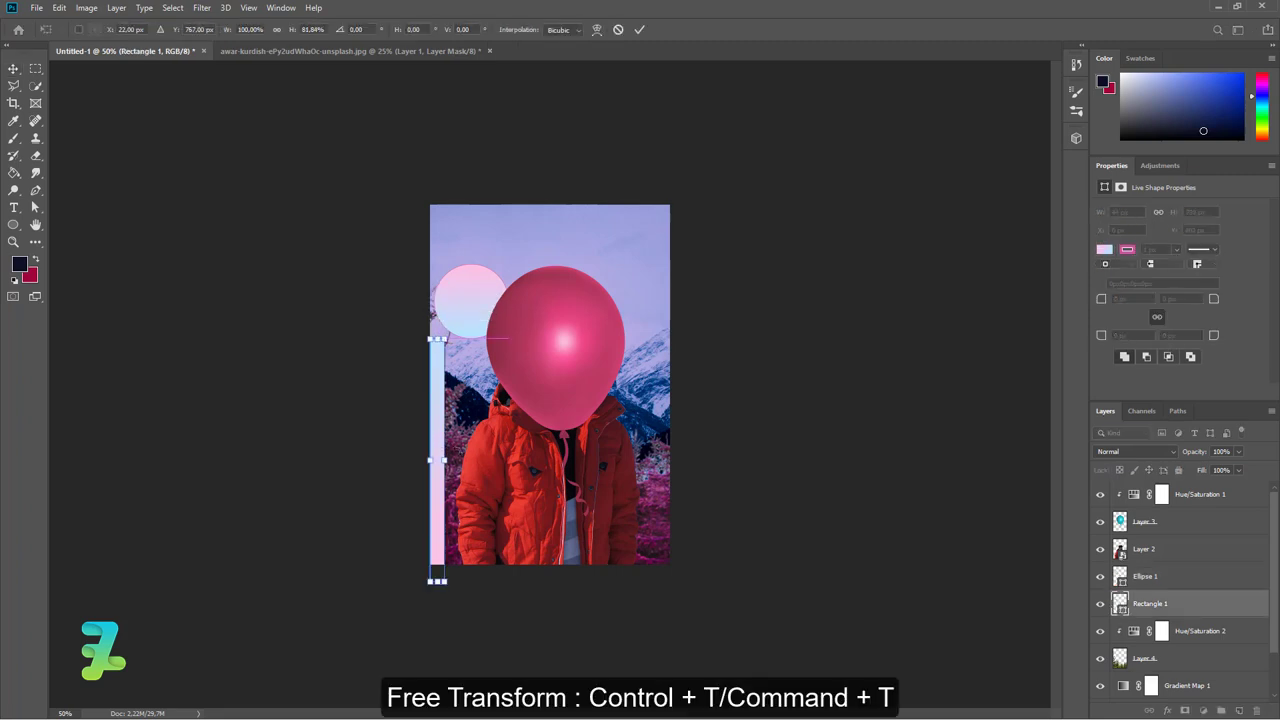
left_click_drag(438, 445, 440, 430)
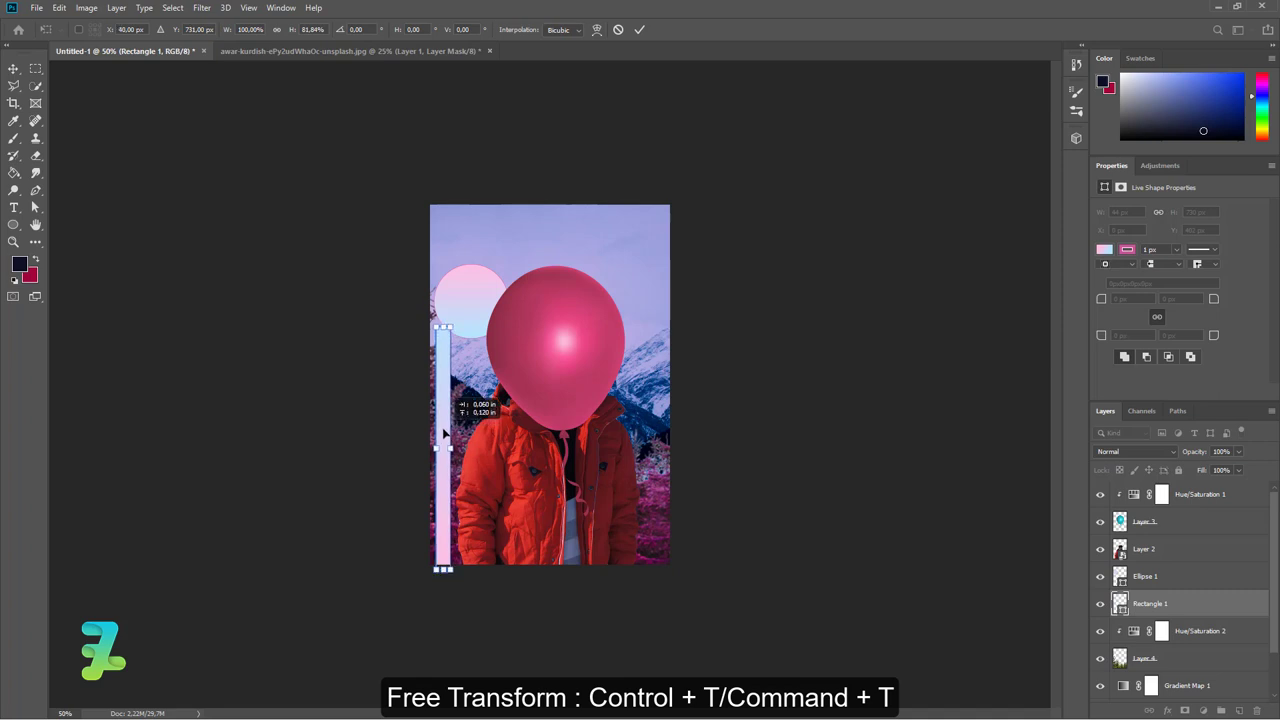
left_click_drag(447, 446, 437, 446)
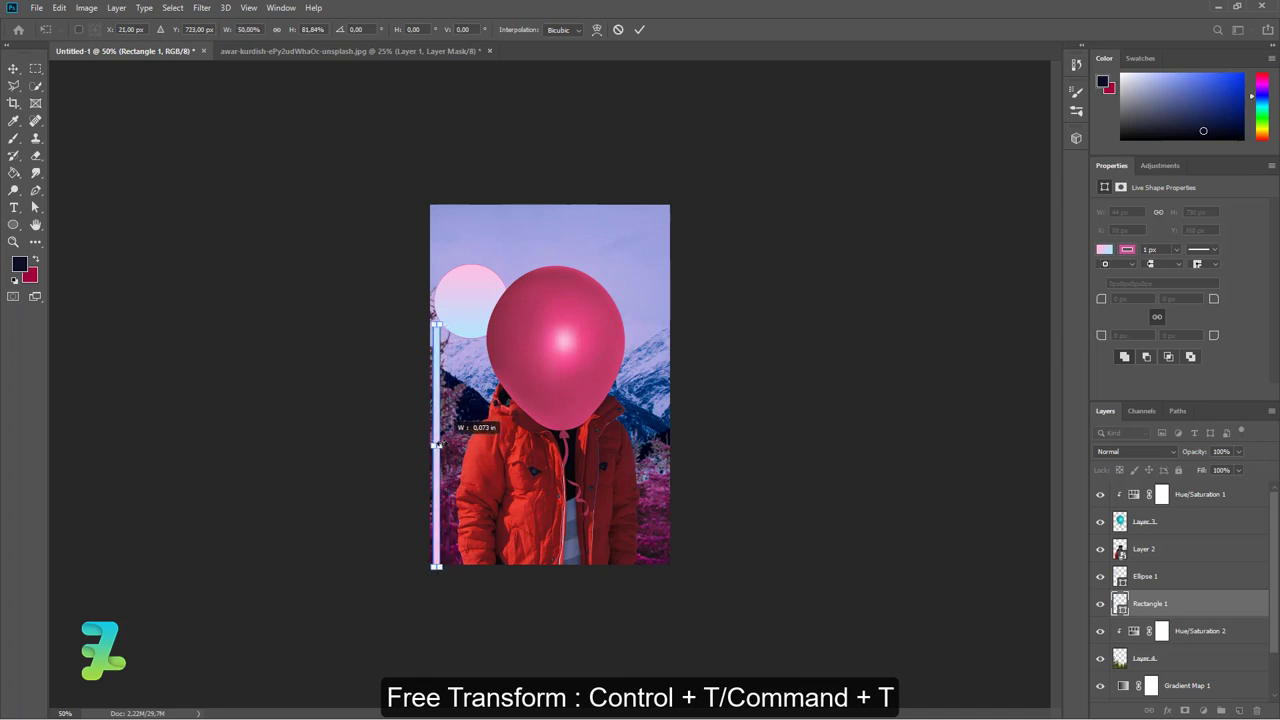
left_click(13, 68)
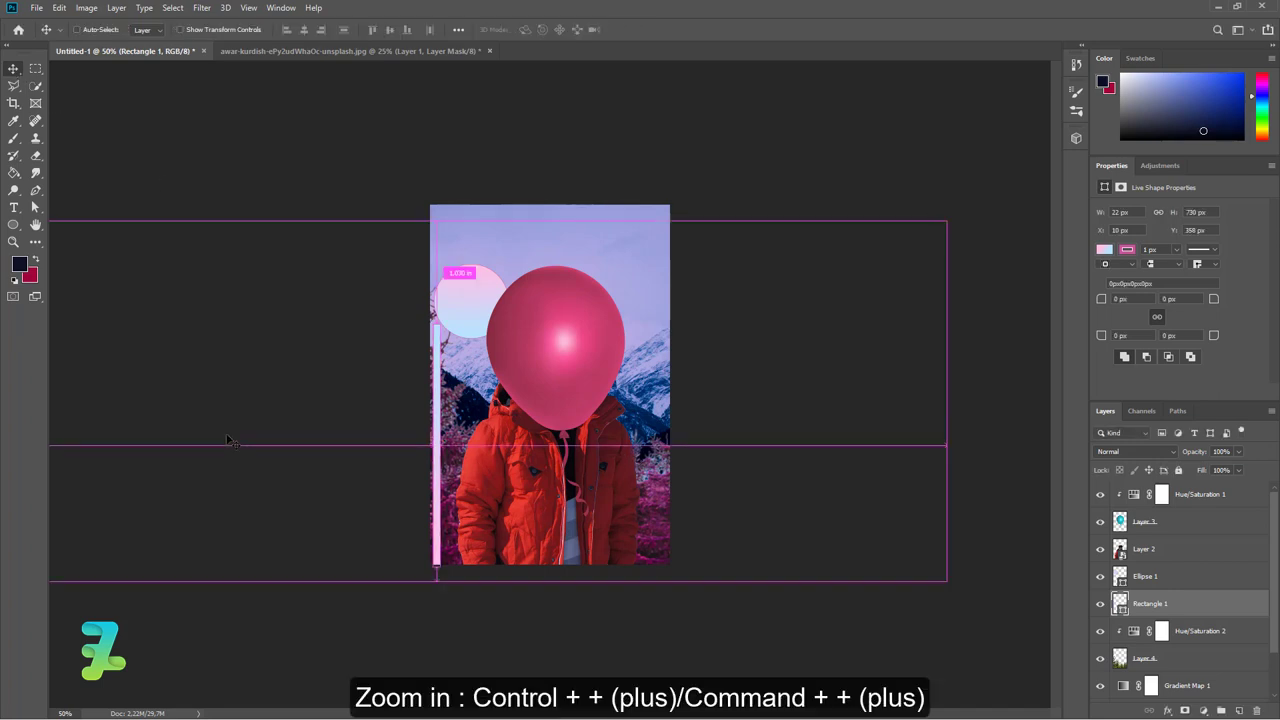
At 100% zoom, narrow the bar further into a 10 x 730 px line
key("ctrl+plus")
key("ctrl+plus")
key("ctrl+t")
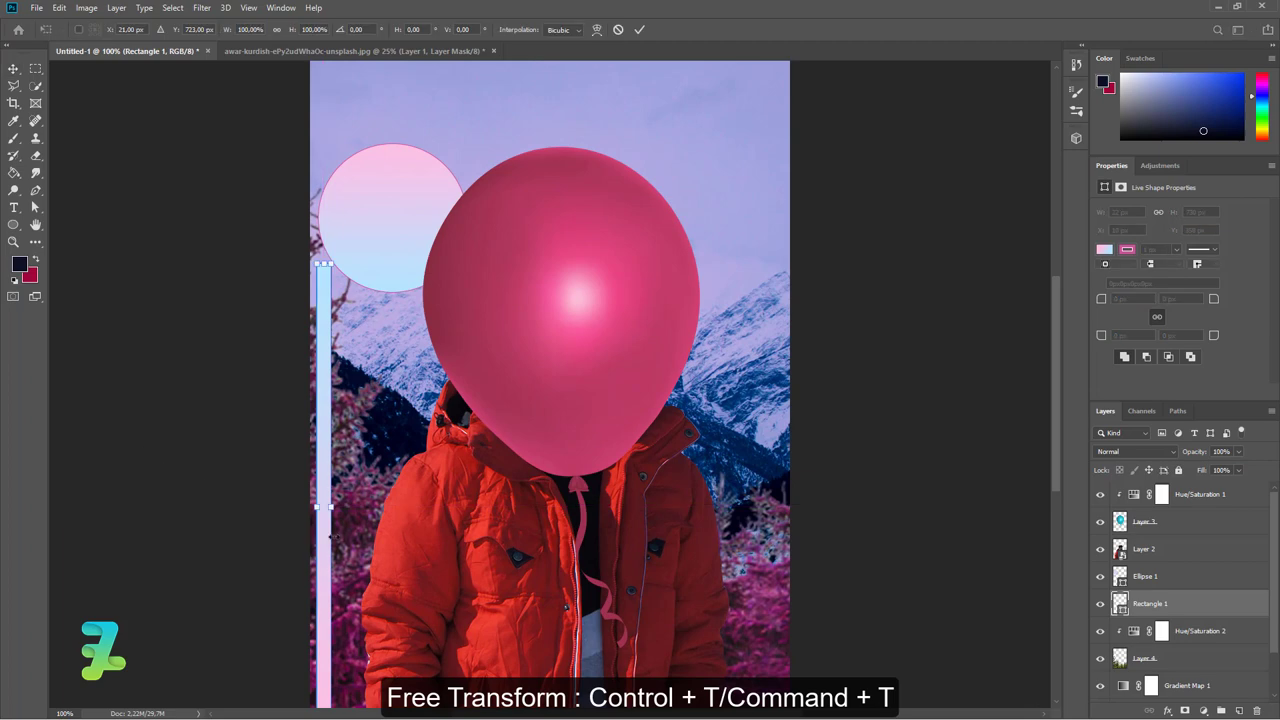
left_click_drag(328, 508, 325, 507)
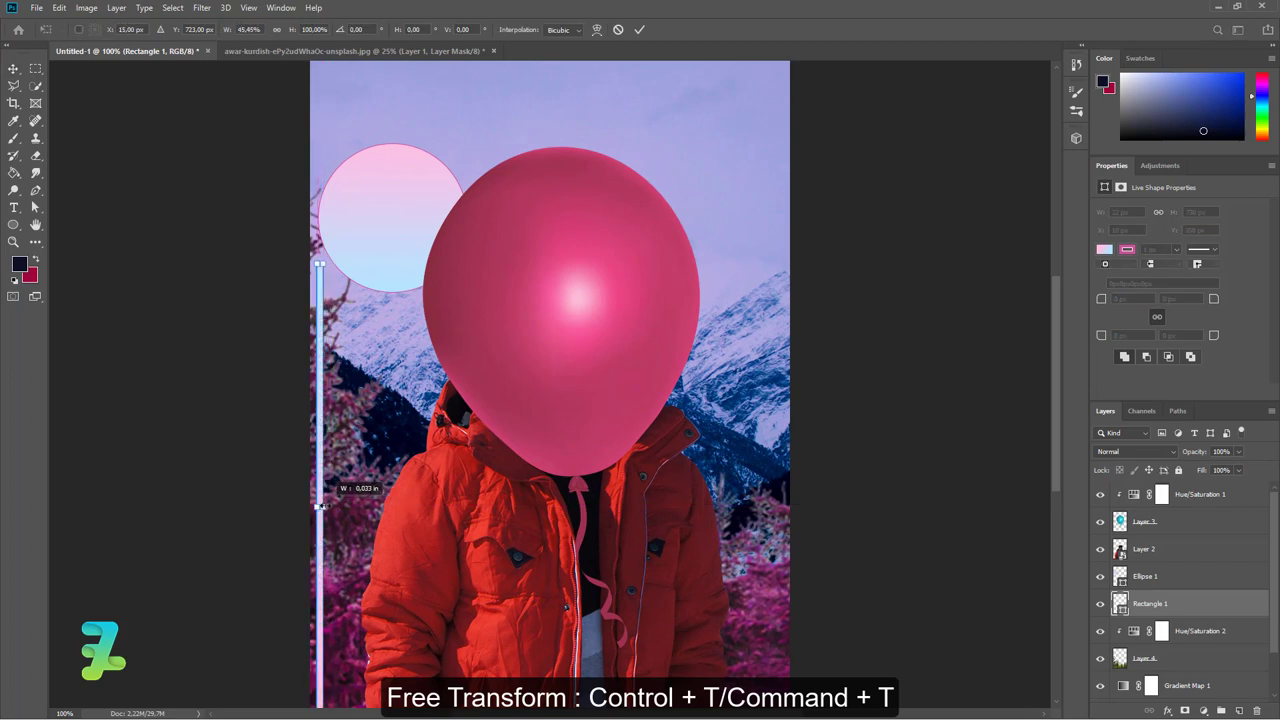
left_click(12, 68)
scroll(408, 396, "down", 1)
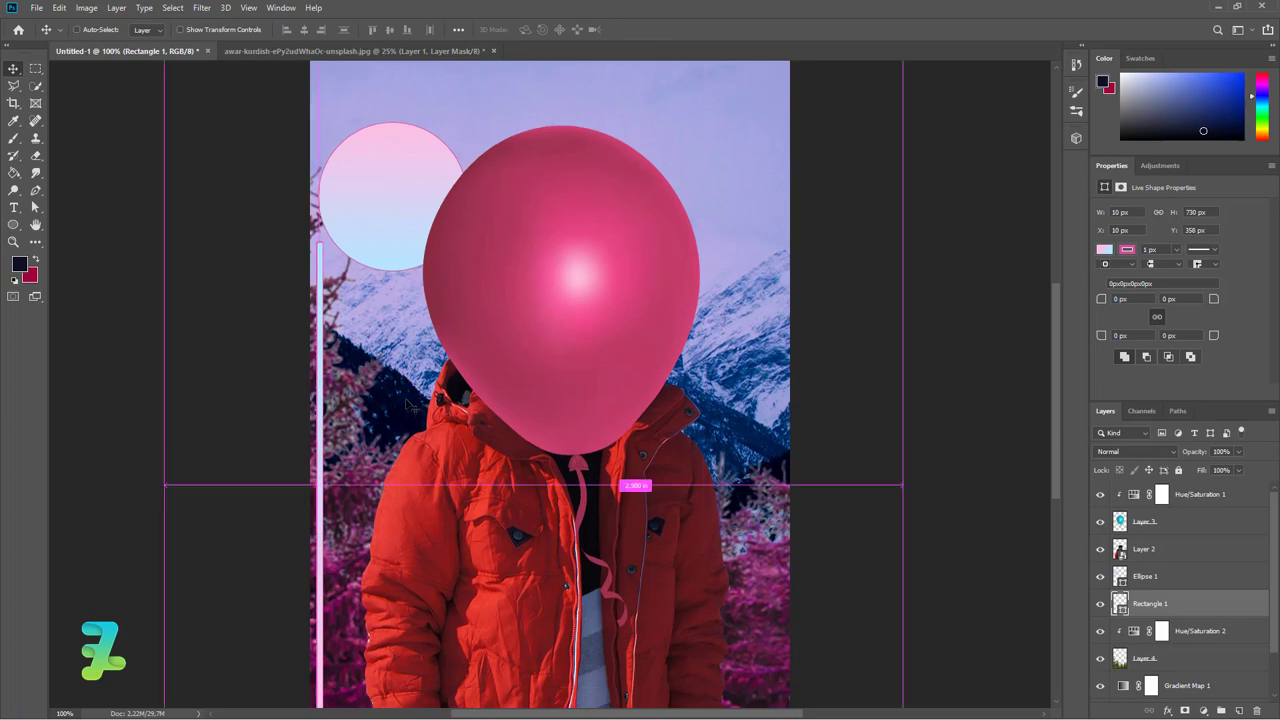
Duplicate the thin line and move the copy to the poster's right side
key("ctrl+minus")
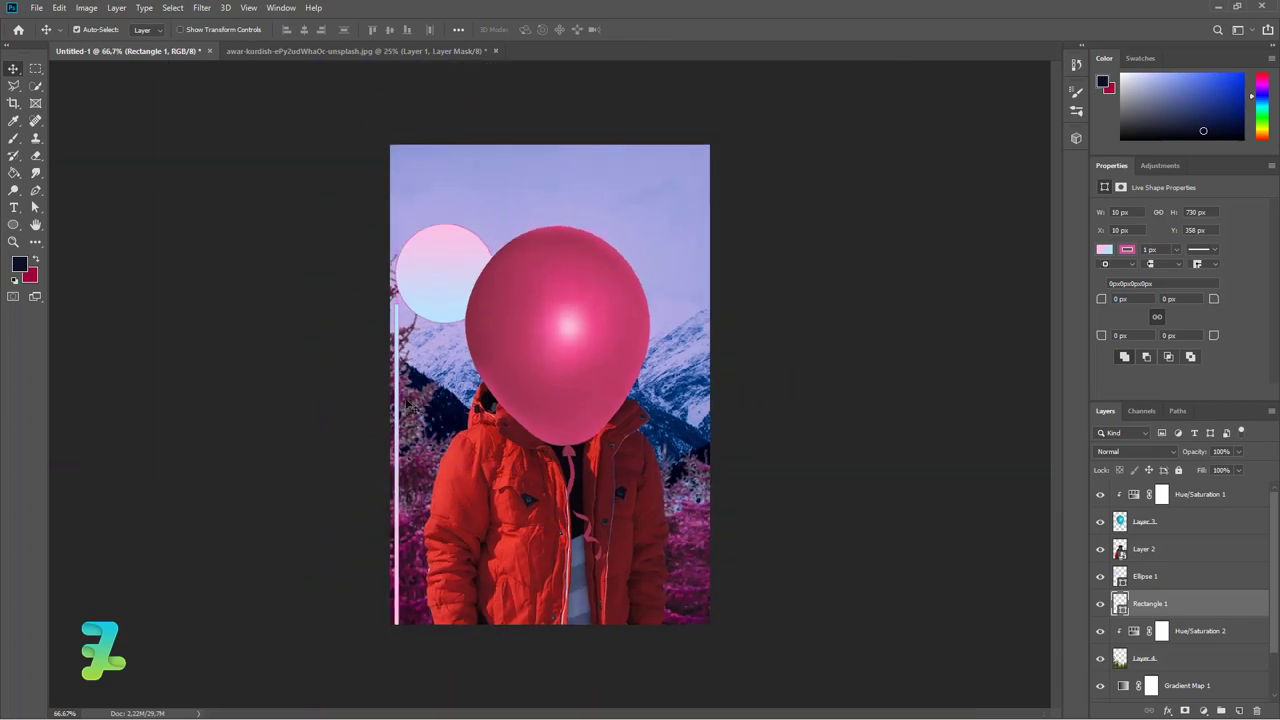
key("ctrl+j")
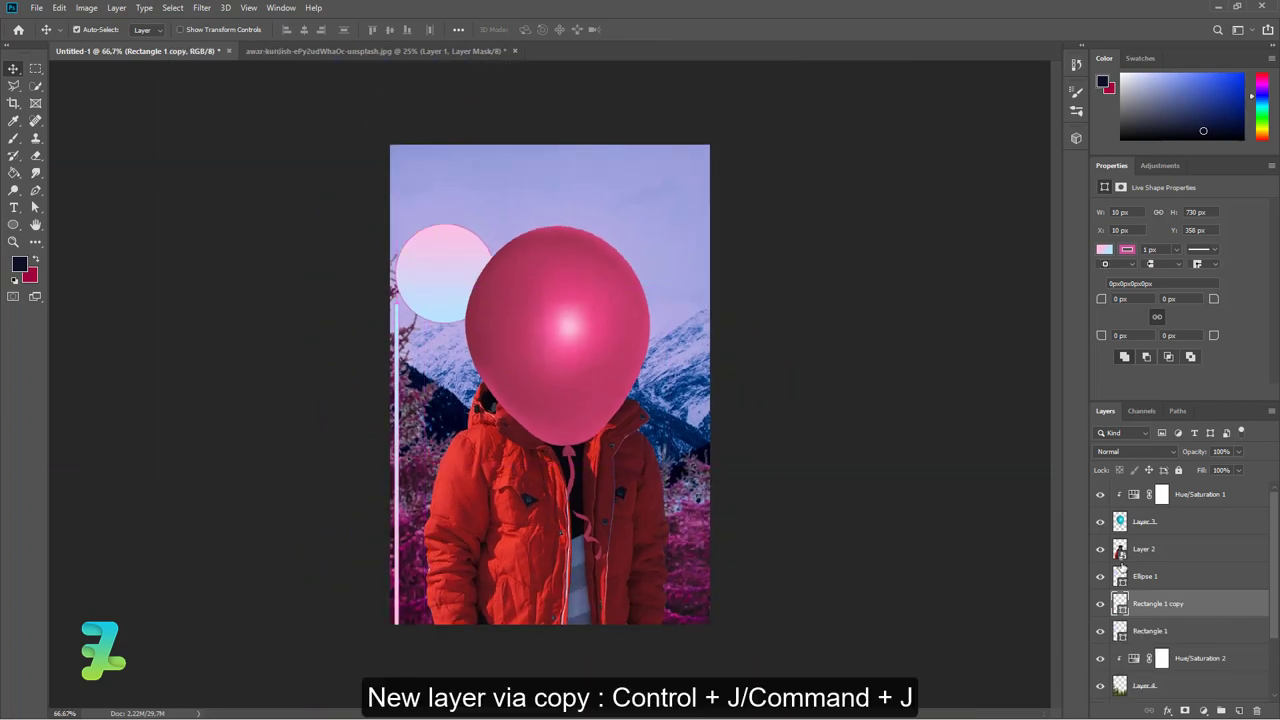
key("ctrl+t")
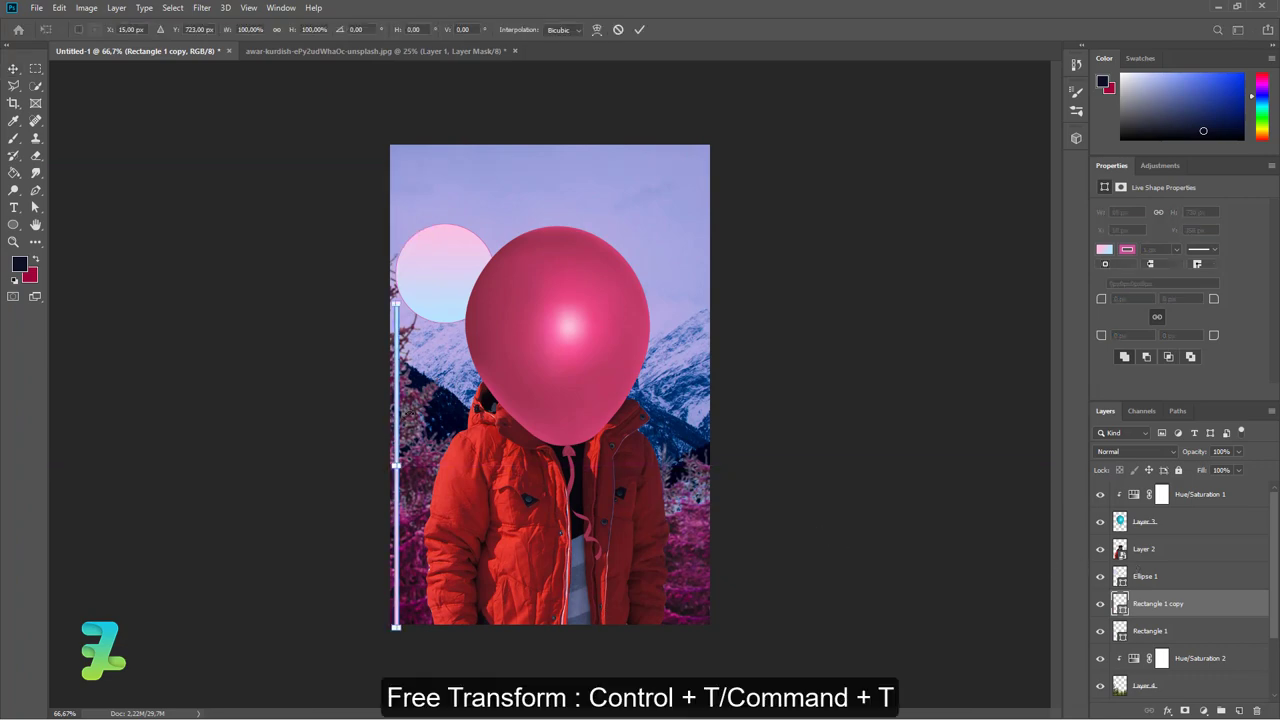
key("ctrl+plus")
key("ctrl+plus")
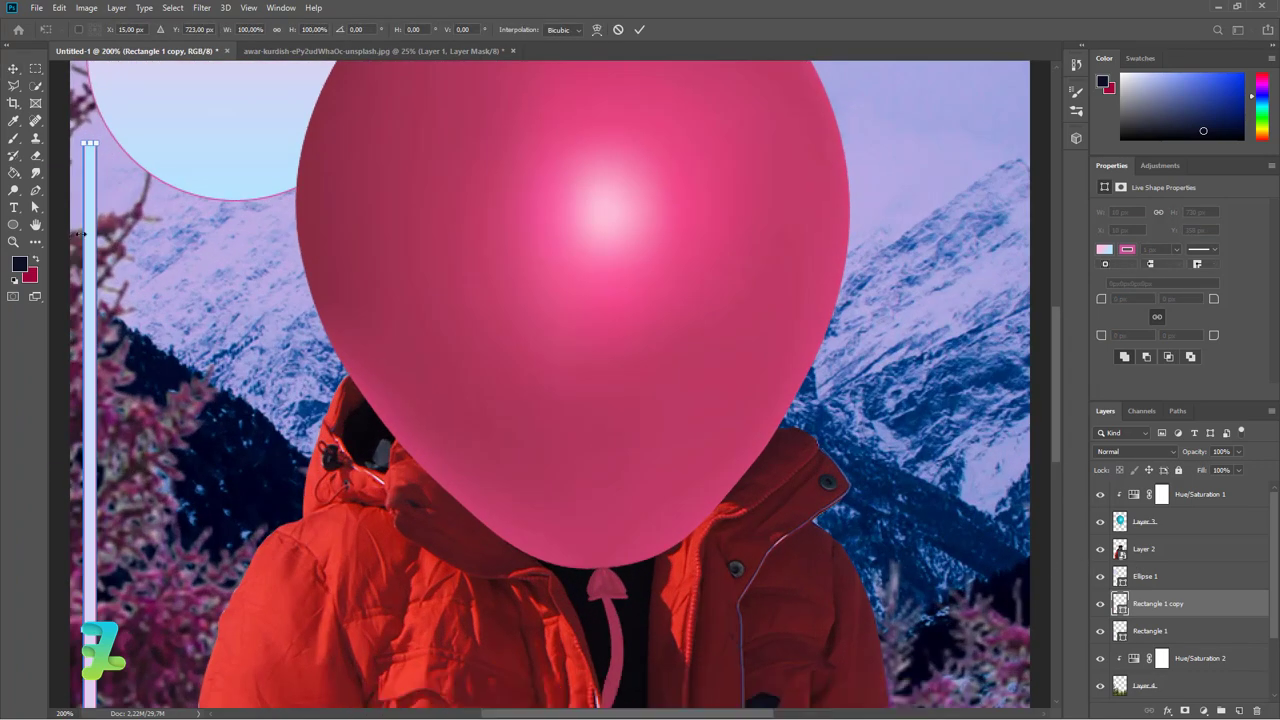
left_click_drag(90, 232, 954, 173)
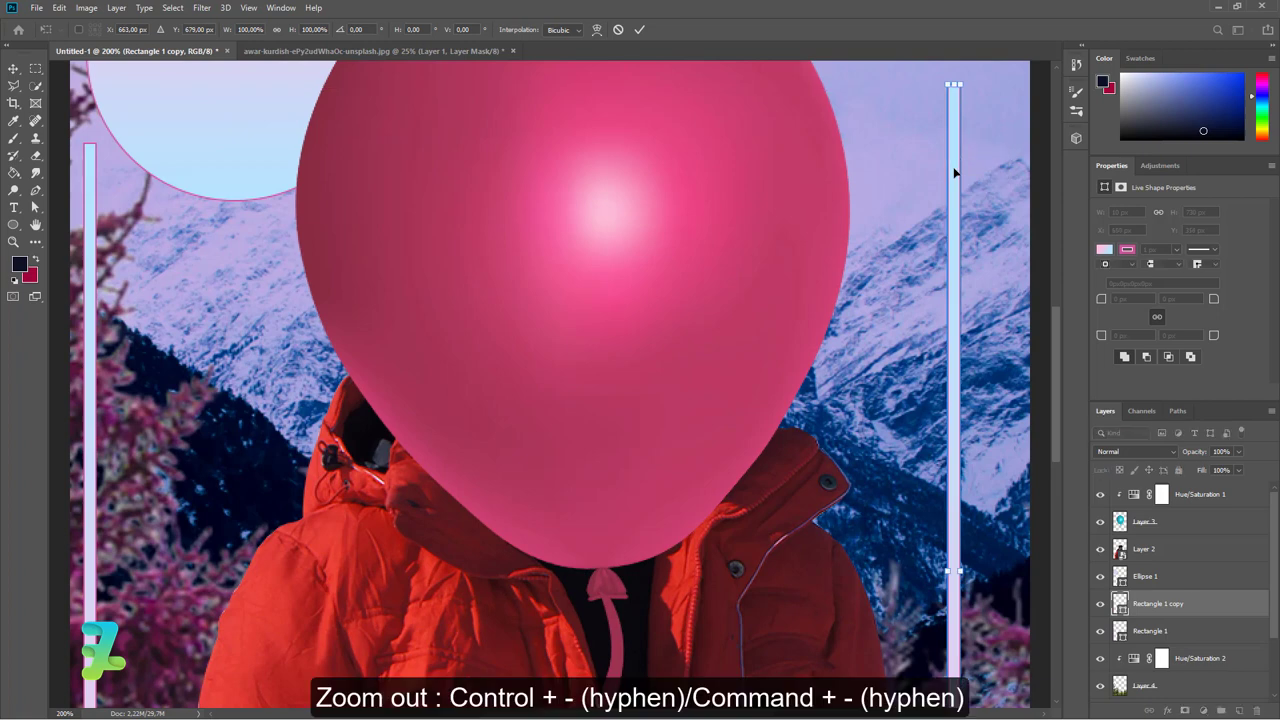
Position Rectangle 1 copy hanging from the top near the right edge and commit
key("ctrl+minus")
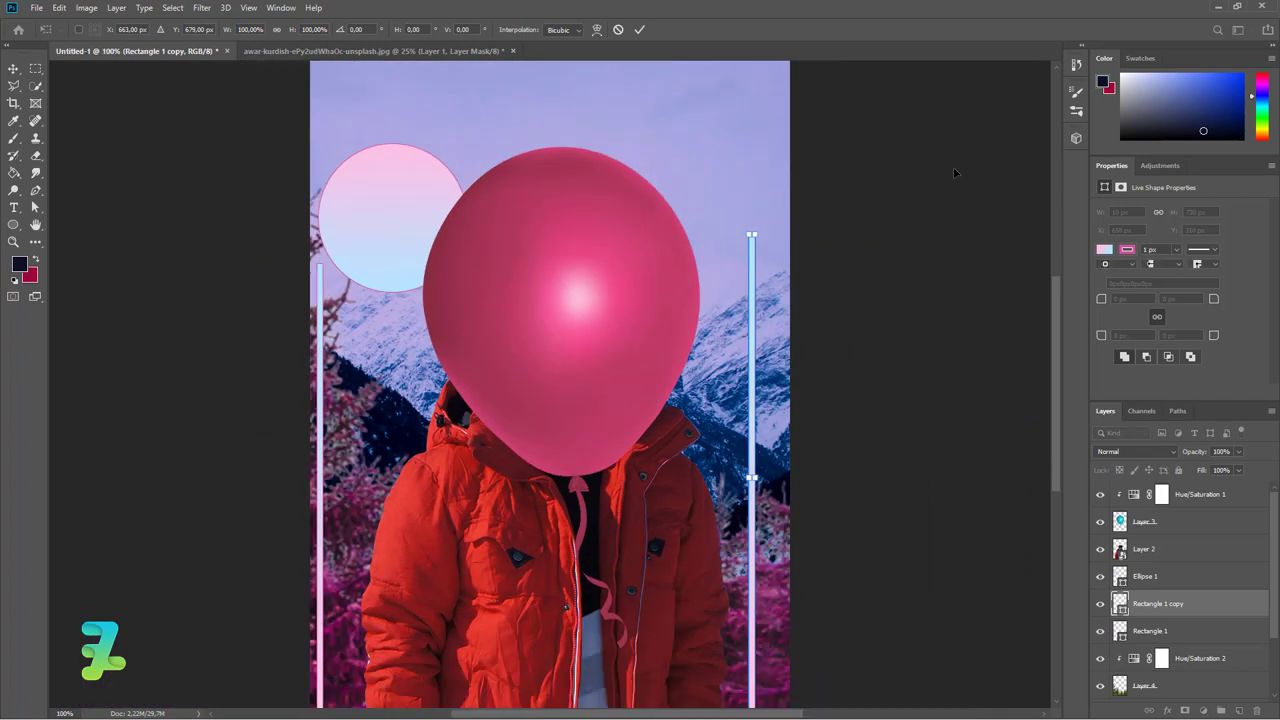
key("ctrl+minus")
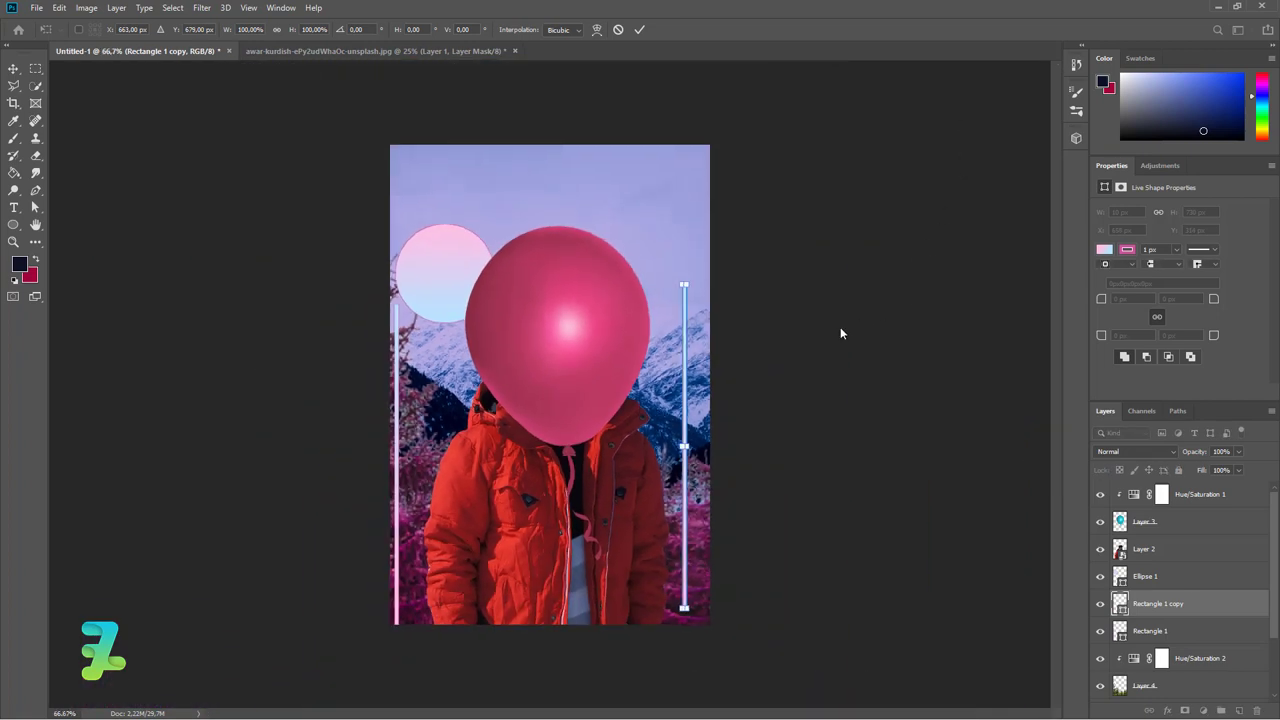
key("ctrl+plus")
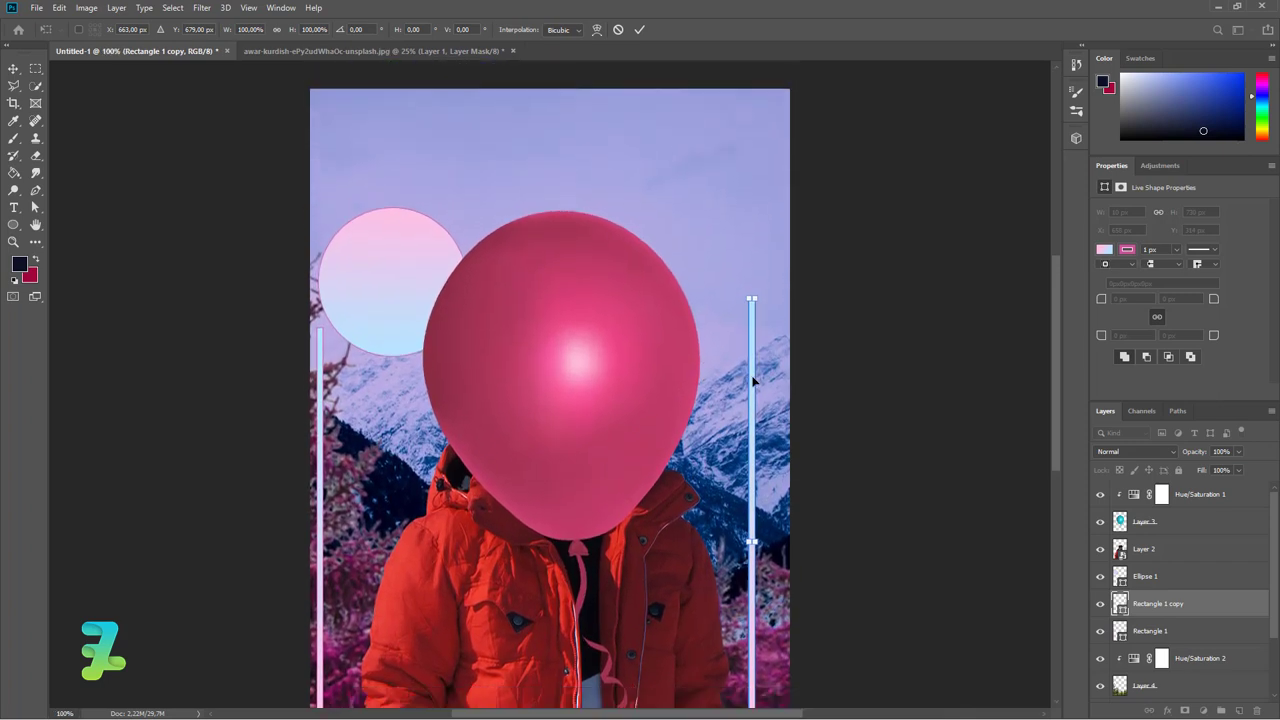
left_click_drag(753, 380, 717, 77)
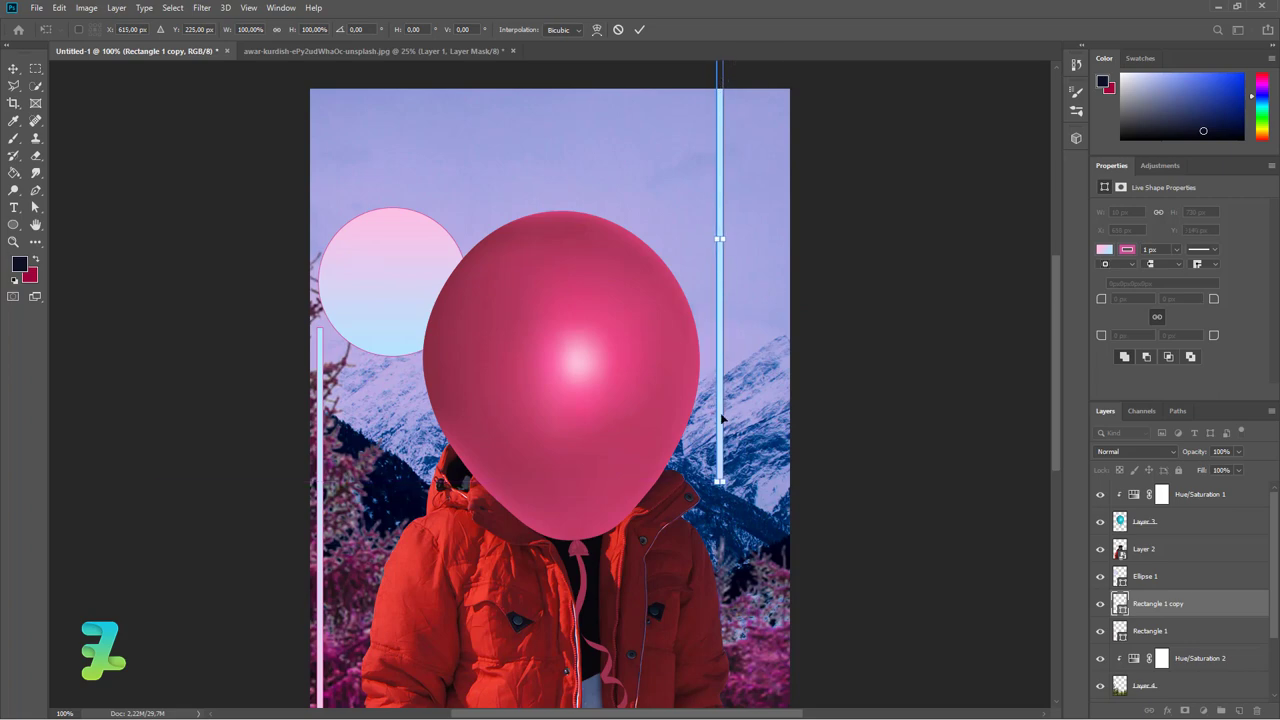
left_click_drag(722, 419, 716, 330)
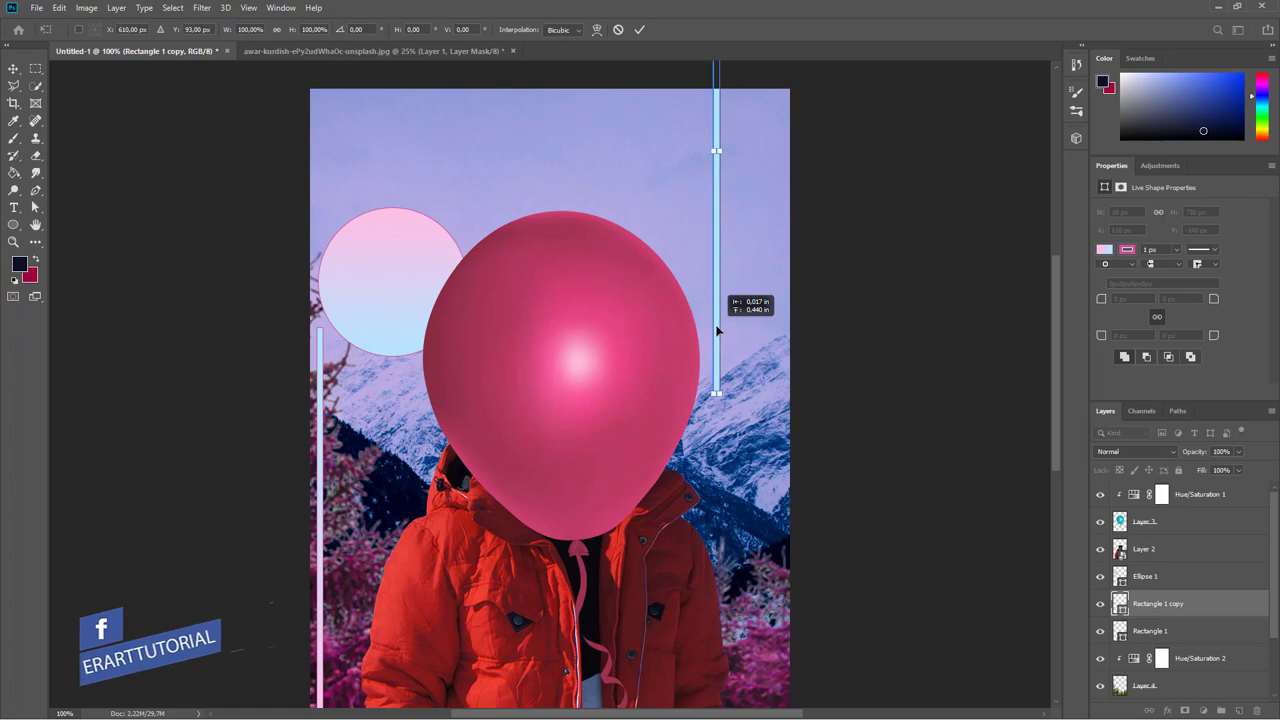
mouse_move(716, 330)
left_mouse_down()
mouse_move(768, 363)
mouse_move(768, 445)
mouse_move(768, 383)
left_mouse_up()
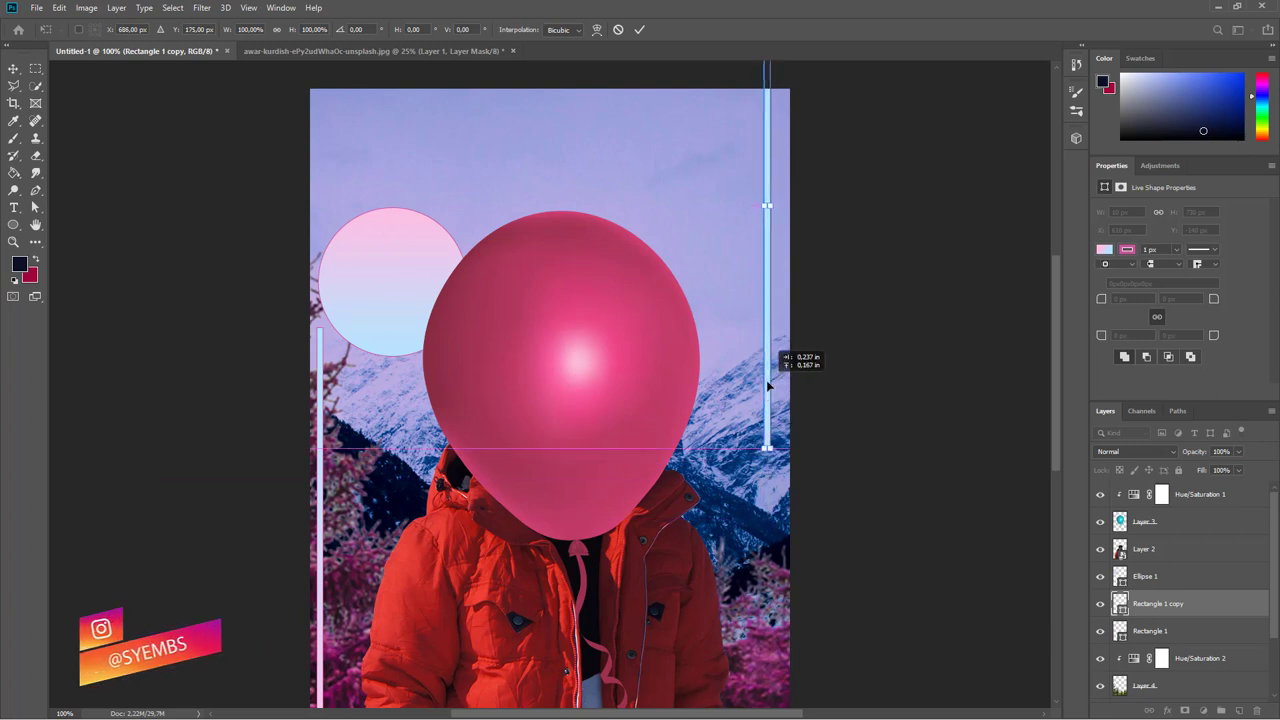
key("Return")
key("ctrl+j")
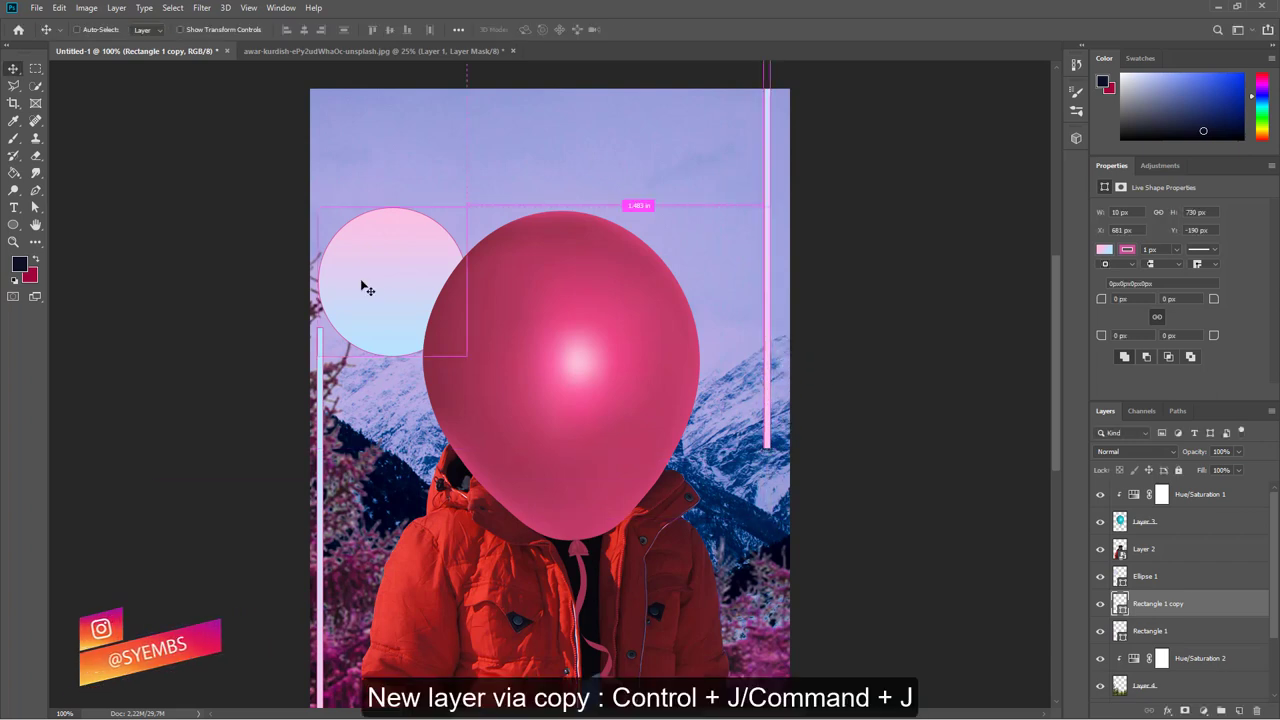
Undo the accidental move and the stray duplicate bar layer
mouse_move(383, 291)
left_mouse_down()
mouse_move(749, 566)
mouse_move(1028, 586)
left_mouse_up()
key("ctrl+z")
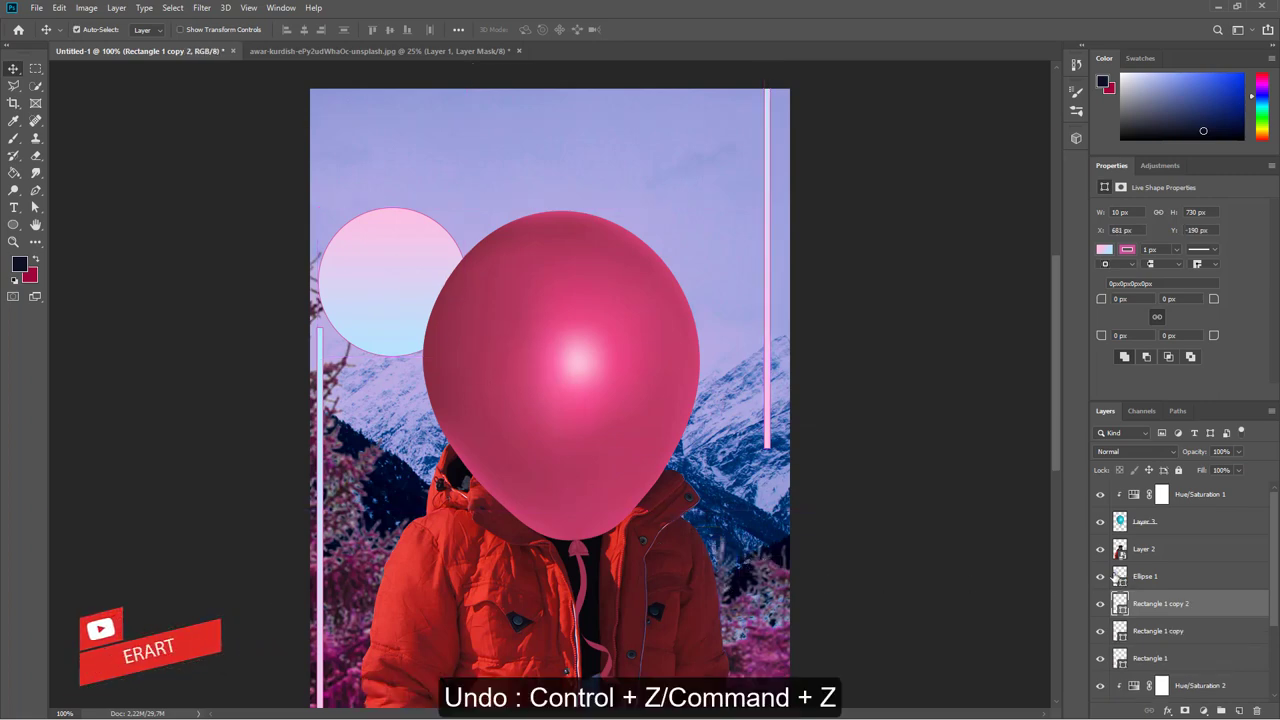
key("ctrl+z")
Duplicate Ellipse 1 and move the copy to X 473, Y 668 near the lower-right edge
left_click(1120, 577)
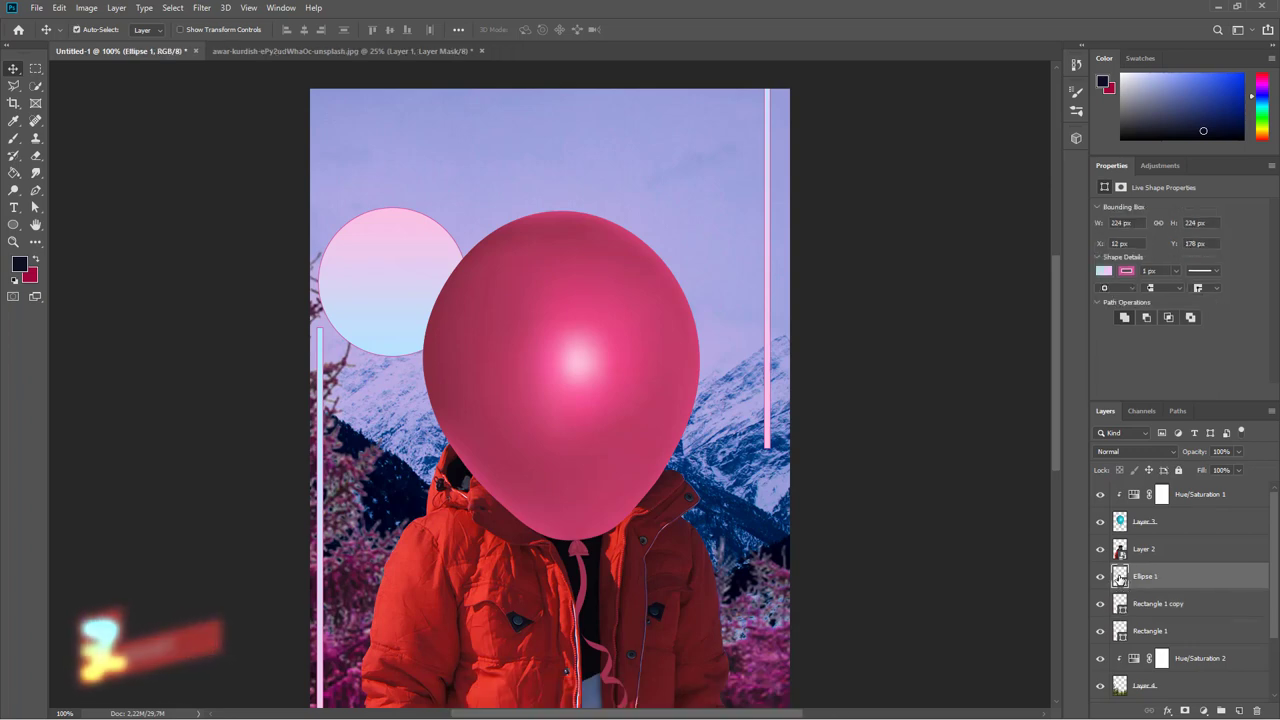
key("ctrl+j")
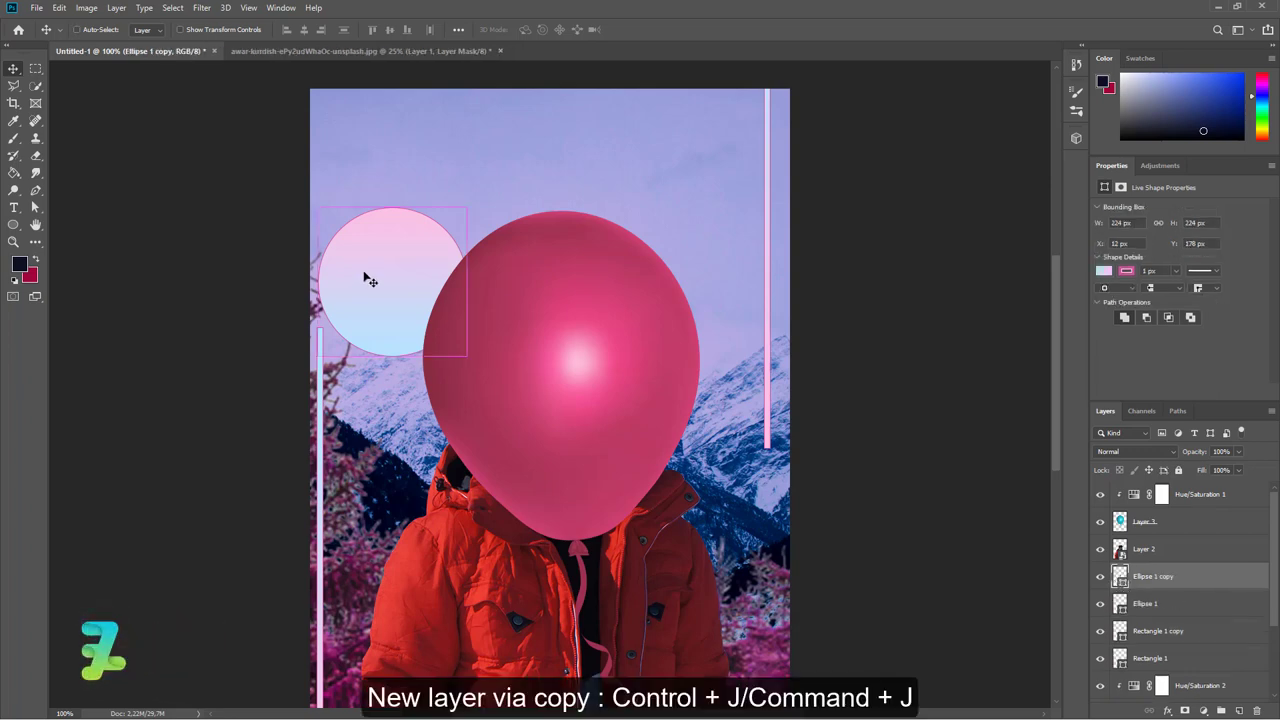
left_click_drag(367, 280, 697, 583)
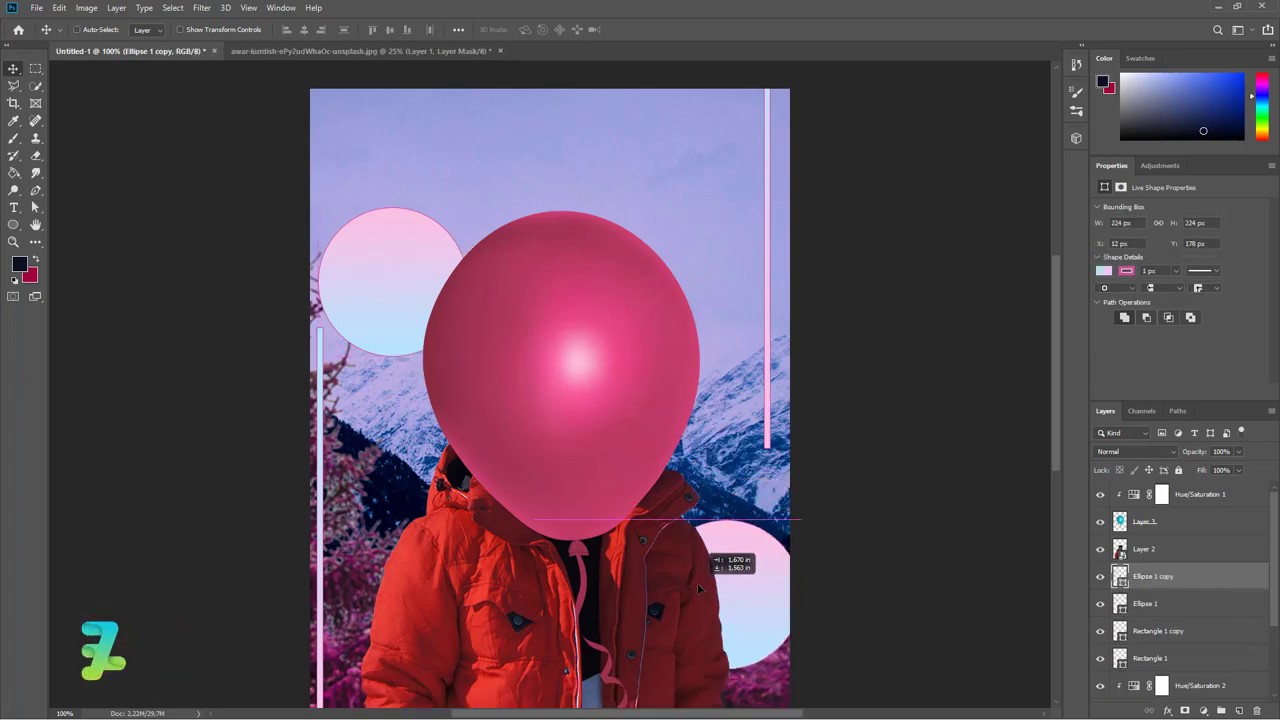
left_click_drag(697, 583, 705, 641)
scroll(706, 643, "down", 2)
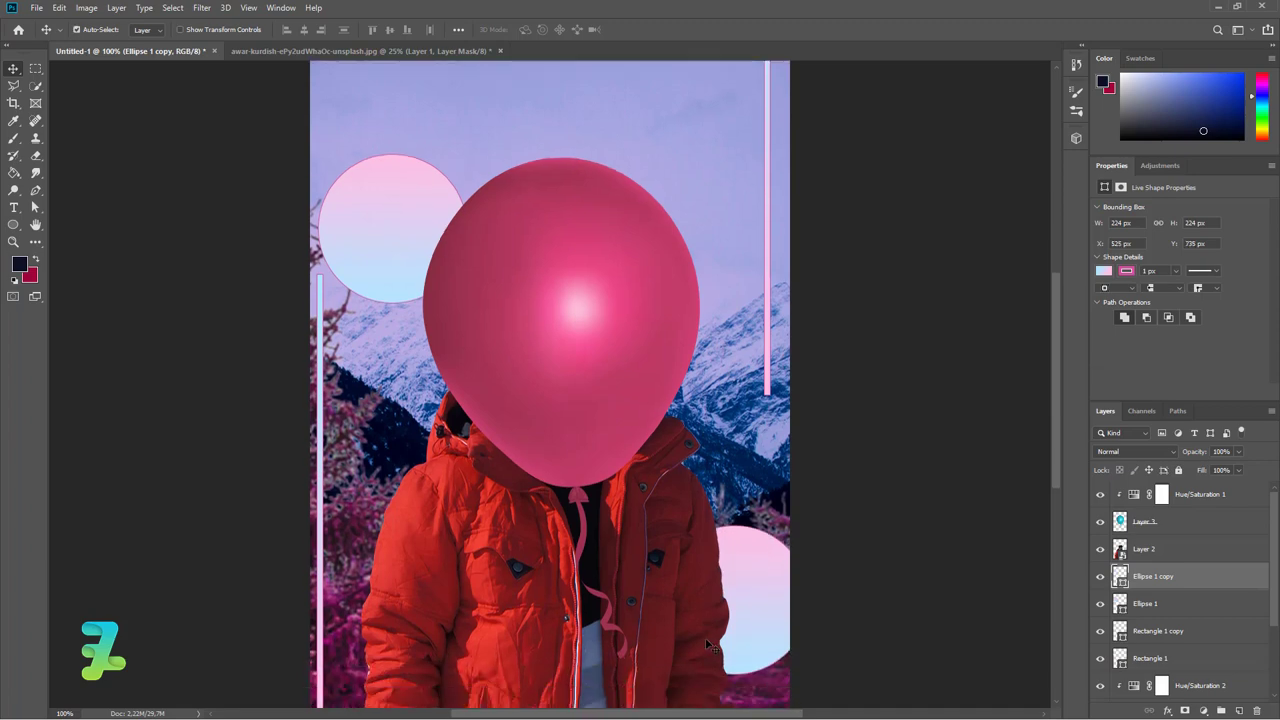
scroll(706, 645, "down", 2)
left_click_drag(737, 586, 703, 540)
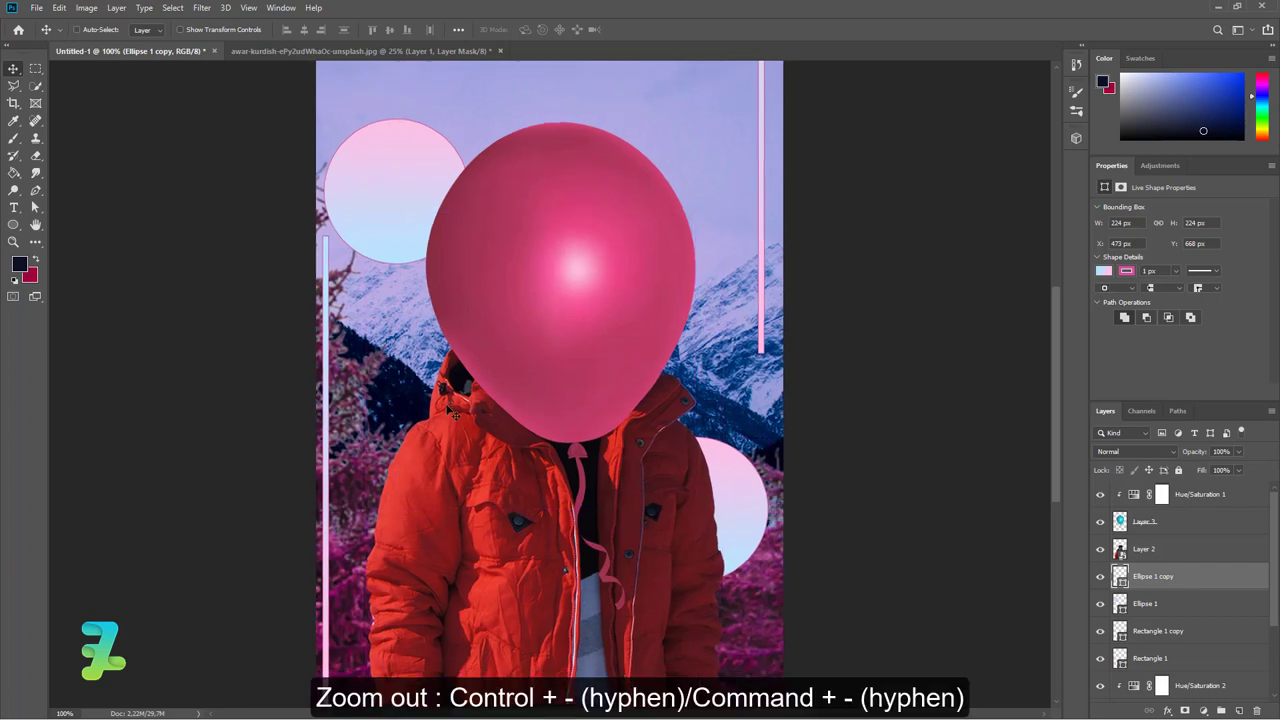
key("ctrl+minus")
key("ctrl+minus")
With the Brush tool, add Layer 5 above Hue/Saturation 1 and set the foreground to white
key("ctrl+plus")
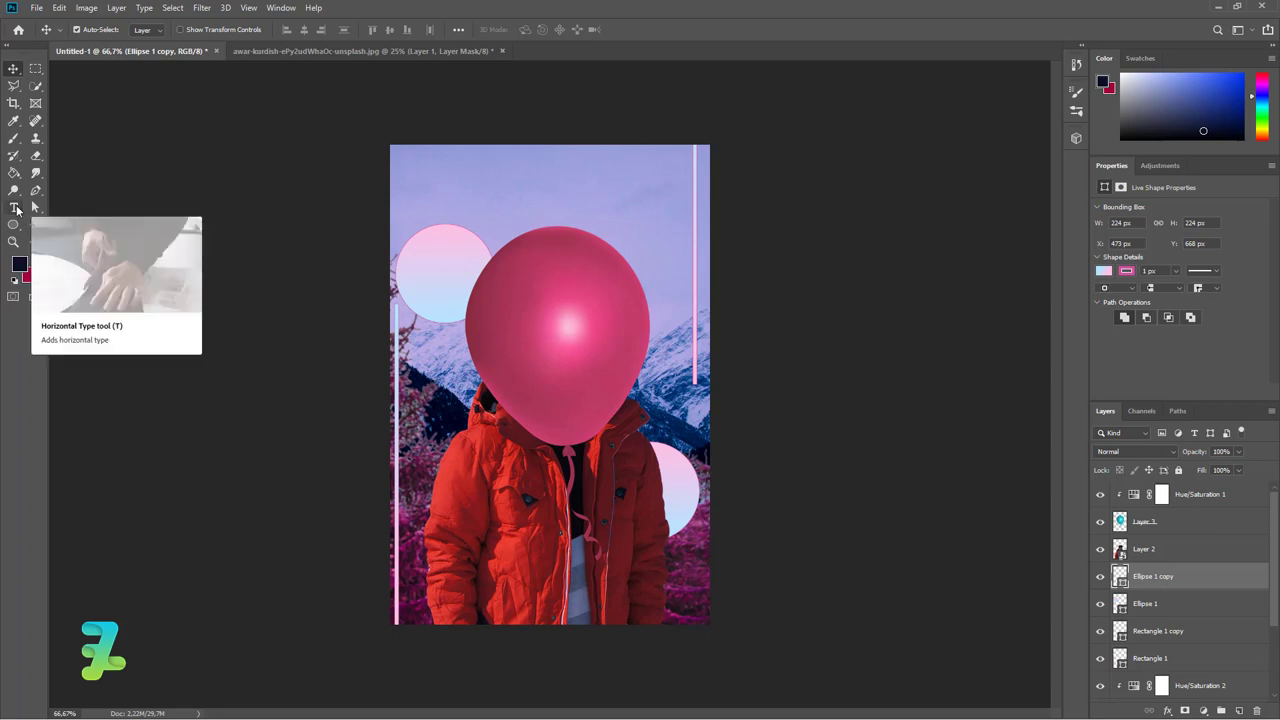
left_click(13, 137)
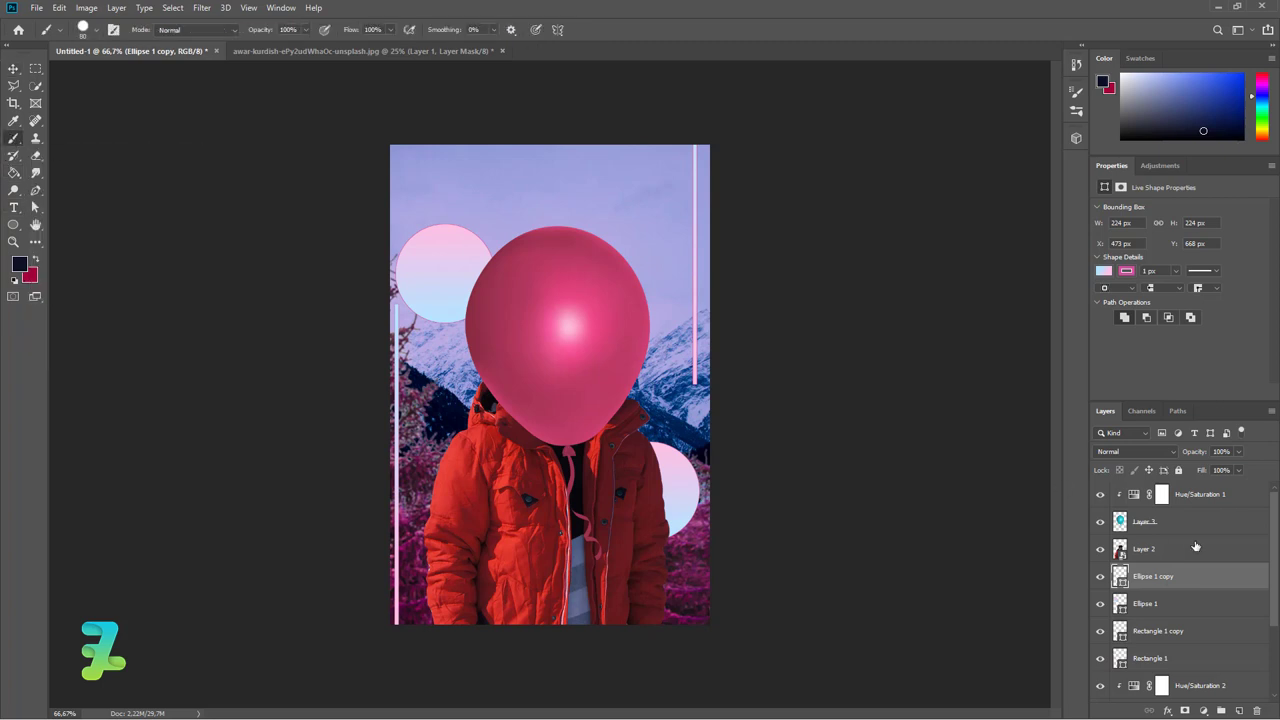
left_click(1205, 494)
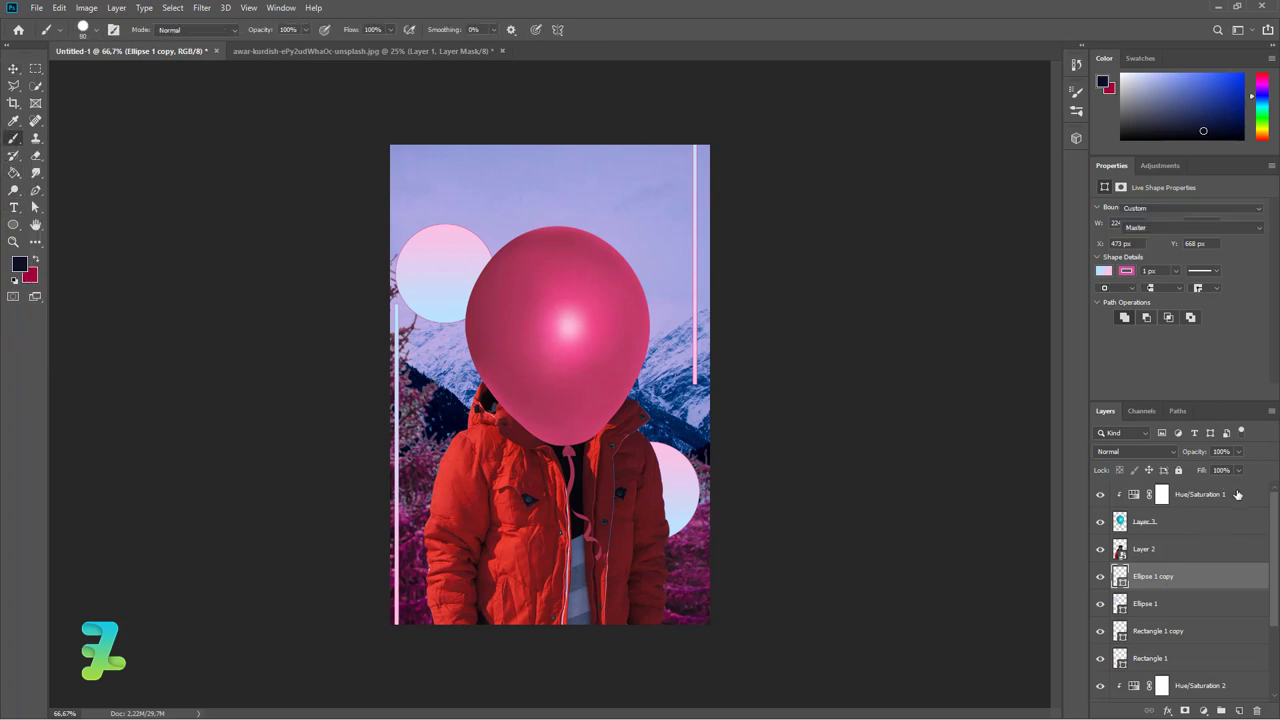
left_click(1240, 709)
left_click(18, 262)
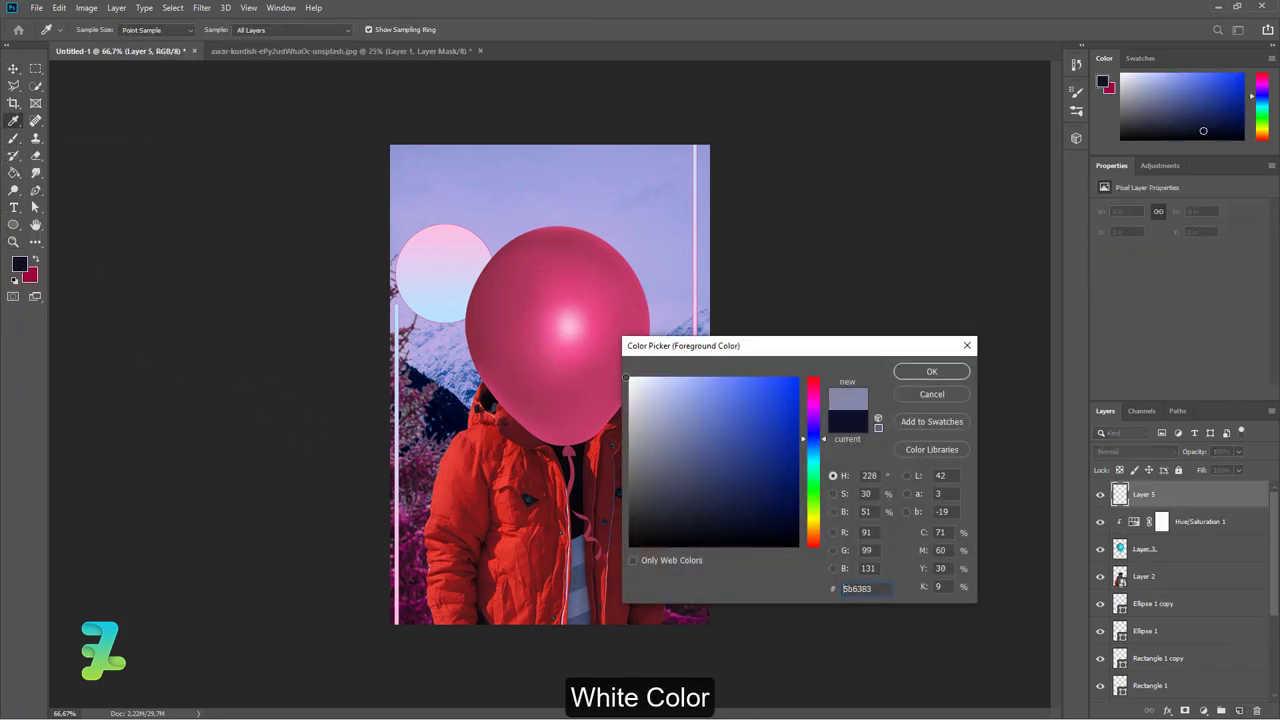
left_click(626, 377)
left_click(931, 371)
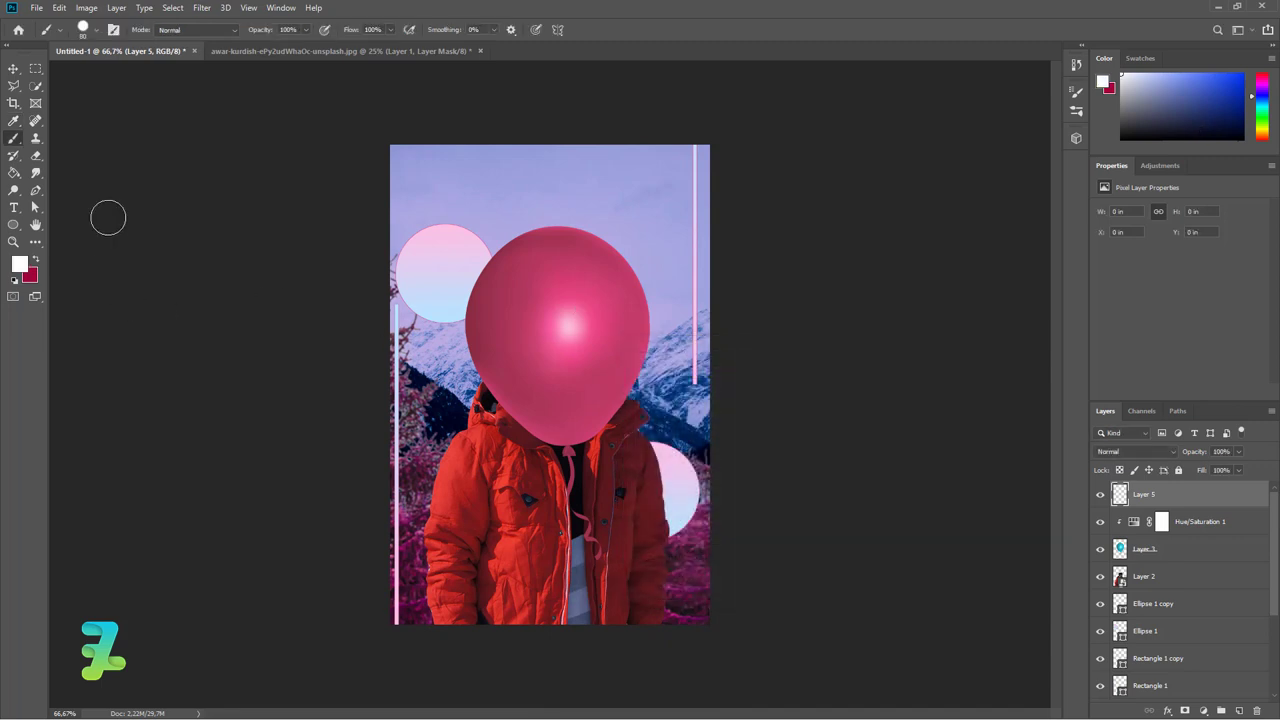
Choose the first brush in the cloud brushes folder and shrink it to 800 px
left_click(96, 30)
scroll(30, 212, "down", 5)
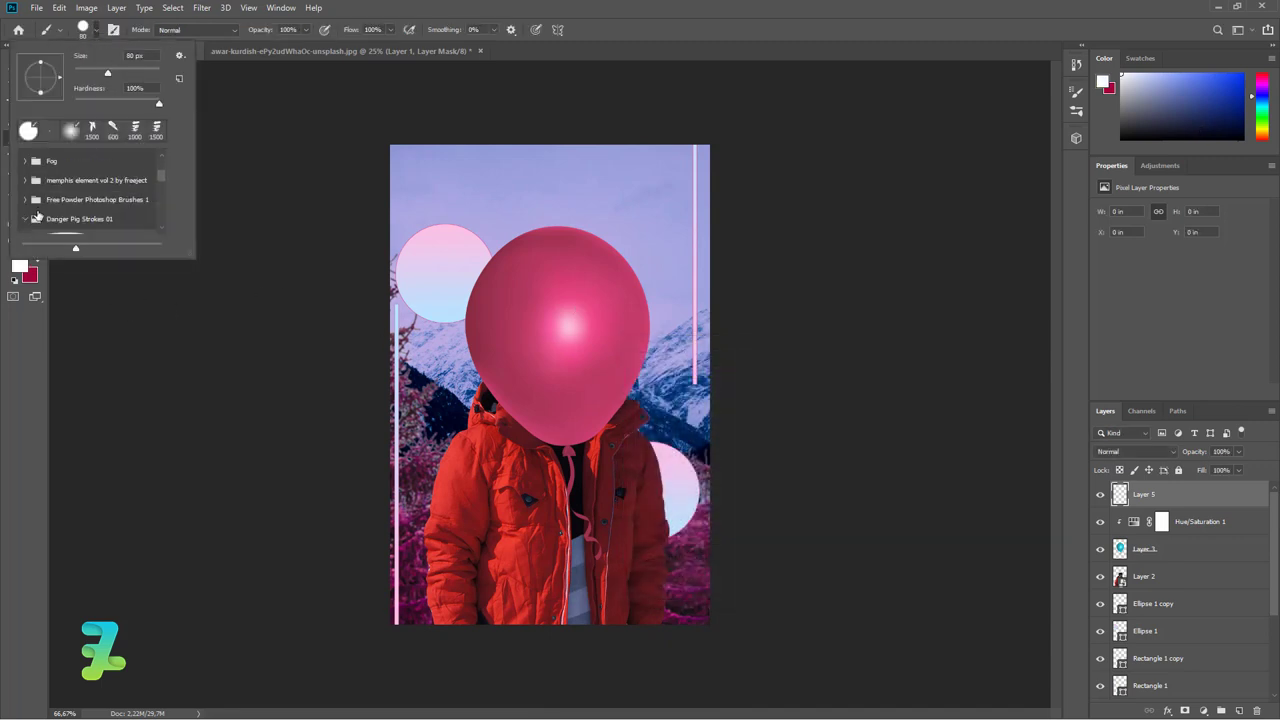
left_click(25, 210)
left_click(26, 178)
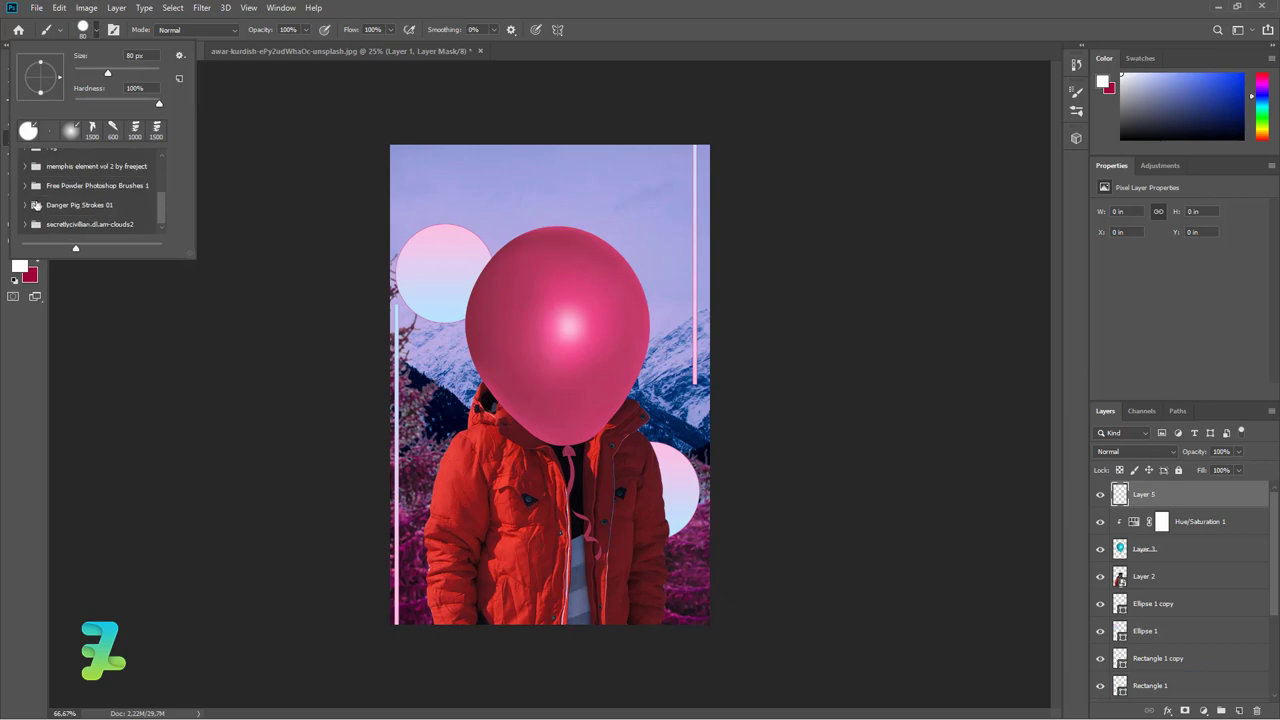
left_click(30, 224)
left_click(90, 208)
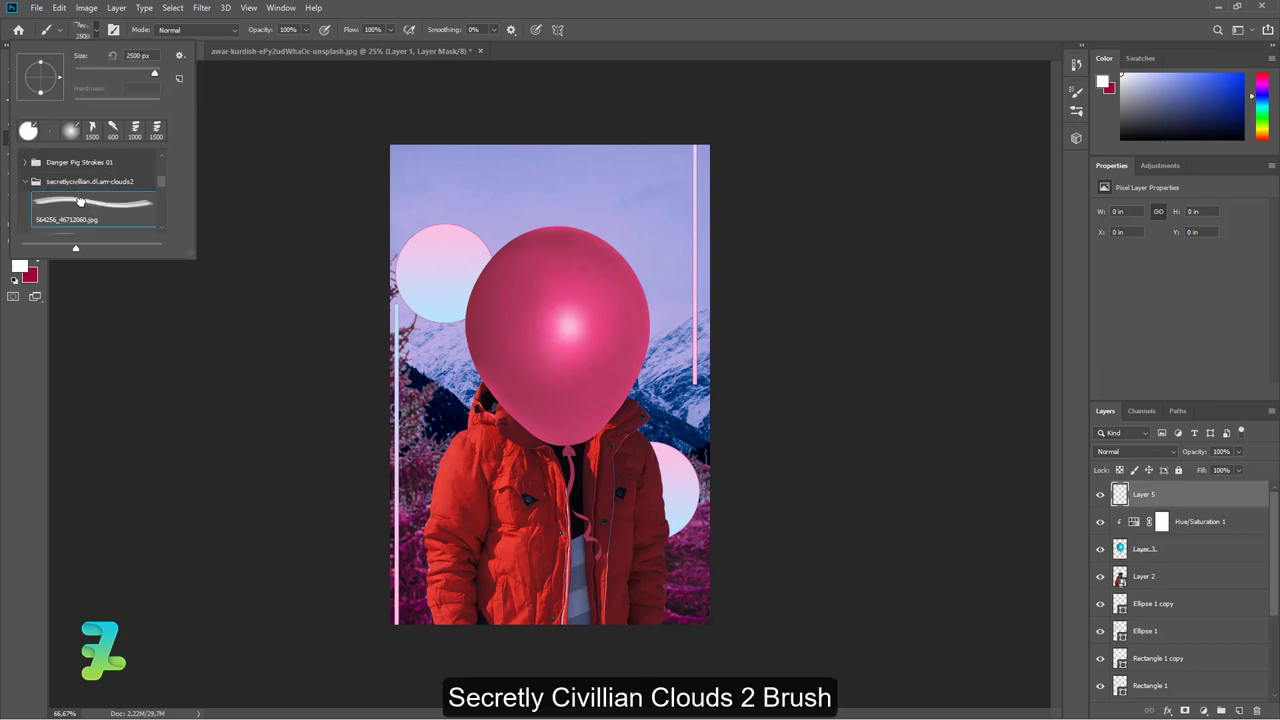
left_click(90, 30)
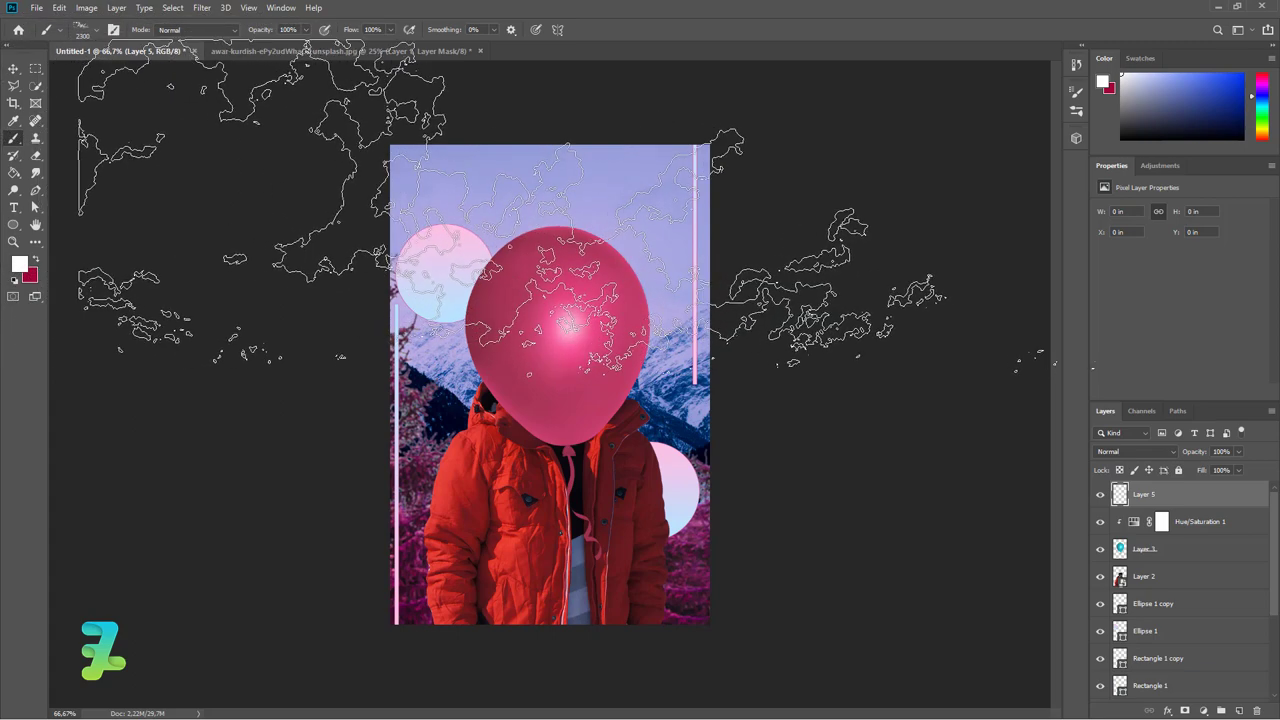
key("bracketleft")
key("bracketleft")
key("bracketleft")
key("bracketleft")
key("bracketleft")
key("bracketleft")
key("bracketleft")
key("bracketleft")
key("bracketleft")
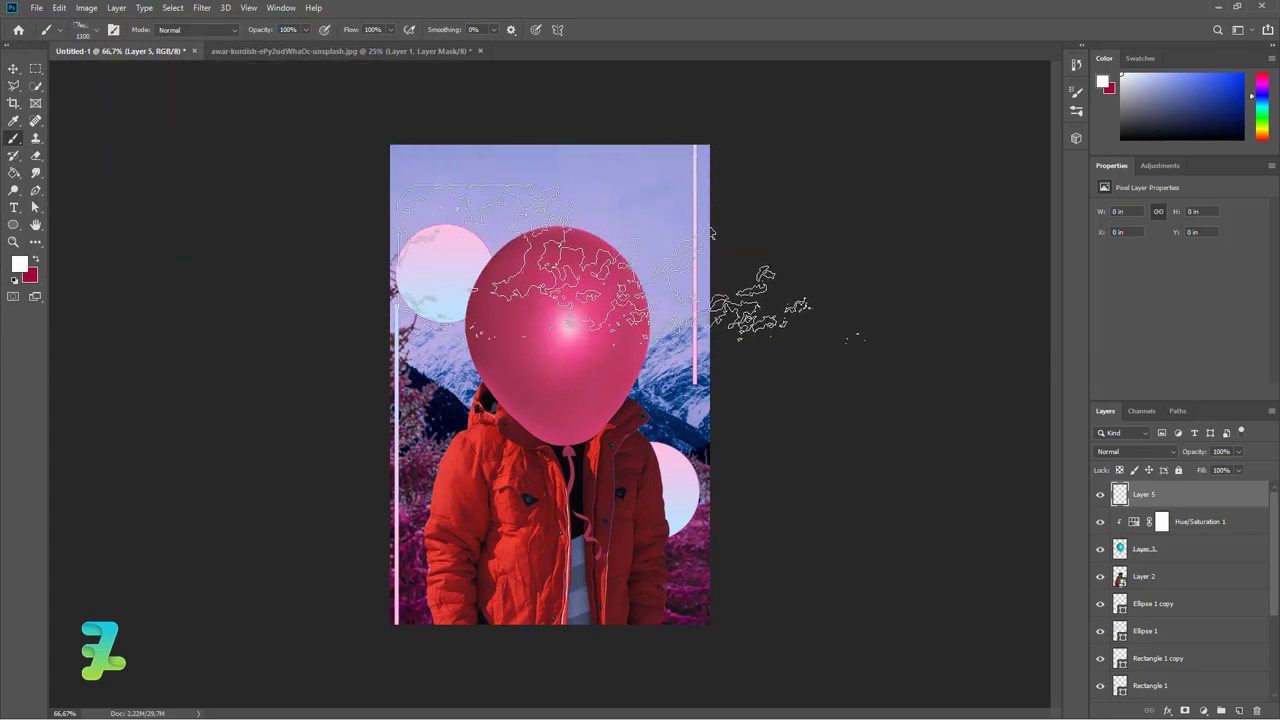
key("bracketleft")
key("bracketleft")
key("bracketleft")
key("bracketleft")
key("bracketleft")
key("bracketleft")
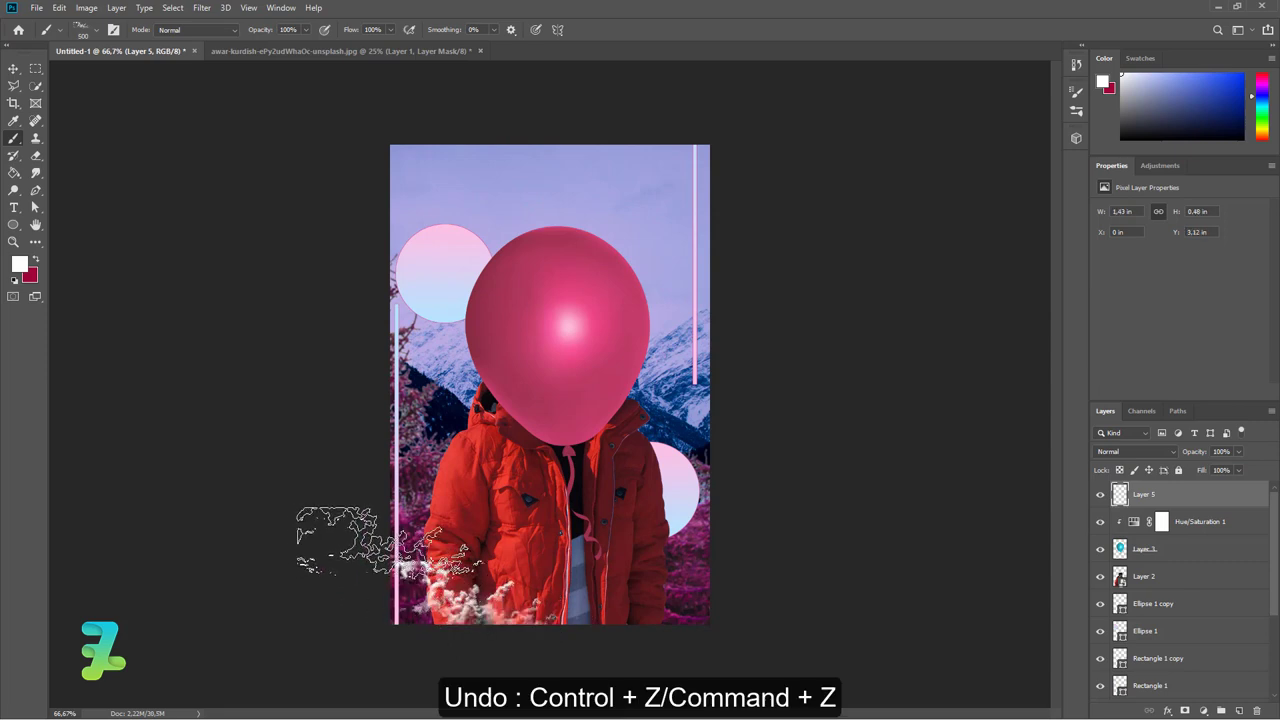
Switch to another cloud brush at 300 px and stamp a cloud beside the balloon's top right
left_click(95, 32)
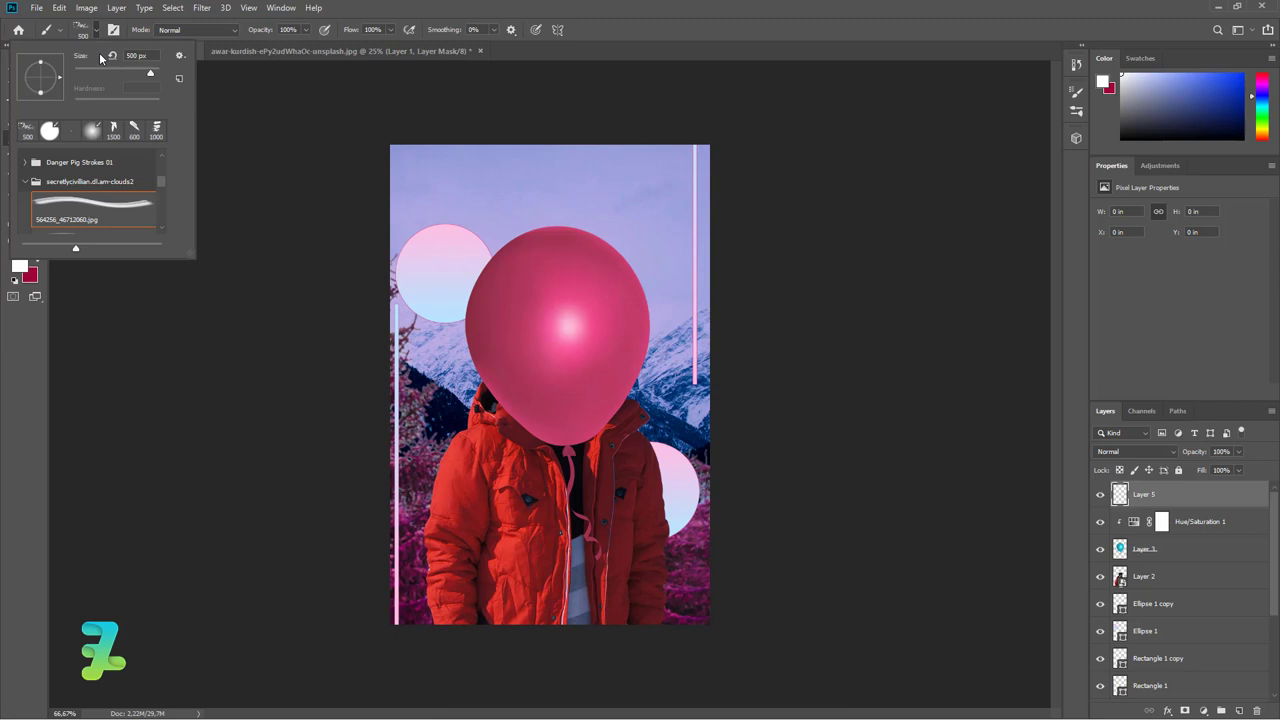
scroll(106, 212, "down", 1)
scroll(106, 212, "down", 2)
left_click(106, 212)
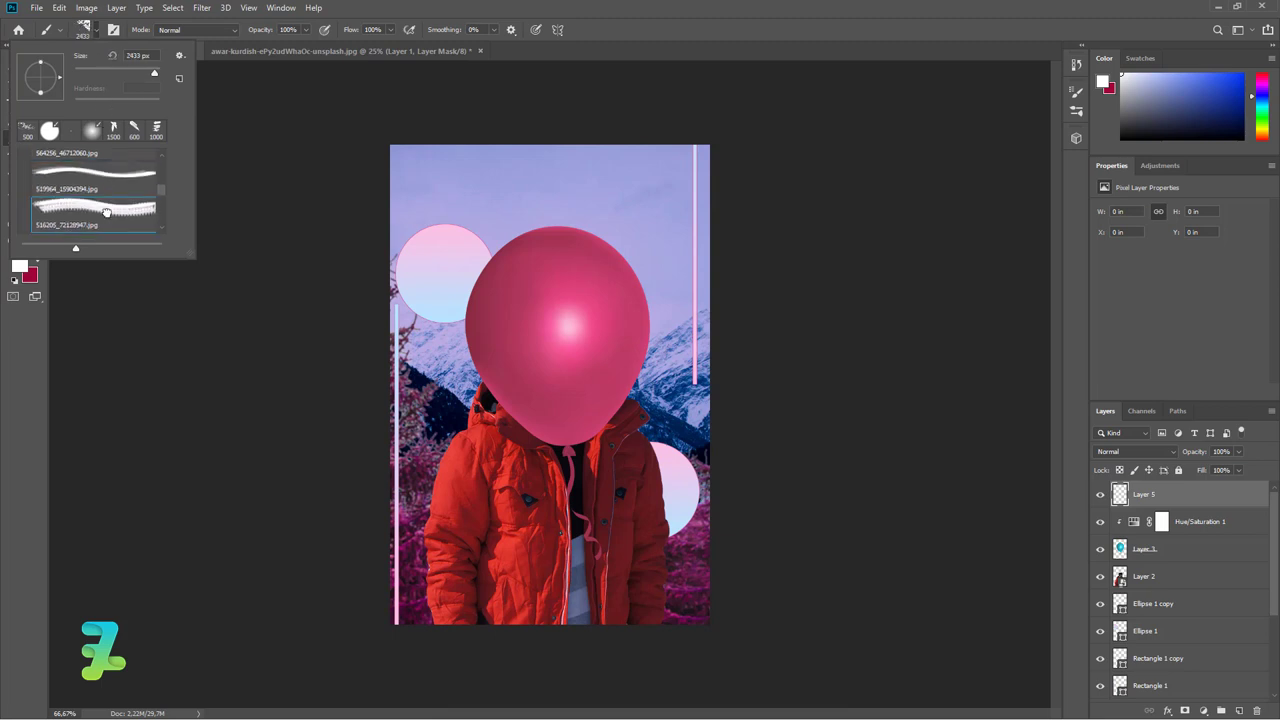
scroll(106, 212, "down", 1)
left_click(107, 212)
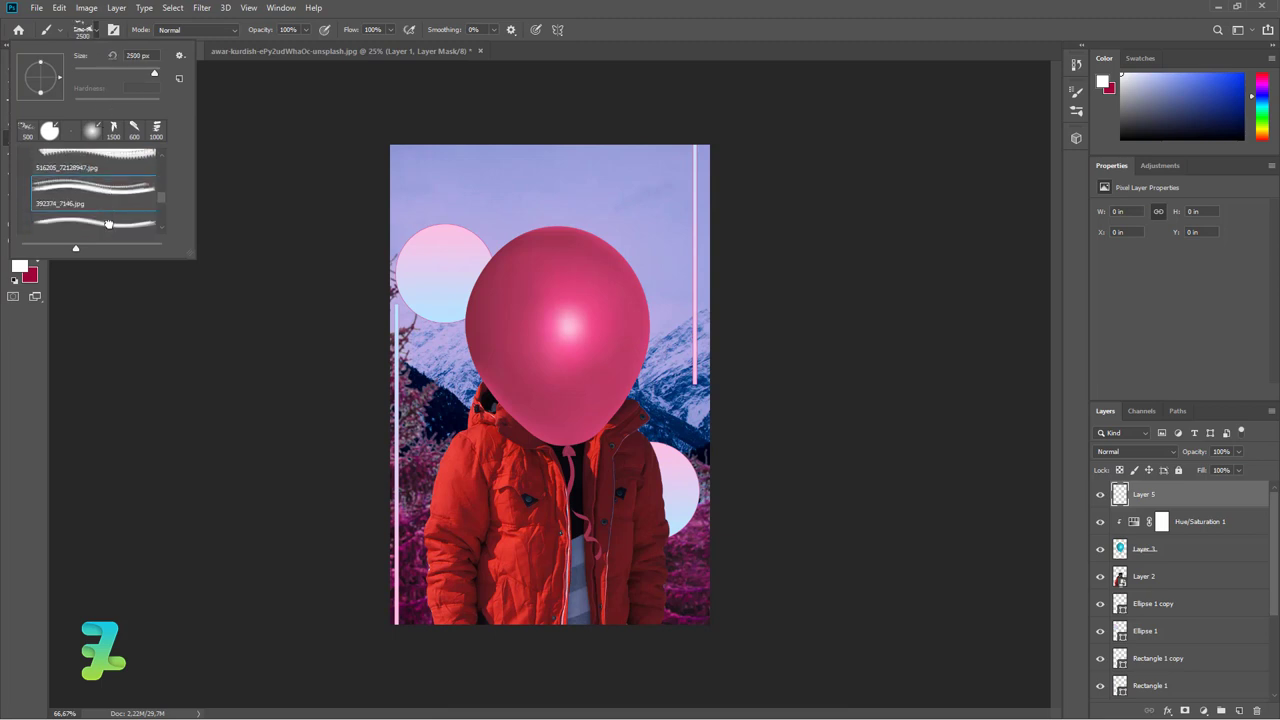
left_click(108, 223)
left_click(96, 33)
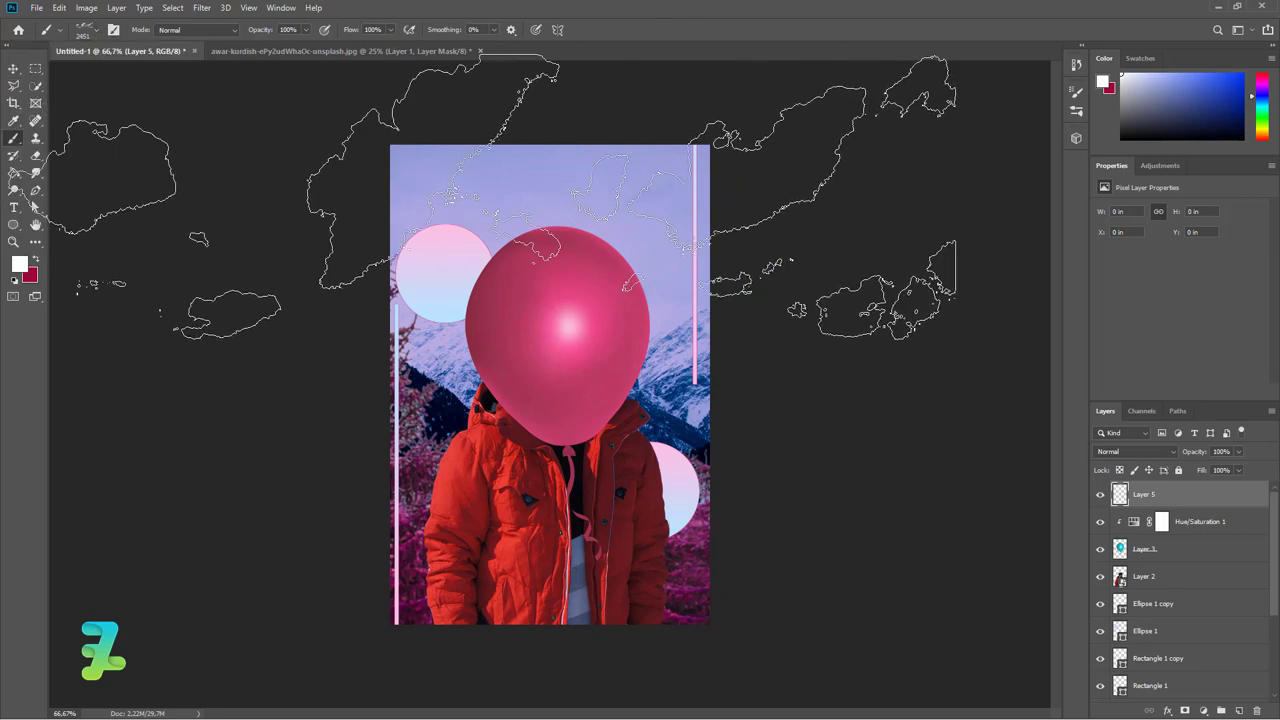
key("bracketleft")
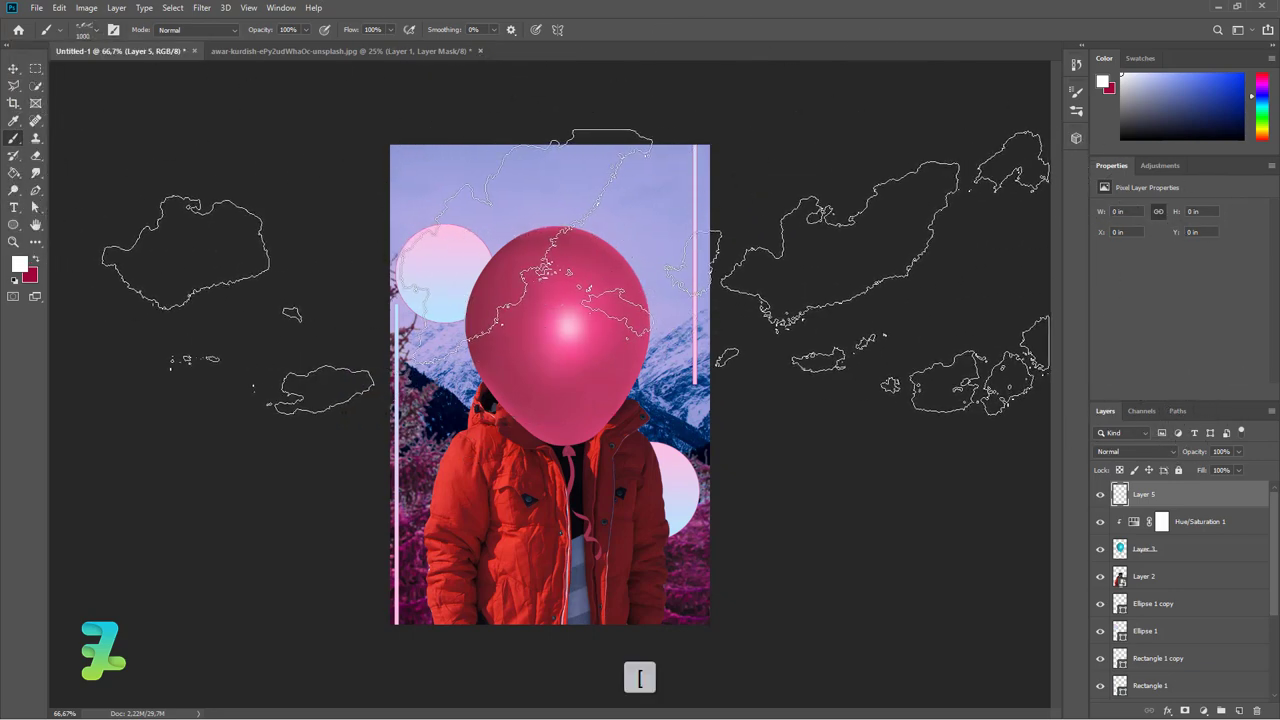
key("bracketleft")
key("bracketleft")
key("bracketleft")
key("bracketleft")
key("bracketleft")
key("bracketleft")
key("bracketleft")
key("bracketleft")
key("bracketleft")
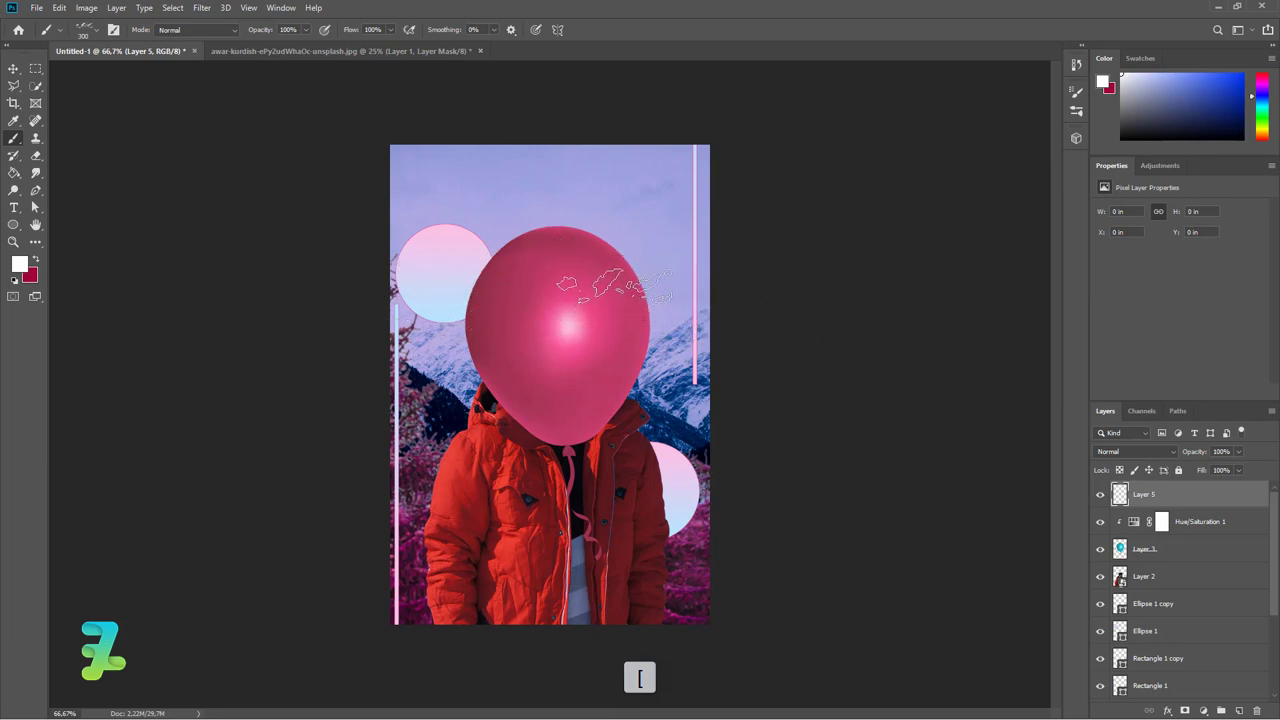
key("bracketleft")
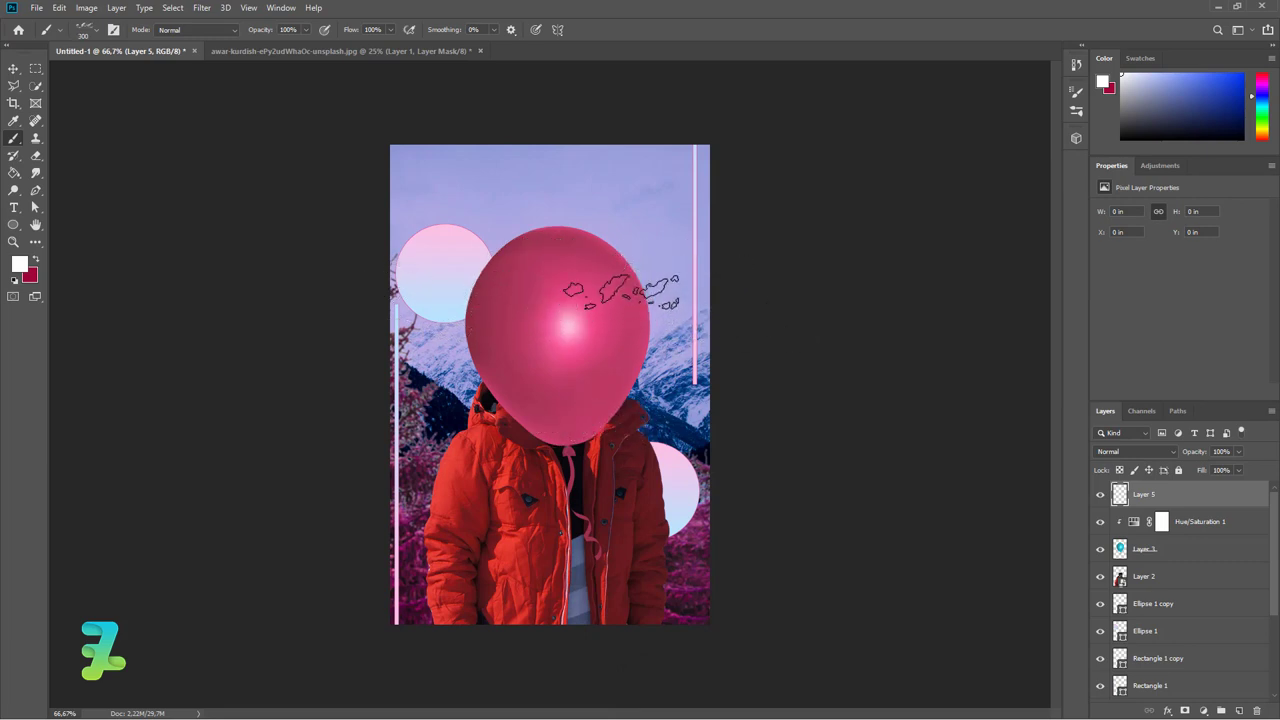
left_click(636, 264)
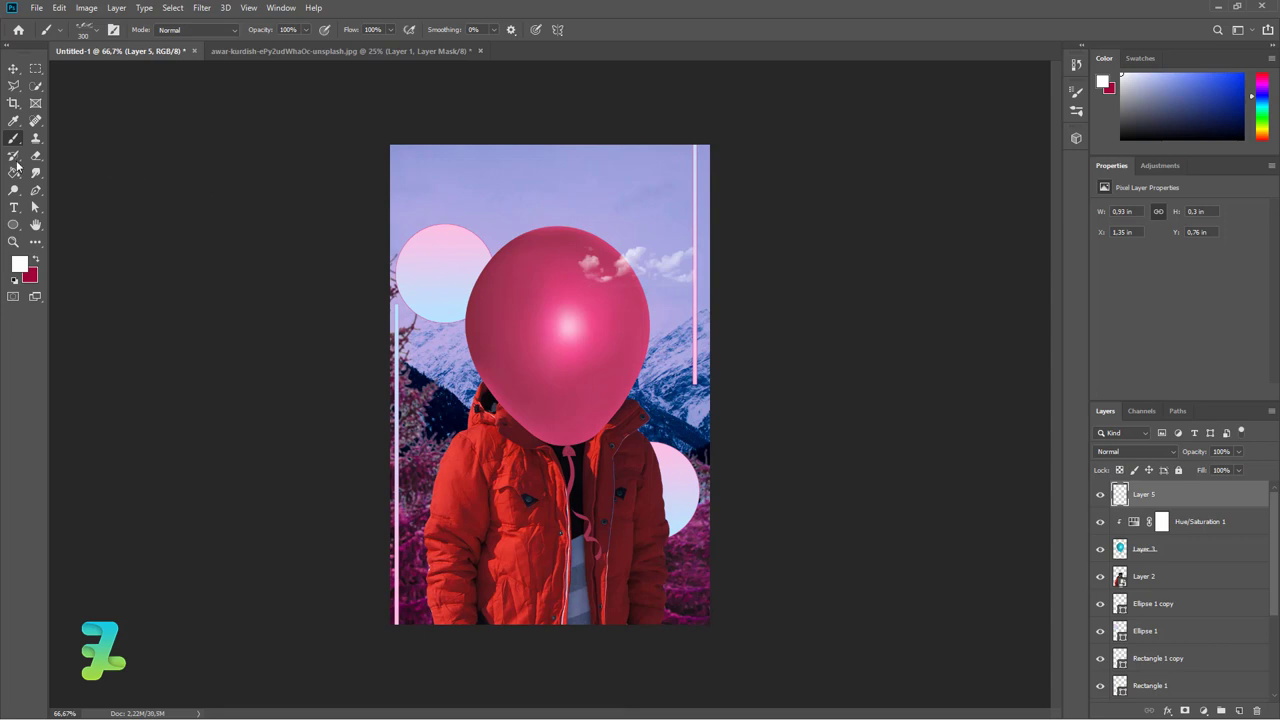
Select cloud brush 198843_9200 and shrink it to about 500 px
left_click(99, 30)
left_click(85, 205)
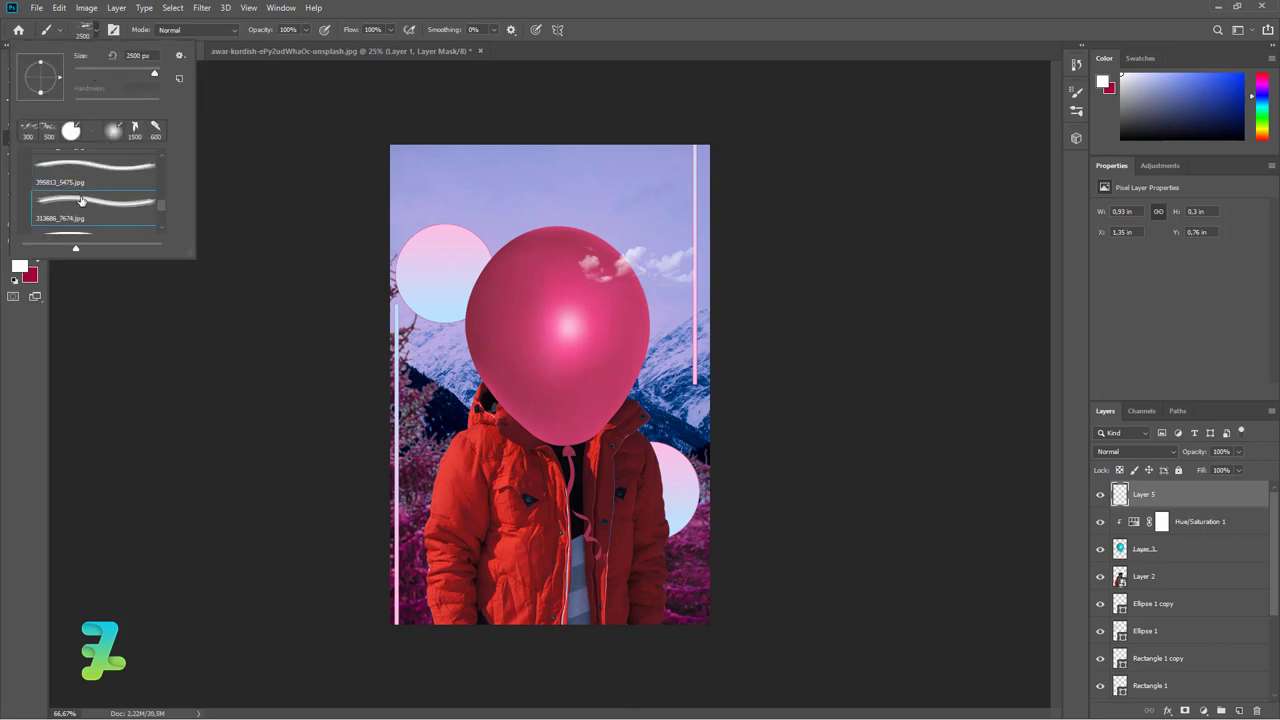
left_click(89, 226)
left_click(89, 226)
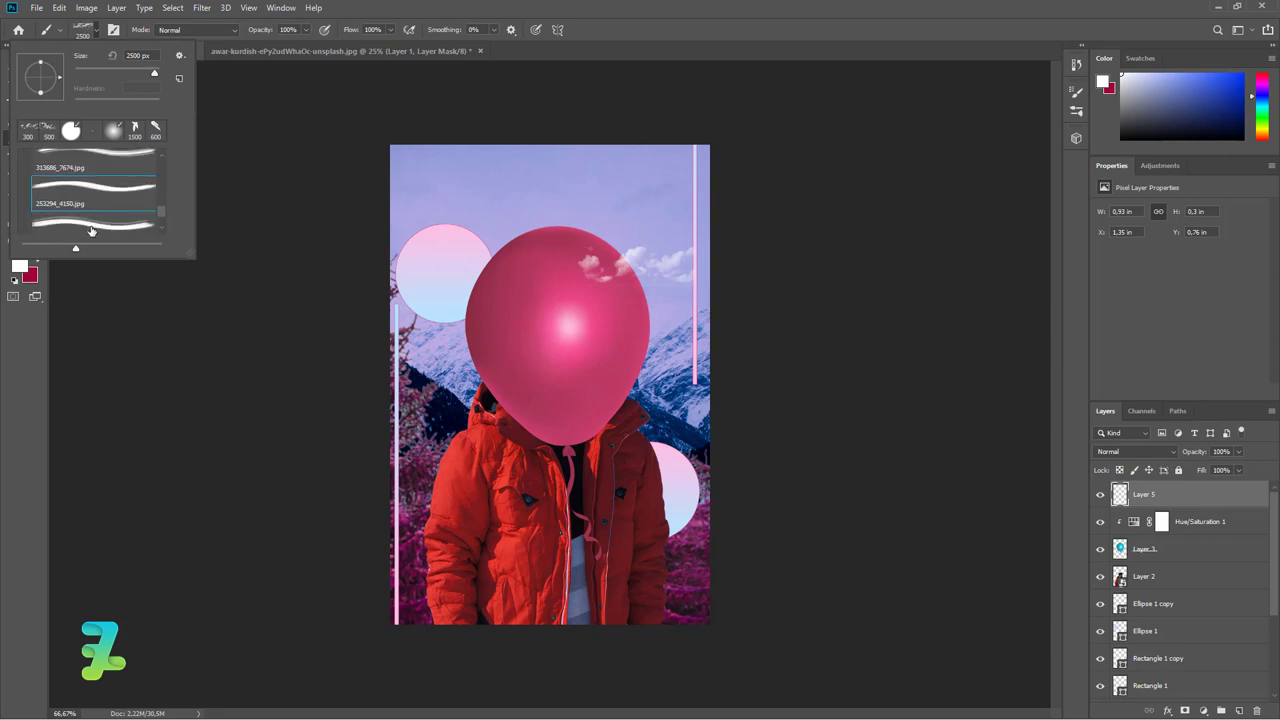
left_click(89, 226)
left_click(89, 226)
left_click(89, 227)
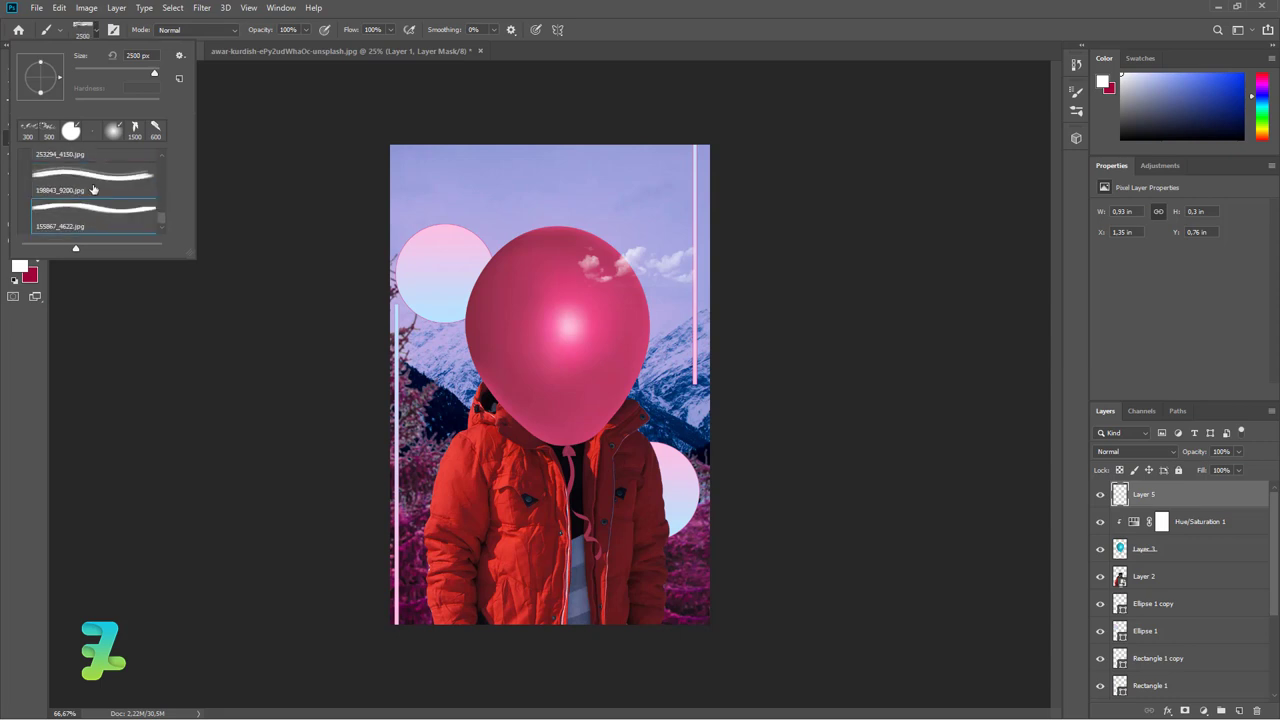
left_click(93, 185)
left_click(97, 33)
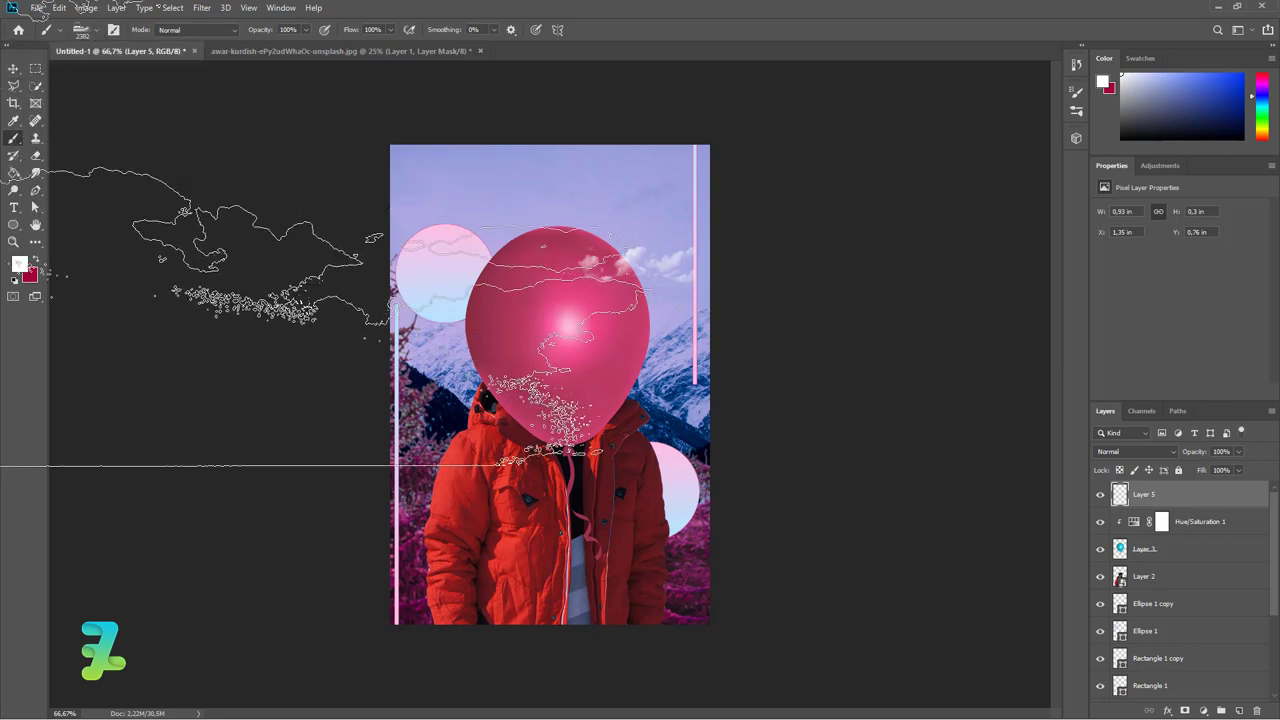
key("bracketleft")
key("bracketleft")
key("bracketleft")
key("bracketleft")
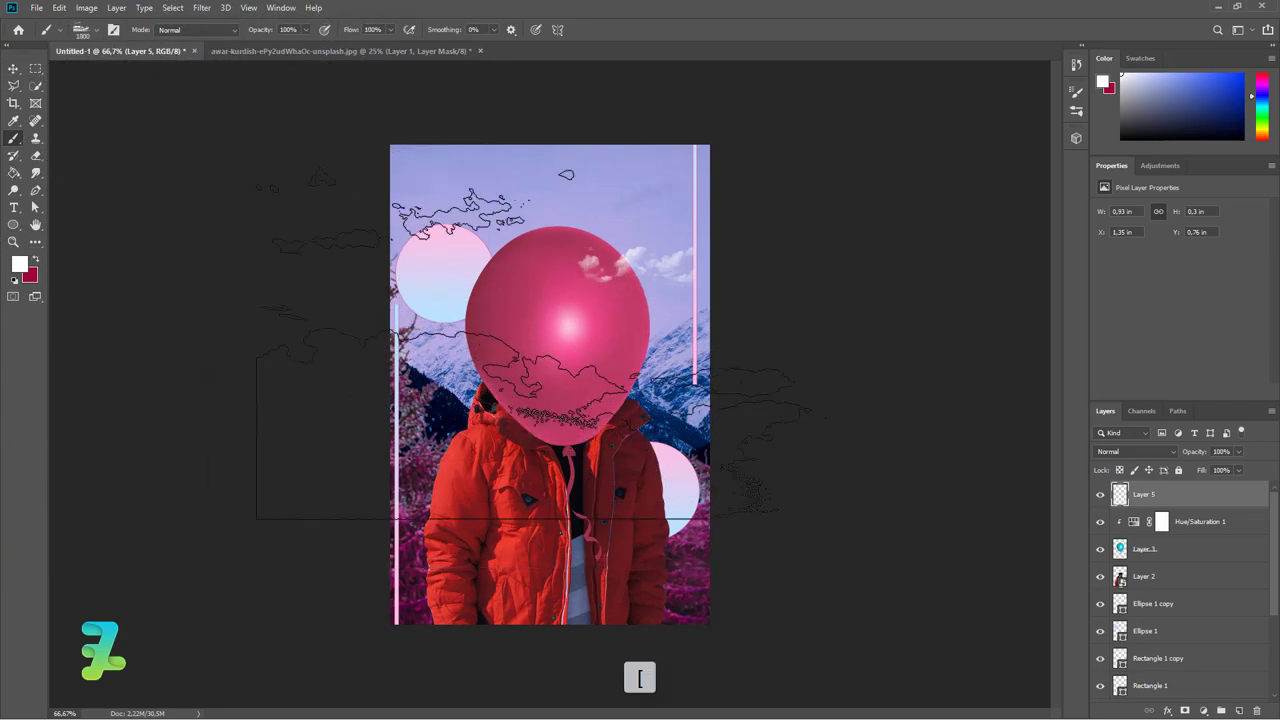
key("bracketleft")
key("bracketleft")
key("bracketleft")
key("bracketleft")
key("bracketleft")
key("bracketleft")
key("bracketleft")
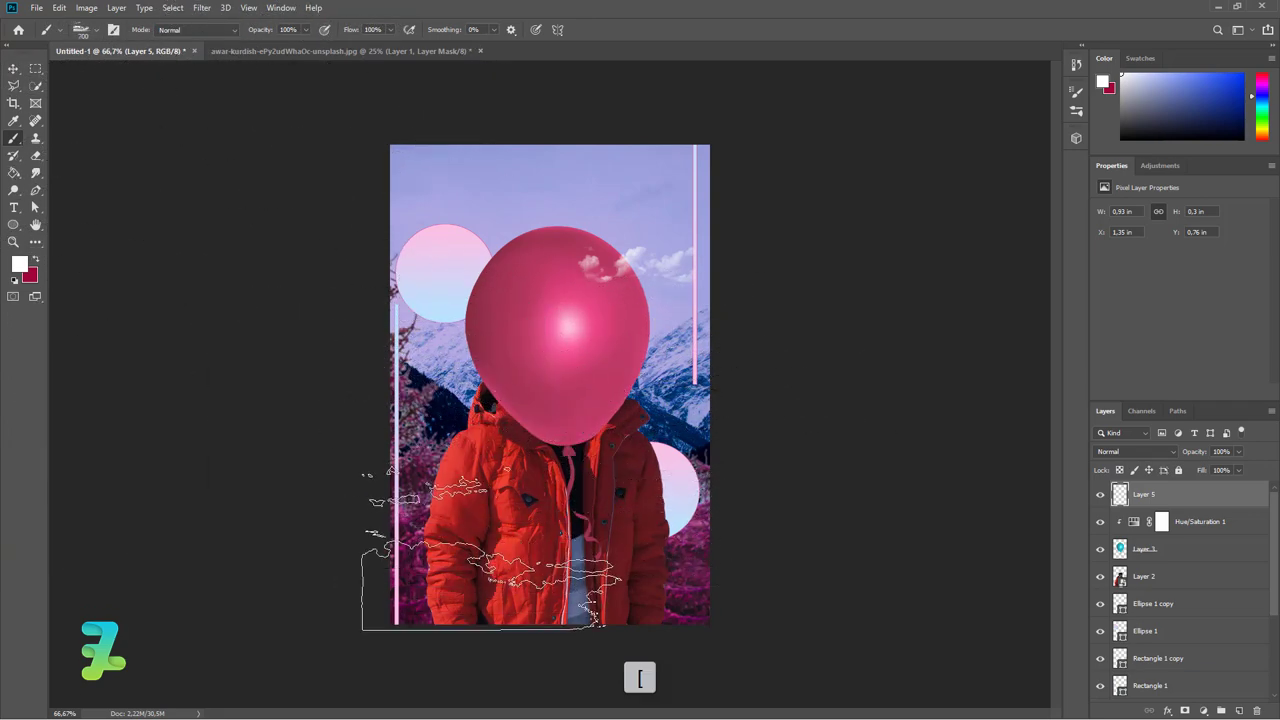
Stamp a band of clouds across the man's chest, redoing the first attempt
left_click(500, 550)
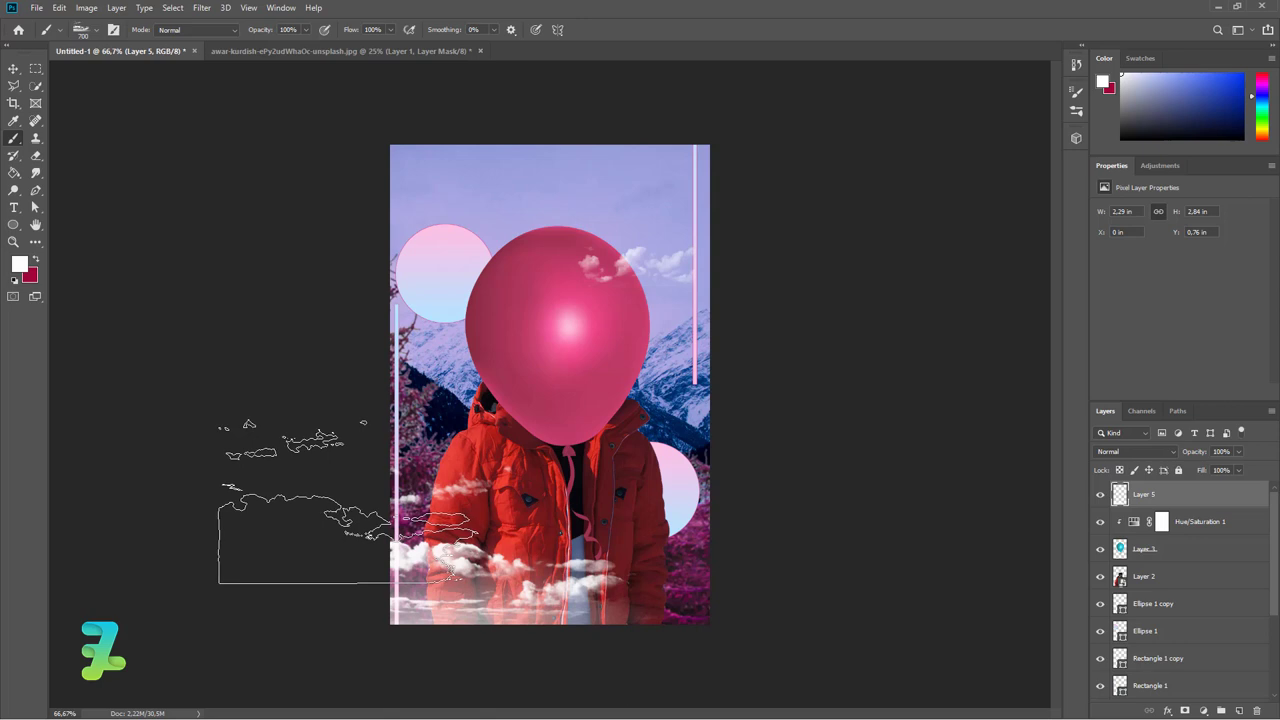
key("ctrl+z")
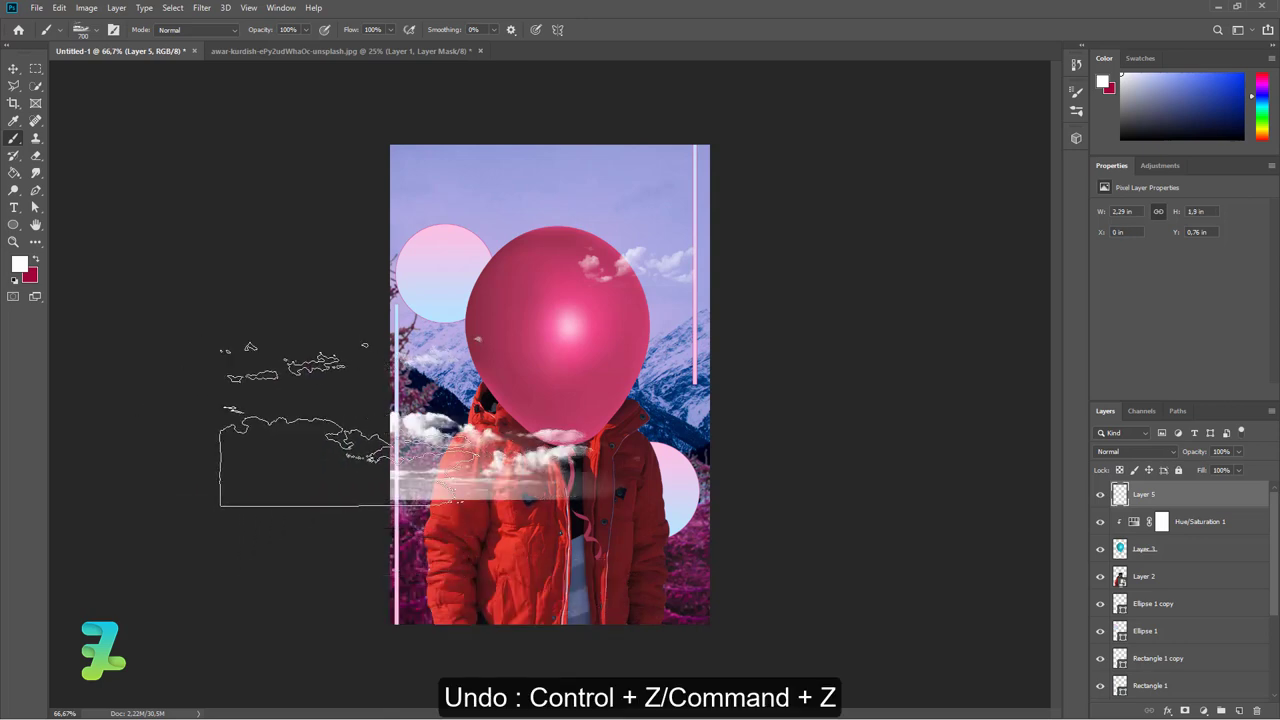
left_click(525, 428)
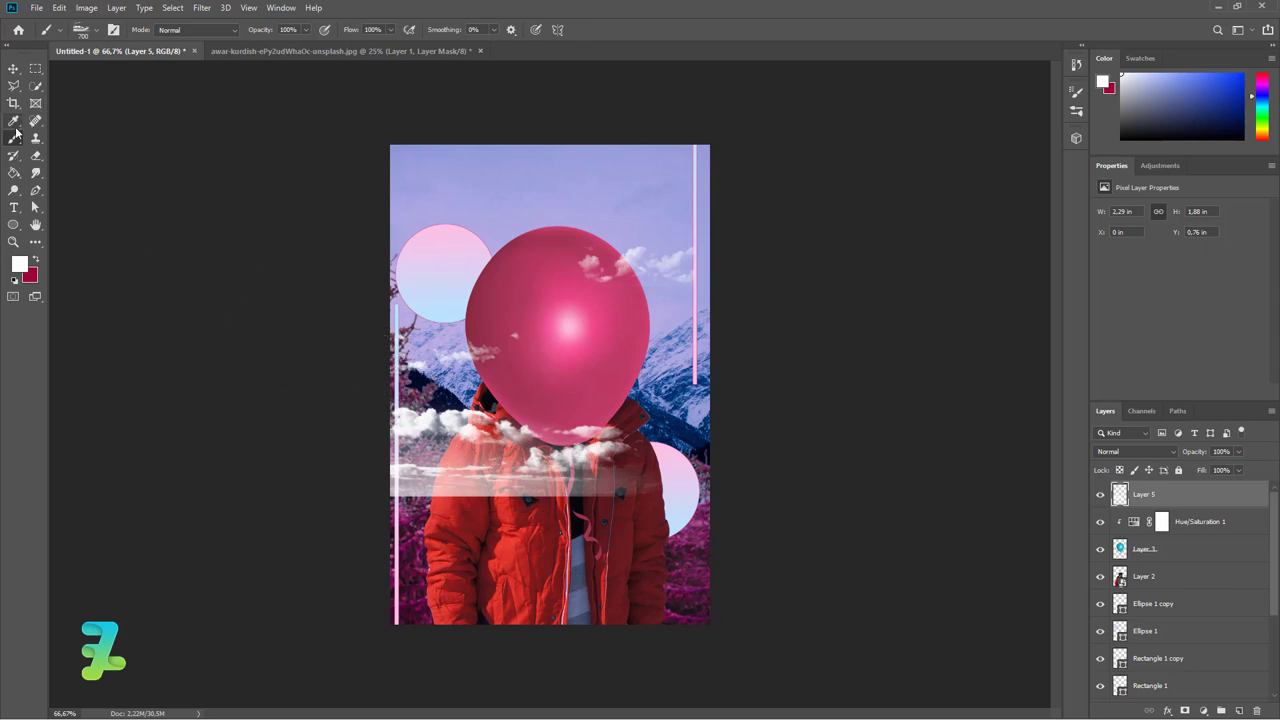
Erase the hard-edged white cloud band across the red jacket with a soft round eraser
left_click(35, 156)
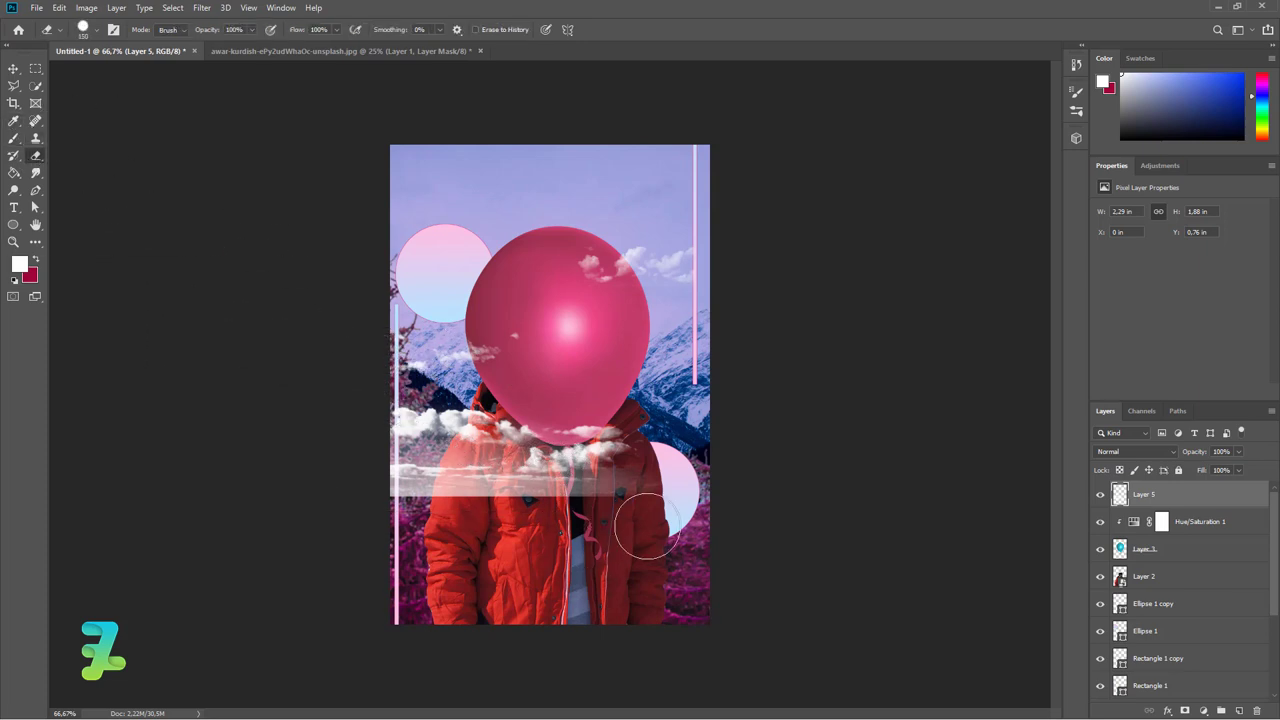
left_click_drag(647, 525, 642, 497)
left_click(97, 32)
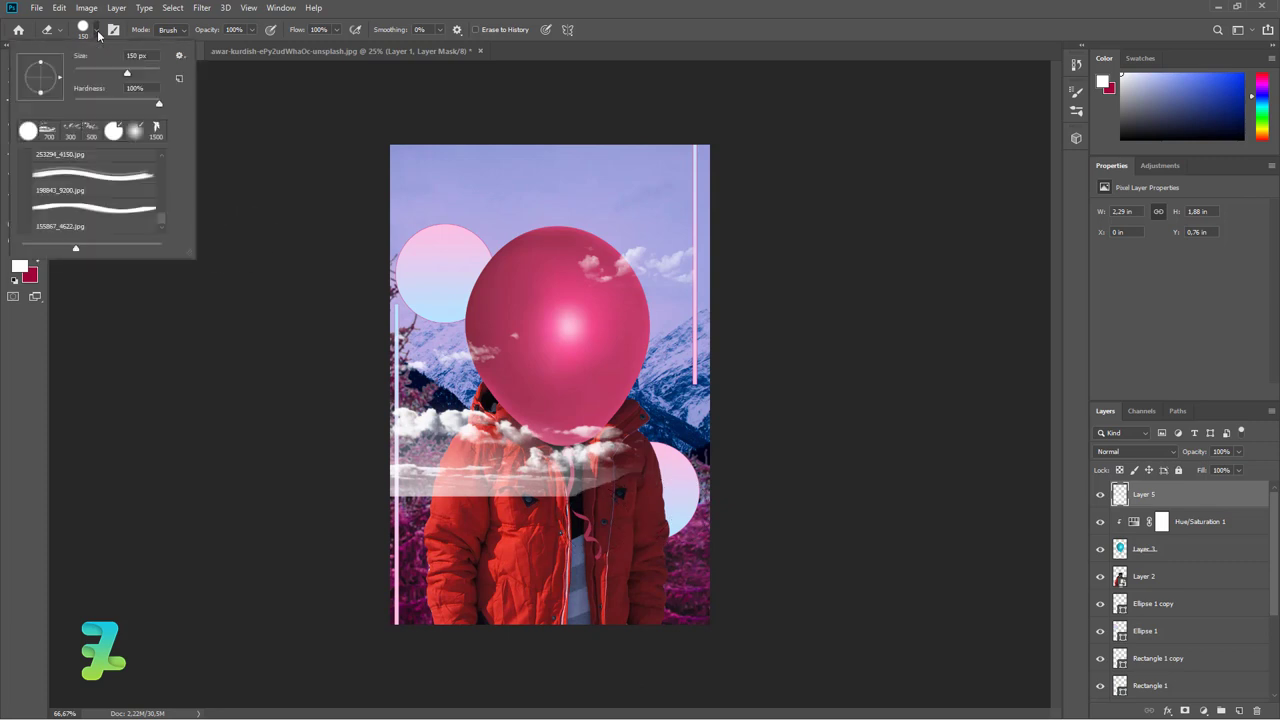
type("0")
key("Return")
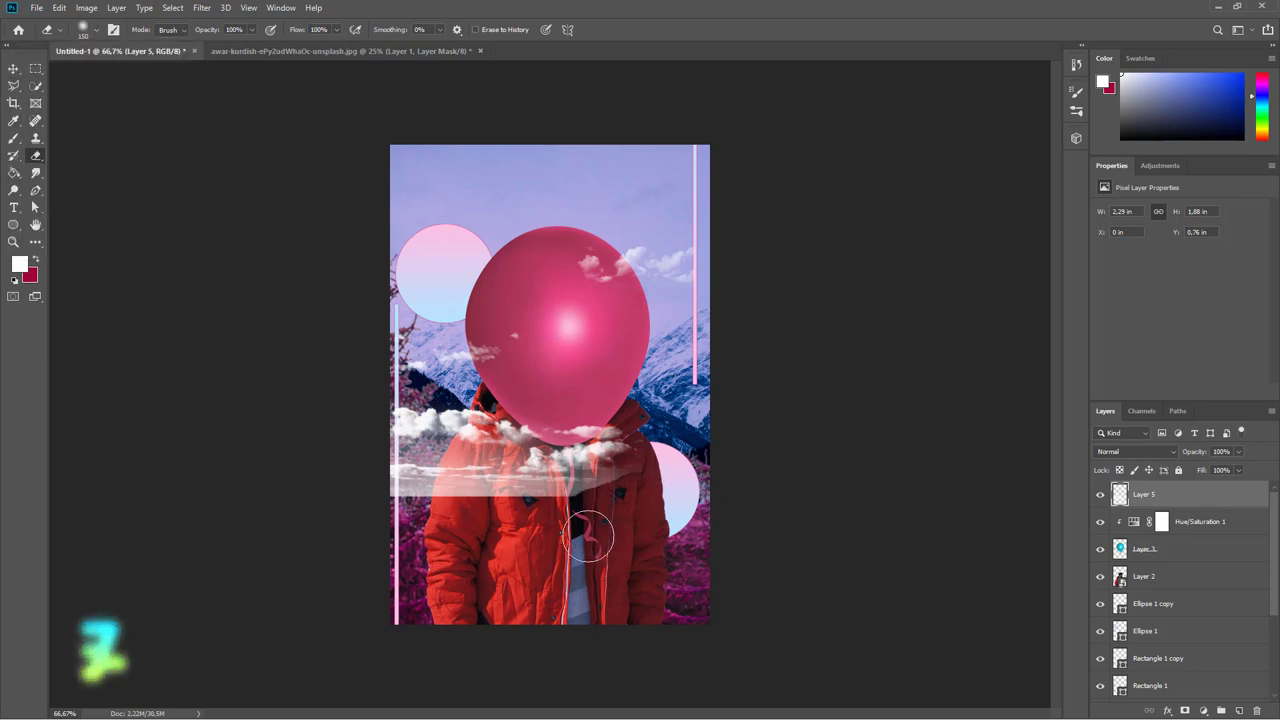
left_click_drag(586, 514, 626, 491)
mouse_move(446, 521)
left_mouse_down()
mouse_move(411, 481)
mouse_move(455, 497)
left_mouse_up()
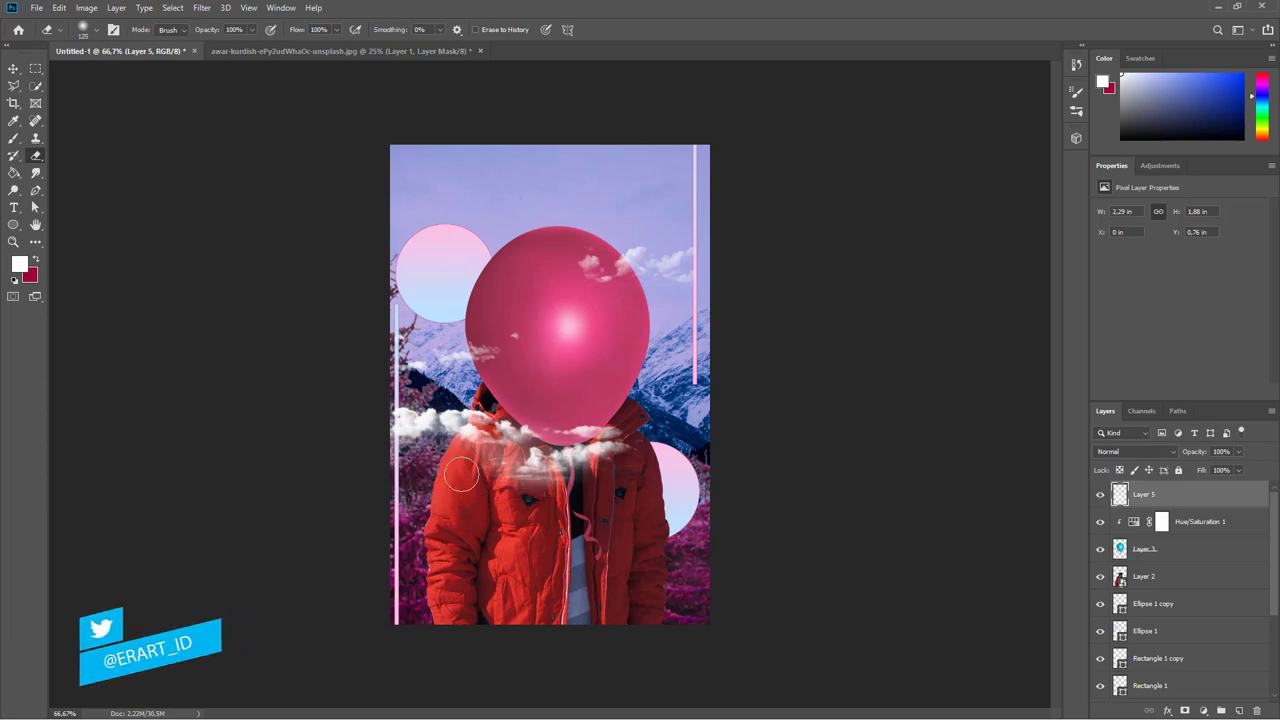
mouse_move(490, 470)
left_mouse_down()
mouse_move(571, 497)
mouse_move(491, 472)
left_mouse_up()
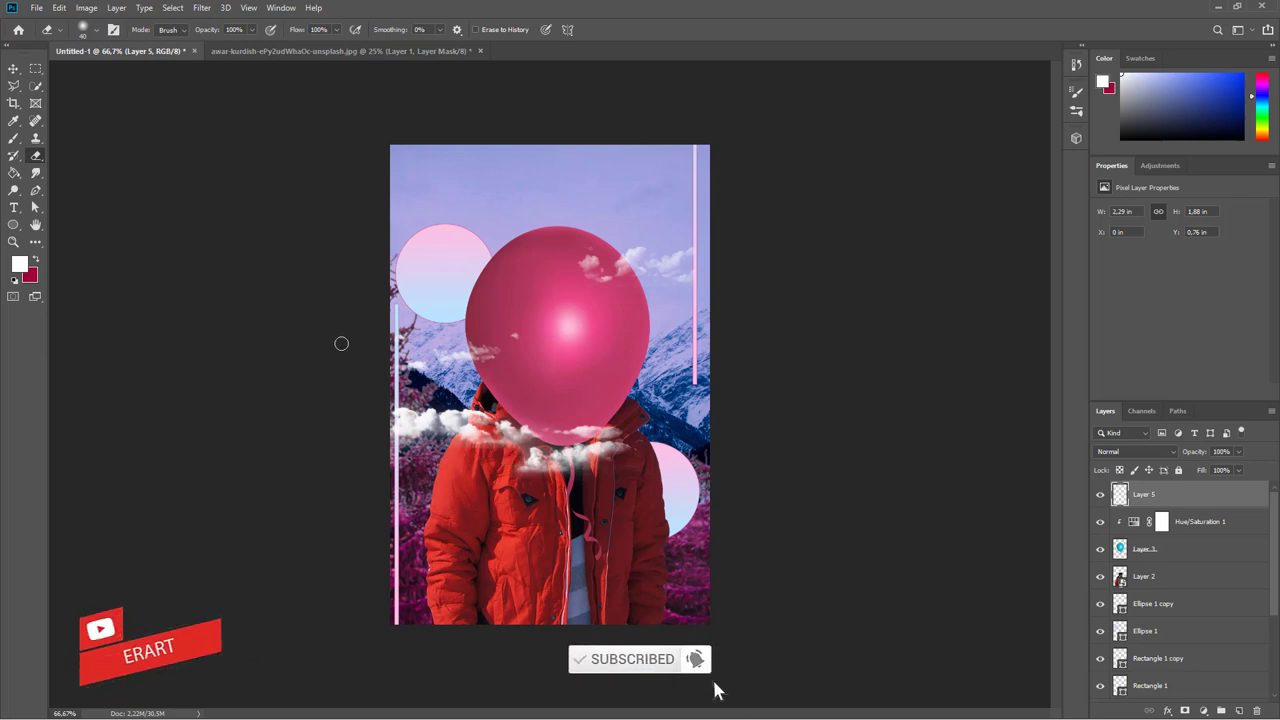
left_click(15, 70)
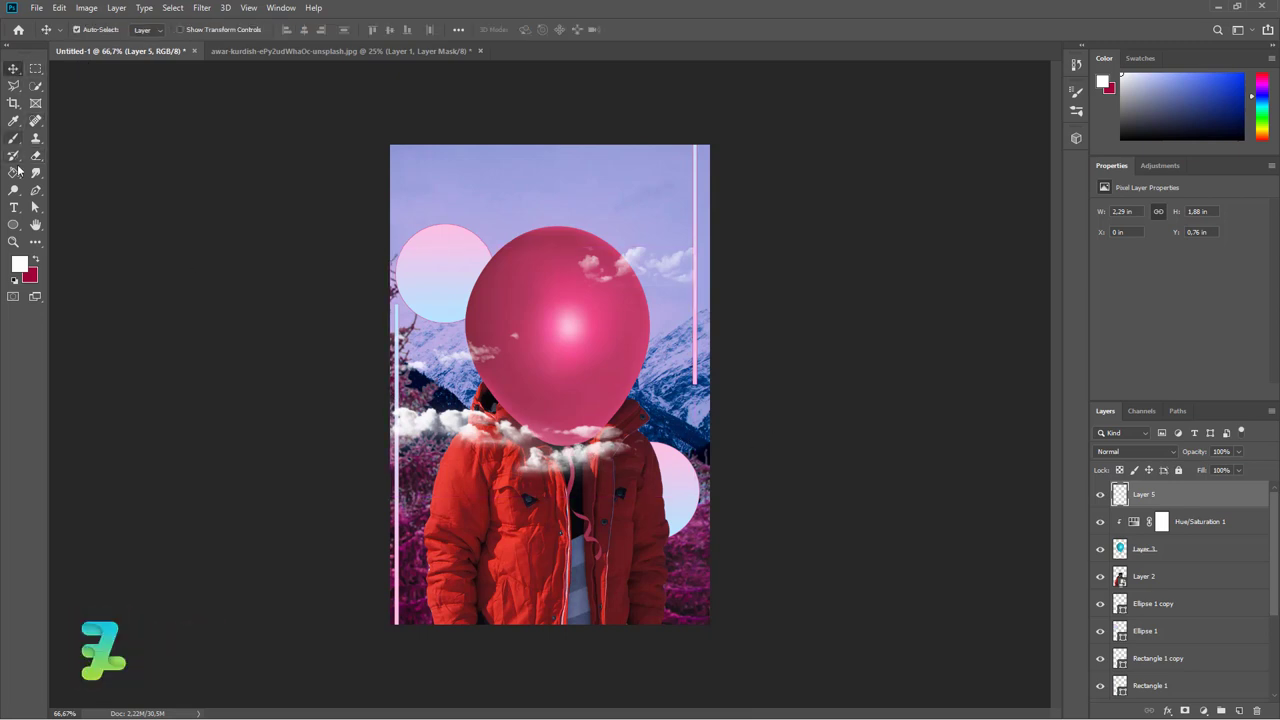
Choose the 519964_15904394.jpg cloud brush preset
left_click(13, 140)
left_click(92, 36)
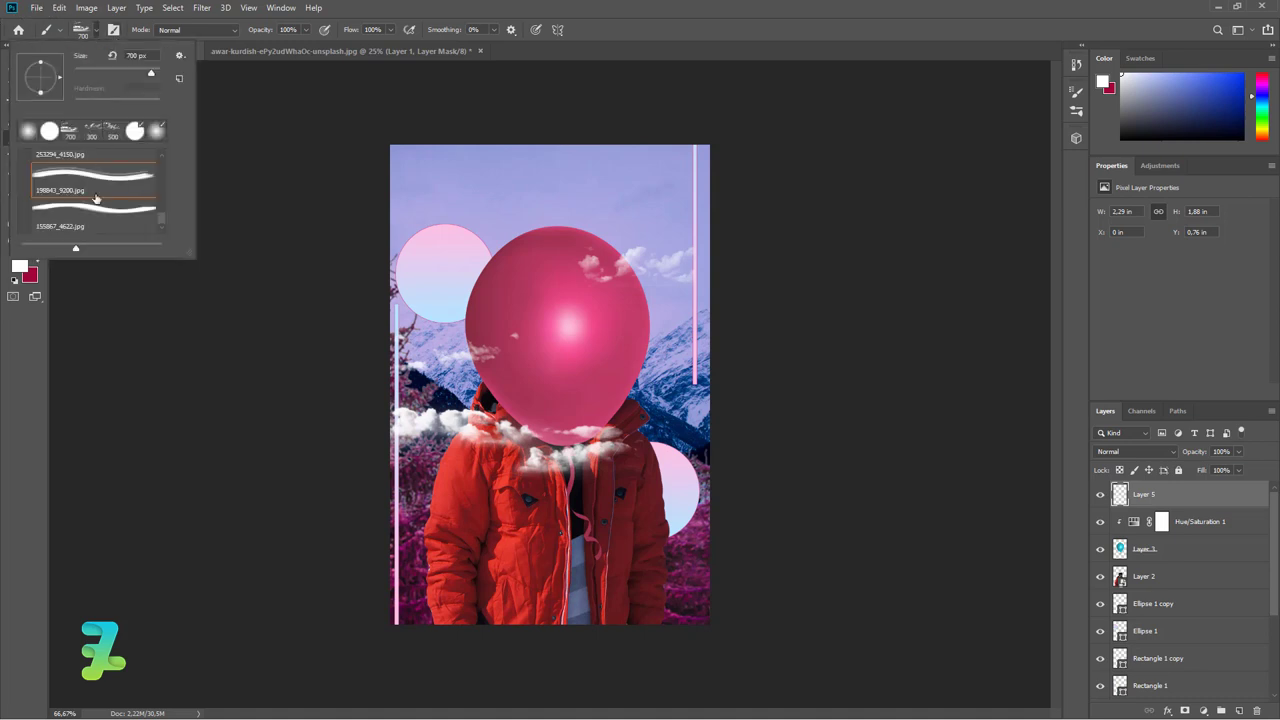
left_click(98, 211)
left_click(102, 167)
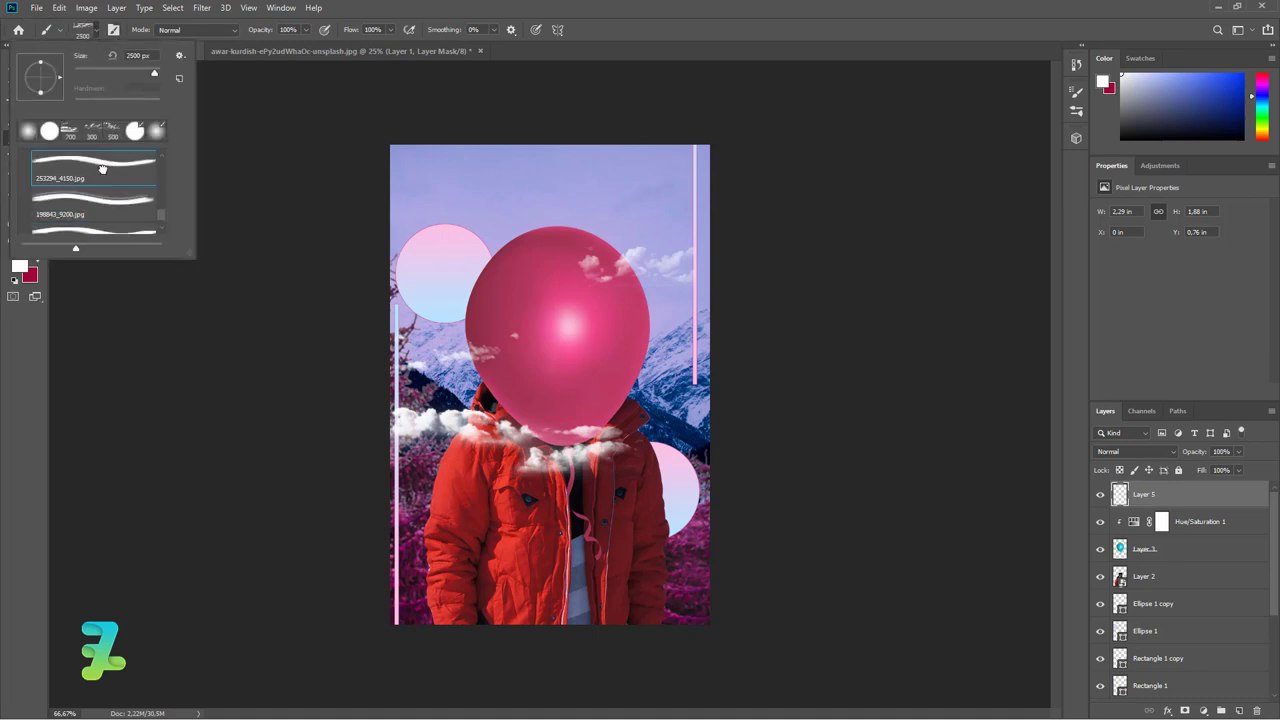
scroll(112, 168, "up", 1)
scroll(112, 170, "up", 2)
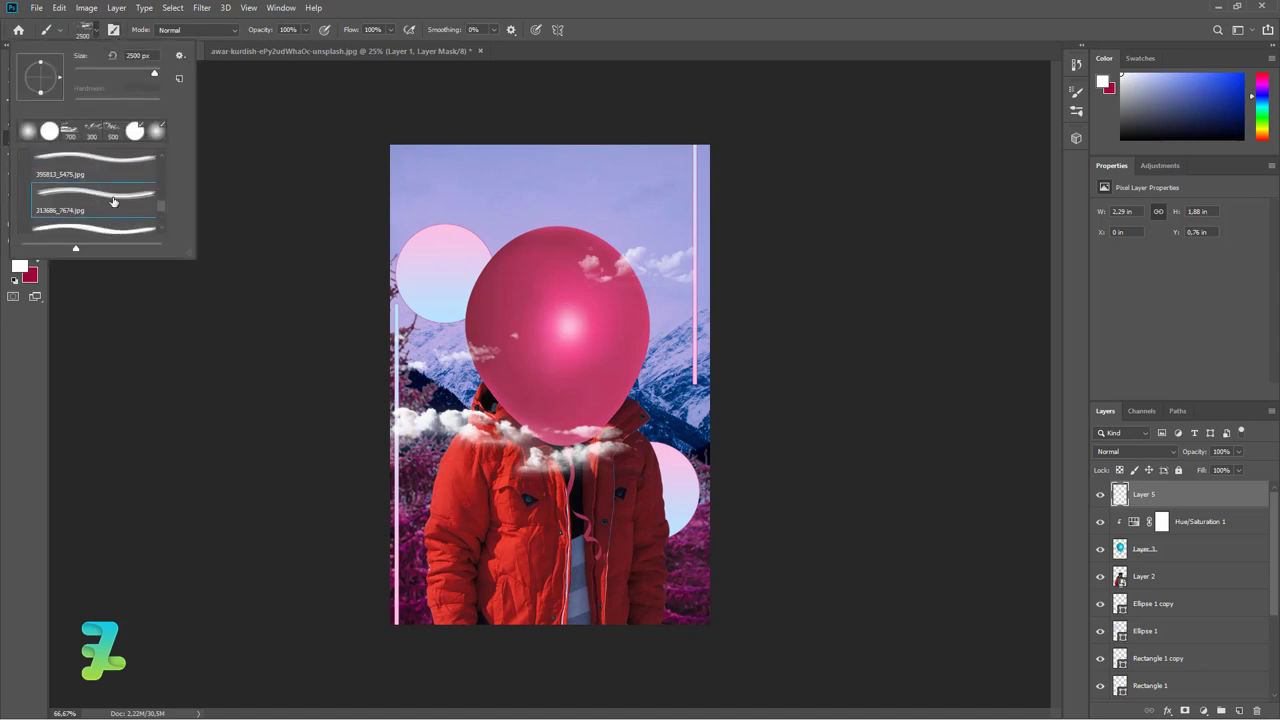
scroll(112, 190, "up", 1)
left_click(112, 200)
scroll(113, 201, "up", 2)
scroll(113, 201, "up", 2)
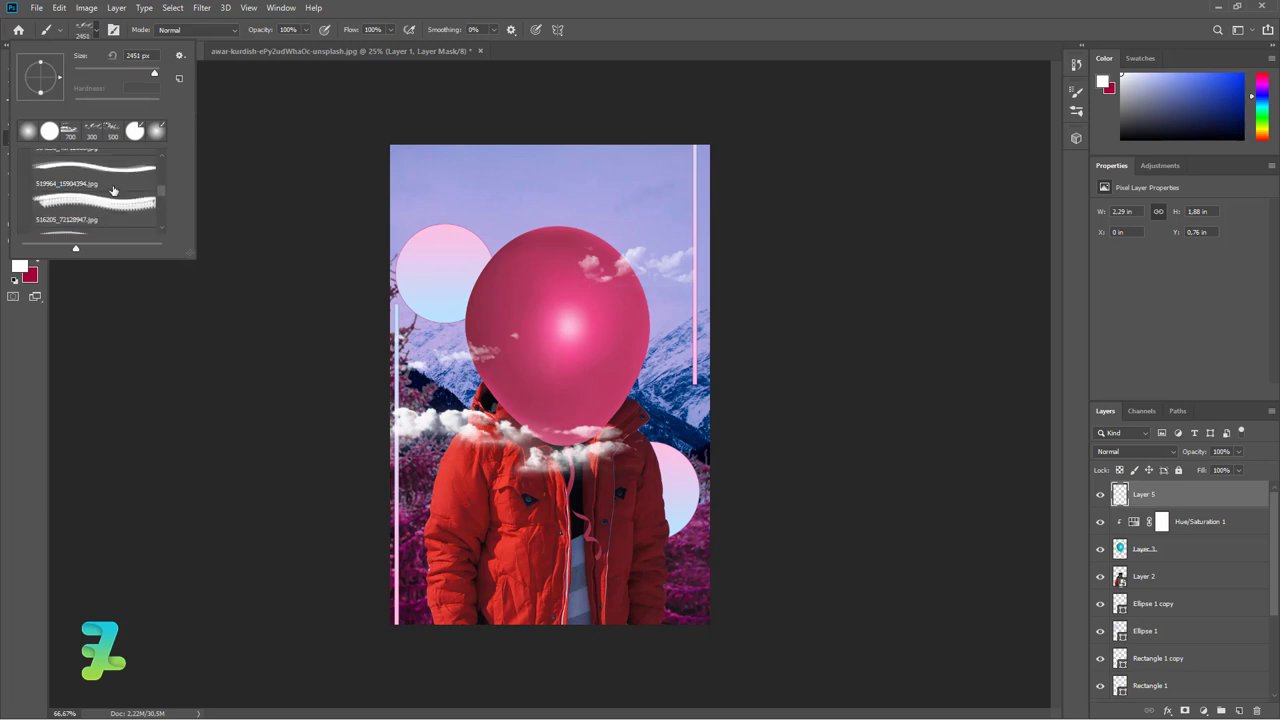
scroll(112, 180, "up", 2)
left_click(112, 203)
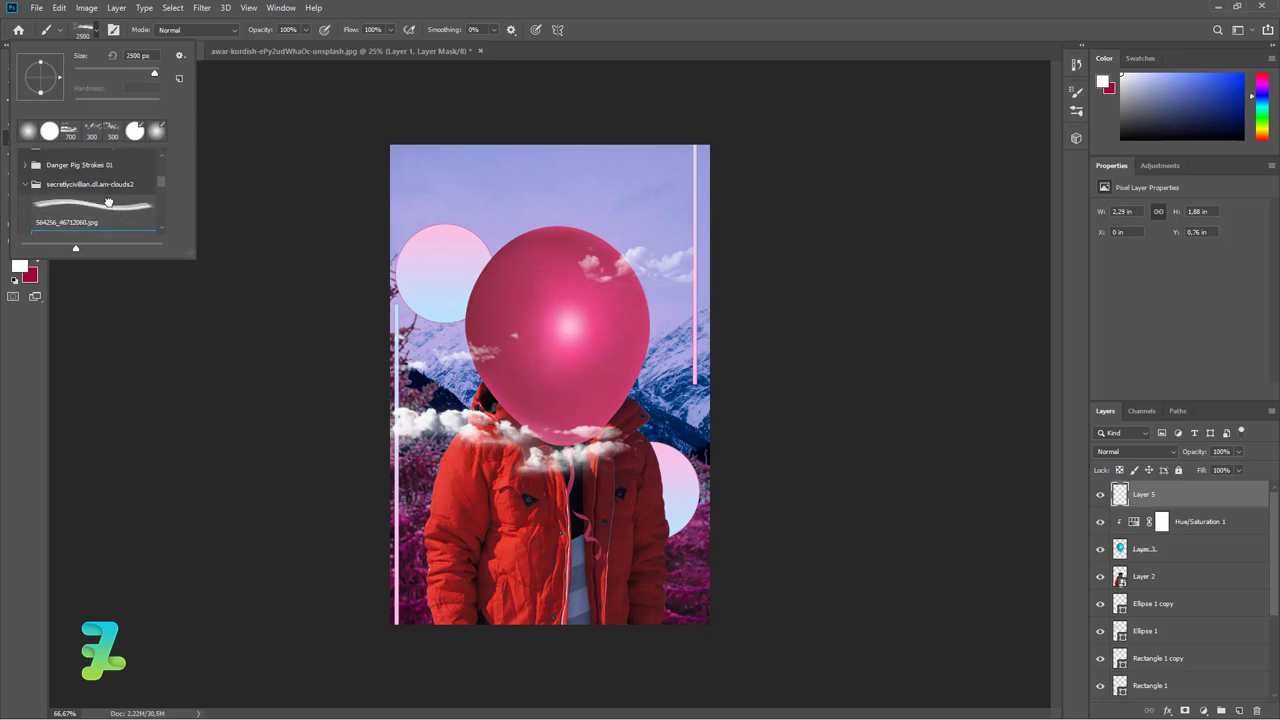
scroll(110, 205, "down", 1)
left_click(104, 233)
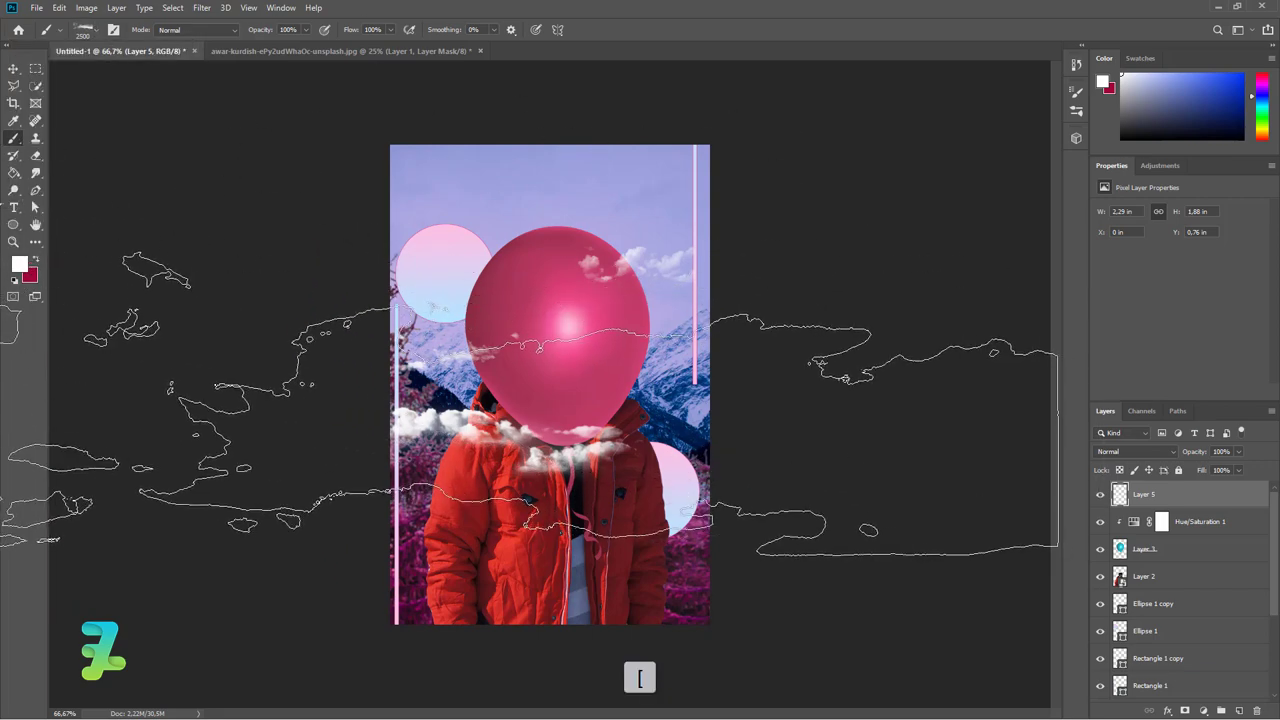
Stamp 700 px clouds along the bottom edge and erase the stray patch on the jacket
key("bracketleft")
key("bracketleft")
key("bracketleft")
key("bracketleft")
key("bracketleft")
key("bracketleft")
key("bracketleft")
key("bracketleft")
key("bracketleft")
key("bracketleft")
key("bracketleft")
key("bracketleft")
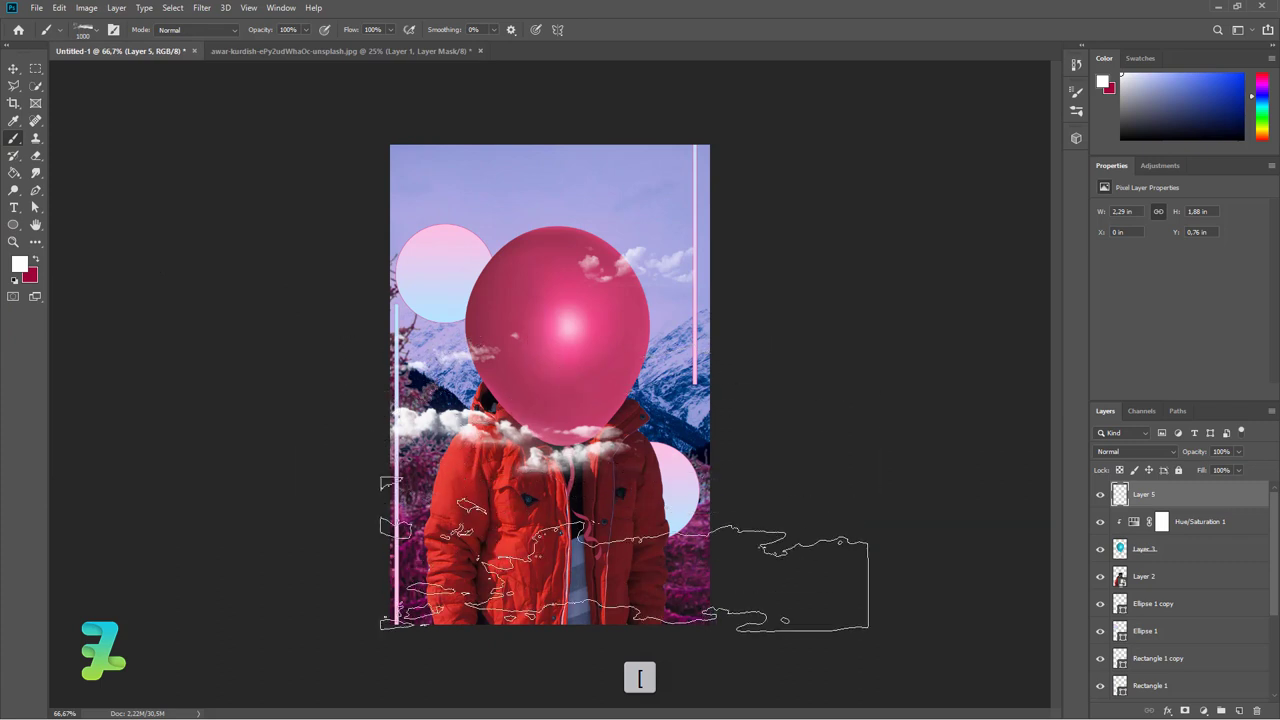
key("bracketleft")
key("bracketleft")
key("bracketleft")
key("bracketleft")
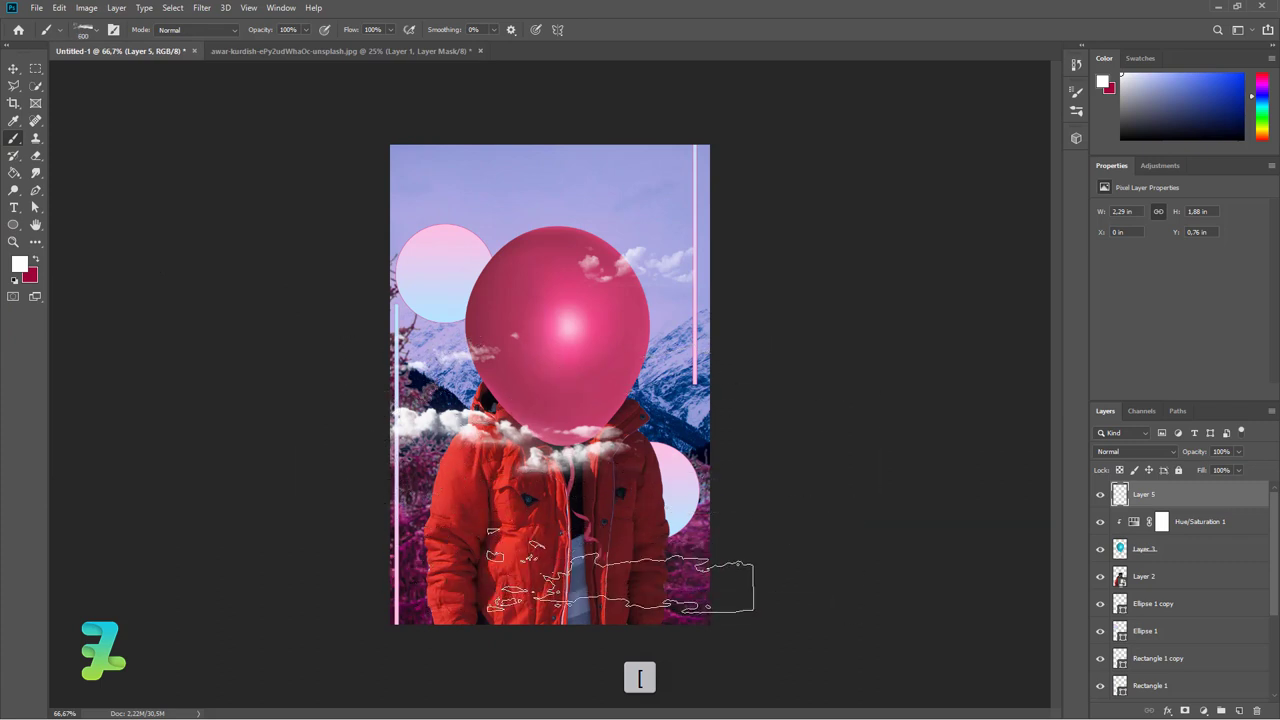
left_click(652, 604)
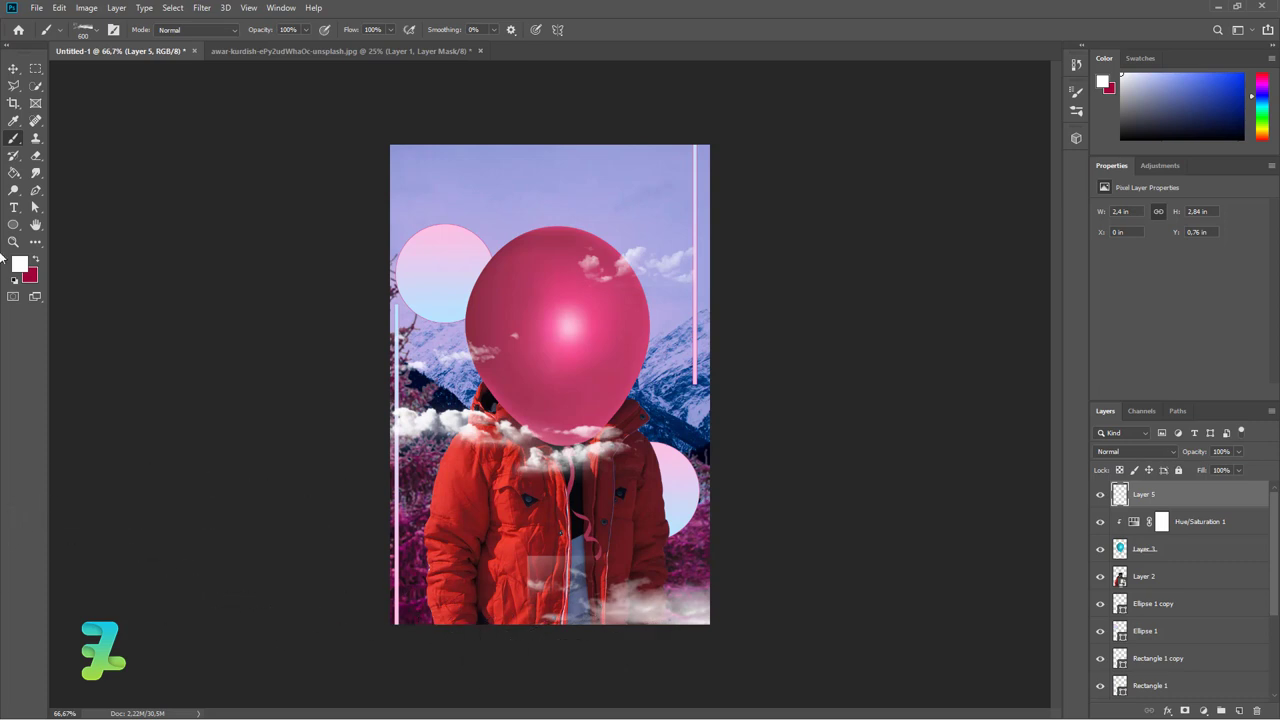
left_click(35, 155)
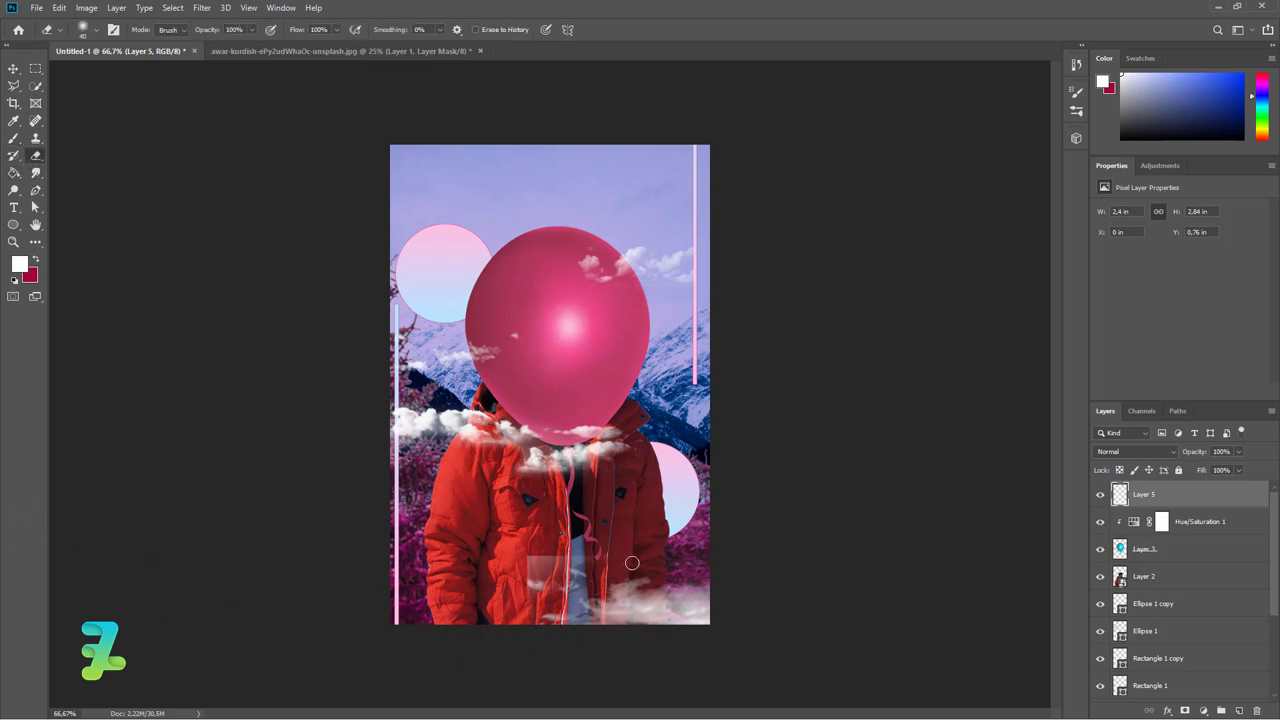
left_click_drag(632, 563, 488, 563)
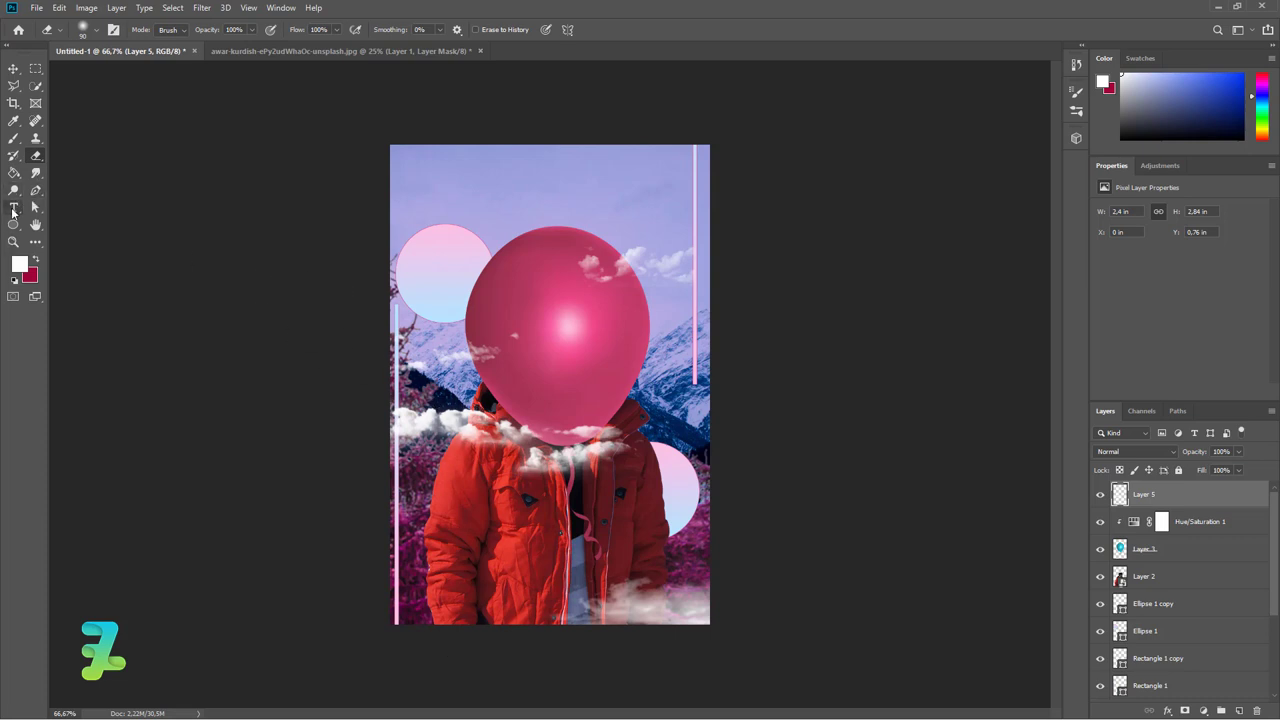
Add white AESTHETIC title text and place it just below the poster's top edge
left_click(13, 209)
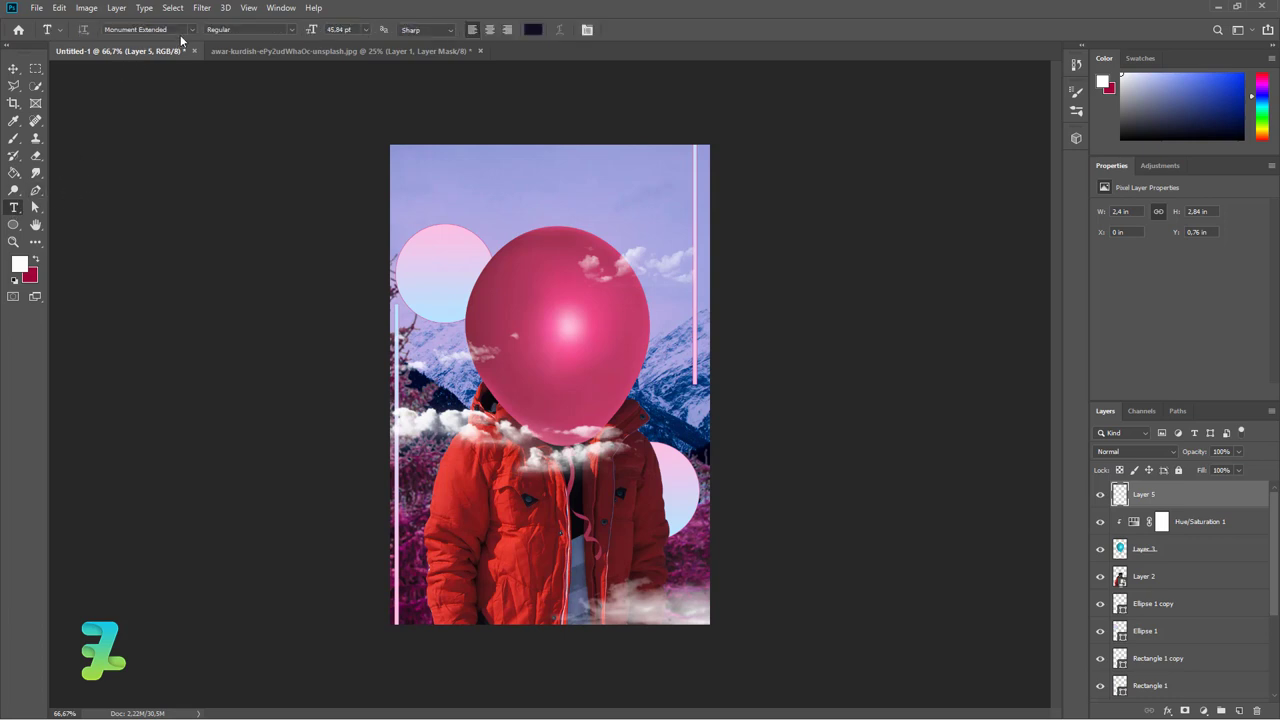
left_click(476, 180)
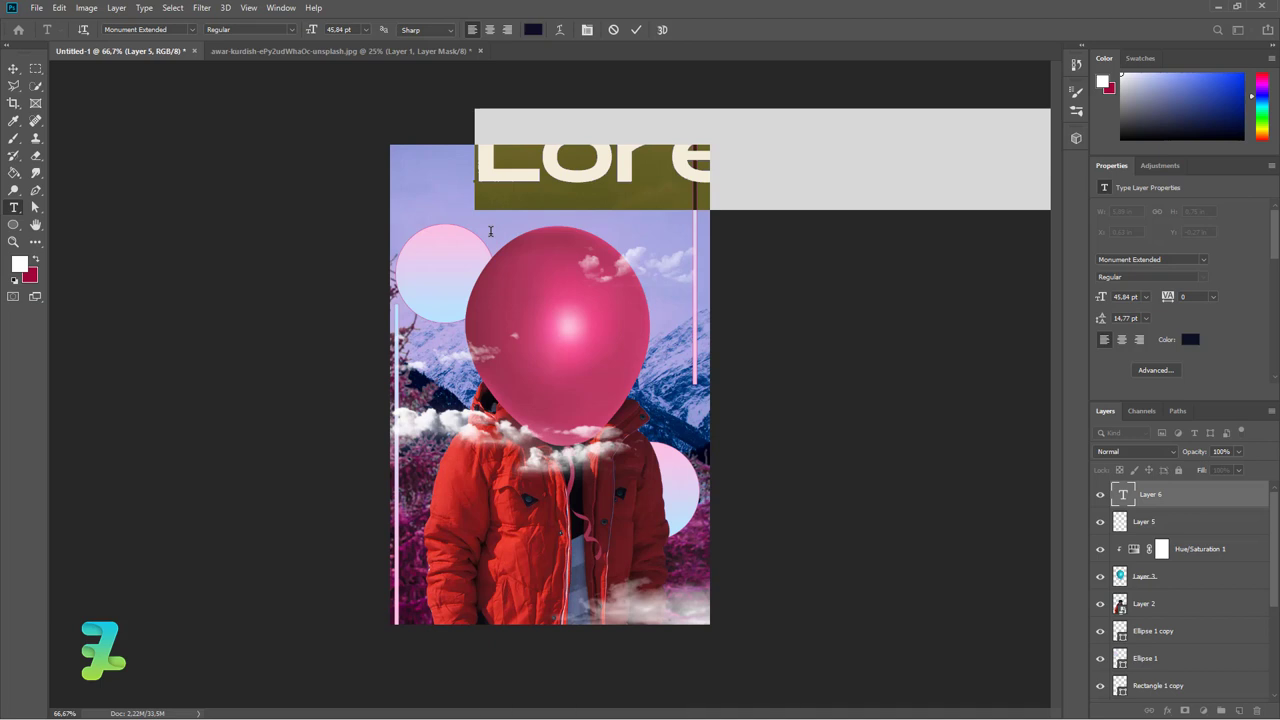
type("A")
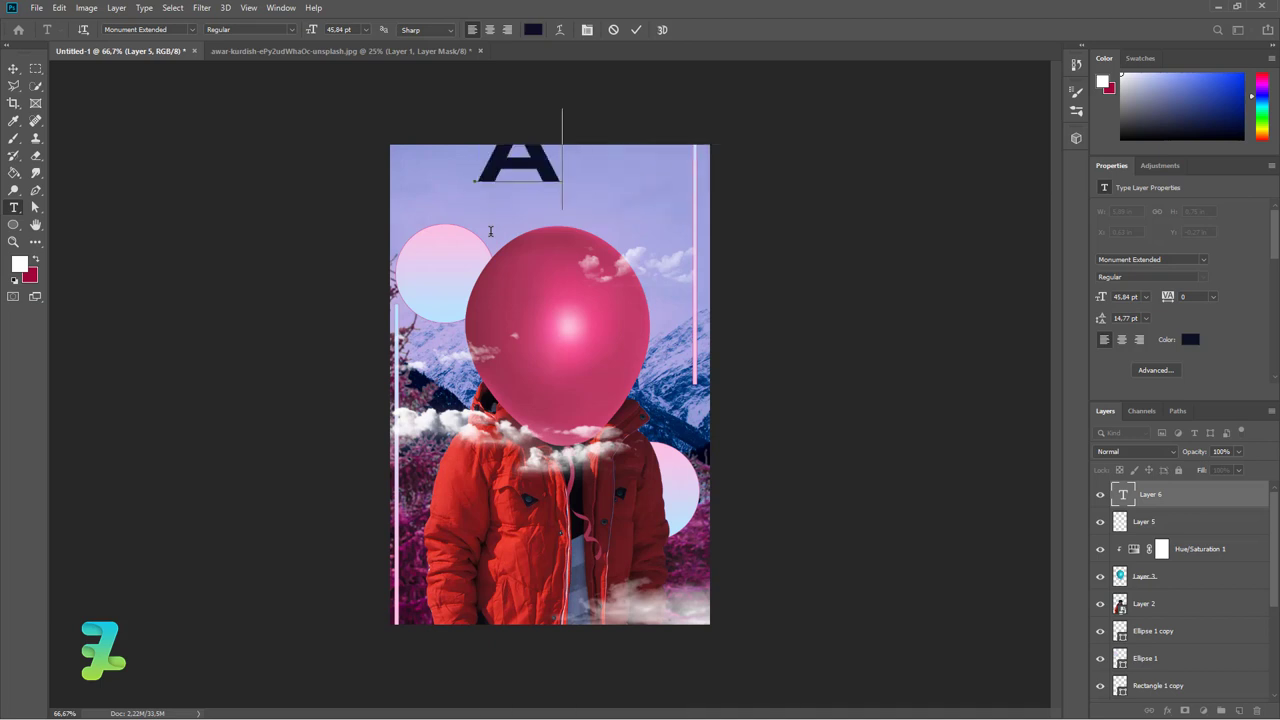
type("ES")
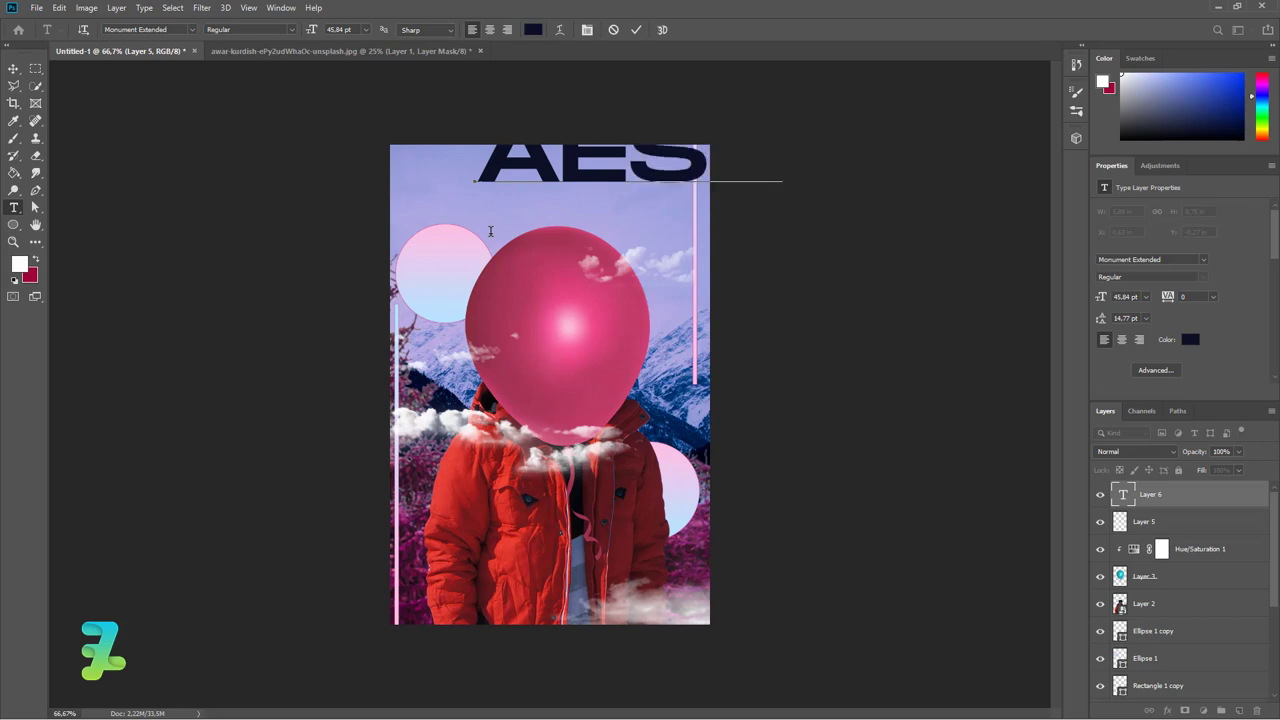
type("ETI")
key("ctrl+a")
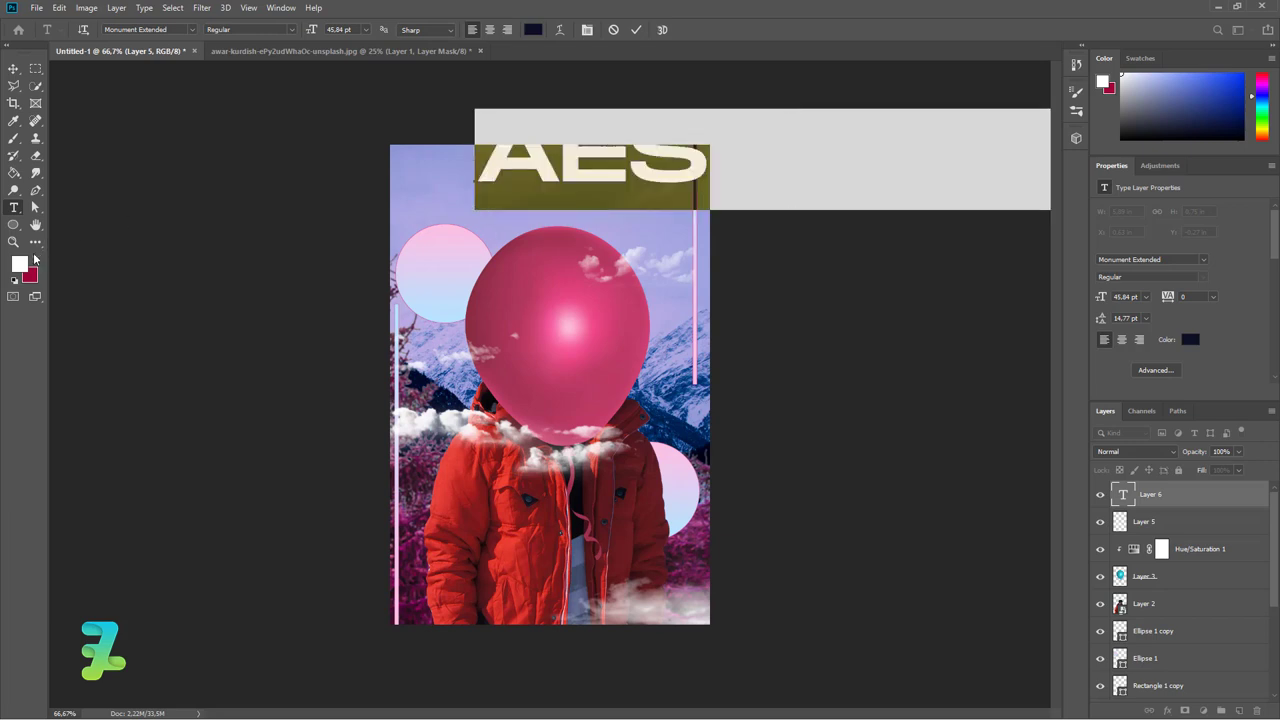
left_click(36, 262)
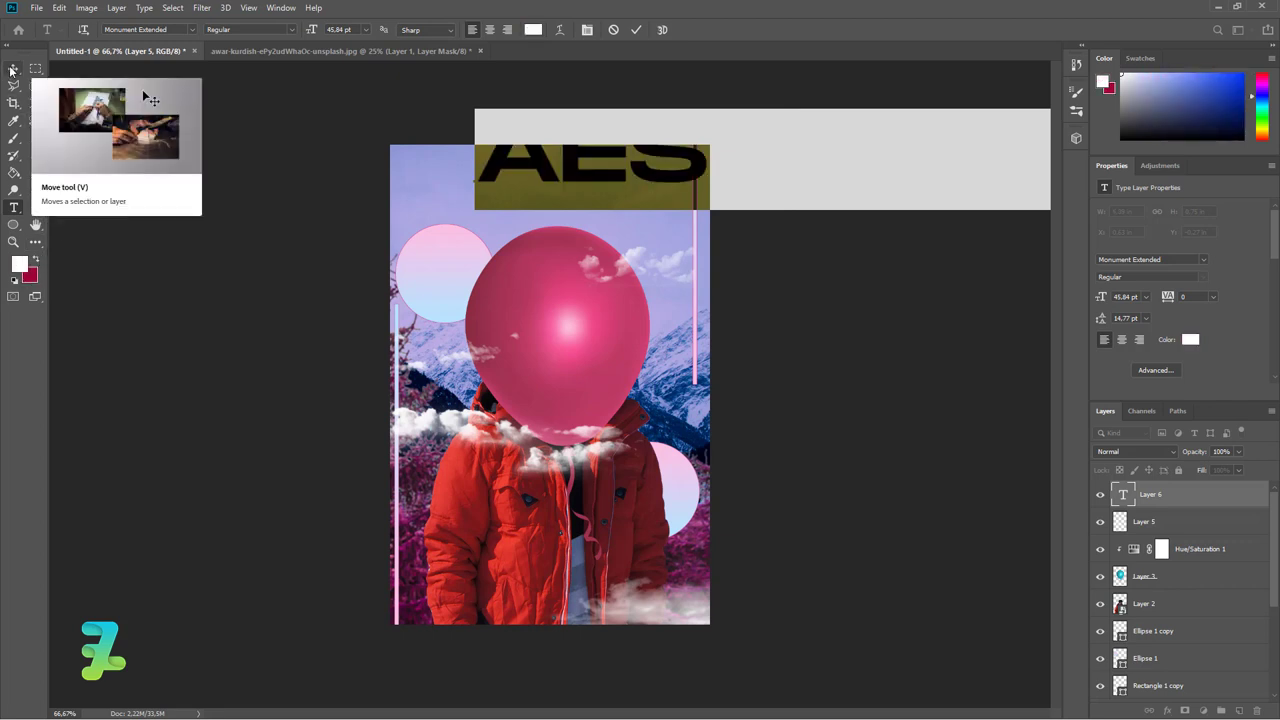
left_click(13, 69)
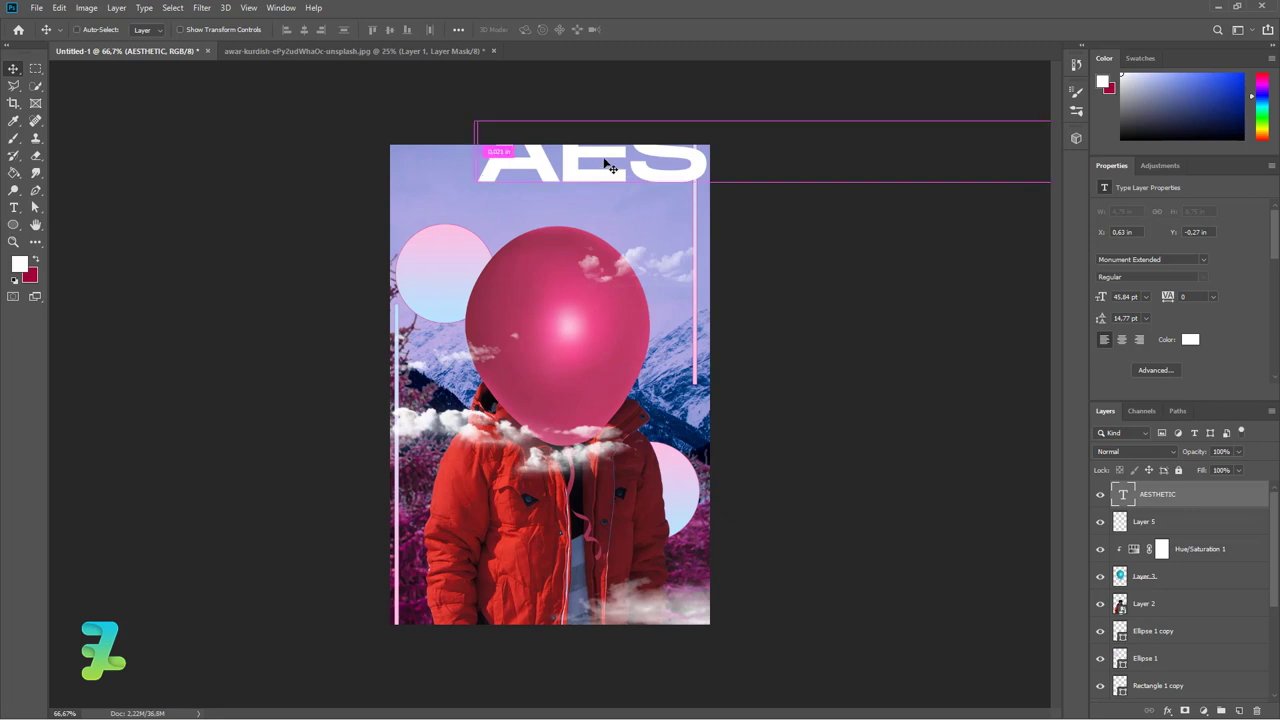
left_click_drag(605, 163, 533, 230)
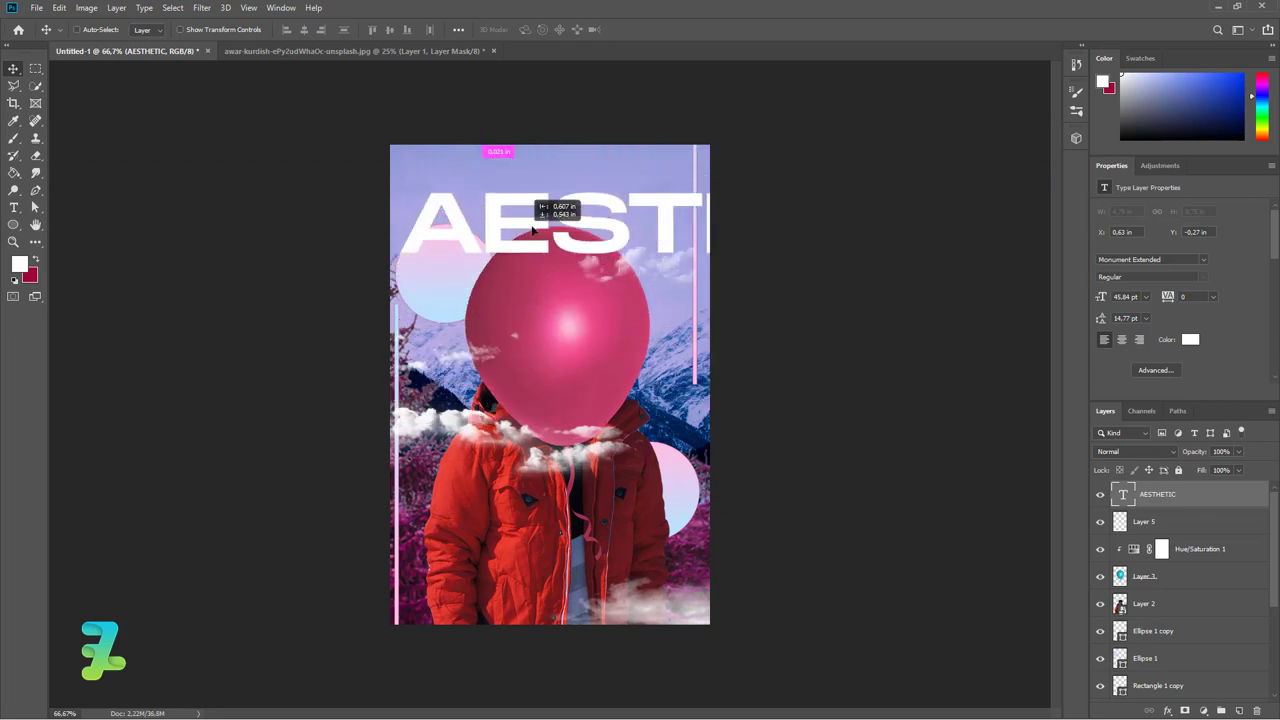
left_click_drag(533, 230, 530, 200)
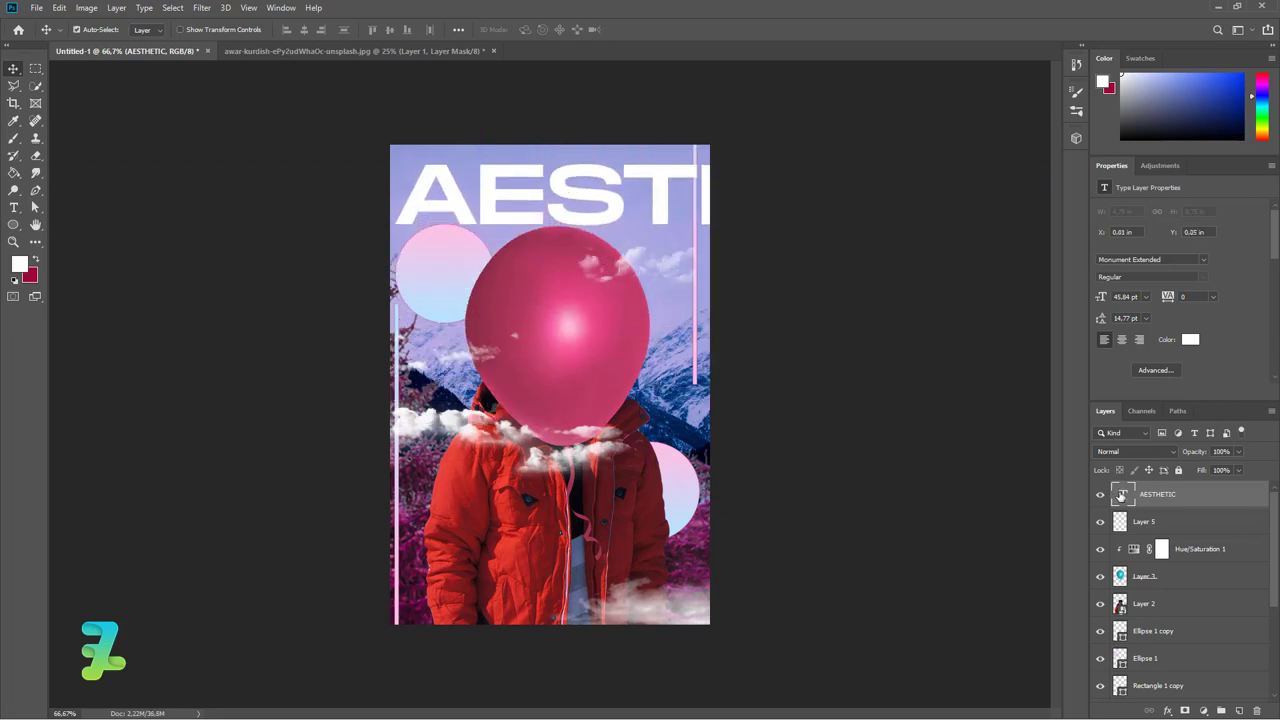
Set the AESTHETIC title's font size to 16 pt
double_click(1121, 494)
left_click(367, 29)
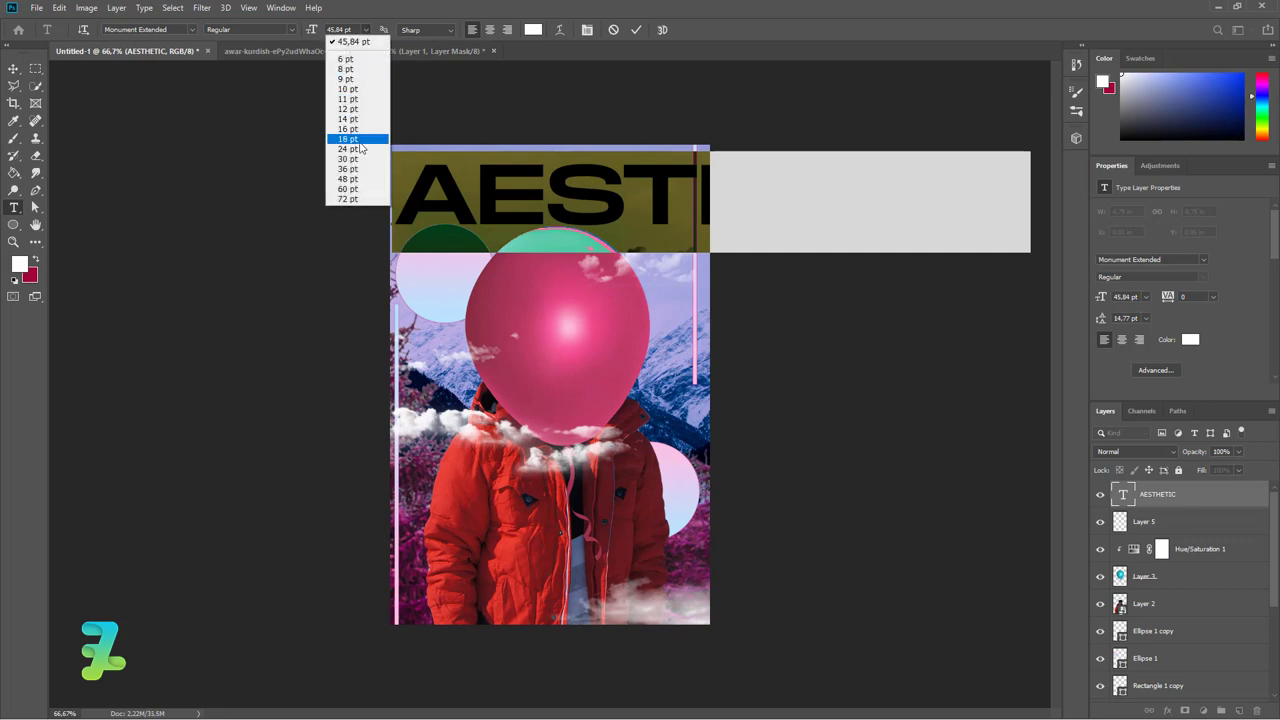
left_click(360, 179)
left_click(366, 29)
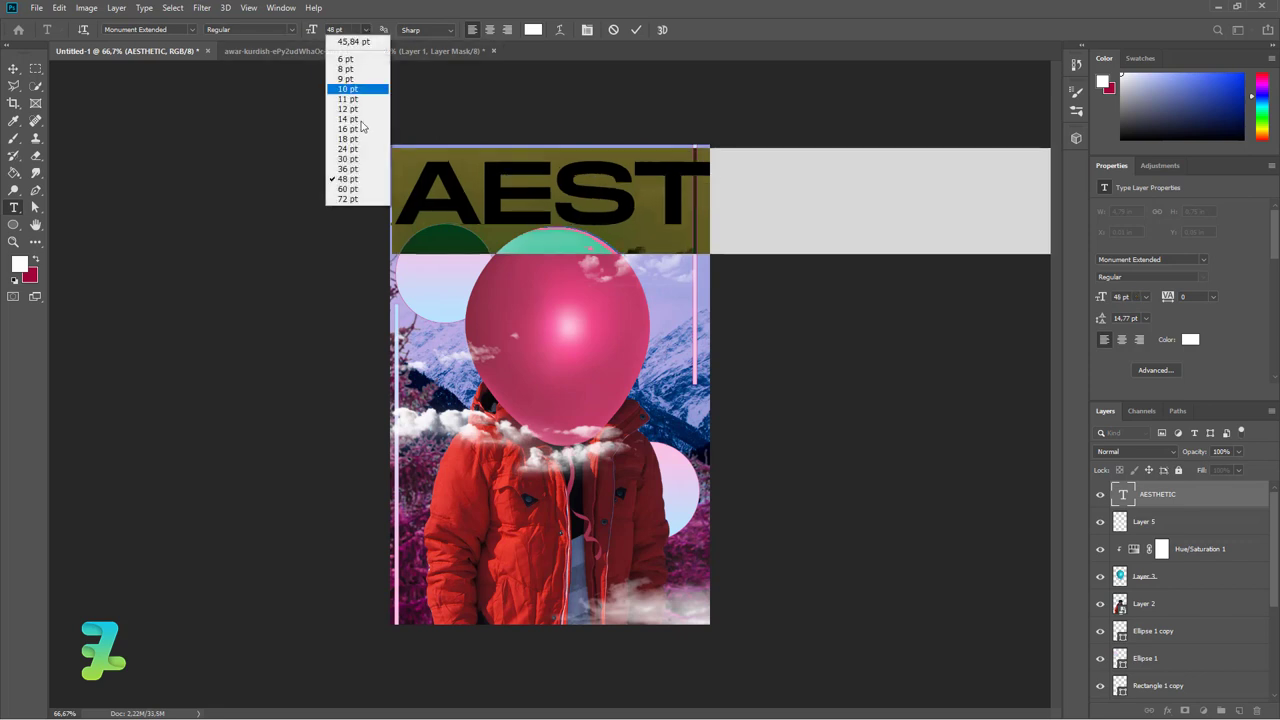
left_click(347, 159)
left_click(366, 29)
left_click(347, 129)
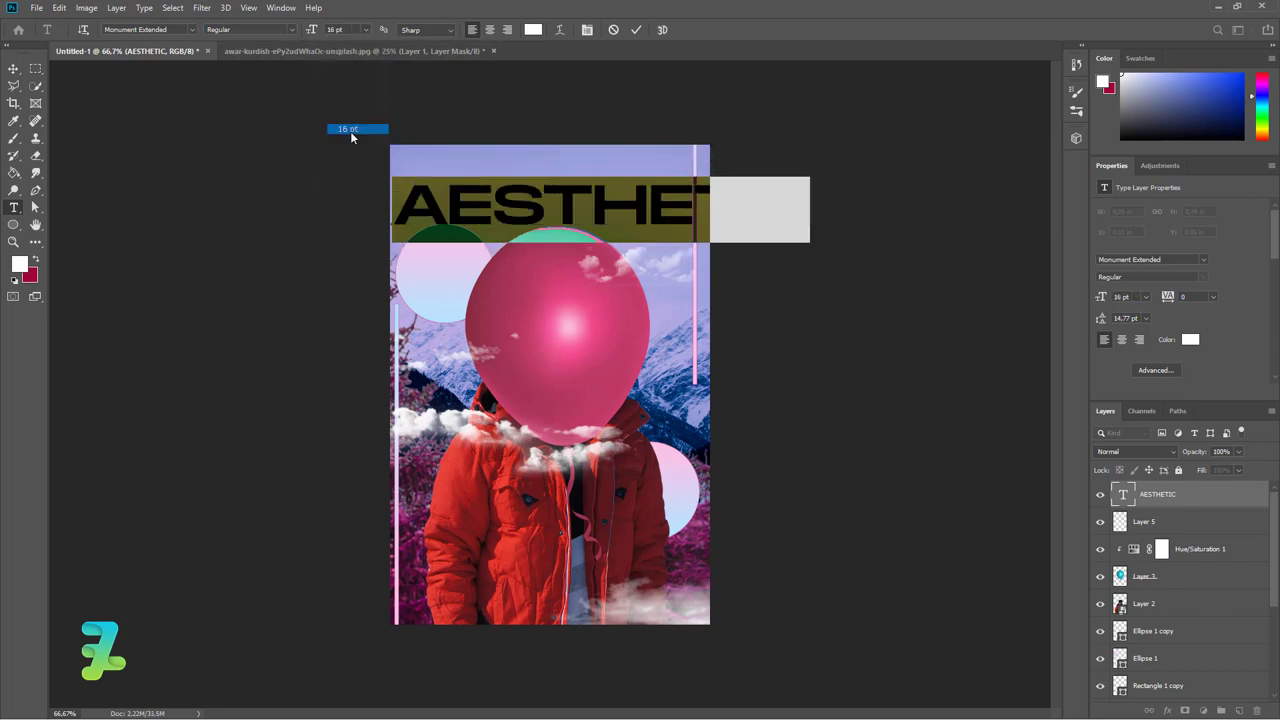
Scale the AESTHETIC title up to about 125% with Free Transform
left_click(13, 68)
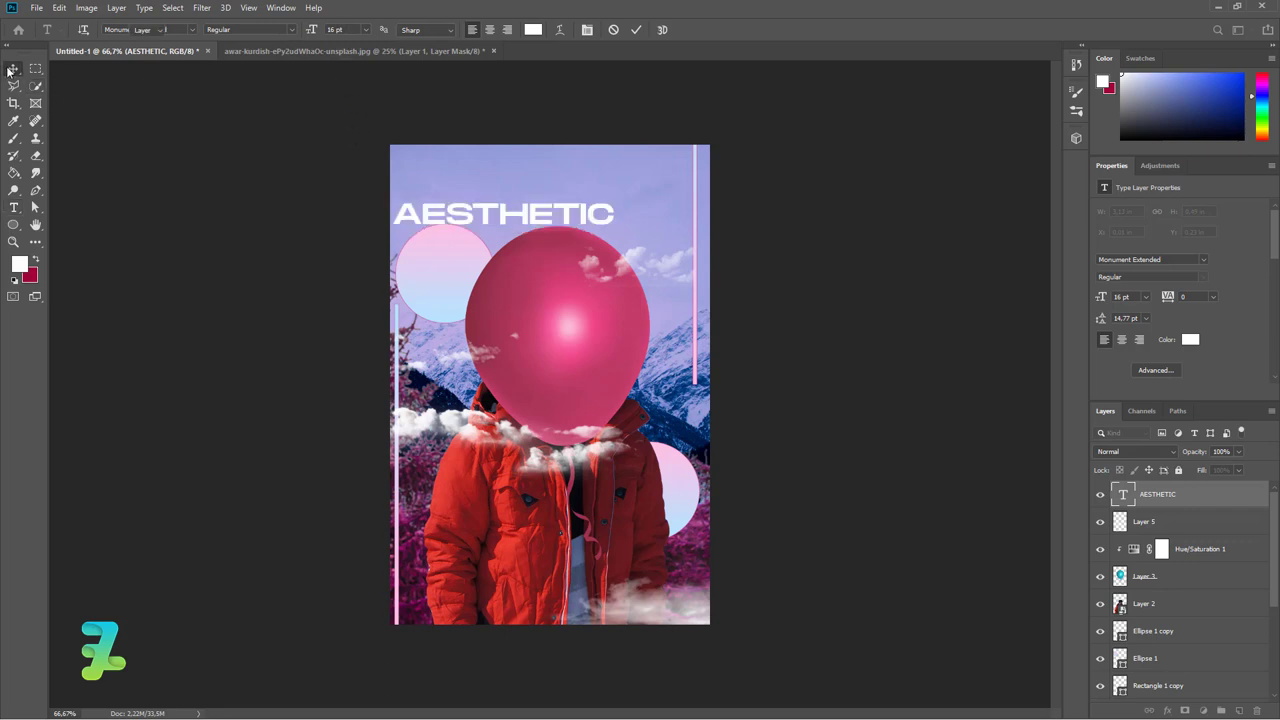
left_click_drag(508, 217, 548, 204)
key("ctrl+t")
left_click_drag(652, 188, 686, 165)
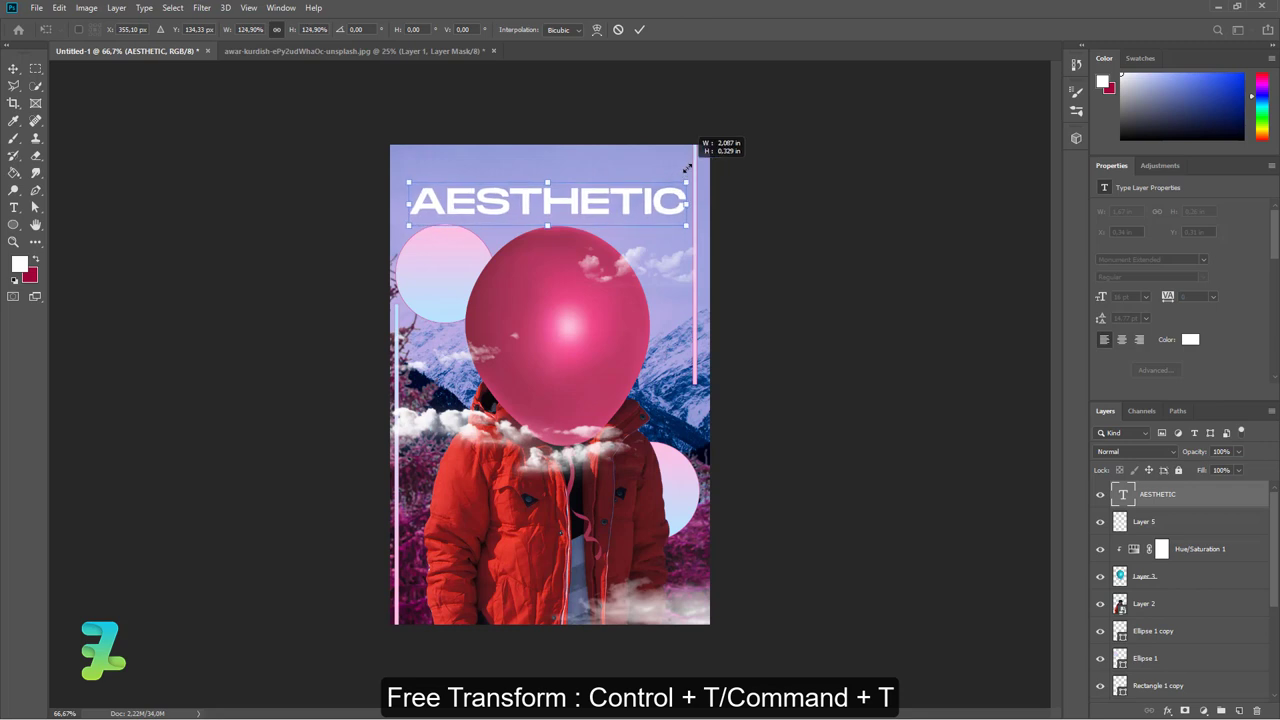
left_click_drag(620, 214, 616, 198)
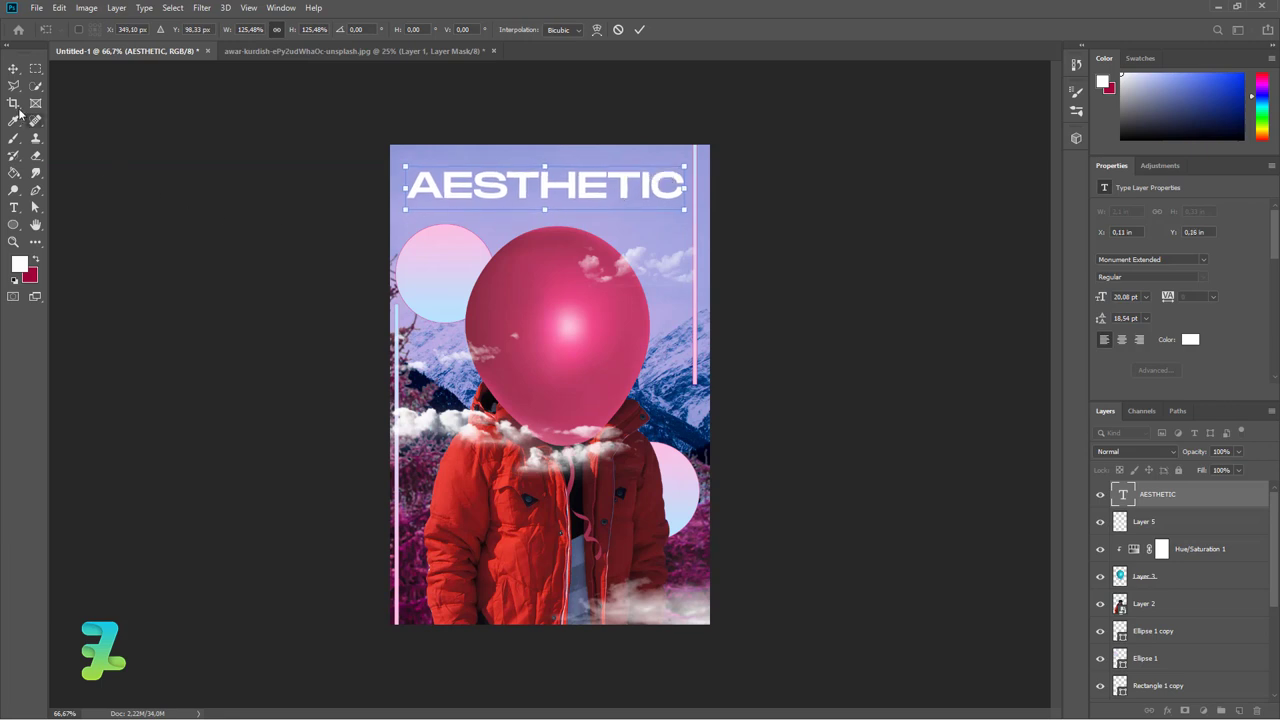
left_click(13, 68)
Centre the title horizontally on the canvas and nudge it slightly down
key("ctrl+a")
left_click(304, 29)
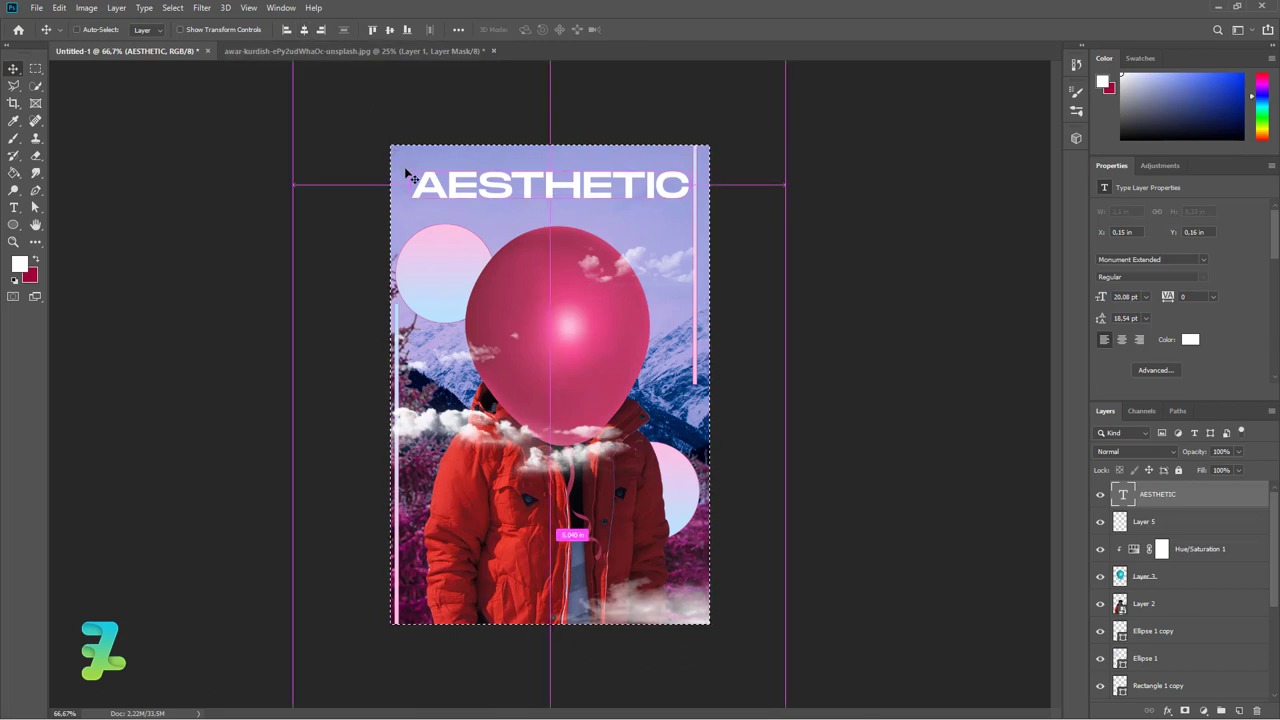
key("ctrl+d")
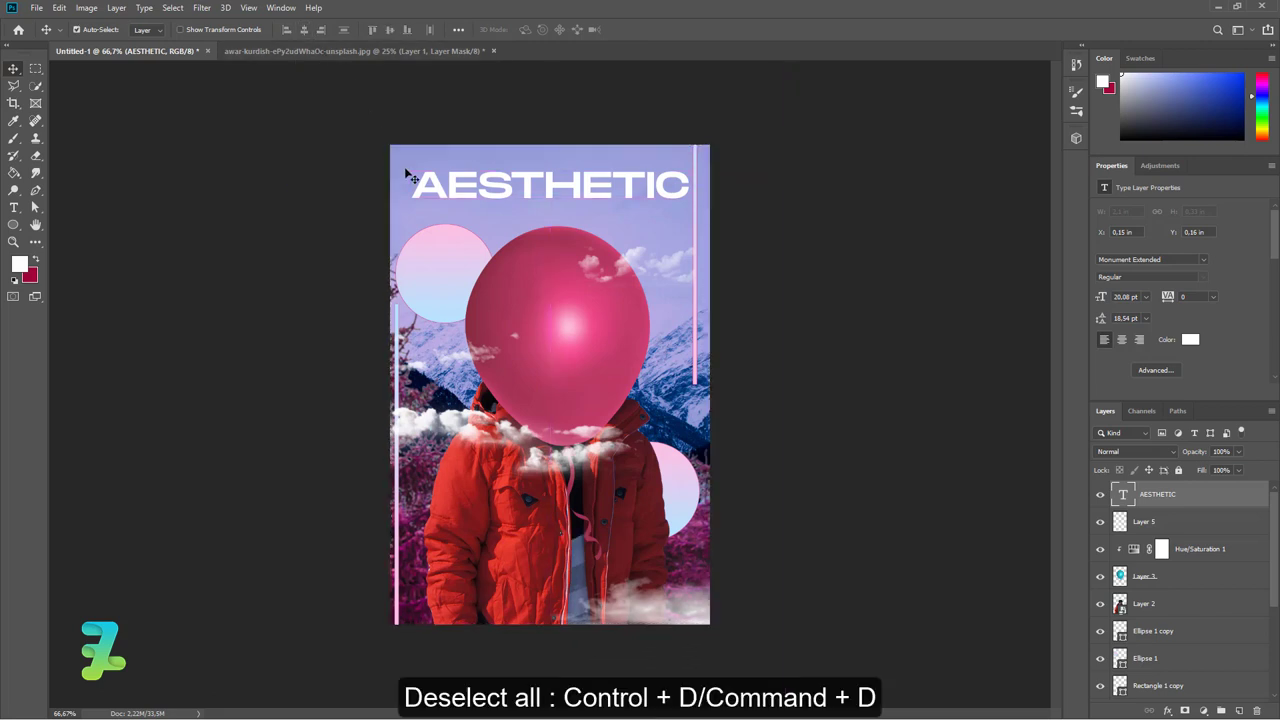
key("Down")
key("Down")
key("Down")
key("Down")
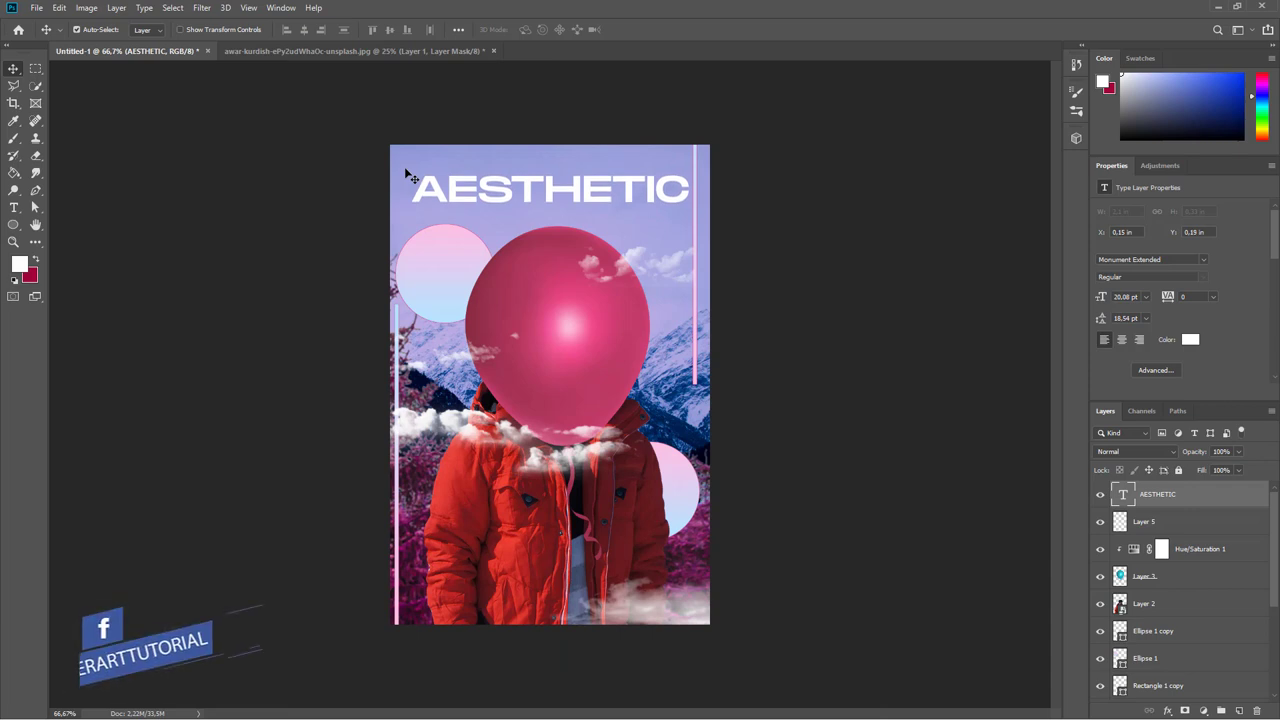
key("Down")
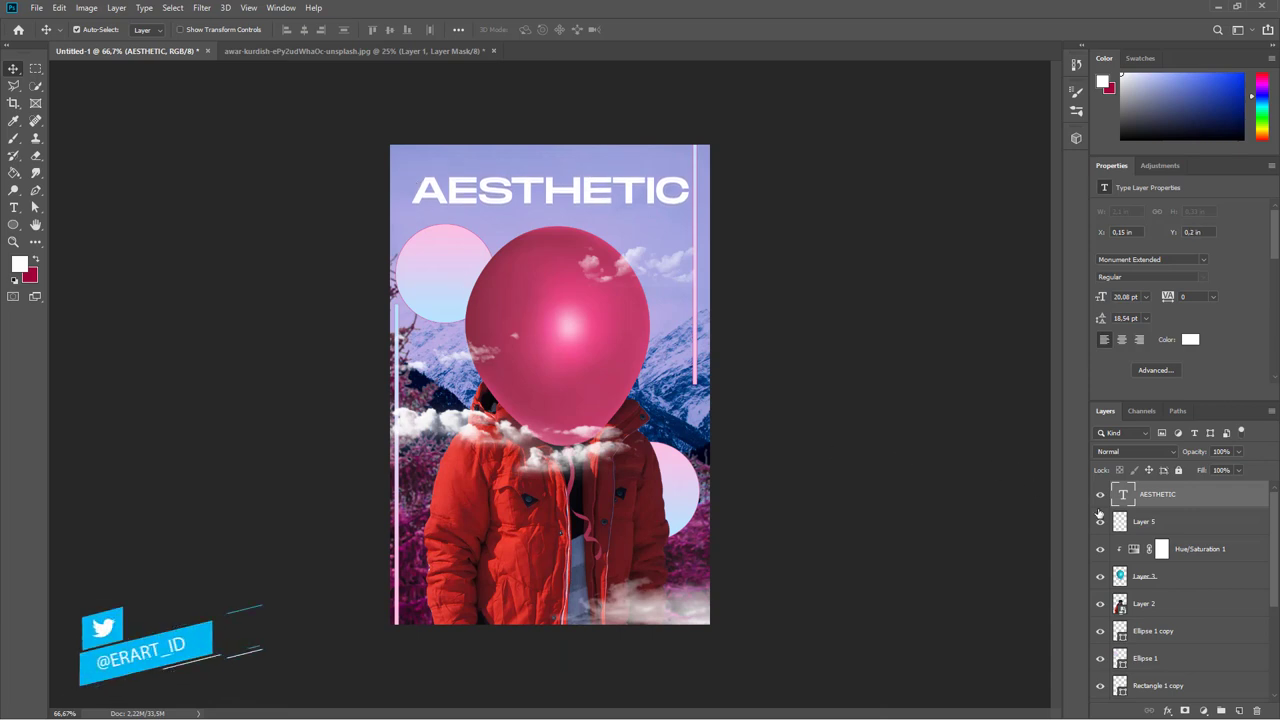
Make Layer 5 active and select the 392374_7146 cloud brush
key("alt+bracketleft")
left_click(14, 141)
left_click(88, 30)
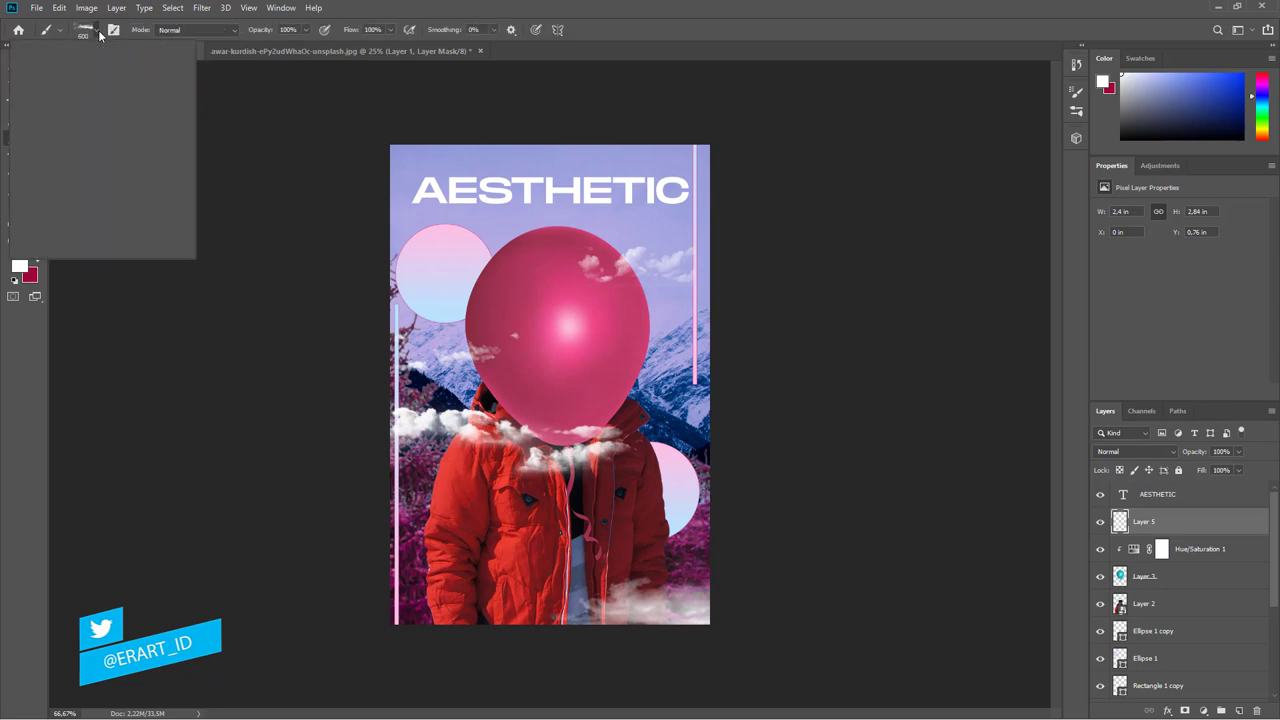
scroll(98, 200, "down", 3)
scroll(98, 220, "down", 1)
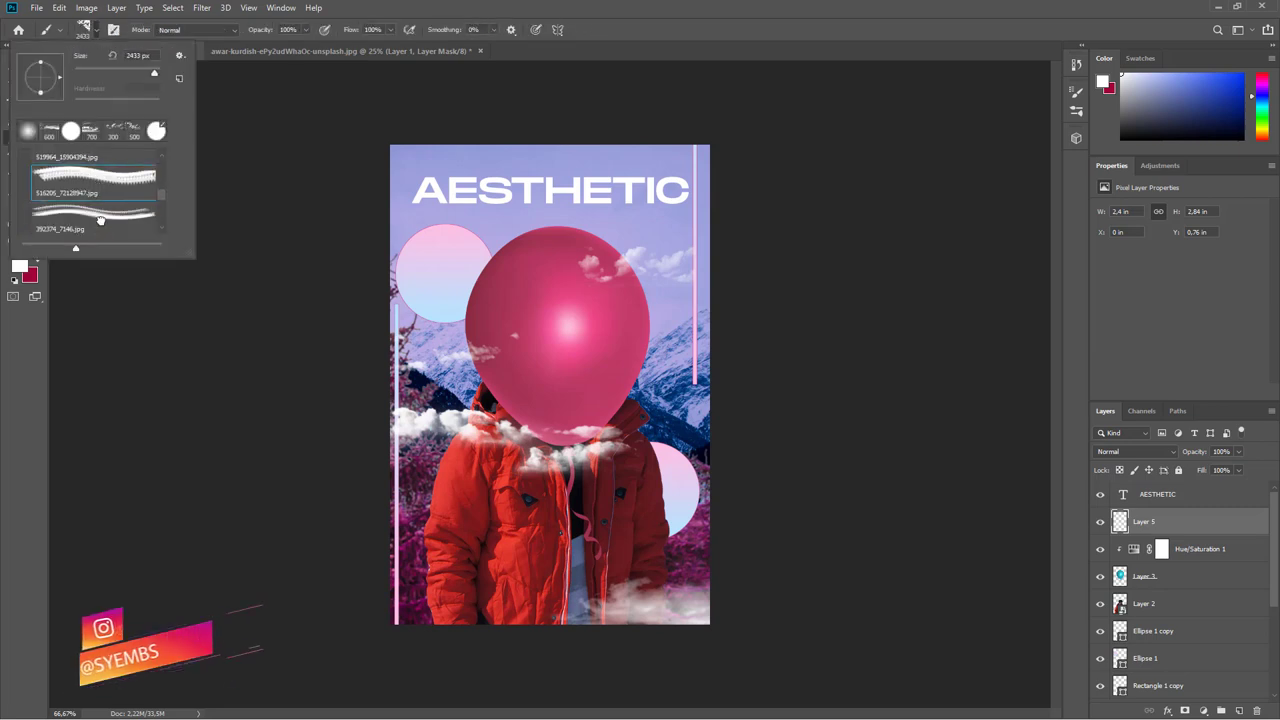
left_click(98, 212)
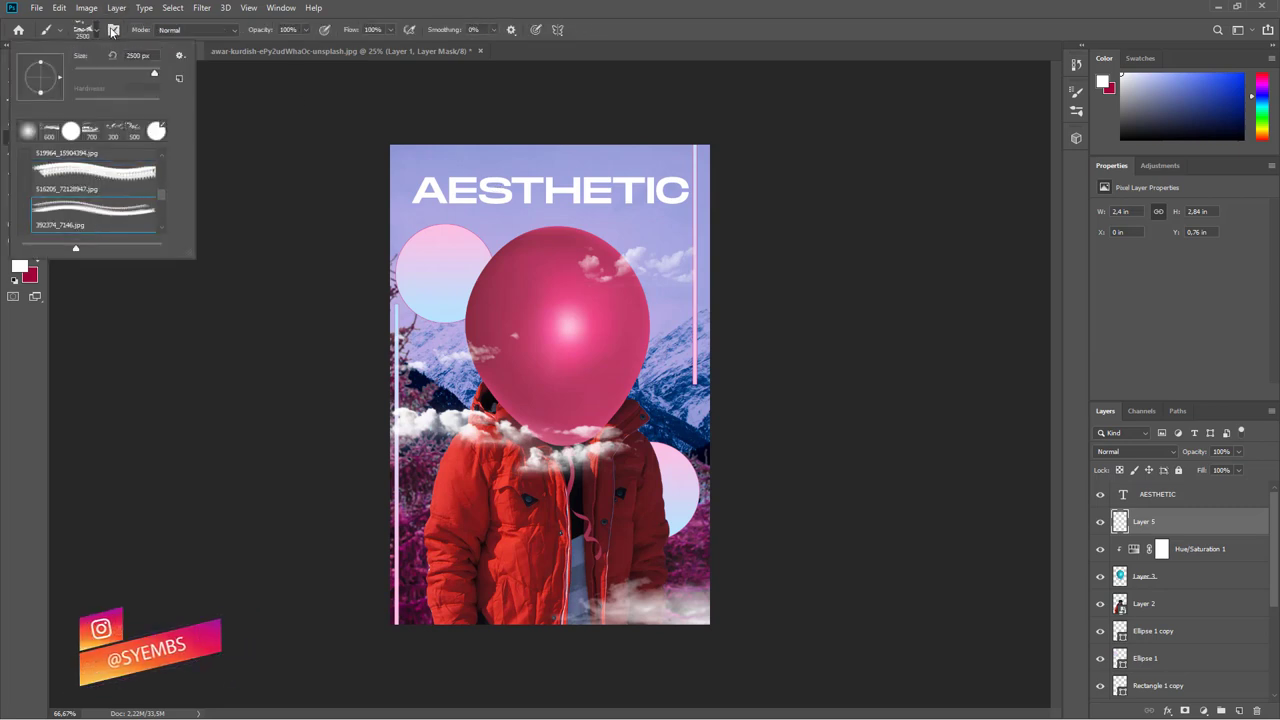
left_click(344, 163)
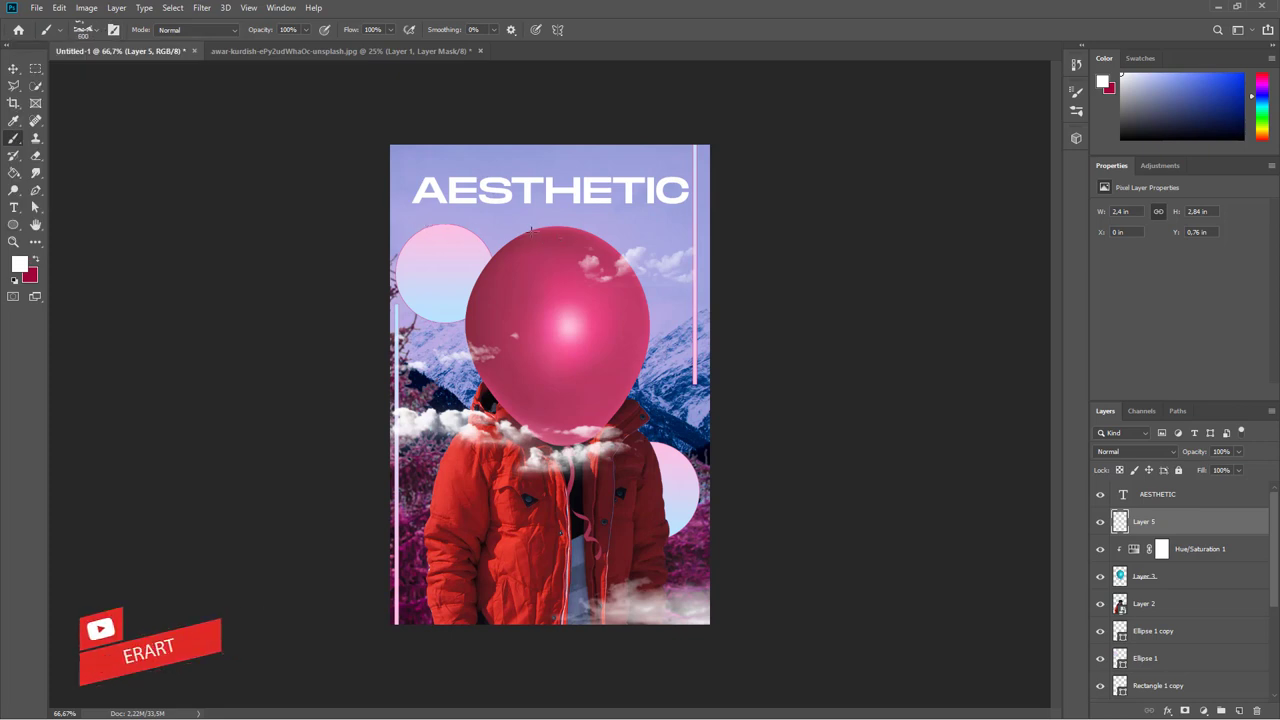
Stamp clouds across the top around the title, undoing unwanted top-left stamps
left_click(399, 205)
left_click(440, 225)
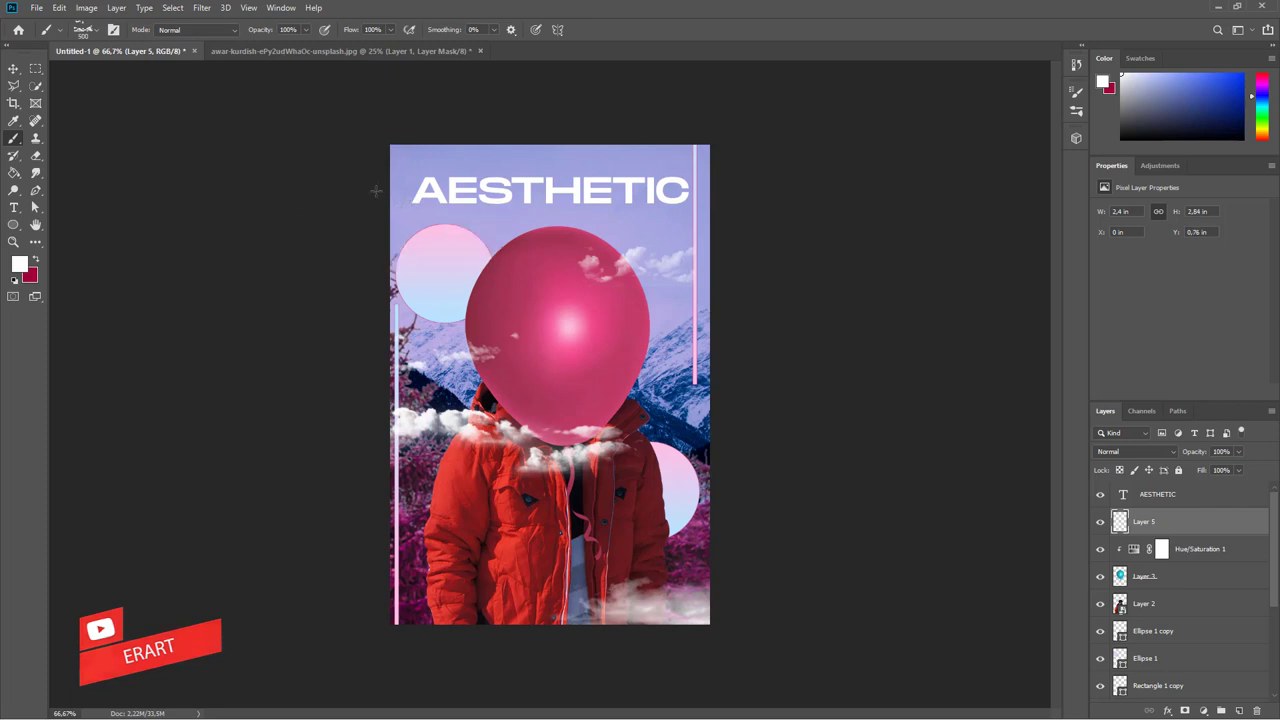
left_click(520, 225)
left_click(600, 215)
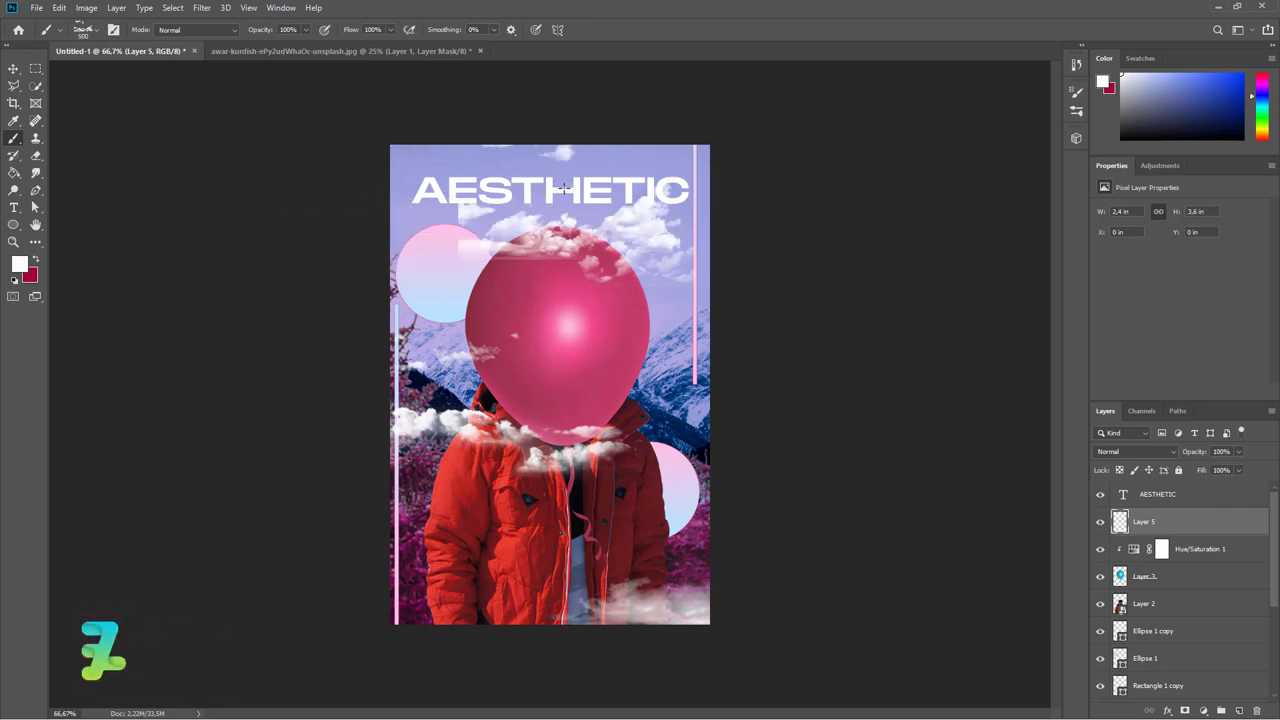
key("ctrl+z")
left_click(427, 157)
key("ctrl+z")
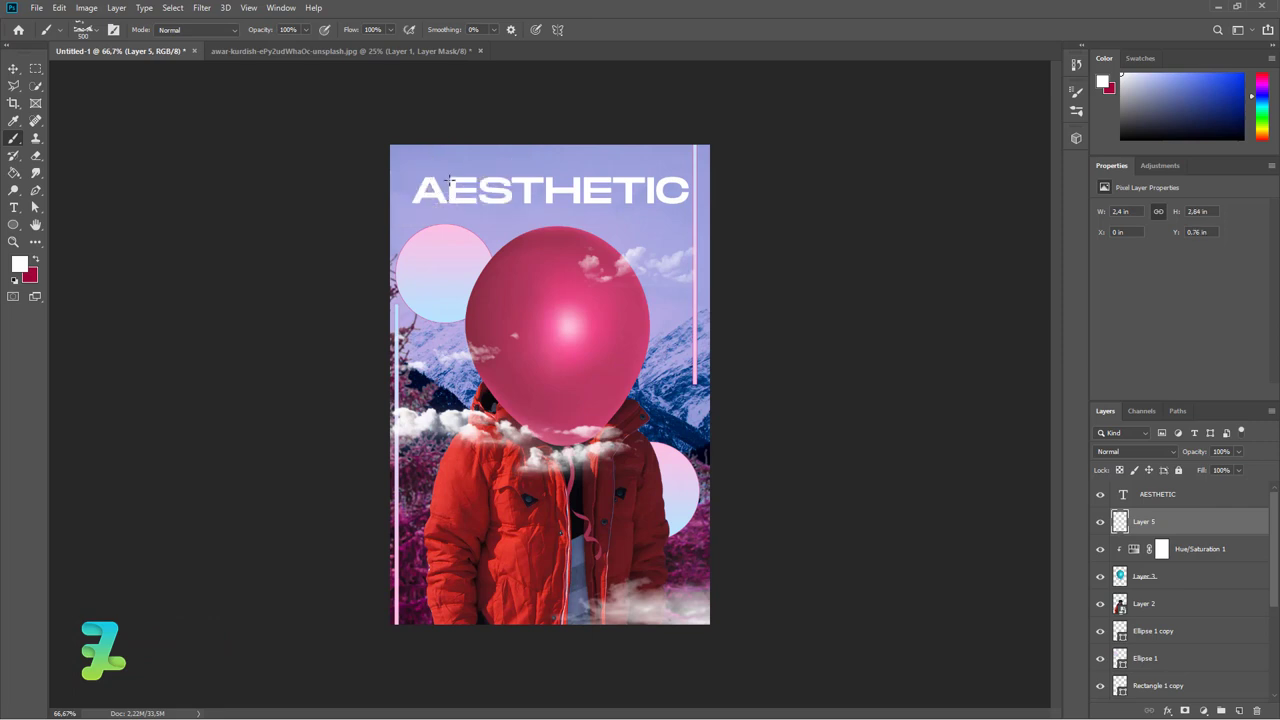
left_click(427, 160)
key("ctrl+z")
Try cloud stamps around the balloon and title, keeping one under the title's right half
left_click(476, 224)
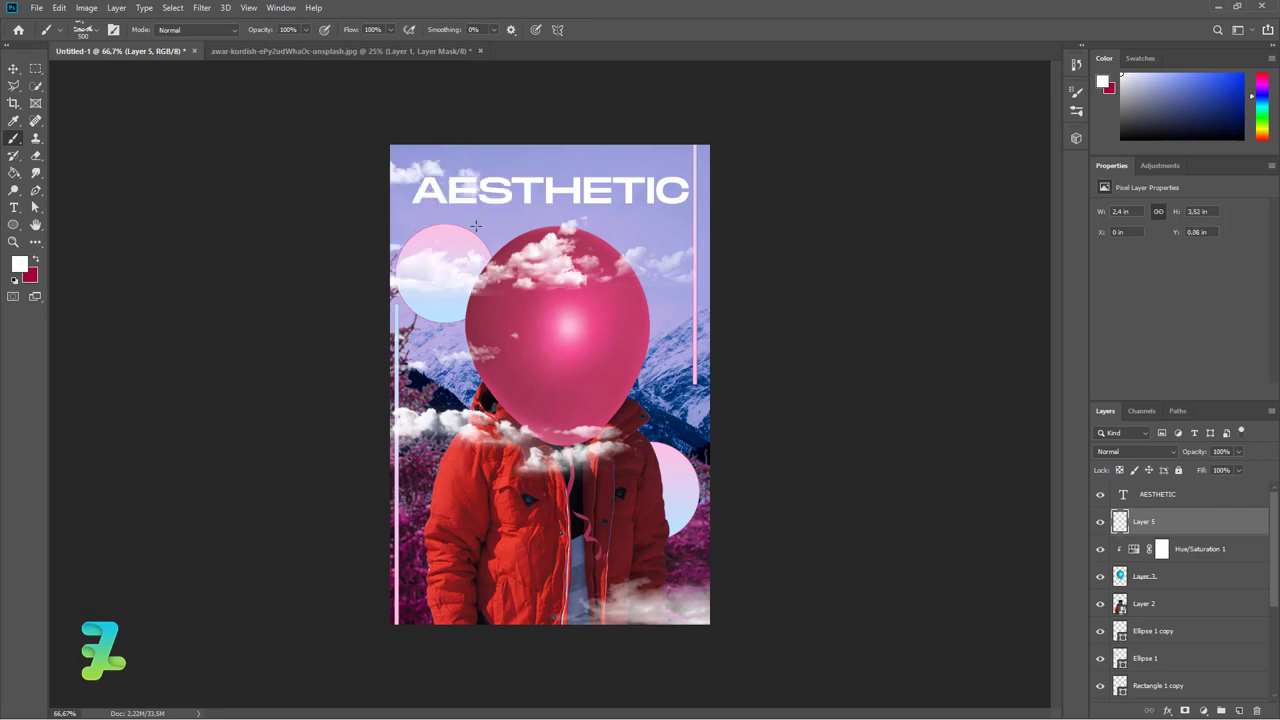
key("ctrl+z")
left_click(396, 190)
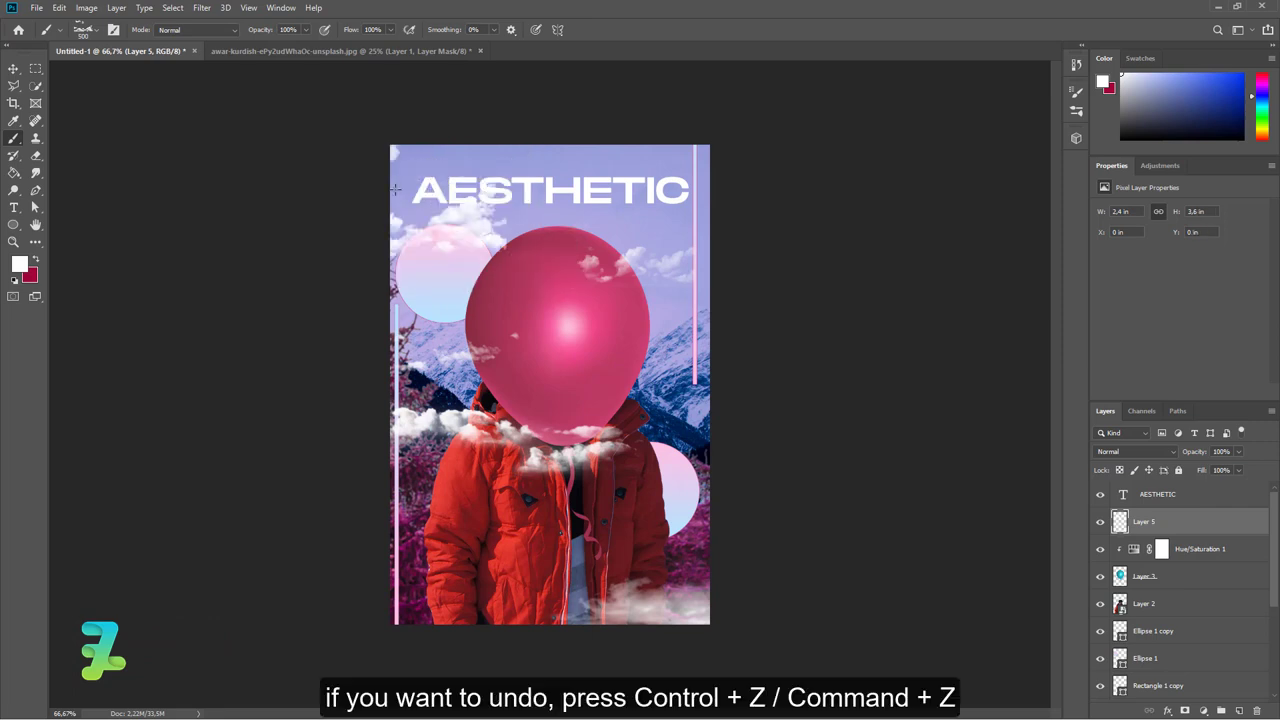
key("ctrl+z")
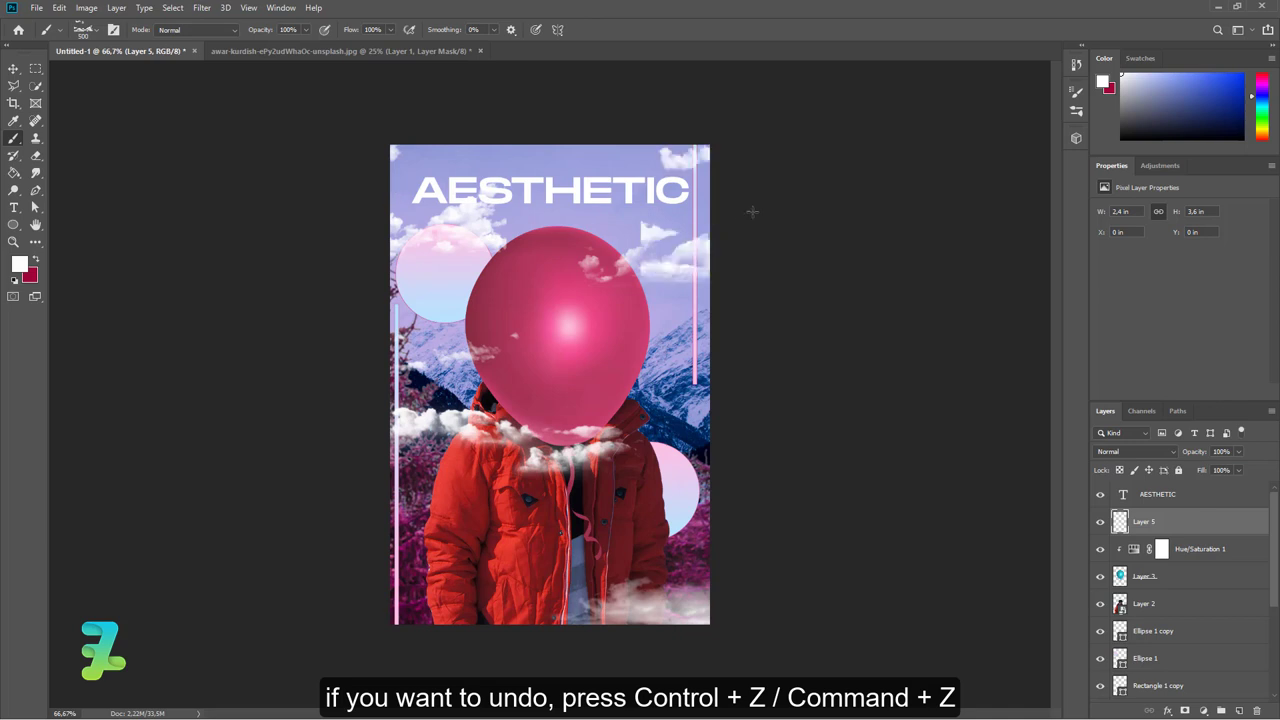
left_click(697, 182)
key("ctrl+z")
left_click(650, 160)
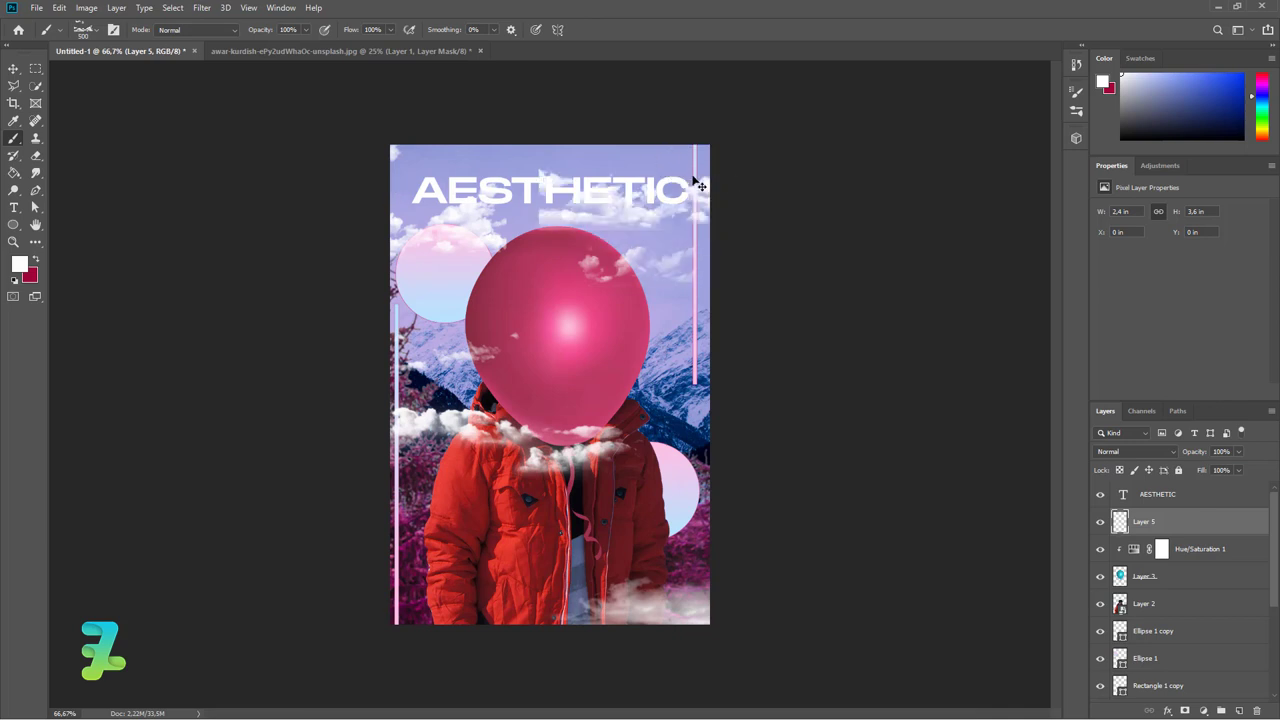
key("ctrl+z")
left_click(688, 168)
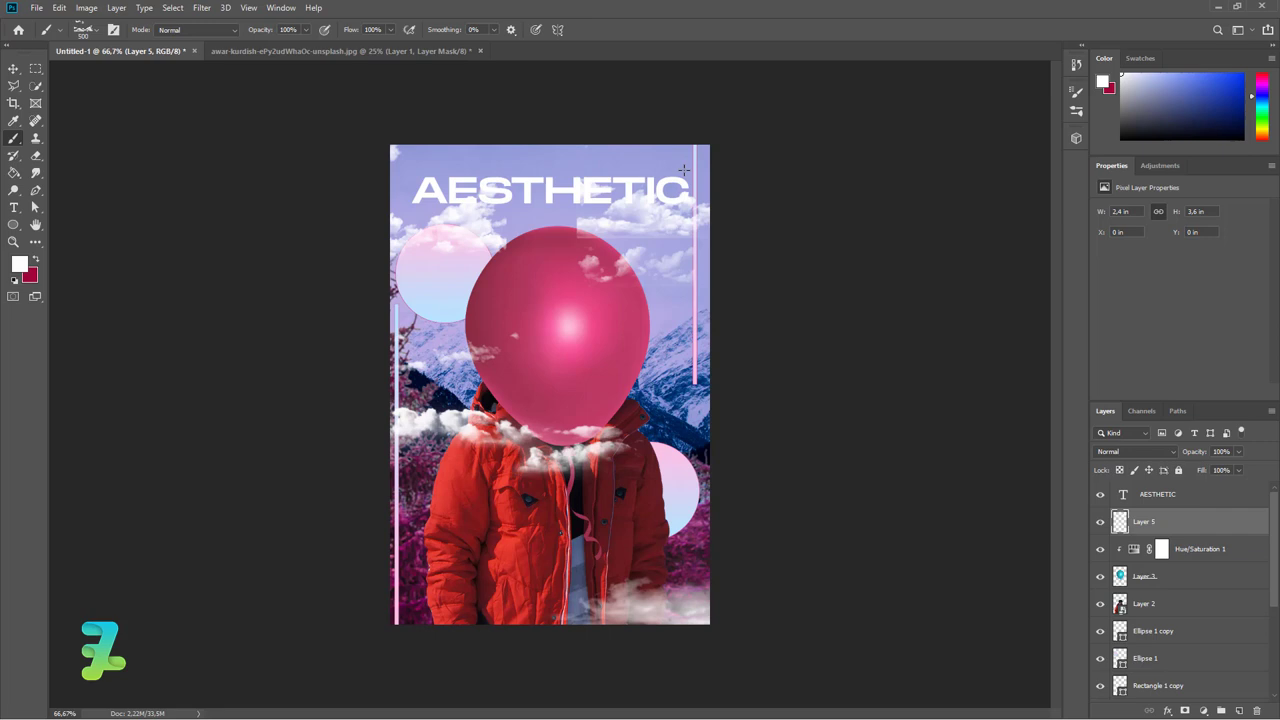
Erase the hard-edged cloud patch just below the title on Layer 5
left_click(36, 156)
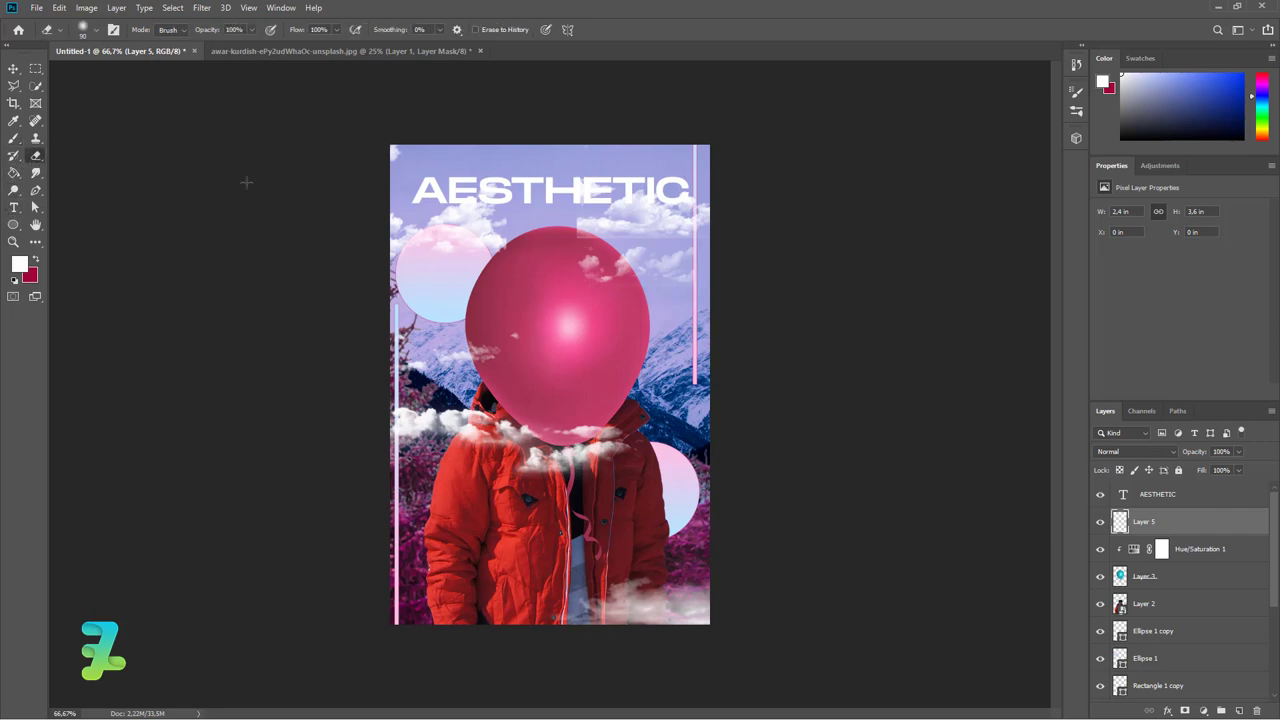
left_click_drag(555, 206, 564, 239)
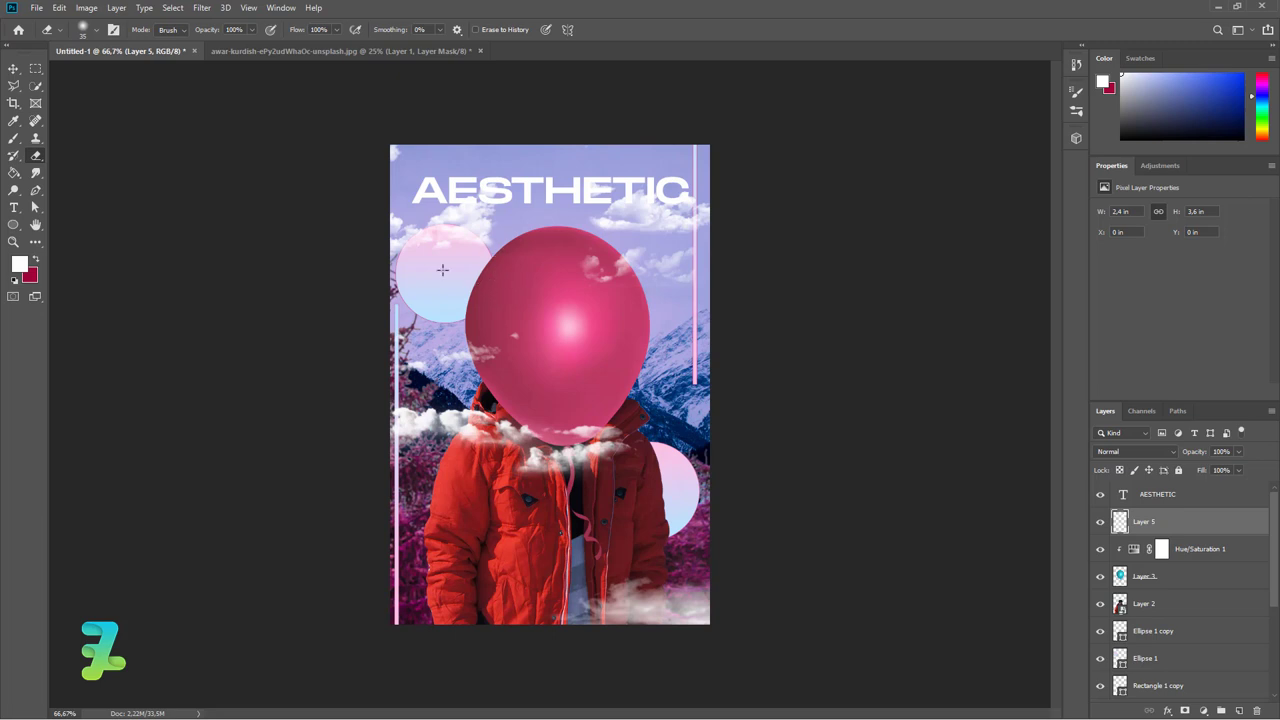
Draw a small circle with the Ellipse Tool at the poster's bottom-left
left_click_drag(13, 224, 48, 258)
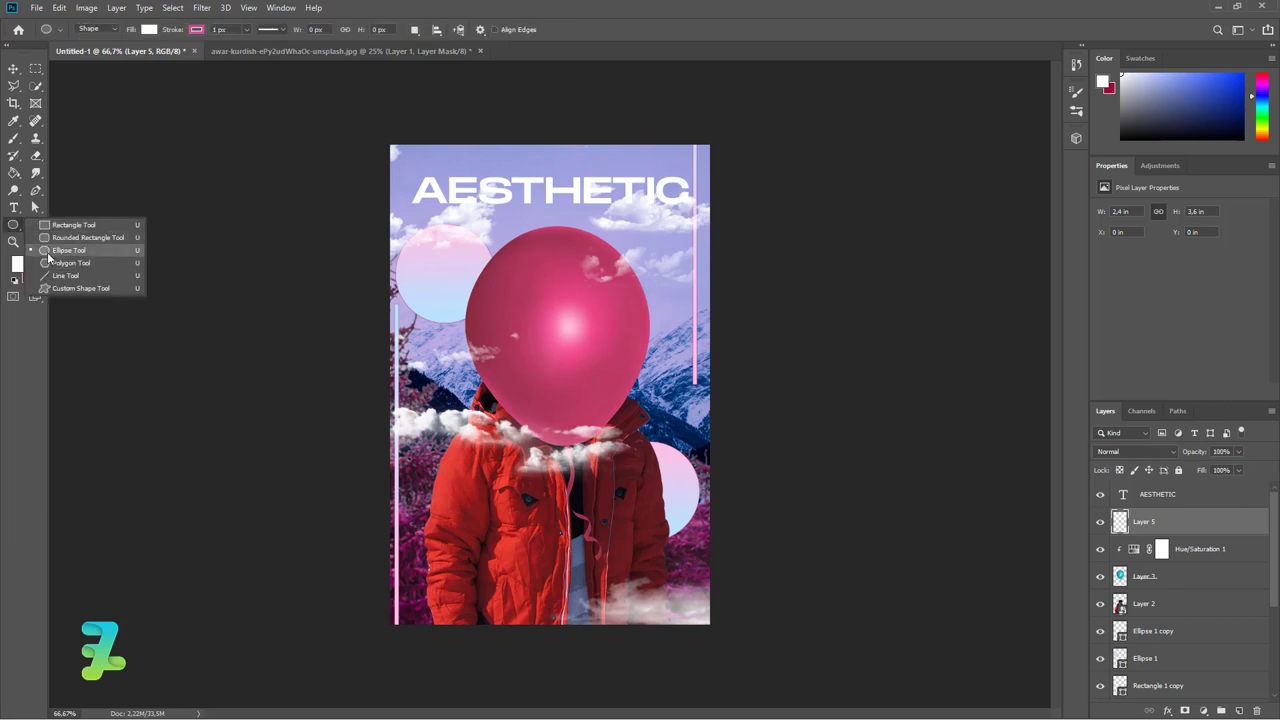
left_click(48, 256)
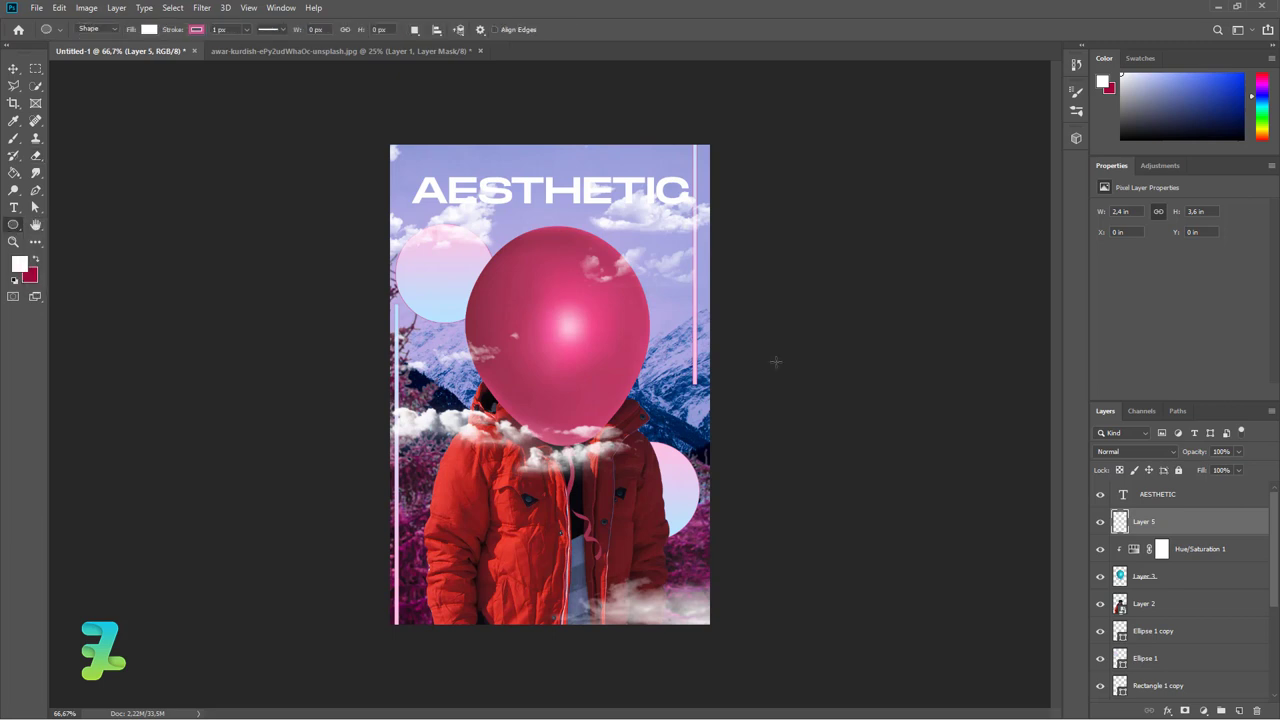
left_click(1237, 710)
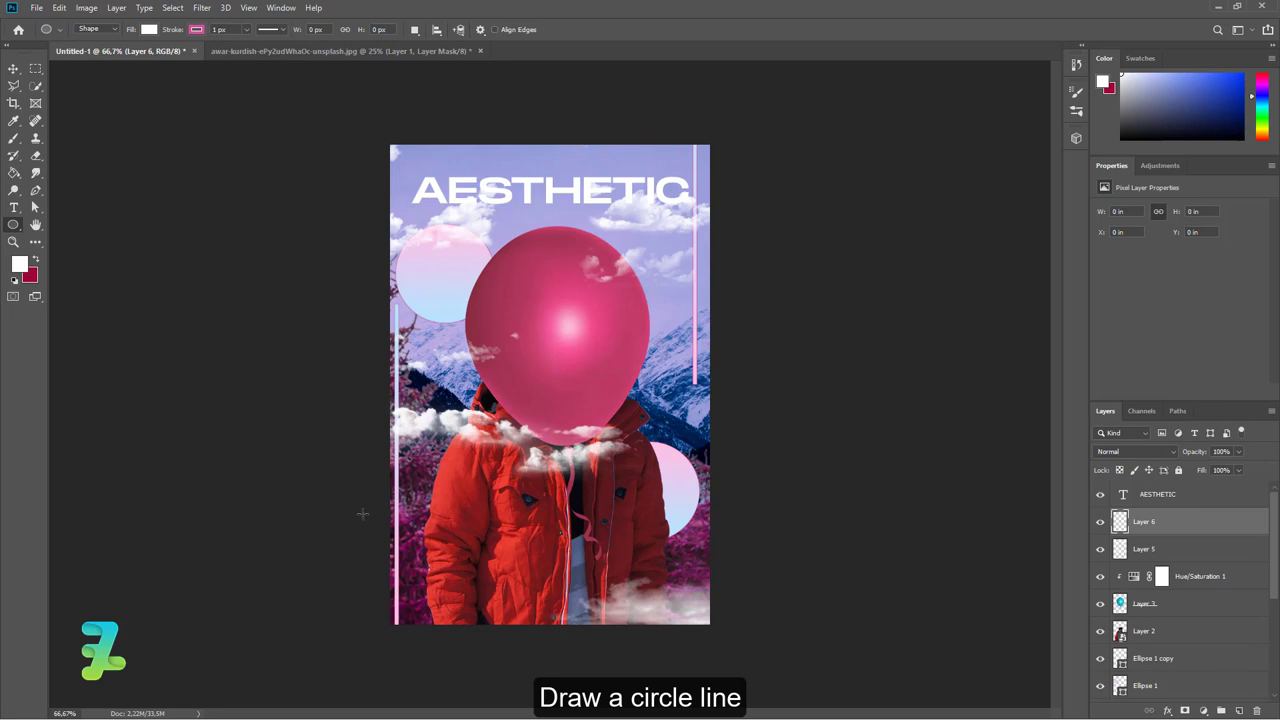
left_click_drag(418, 550, 460, 592)
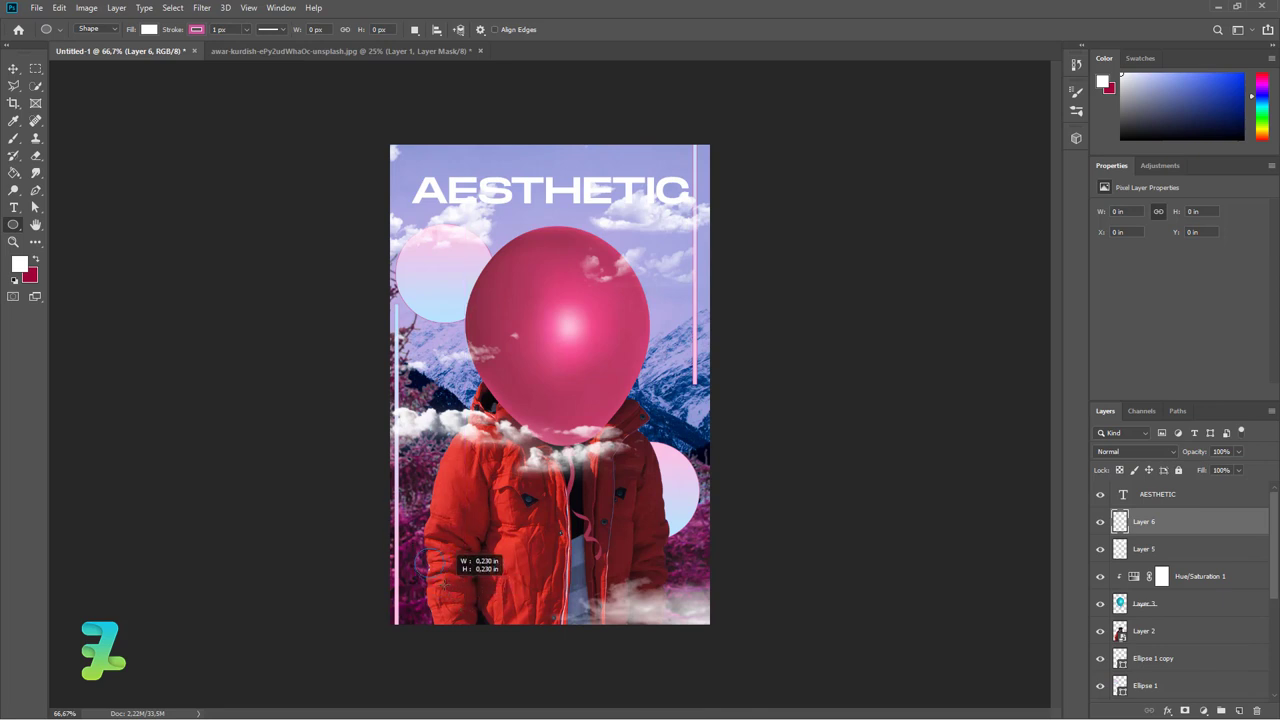
left_click_drag(458, 594, 450, 584)
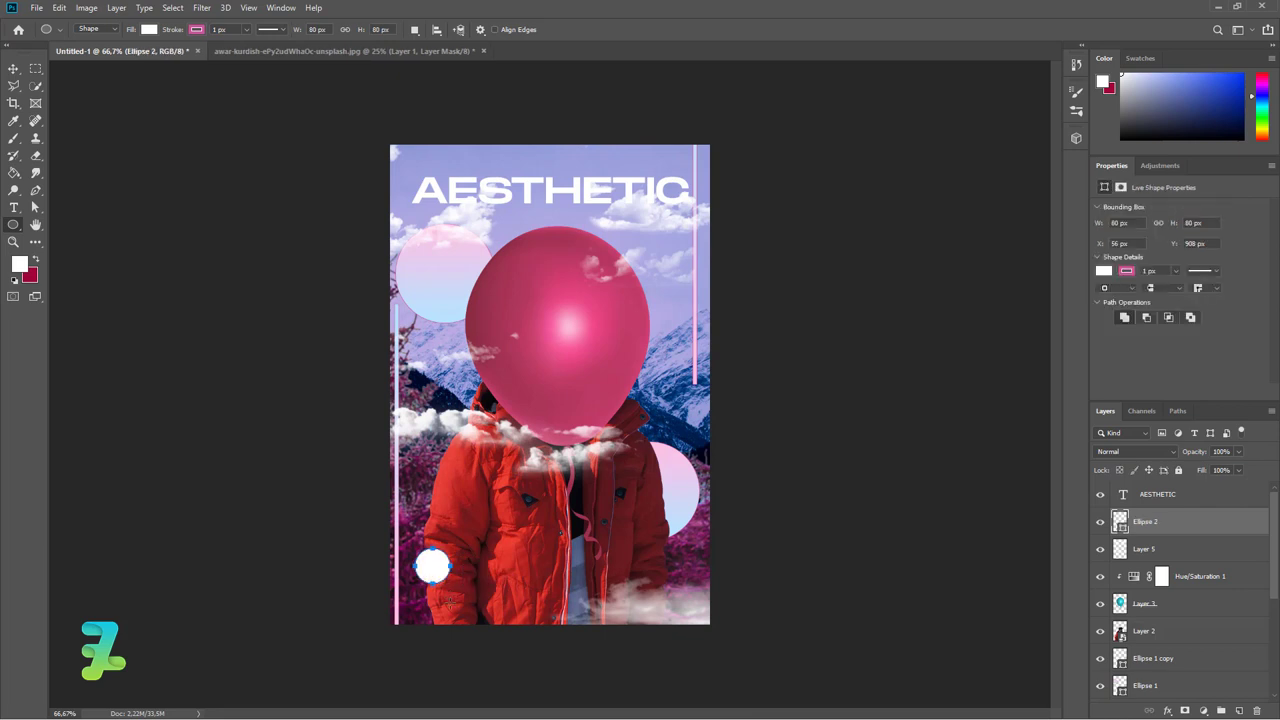
Remove the circle's fill and give it a light pink febfe3 stroke
left_click(148, 30)
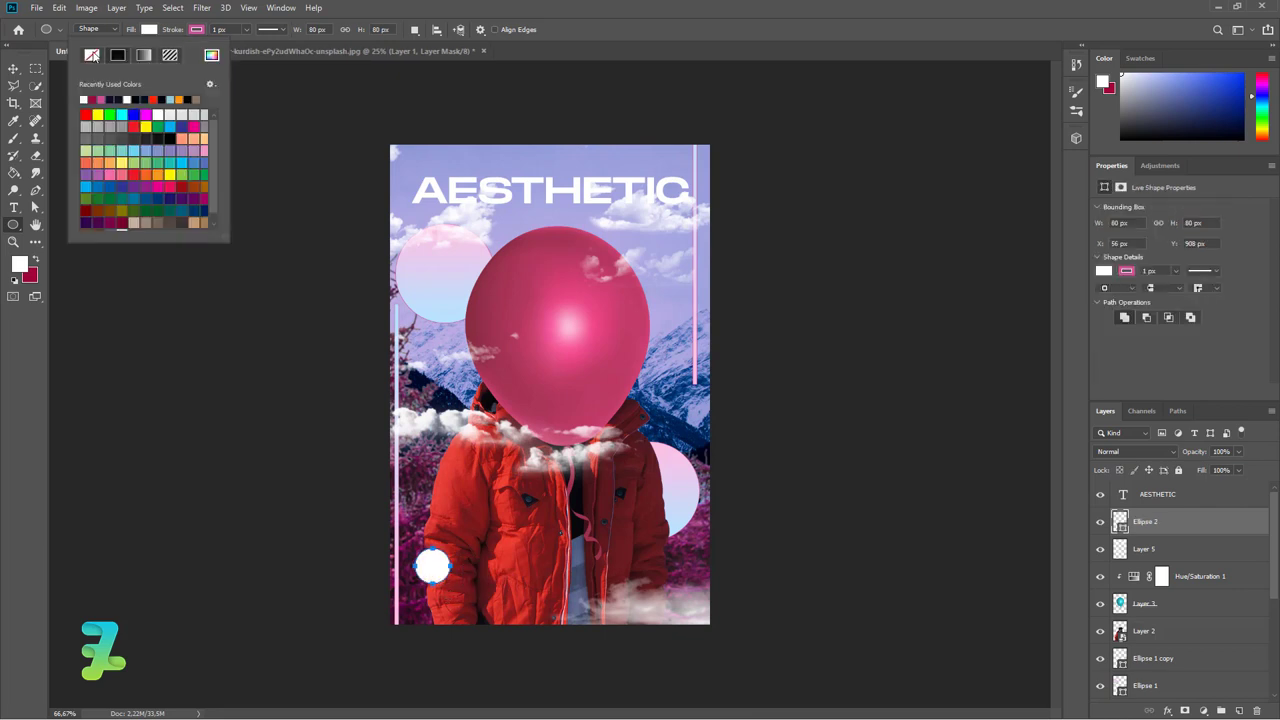
left_click(92, 56)
left_click(197, 30)
left_click(259, 56)
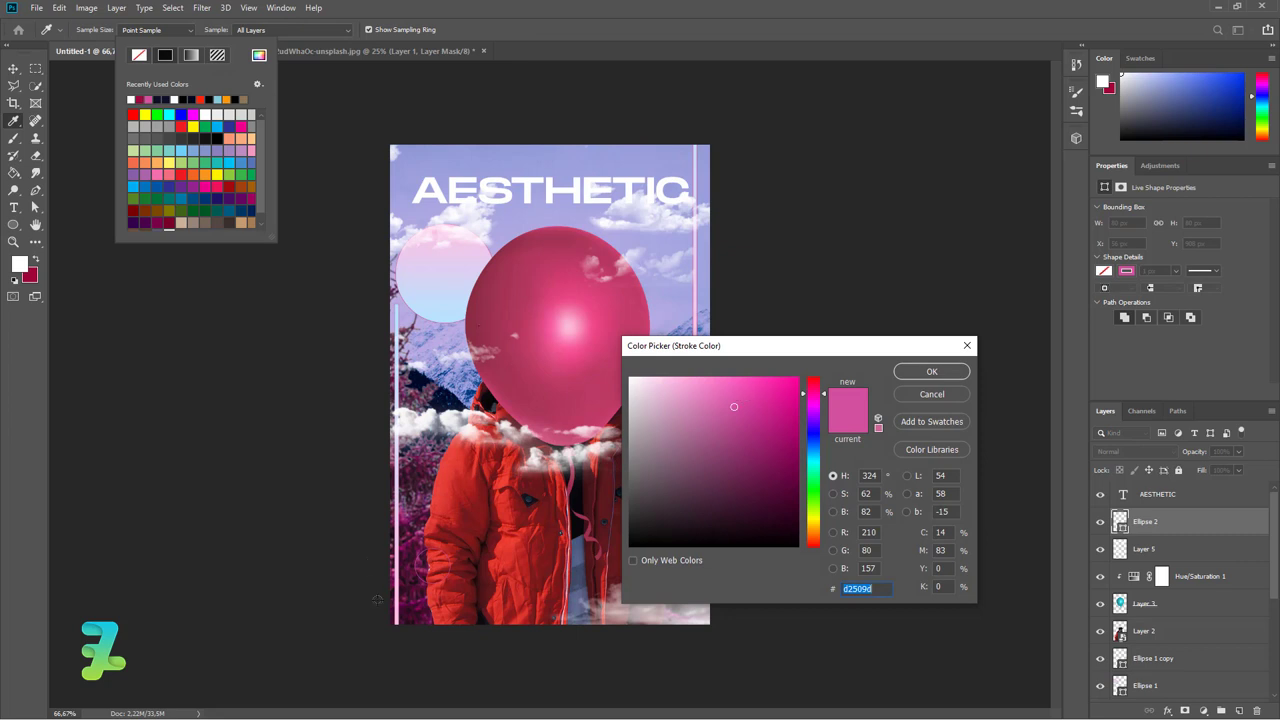
type("febfe3")
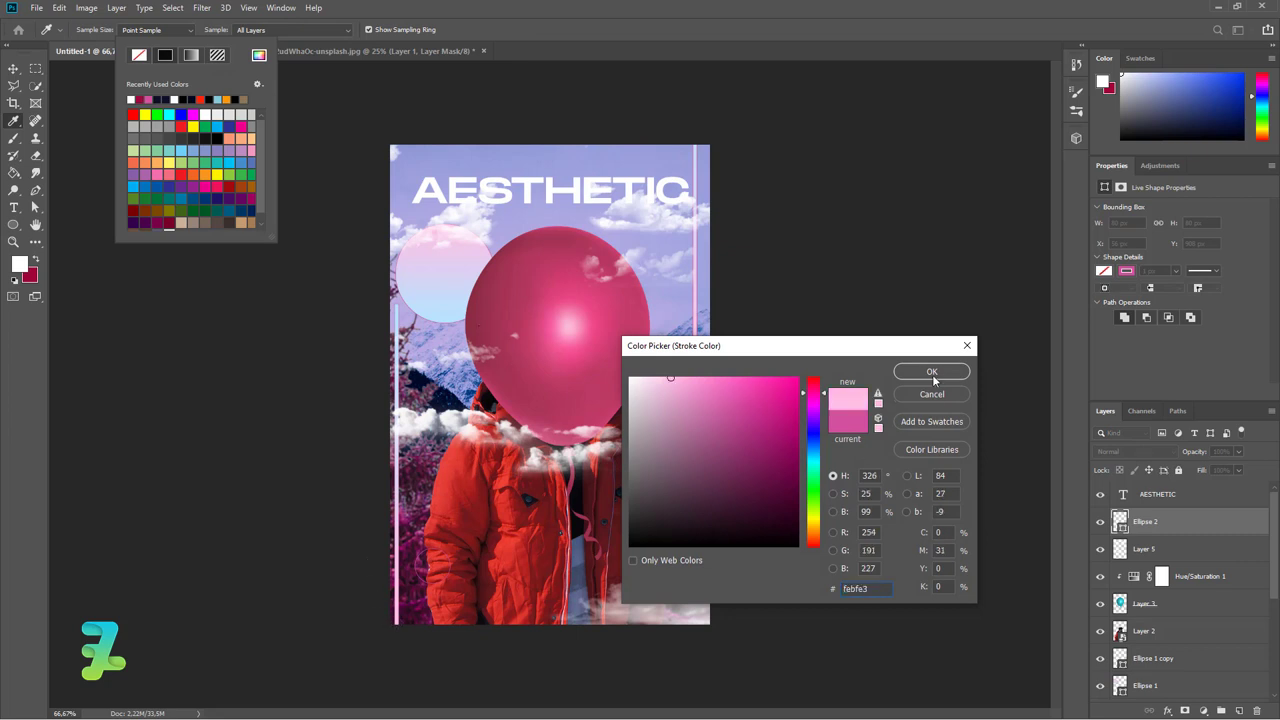
left_click(932, 373)
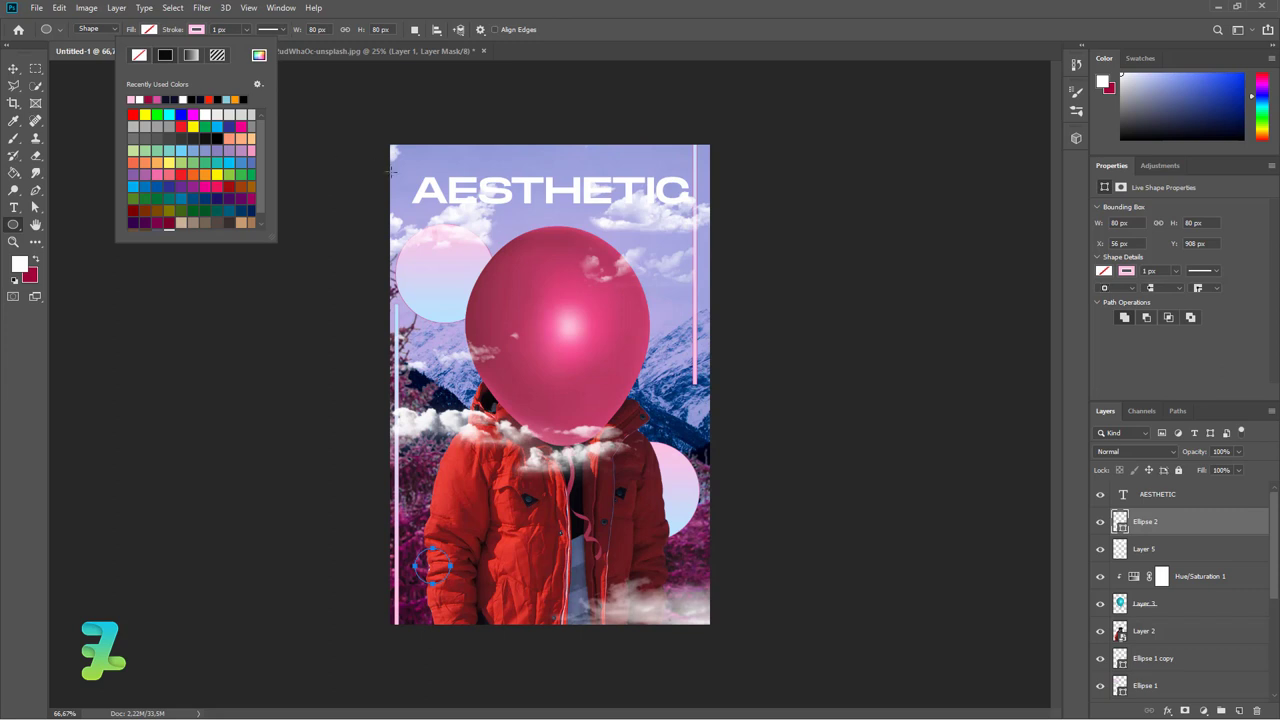
Change the ring's stroke to a pink-to-light-blue b5e6ff gradient
left_click(1125, 272)
left_click(1166, 296)
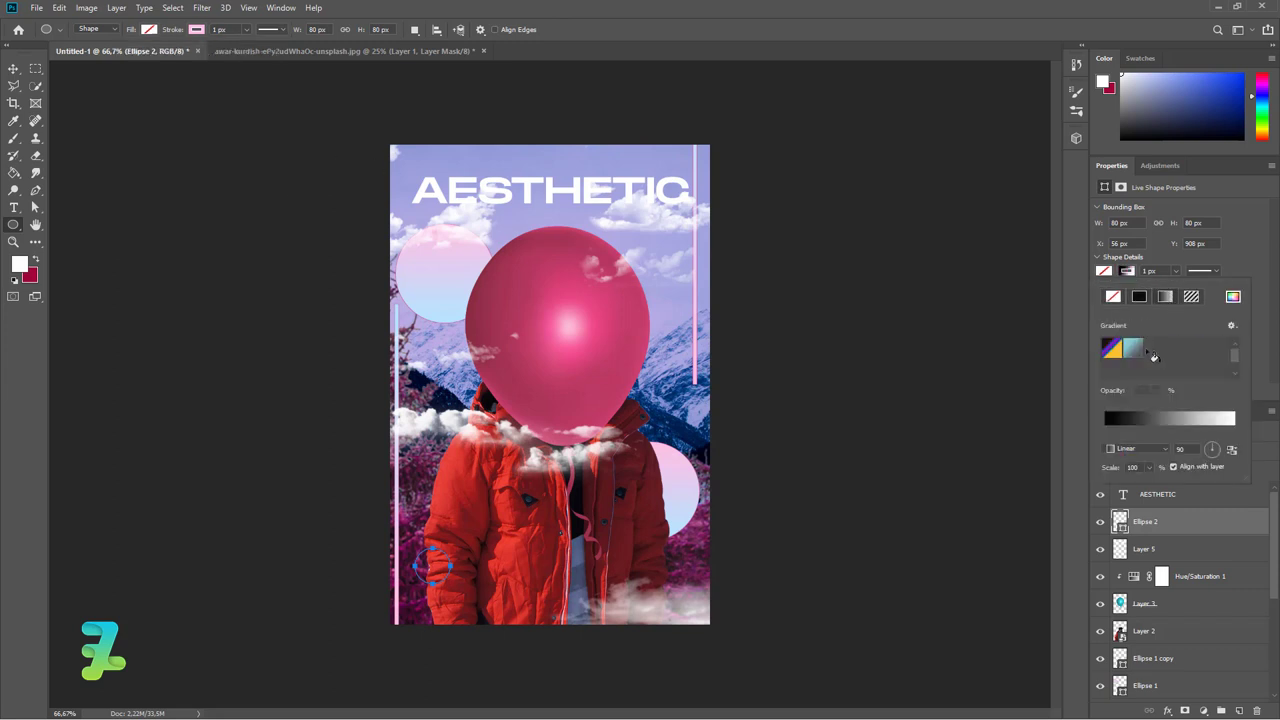
left_click(1113, 420)
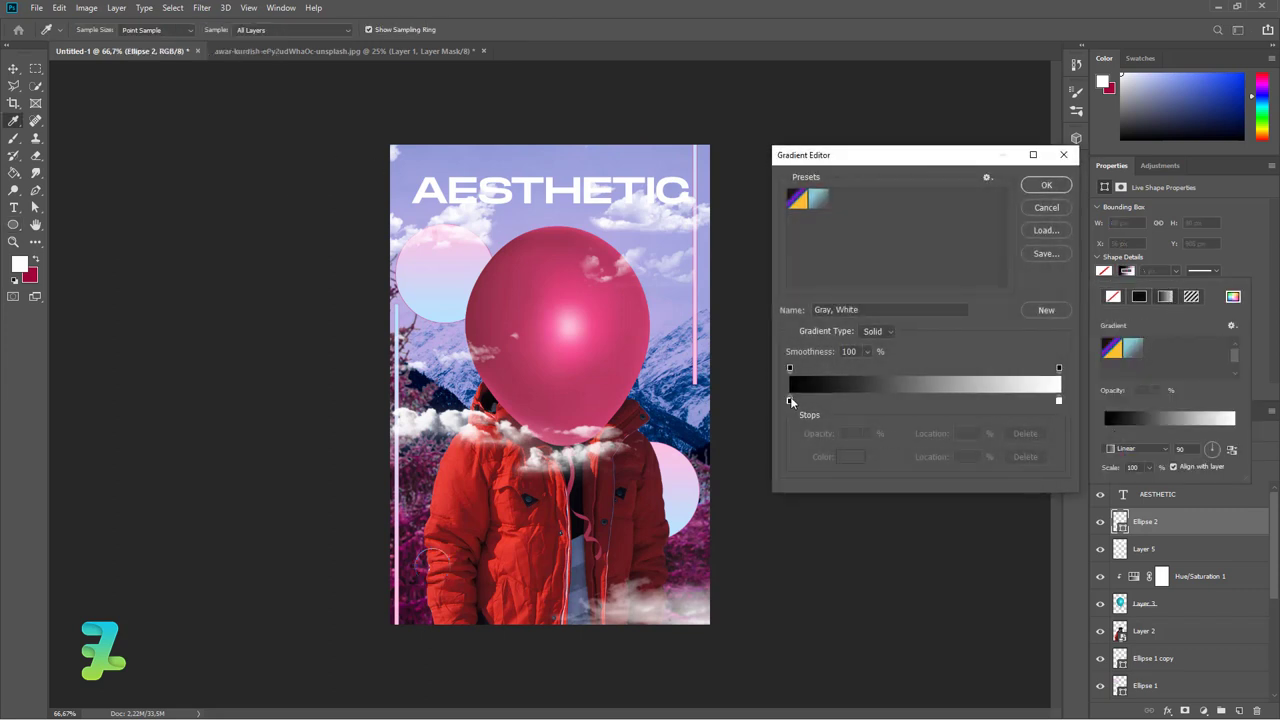
double_click(790, 399)
left_click(430, 260)
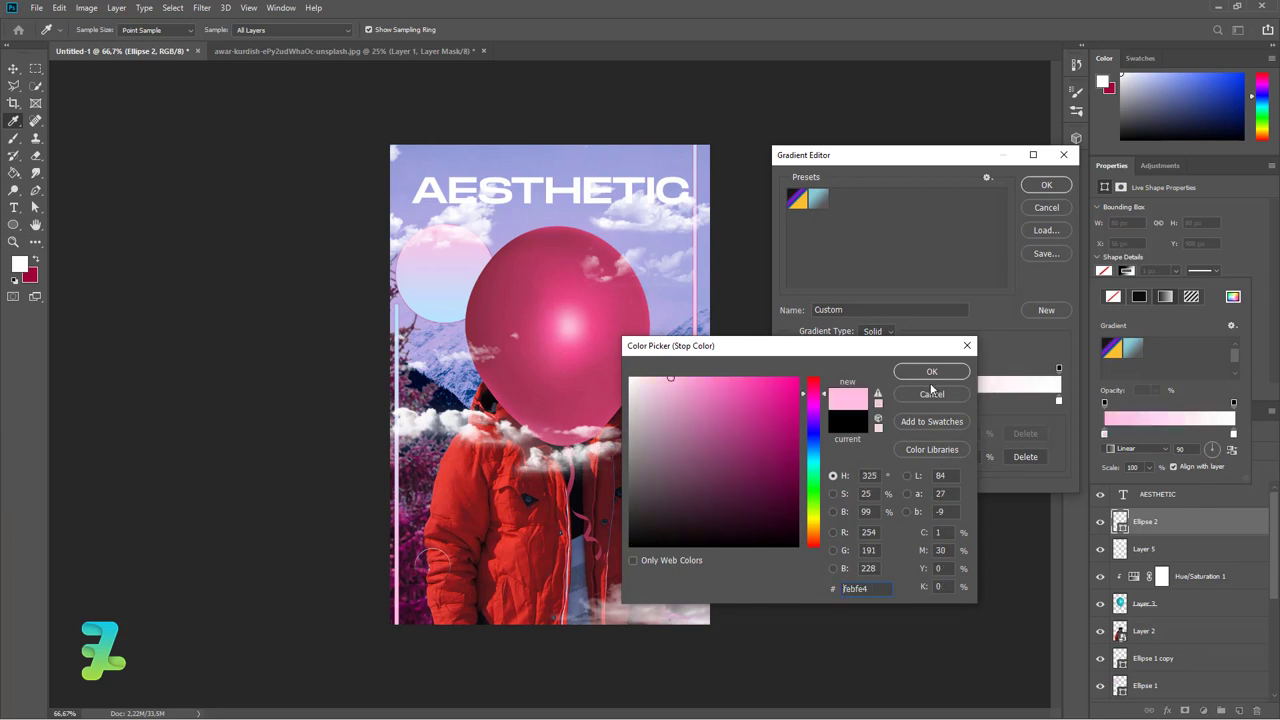
left_click(931, 371)
double_click(1058, 400)
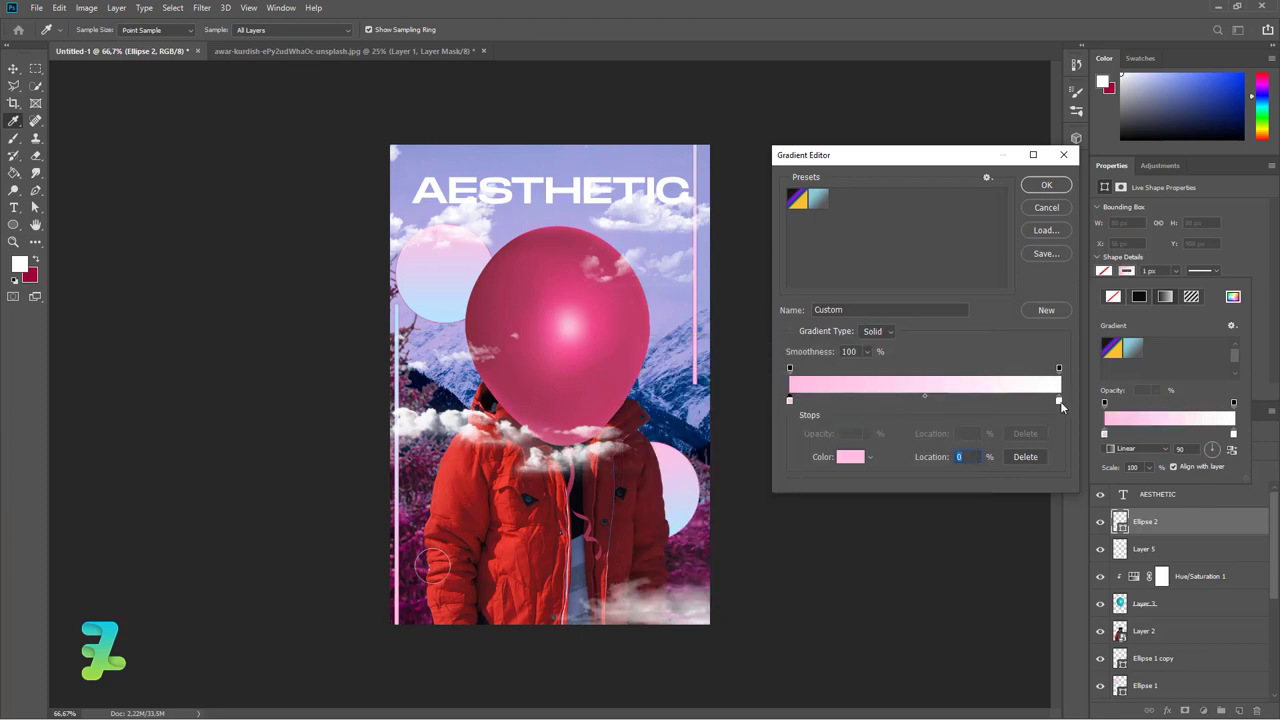
left_click(397, 306)
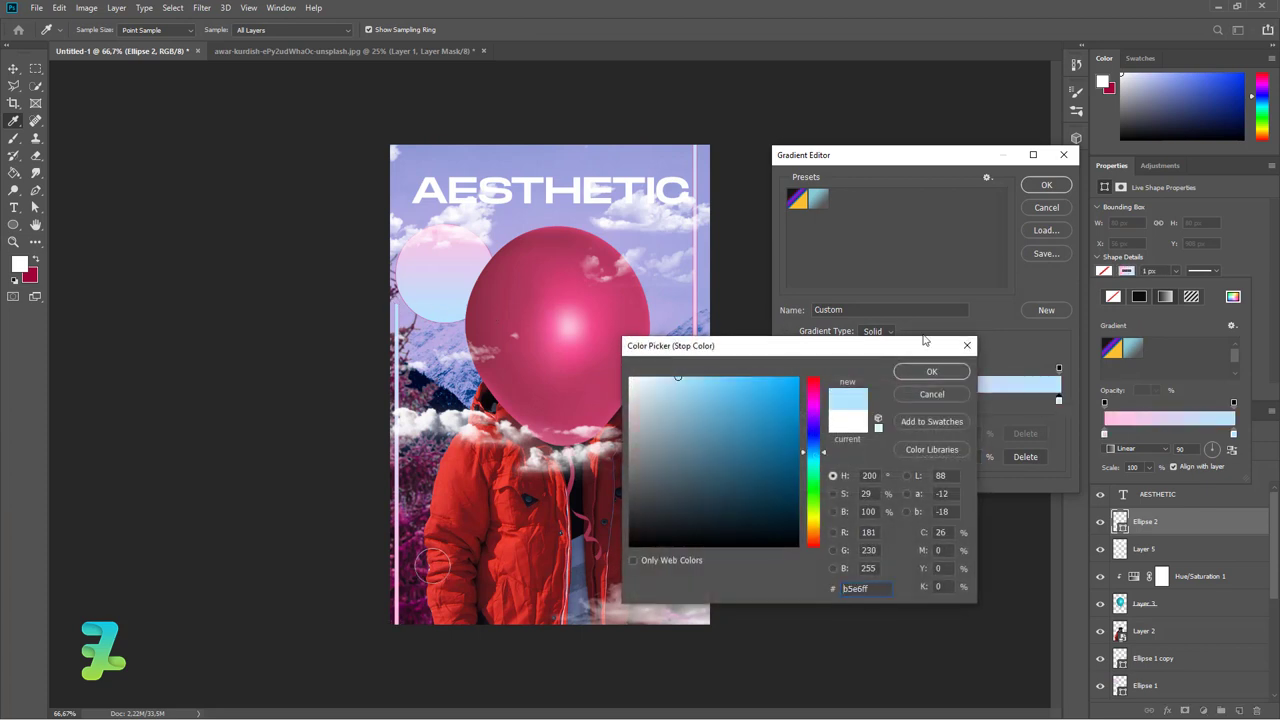
left_click(931, 371)
left_click(1046, 185)
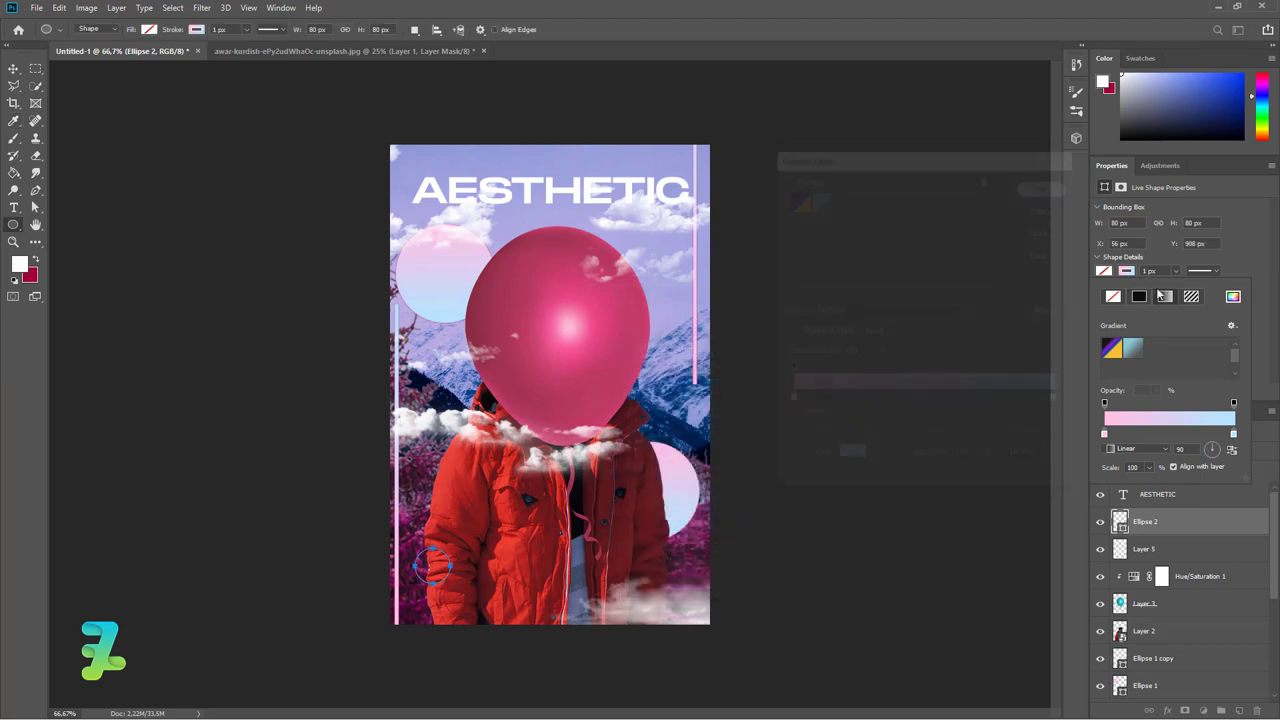
left_click(1175, 286)
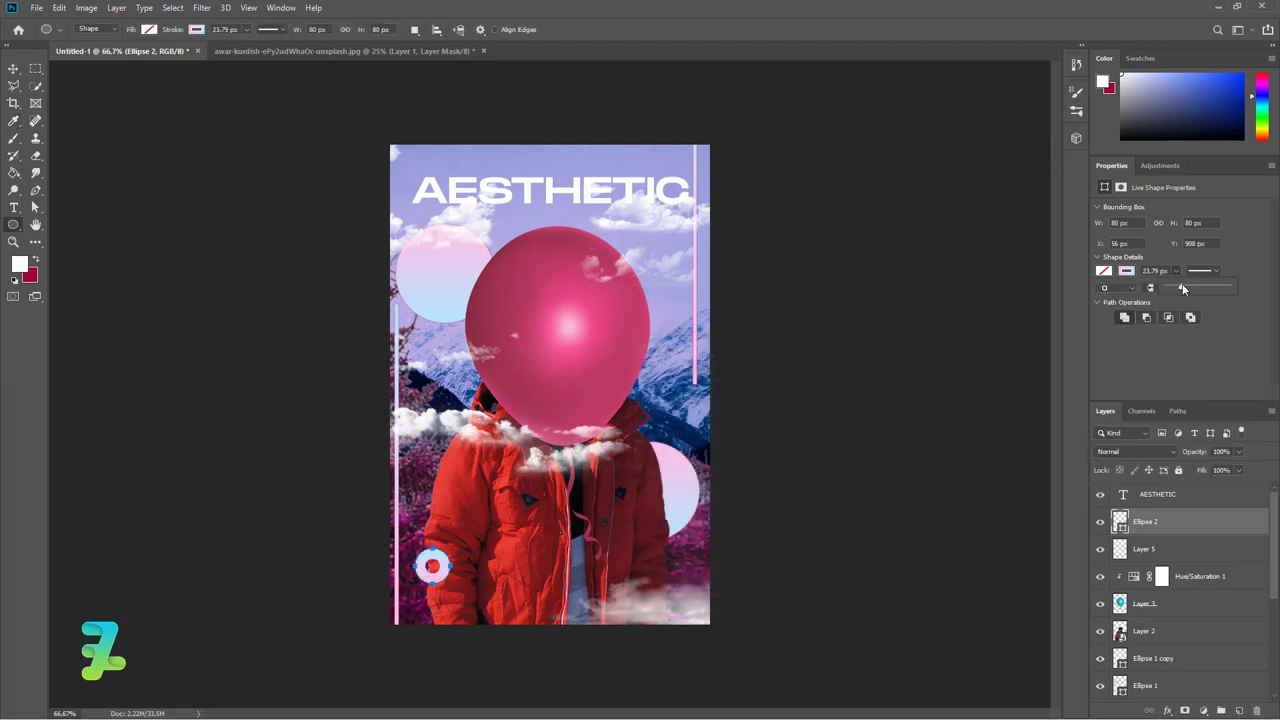
Thicken the ring's stroke, scale it to 65%, and place a copy beside it
left_click_drag(1175, 288, 1178, 289)
key("ctrl+t")
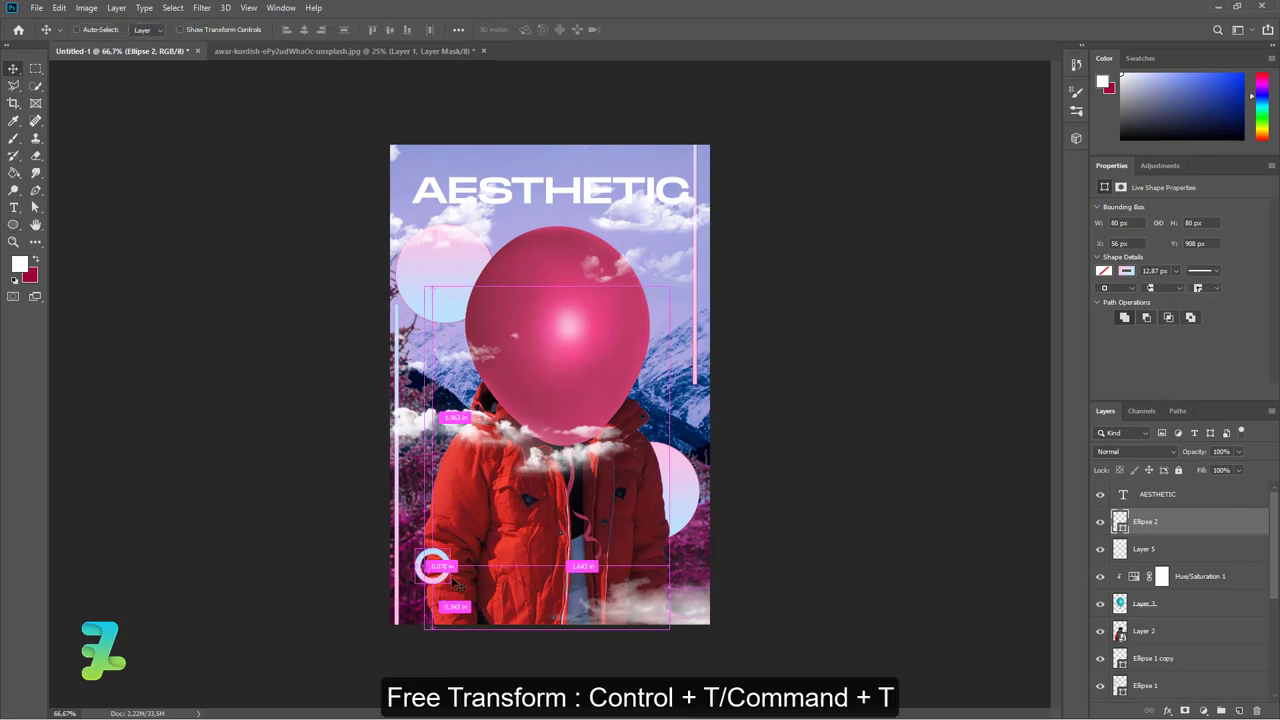
left_click_drag(450, 548, 439, 558)
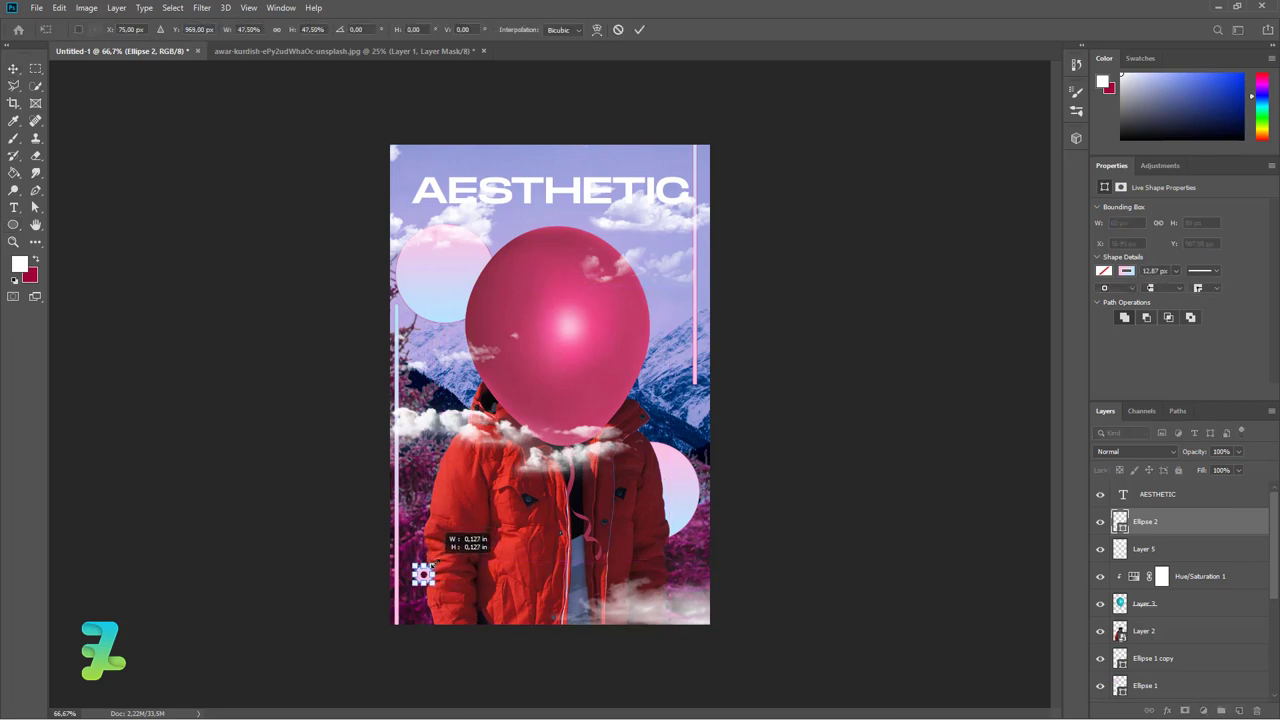
left_click_drag(439, 558, 431, 601)
left_click(13, 68)
left_click_drag(434, 598, 434, 629)
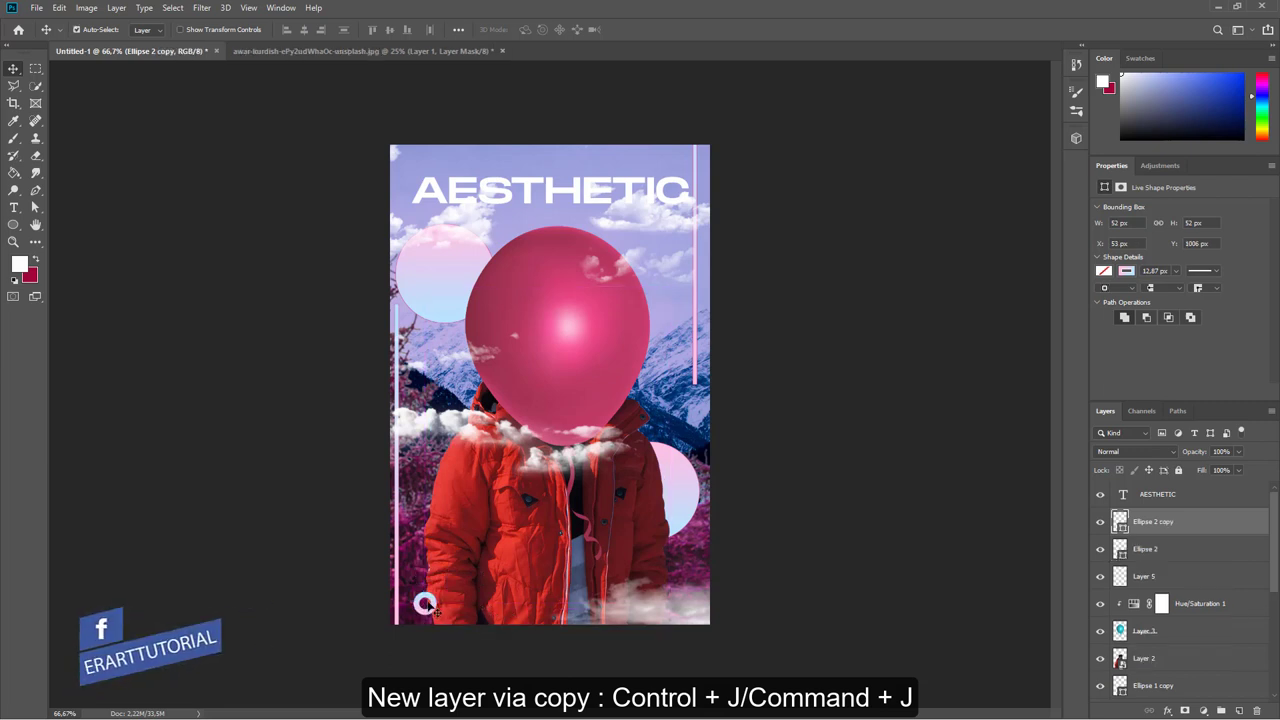
left_click_drag(424, 604, 464, 603)
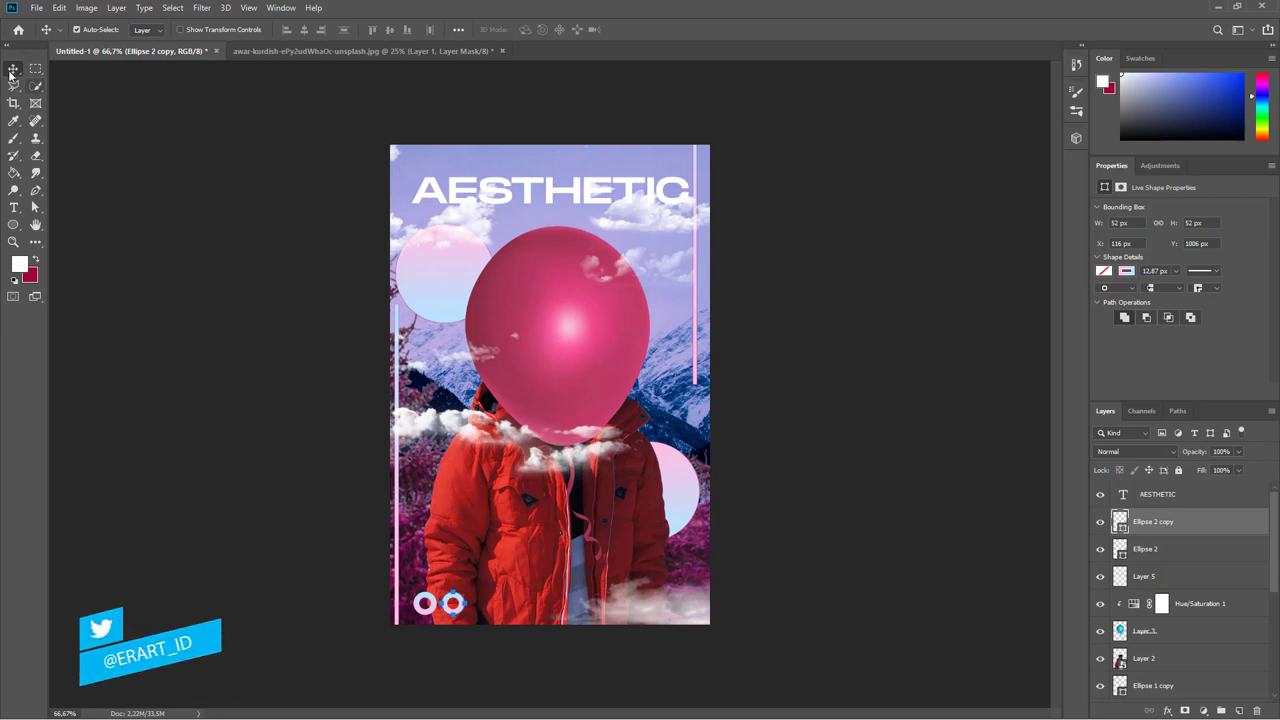
Add a layer mask to Layer 2, the man's photo
left_click(862, 441)
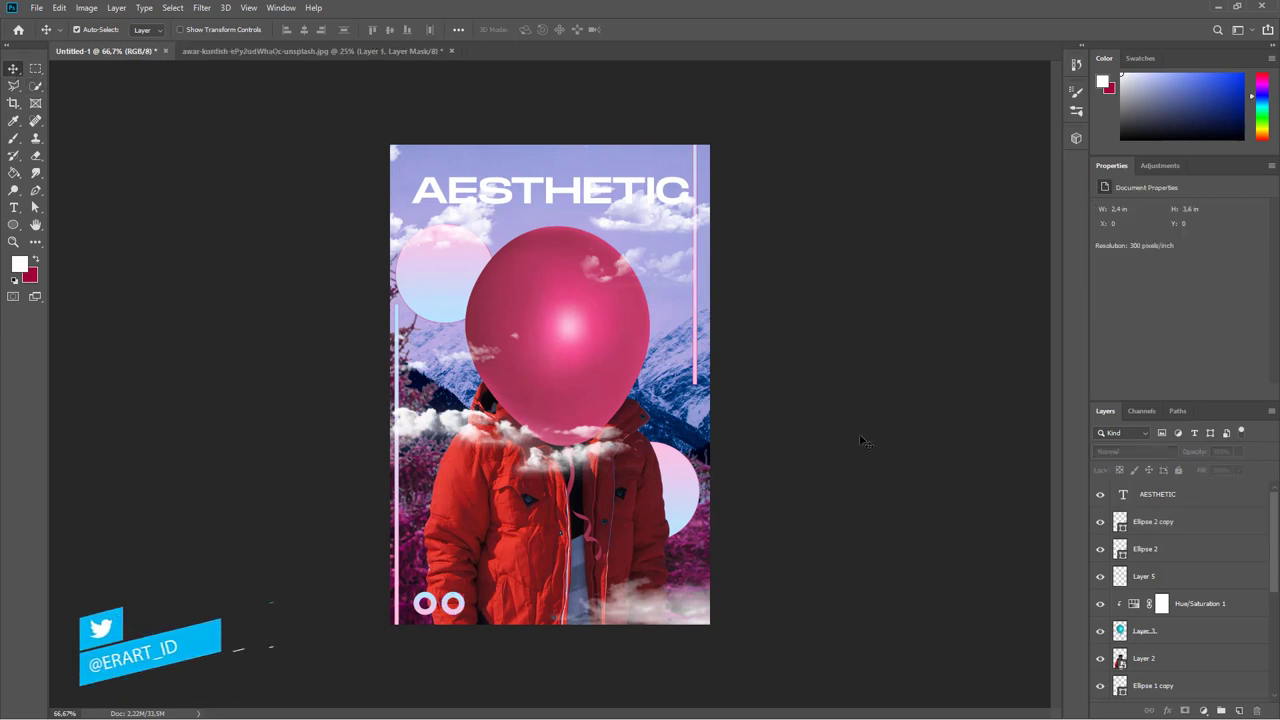
left_click(1130, 655)
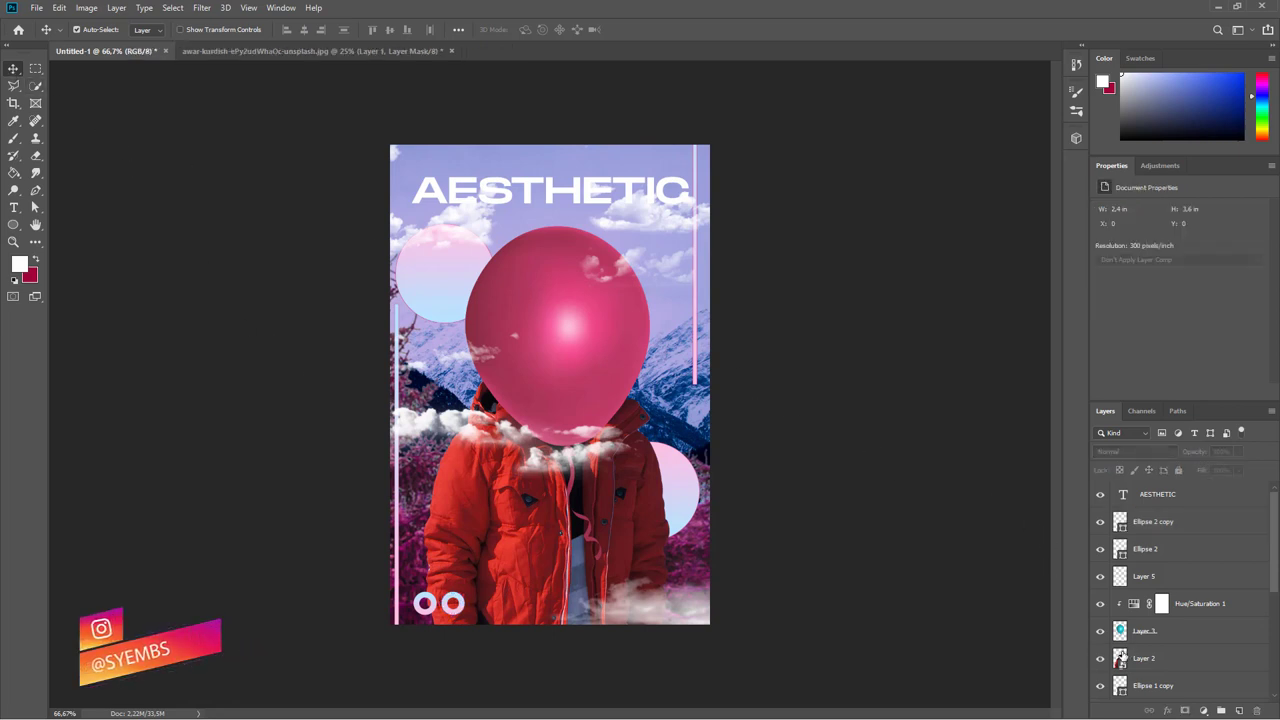
left_click(1185, 710)
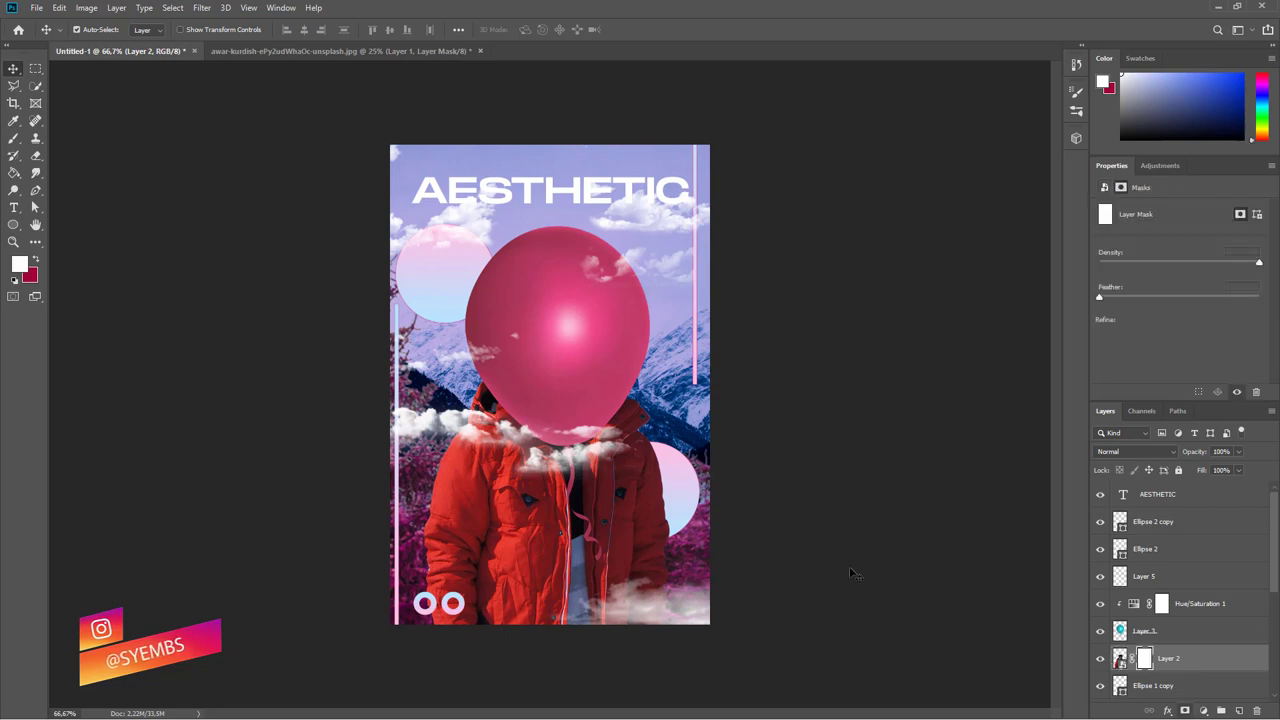
Set up a small round hard brush with black as the painting colour
left_click(14, 121)
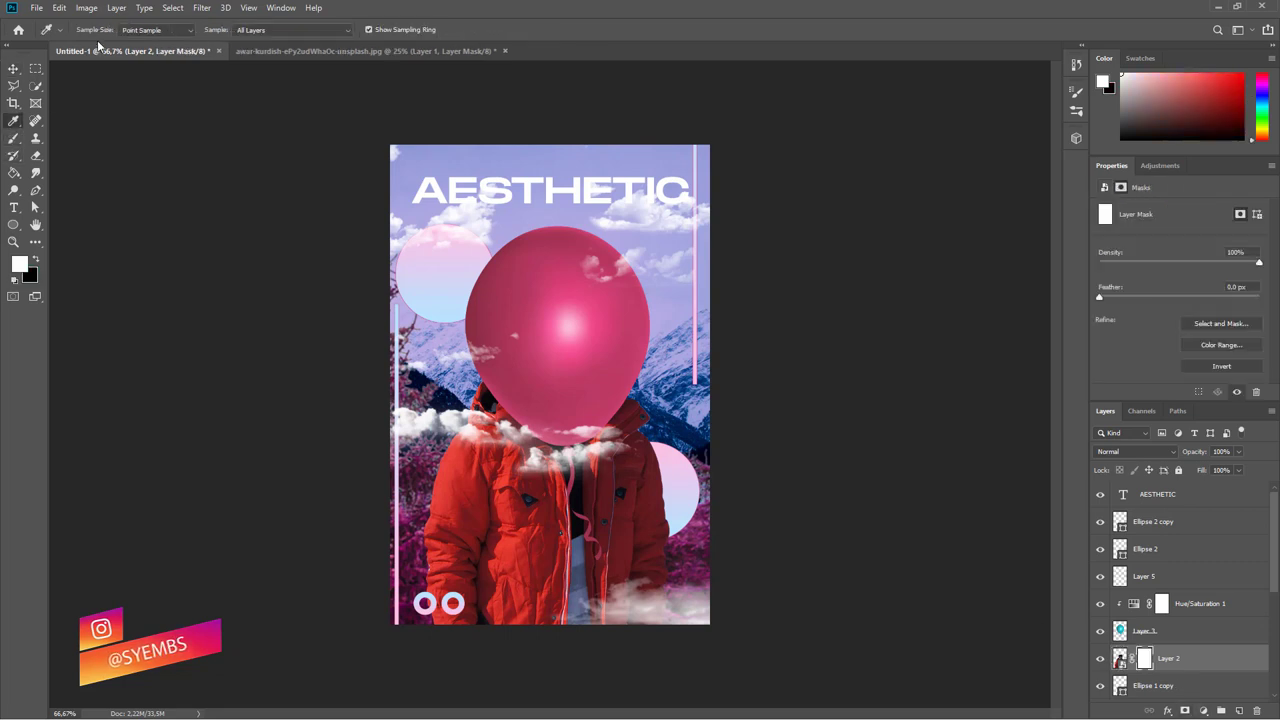
left_click(14, 138)
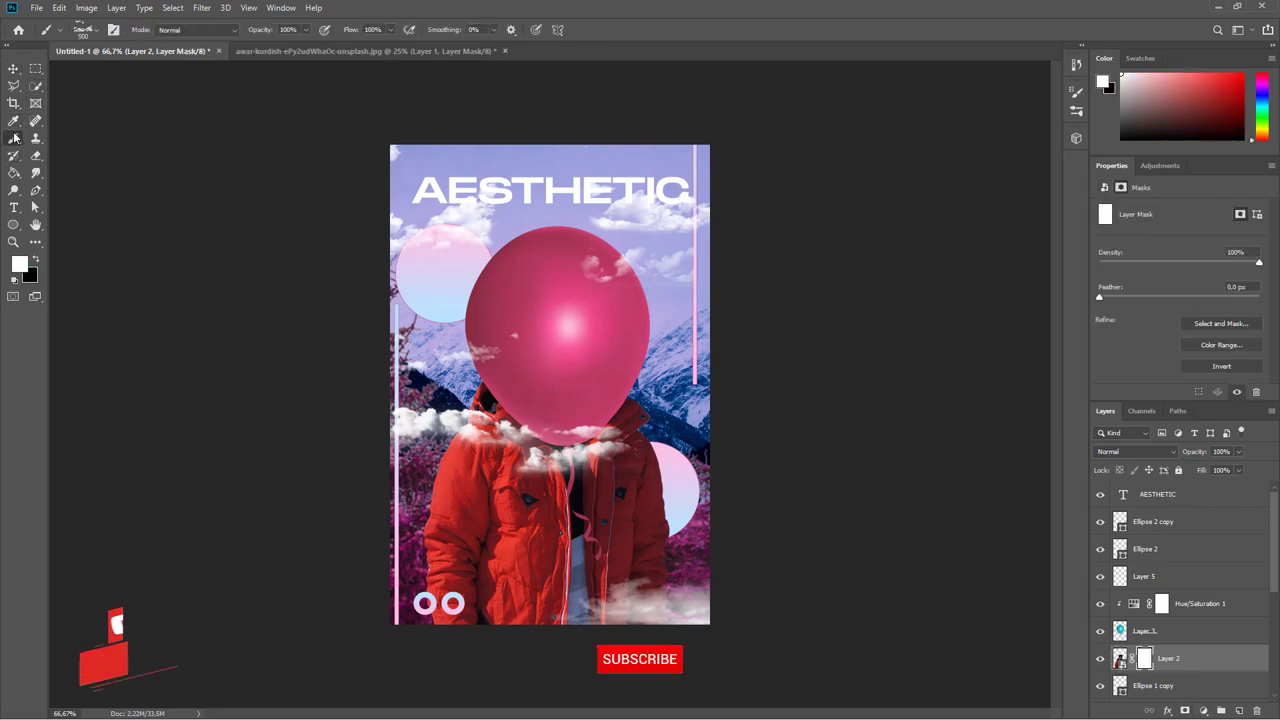
left_click(96, 31)
left_click(92, 130)
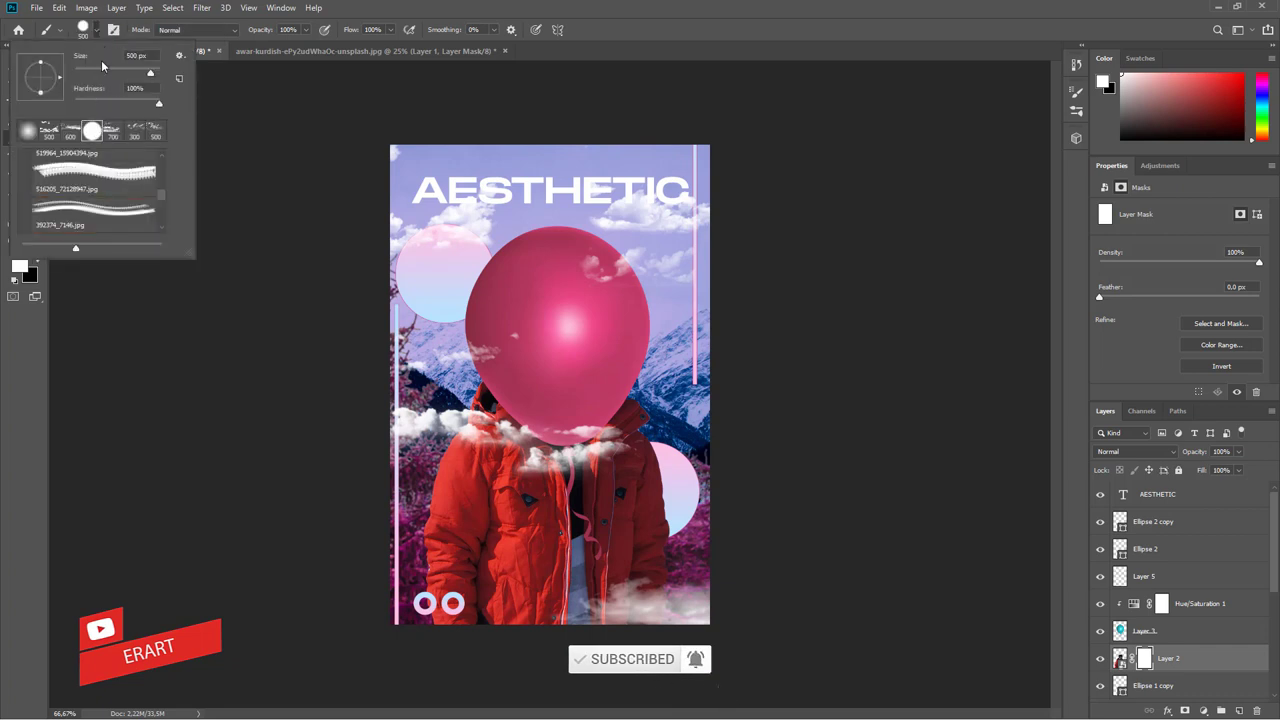
left_click(233, 251)
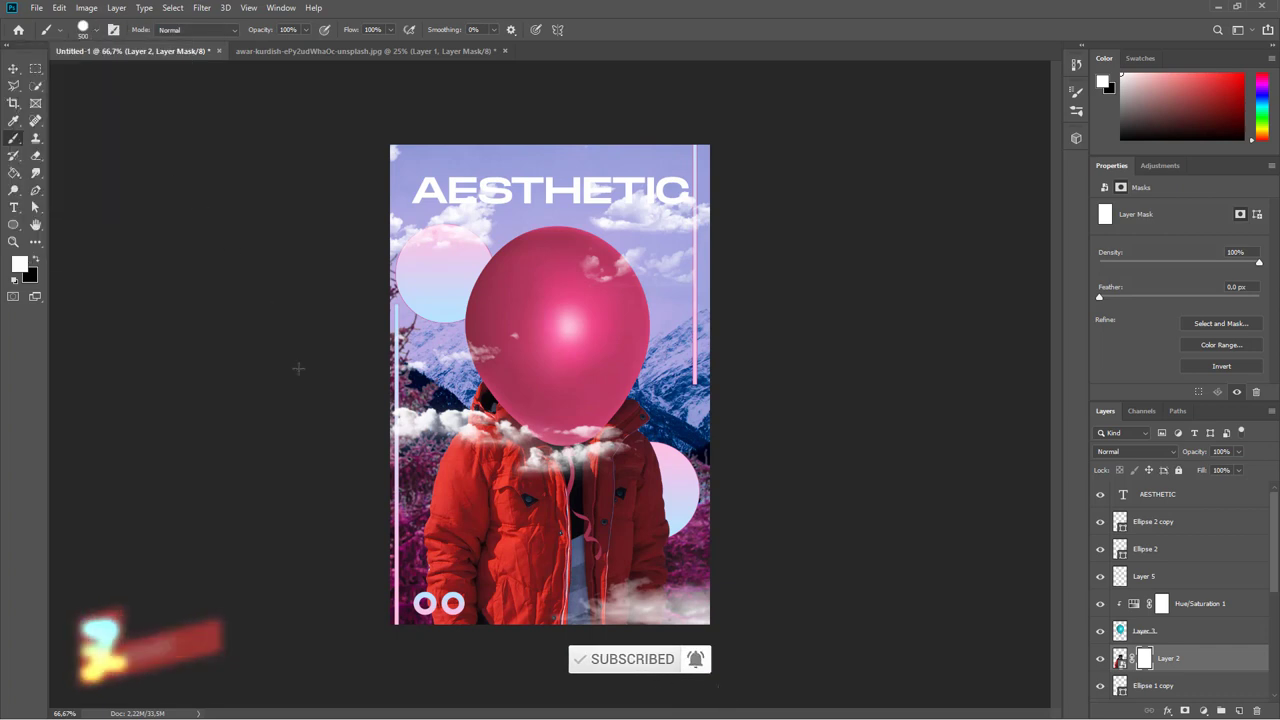
key("bracketleft")
key("bracketleft")
key("bracketleft")
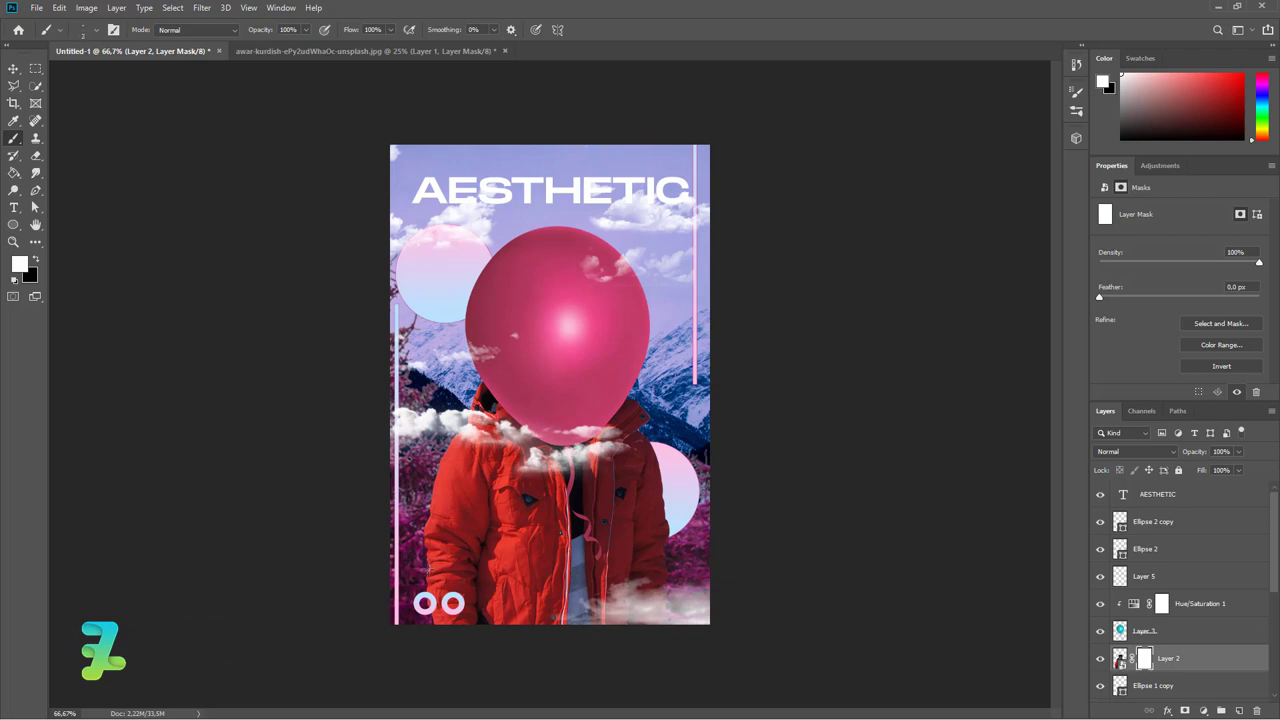
left_click(33, 259)
Zoom in on the jacket, target Layer 2's mask, then zoom back out
key("ctrl+plus")
key("ctrl+plus")
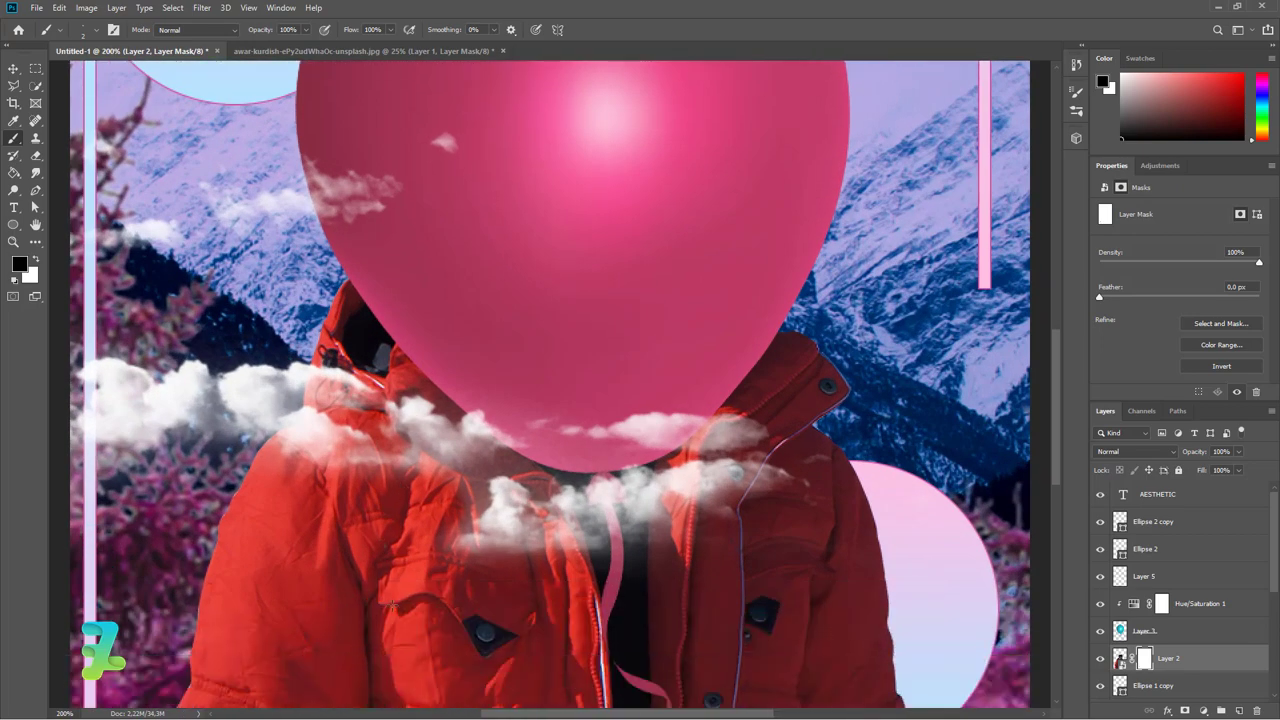
scroll(779, 545, "down", 2)
left_click_drag(1057, 404, 1056, 500)
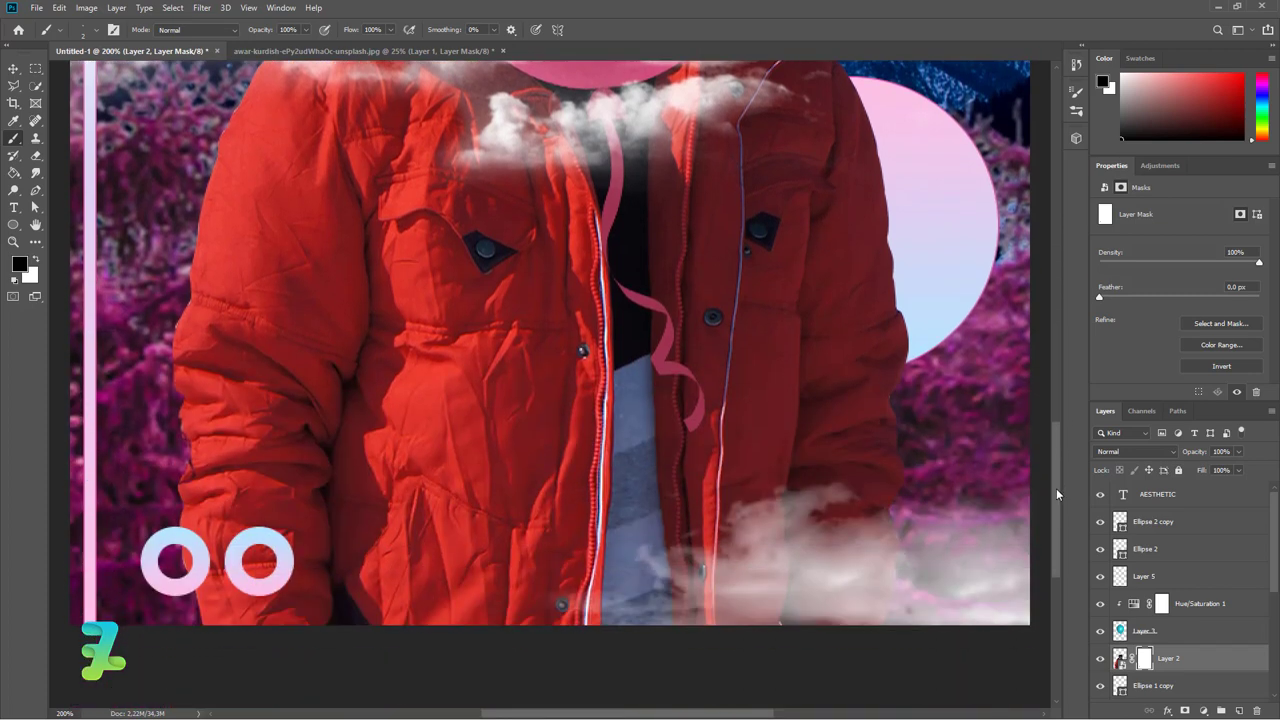
key("ctrl+2")
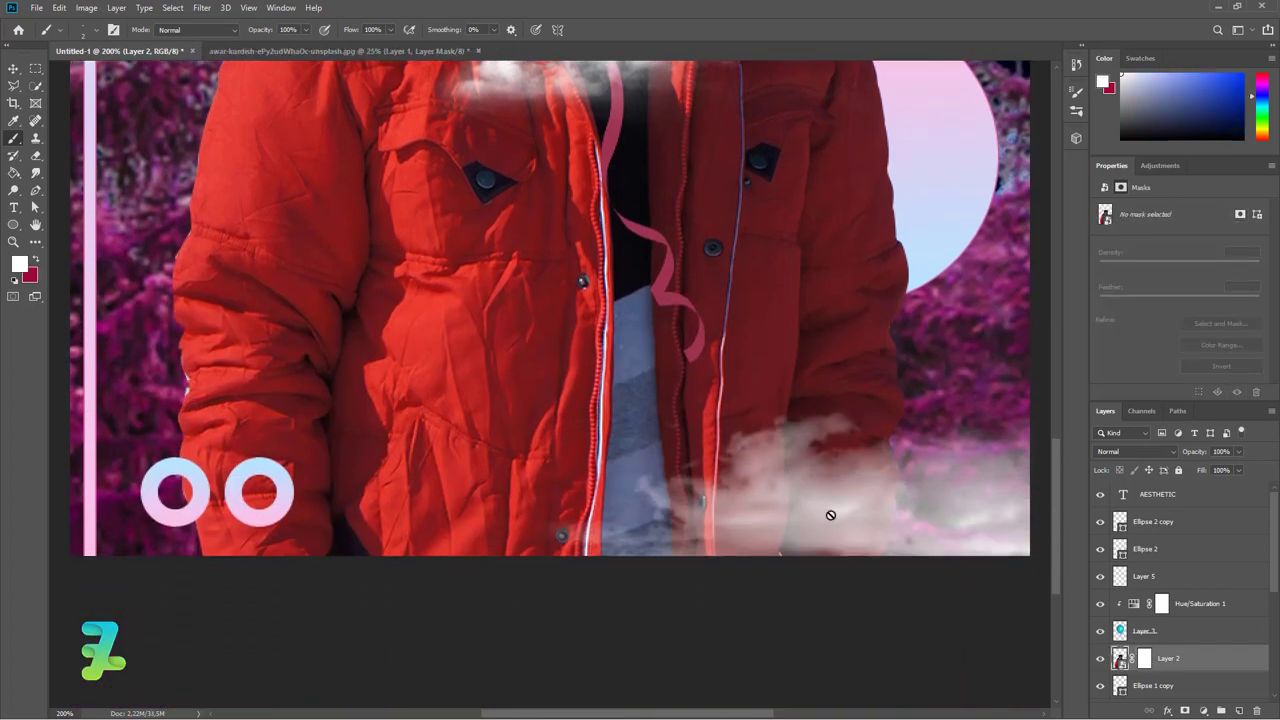
left_click(1143, 660)
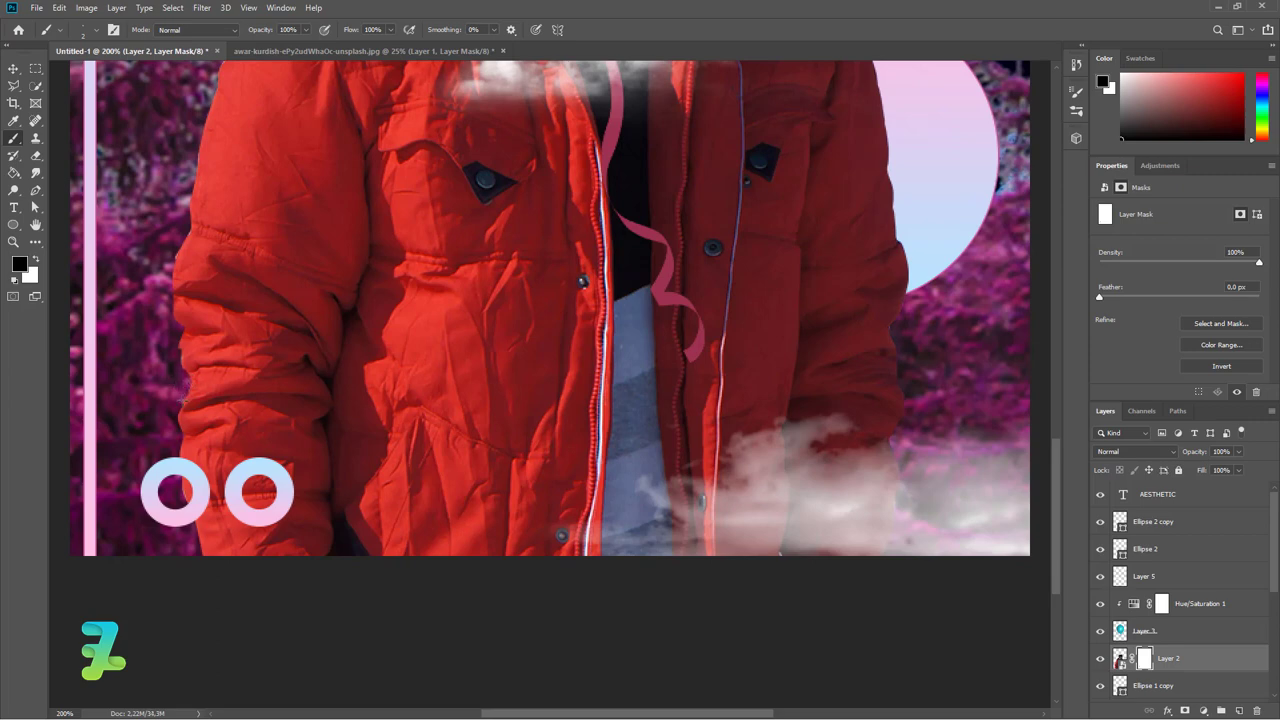
key("ctrl+minus")
key("ctrl+minus")
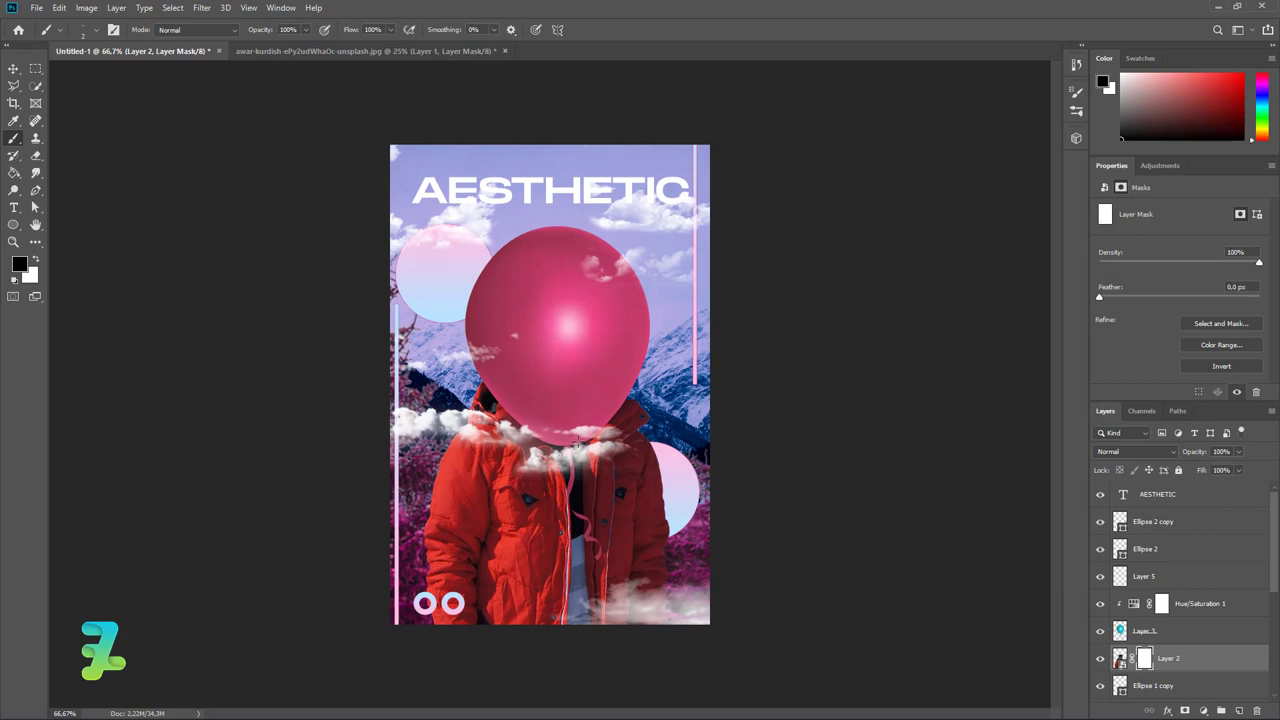
Add a Hue/Saturation layer sampling the jacket's Reds, with Hue -31 and Saturation +8
left_click(1204, 709)
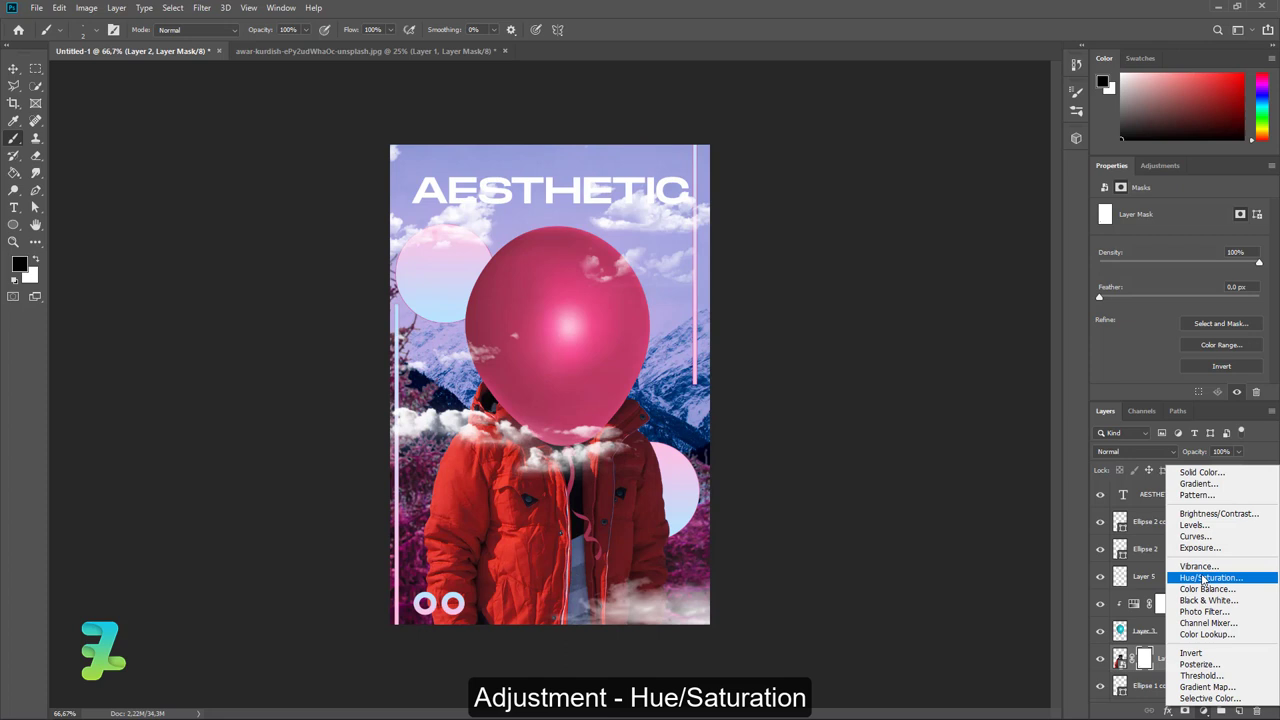
left_click(1204, 578)
left_click(1105, 229)
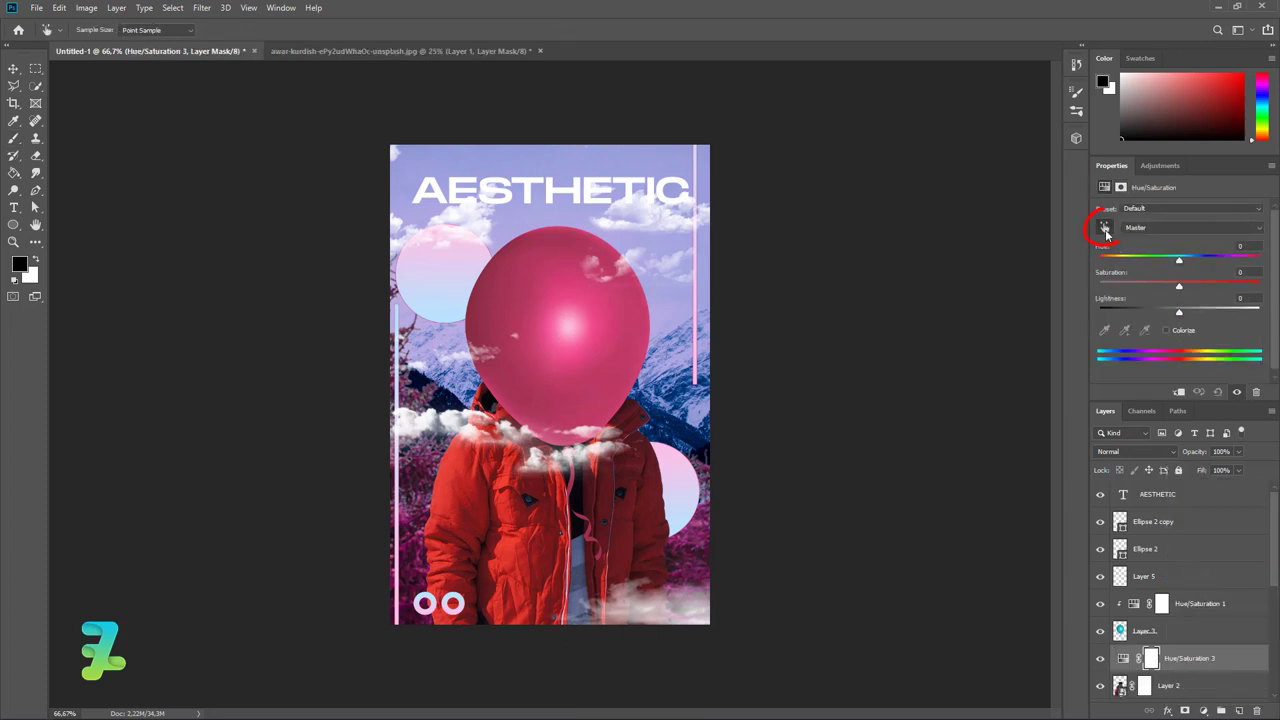
left_click(512, 502)
mouse_move(1182, 260)
left_mouse_down()
mouse_move(1226, 263)
mouse_move(1155, 265)
left_mouse_up()
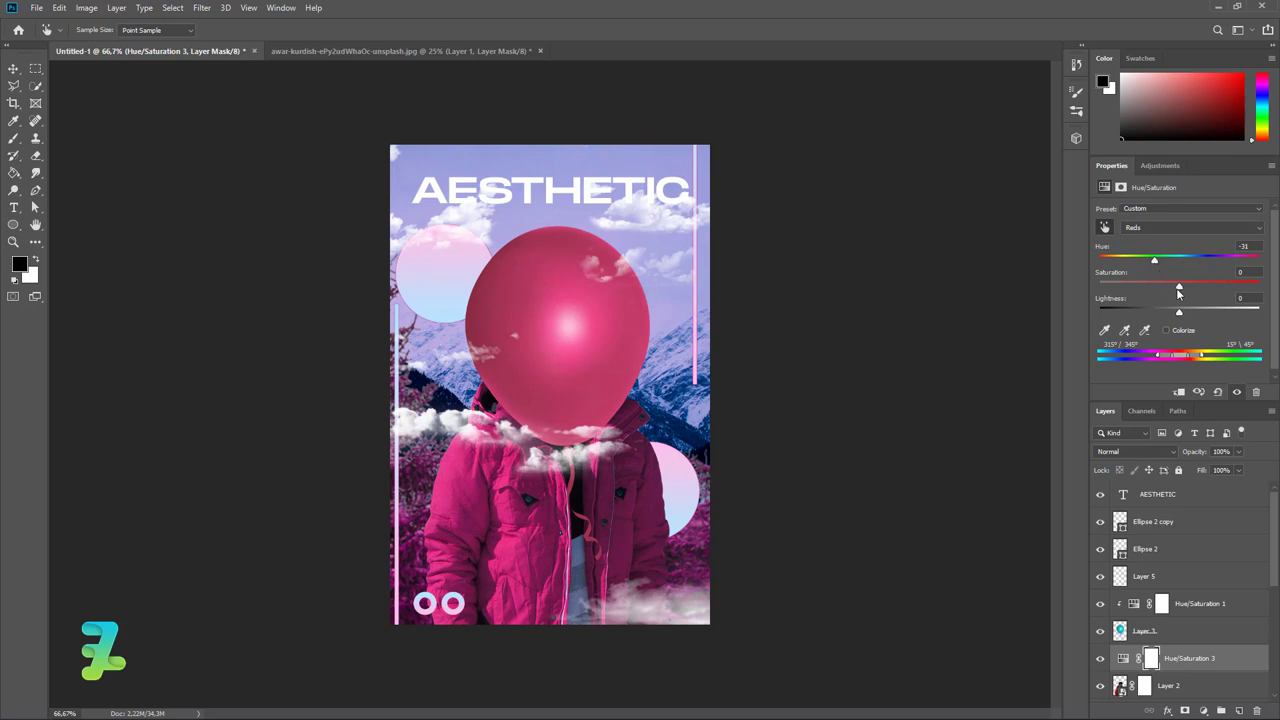
left_click_drag(1178, 291, 1175, 289)
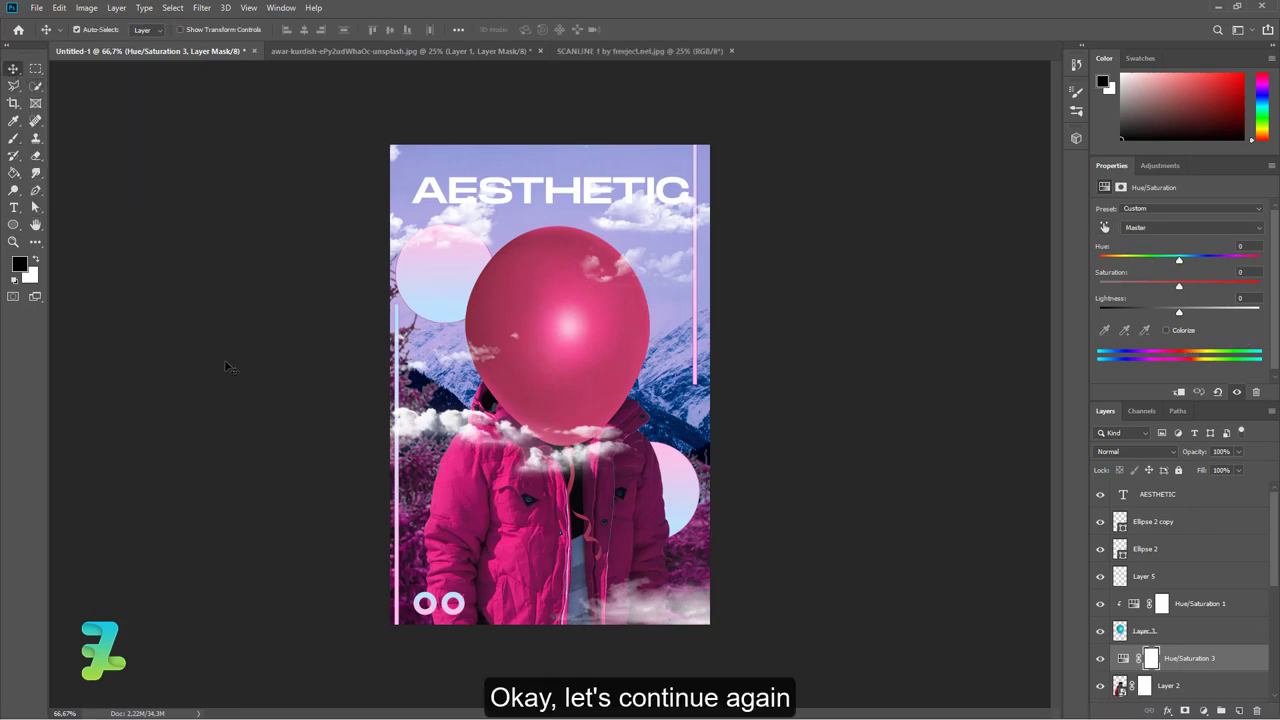
Float the SCANLINE document, drag its image into Untitled-1 as a new layer, then close it
left_click(1222, 495)
left_click(592, 52)
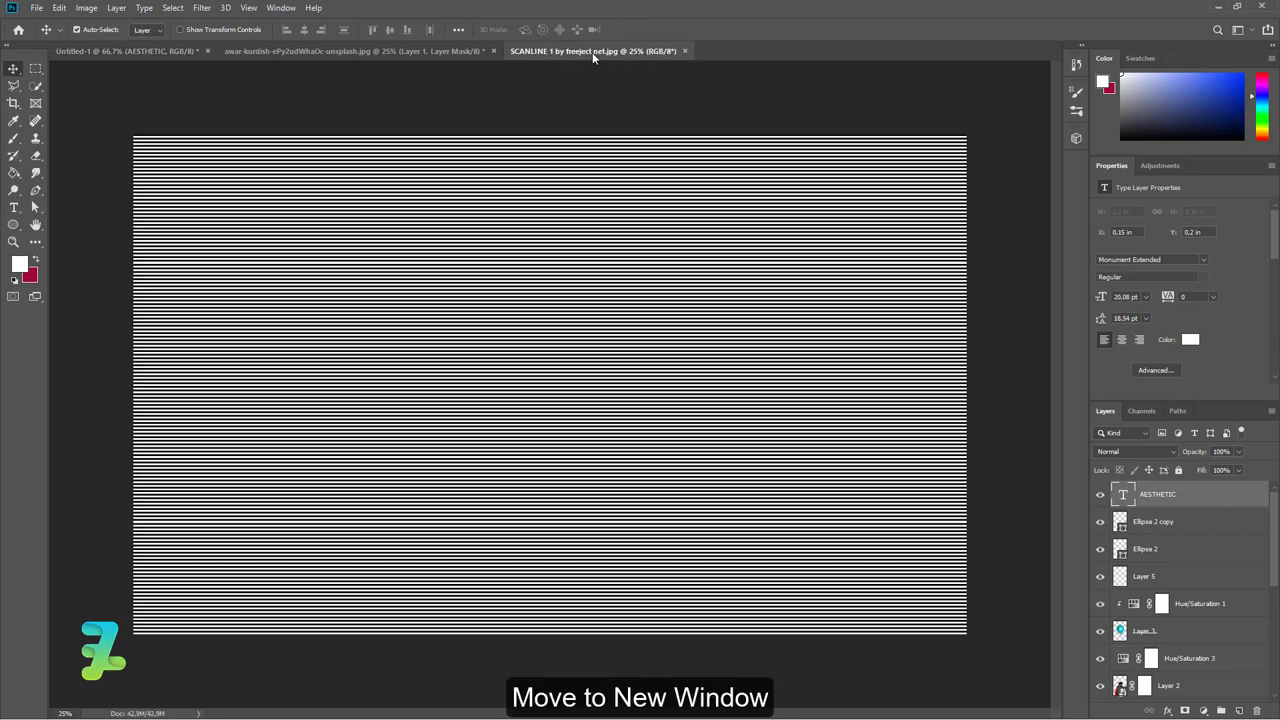
right_click(592, 52)
left_click(630, 104)
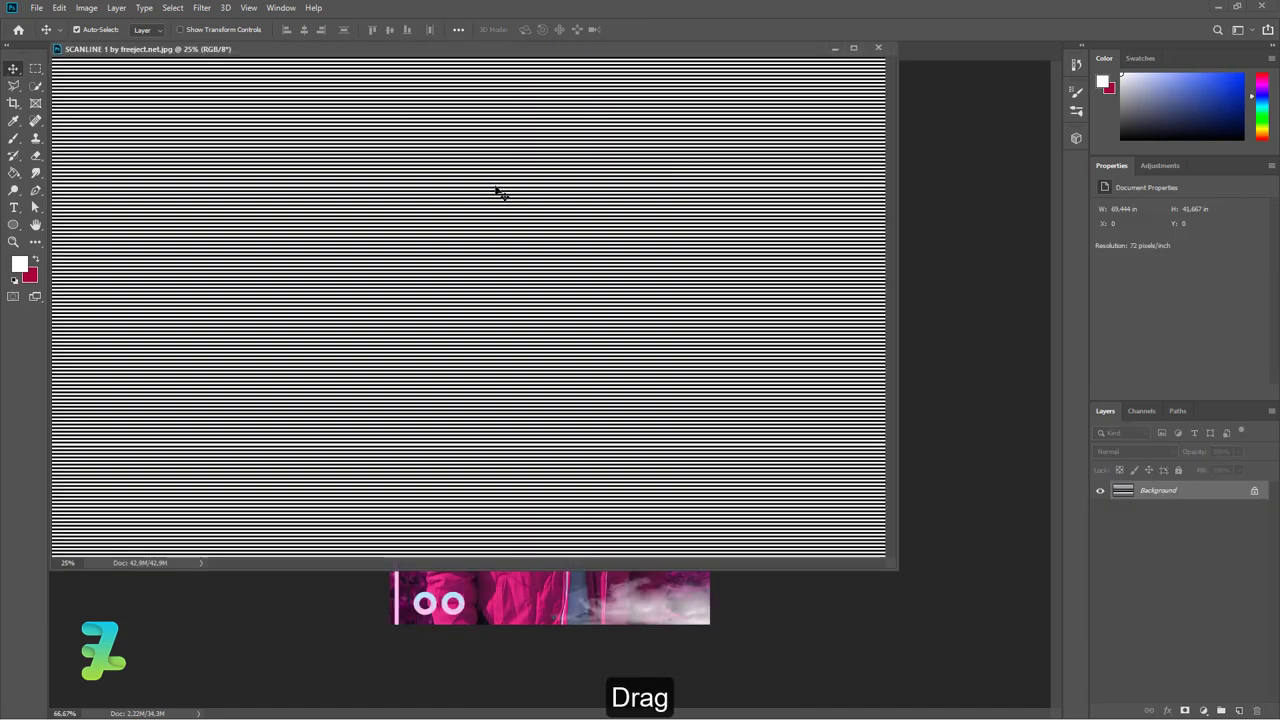
left_click_drag(498, 192, 643, 594)
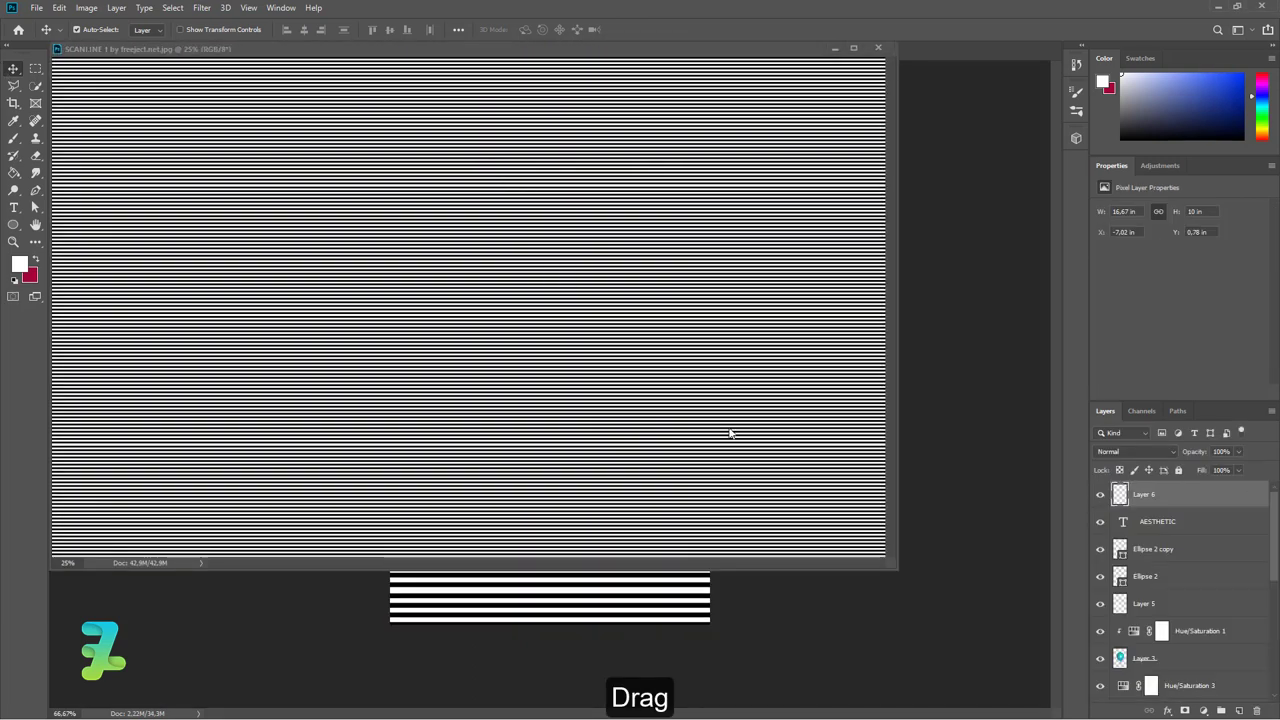
left_click(878, 47)
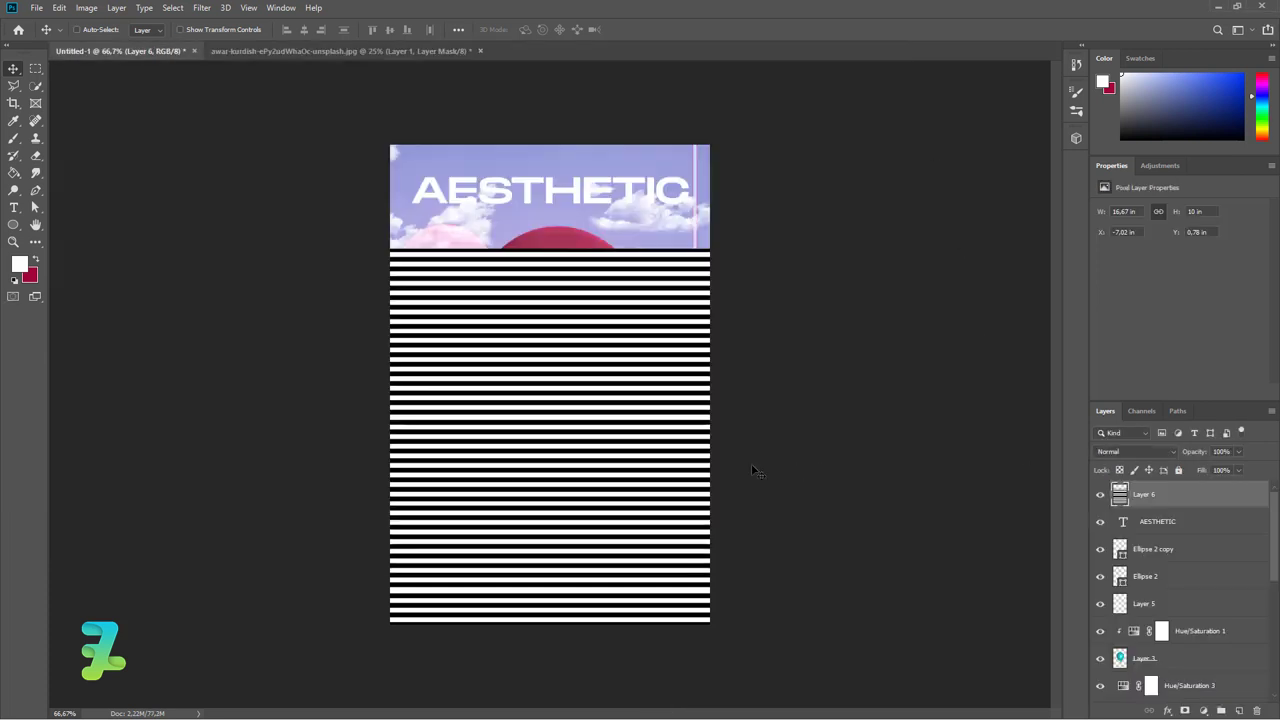
Scale Layer 6's scanlines down to about 37% so they cover the poster
key("ctrl+minus")
key("ctrl+minus")
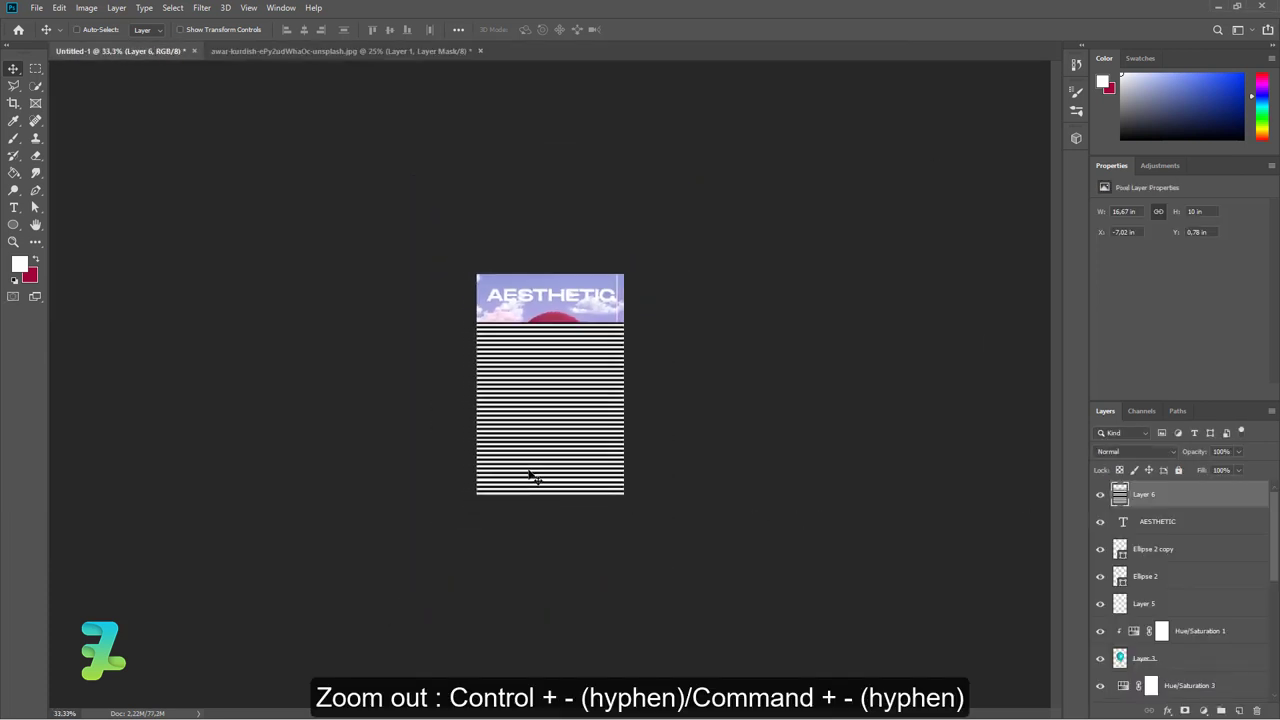
key("ctrl+minus")
key("ctrl+t")
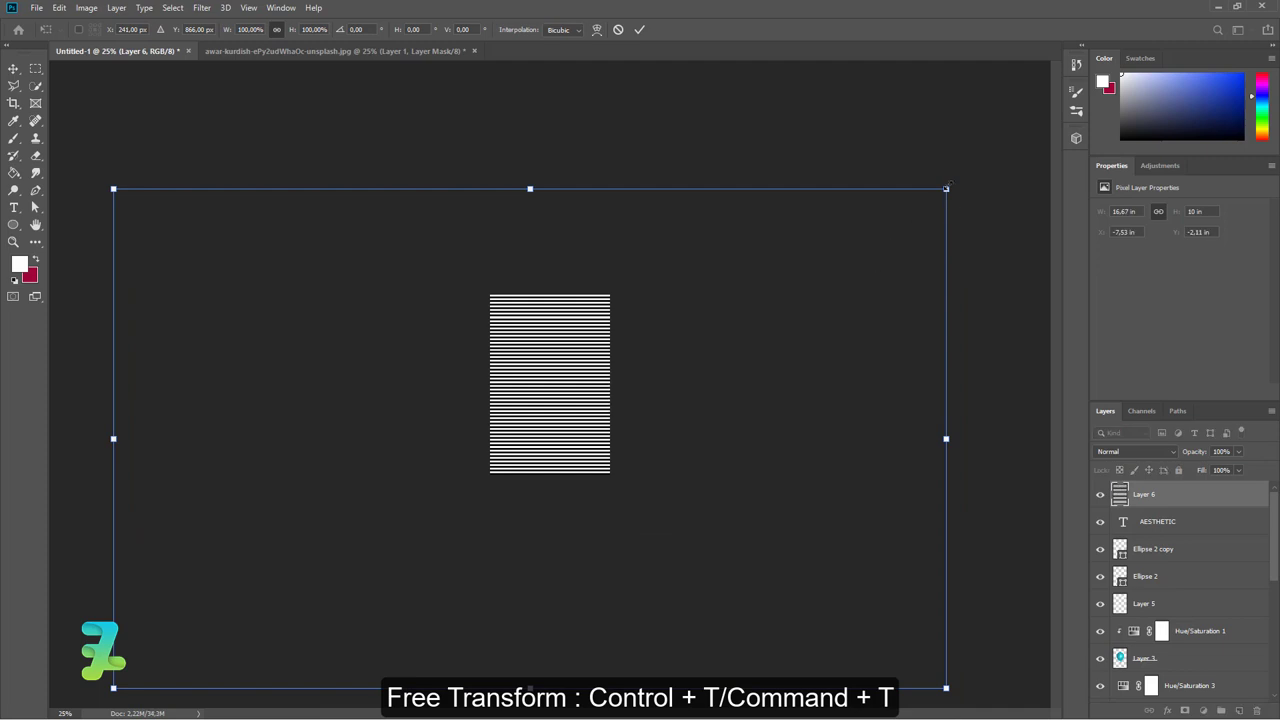
left_click_drag(945, 188, 750, 304)
left_click_drag(638, 443, 633, 418)
left_click_drag(744, 280, 694, 306)
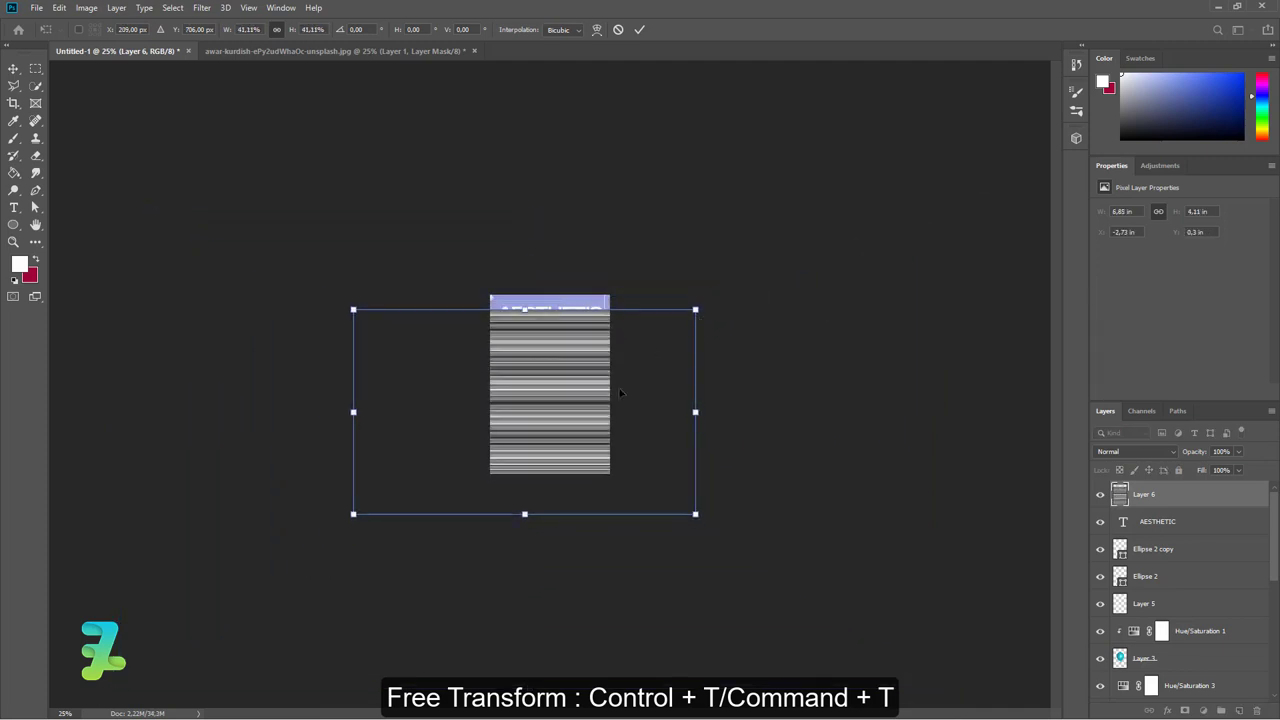
left_click_drag(616, 391, 627, 374)
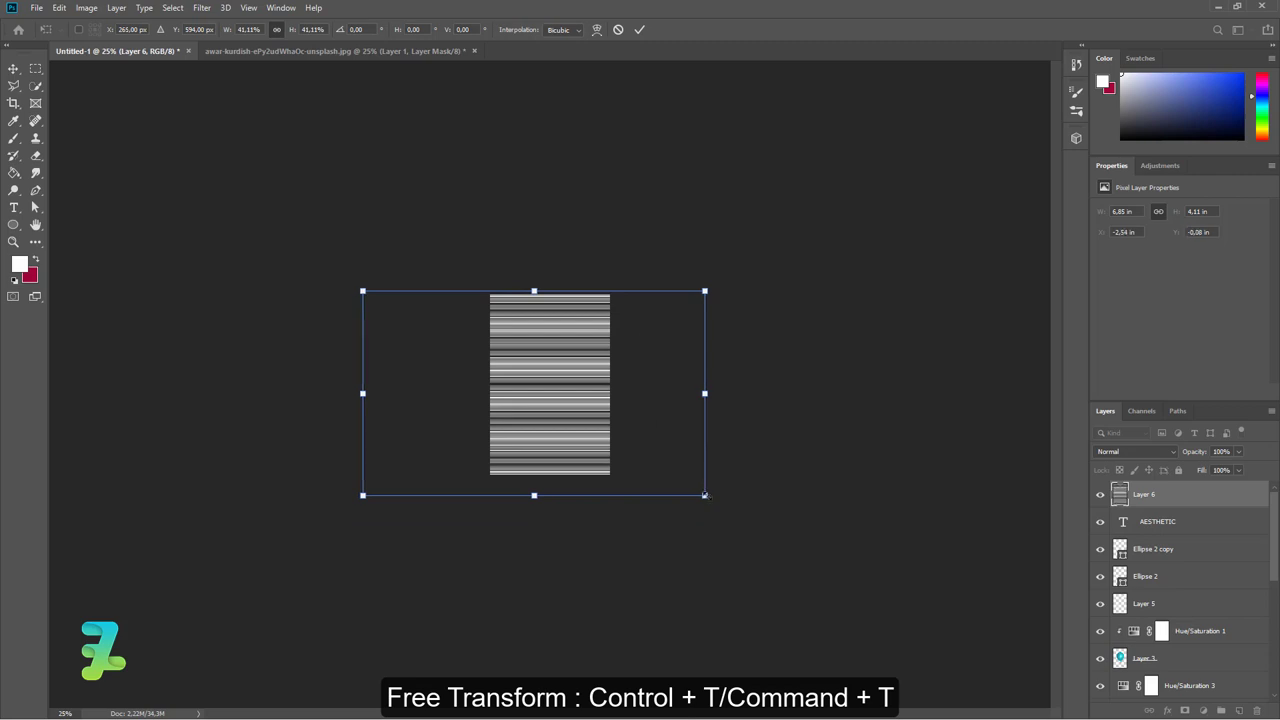
left_click_drag(704, 495, 677, 470)
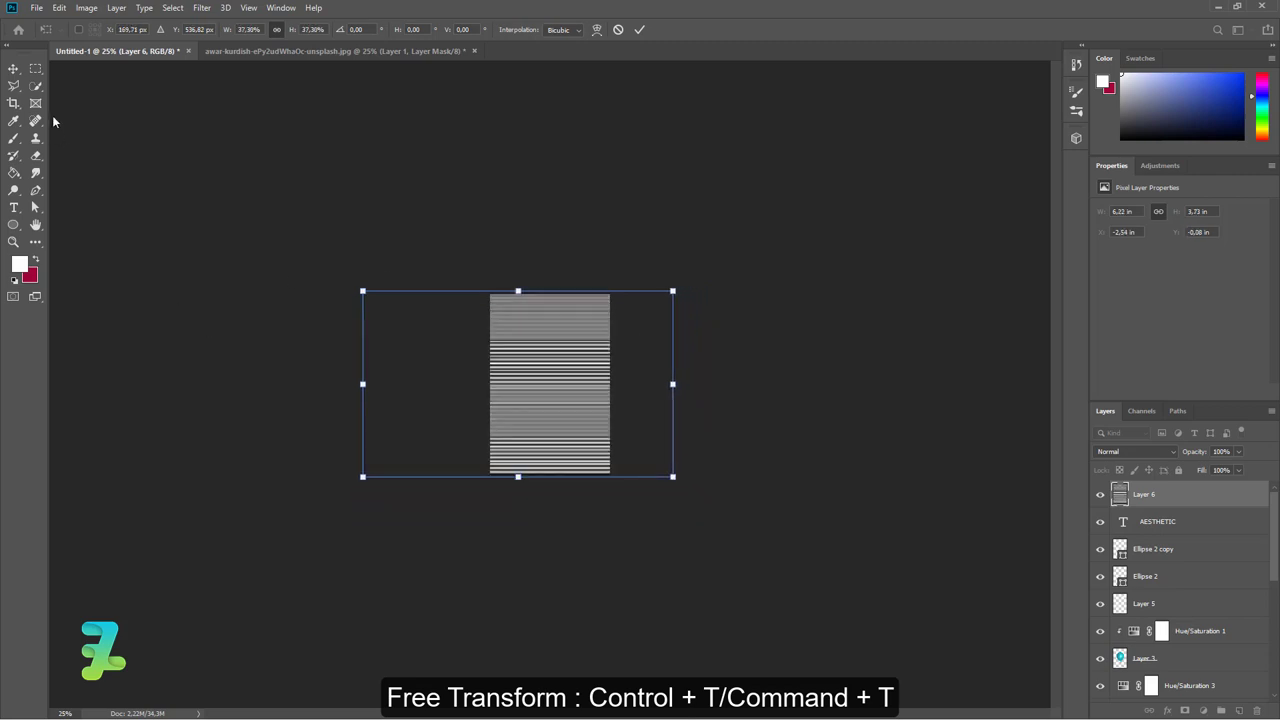
left_click(13, 68)
Give Layer 6 the Darker Color blend mode and 10% opacity
key("ctrl+plus")
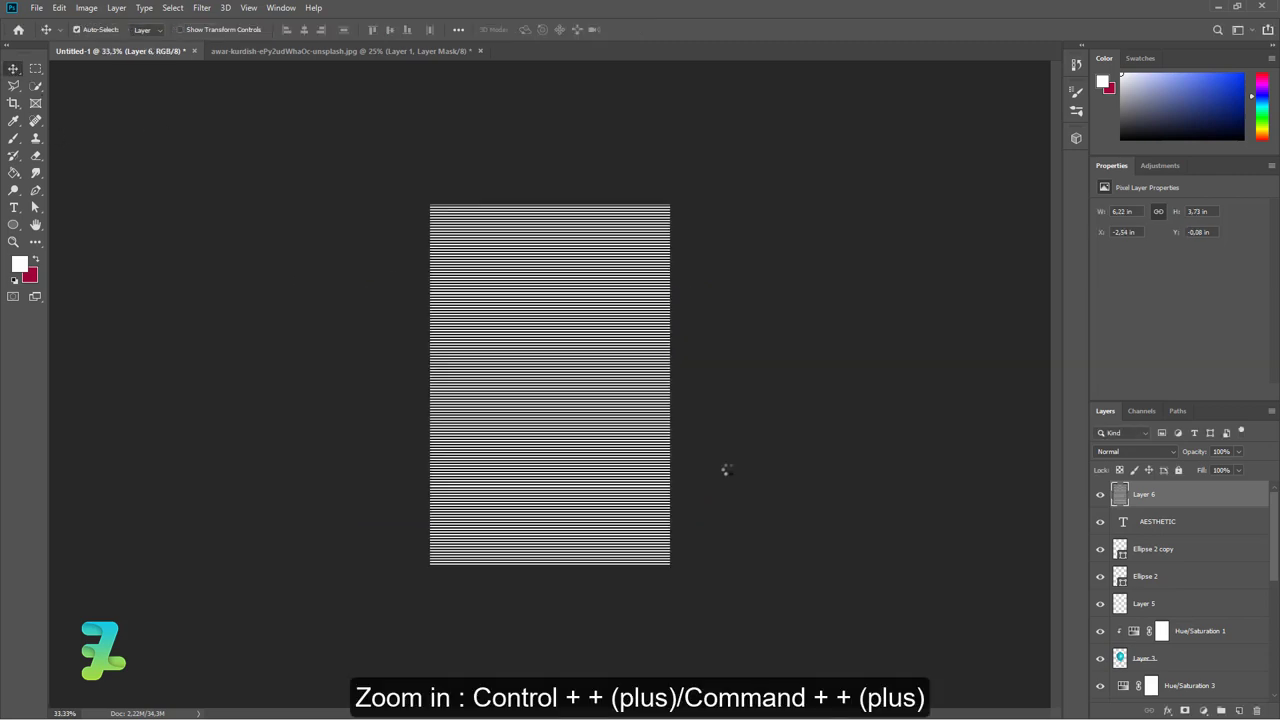
key("ctrl+plus")
key("ctrl+plus")
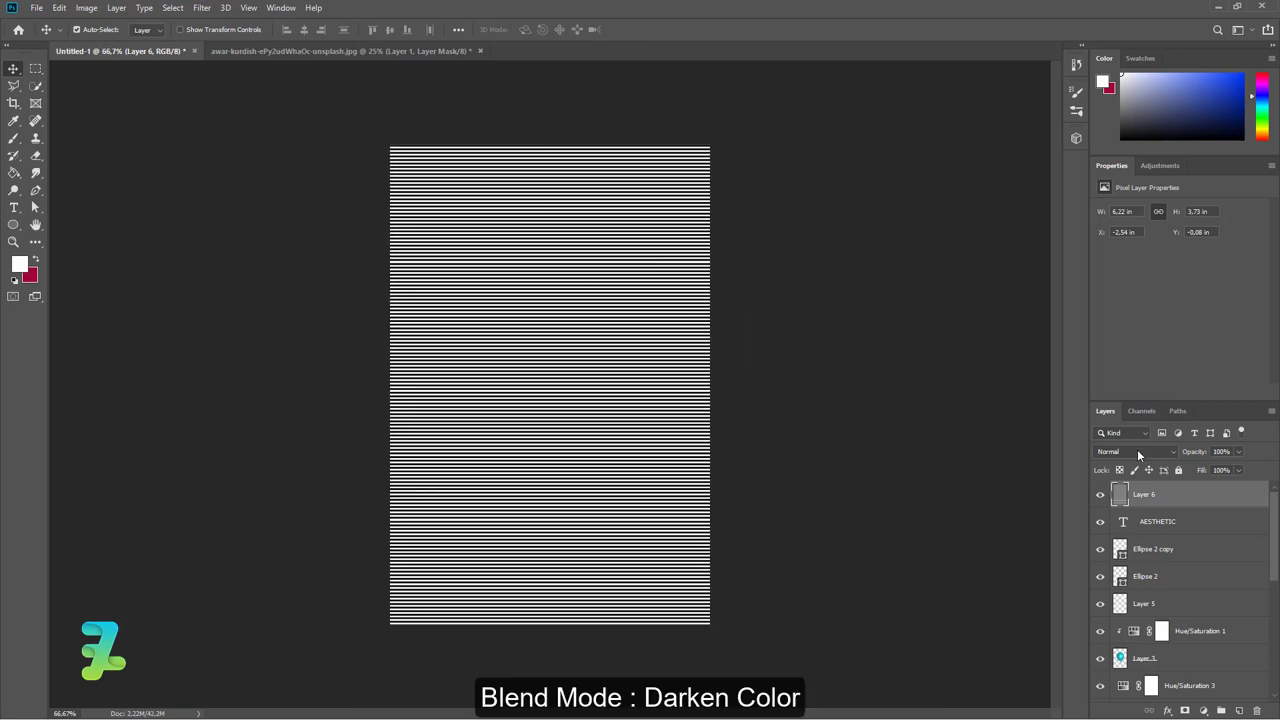
left_click(1137, 451)
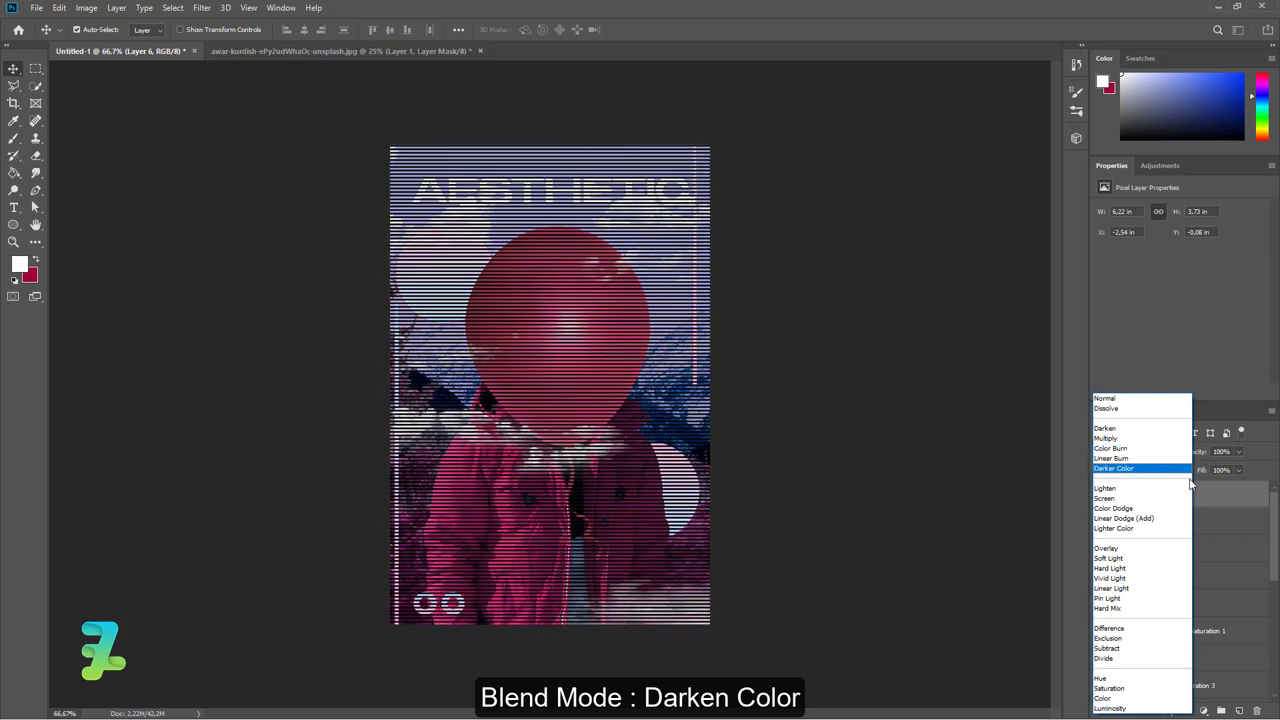
left_click(1126, 469)
left_click(1239, 452)
left_click_drag(1240, 474, 1211, 472)
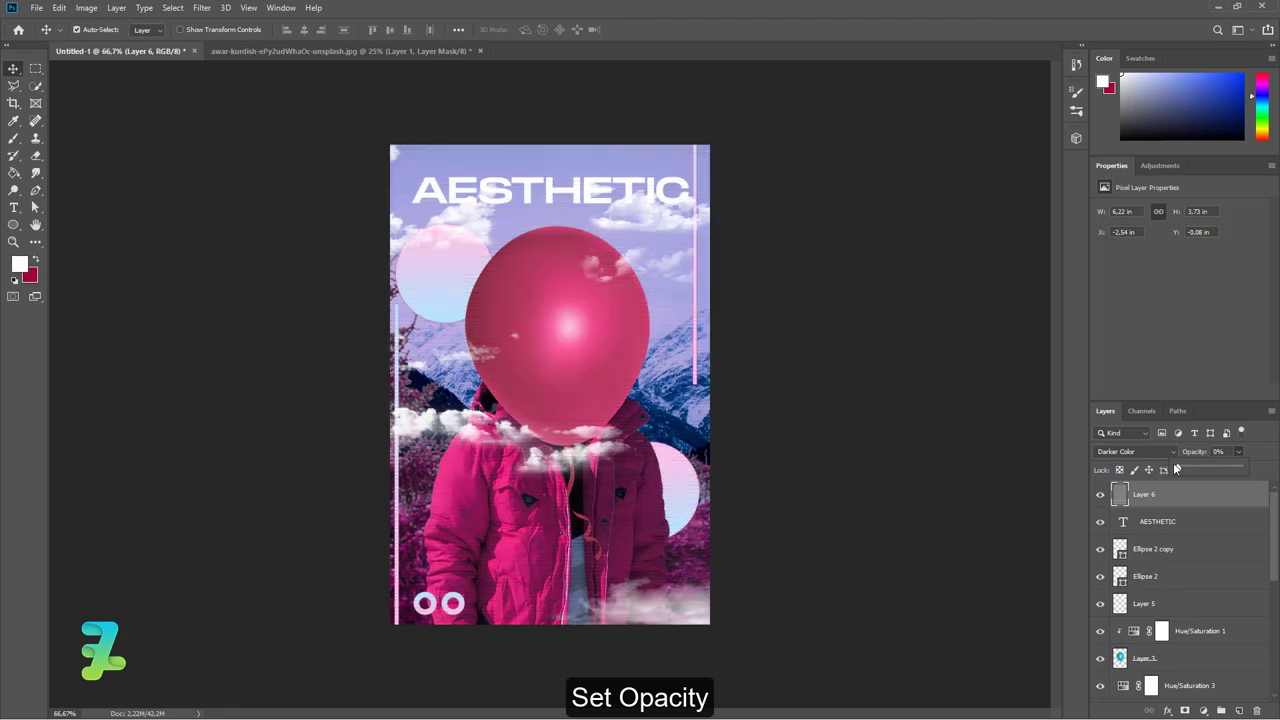
left_click_drag(1187, 468, 1186, 465)
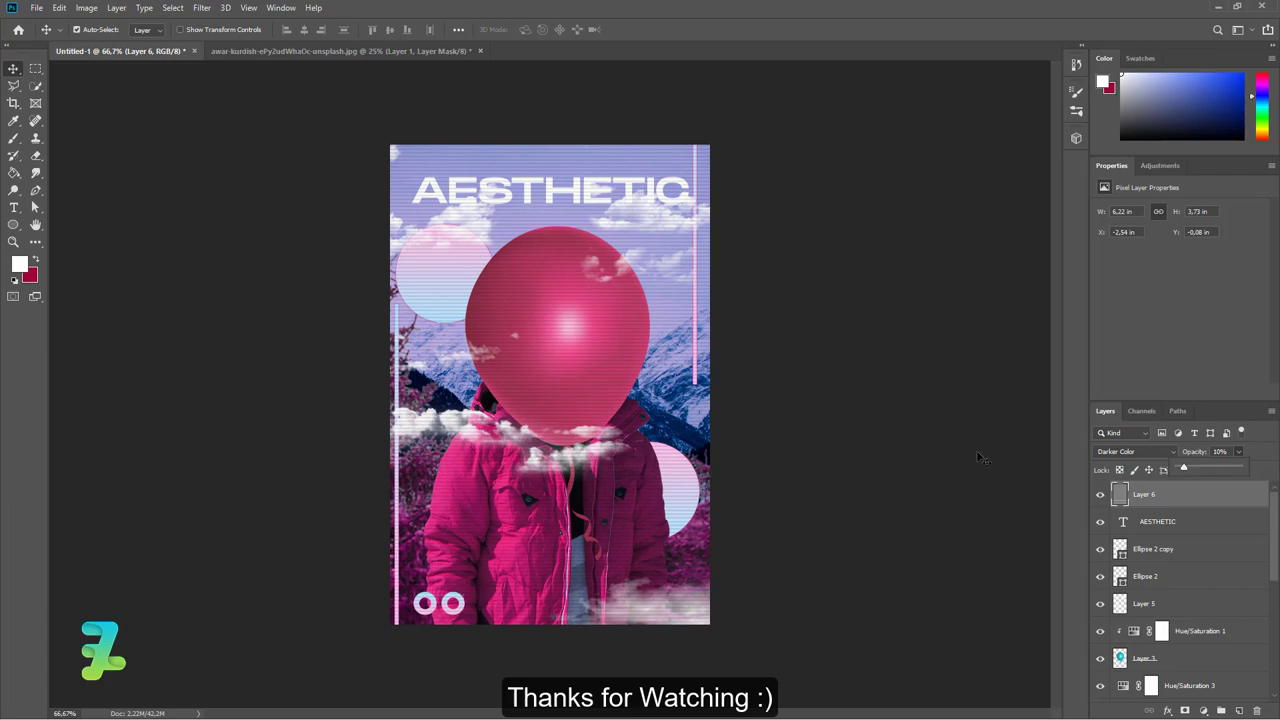